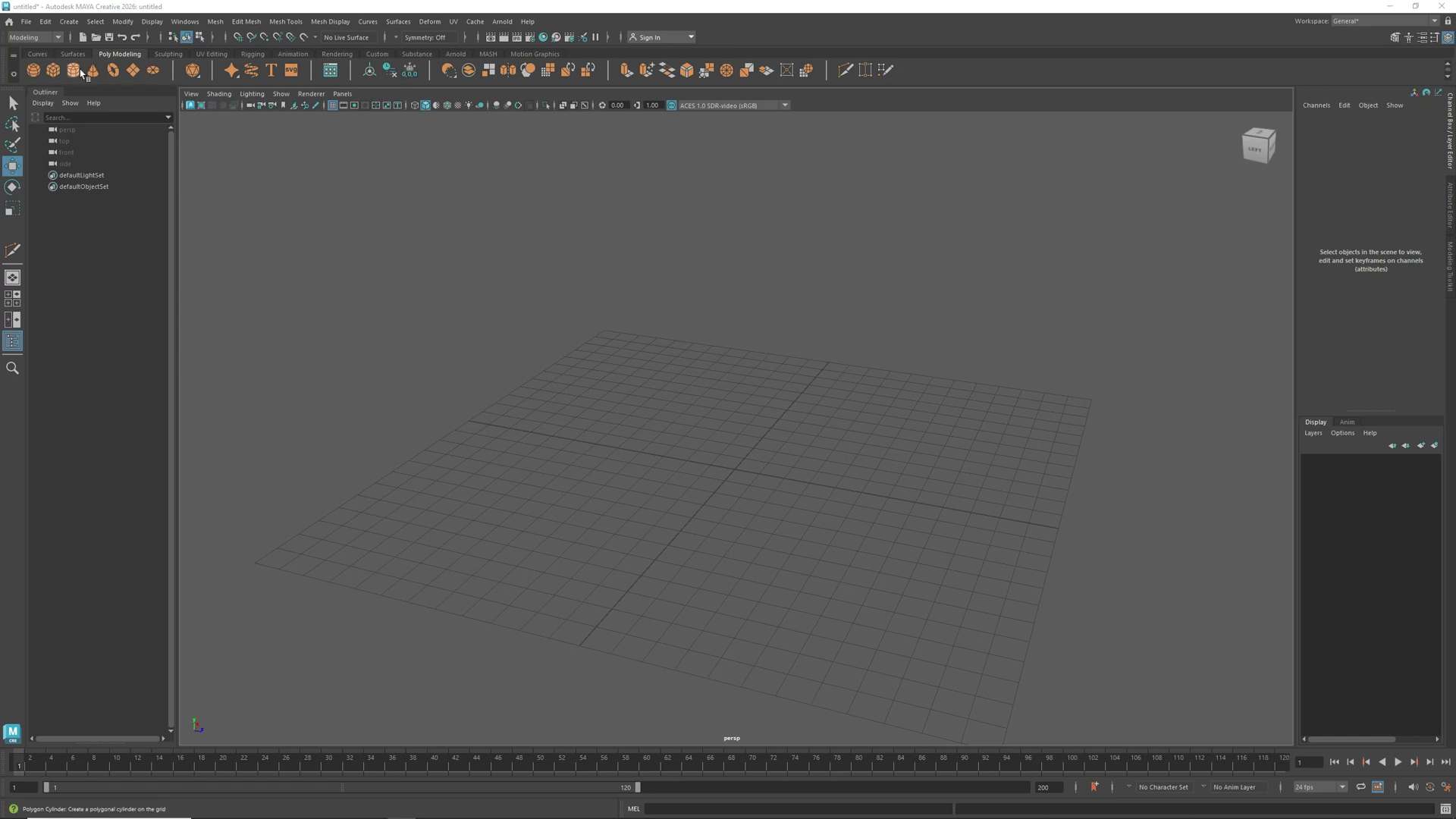
left_click(53, 70)
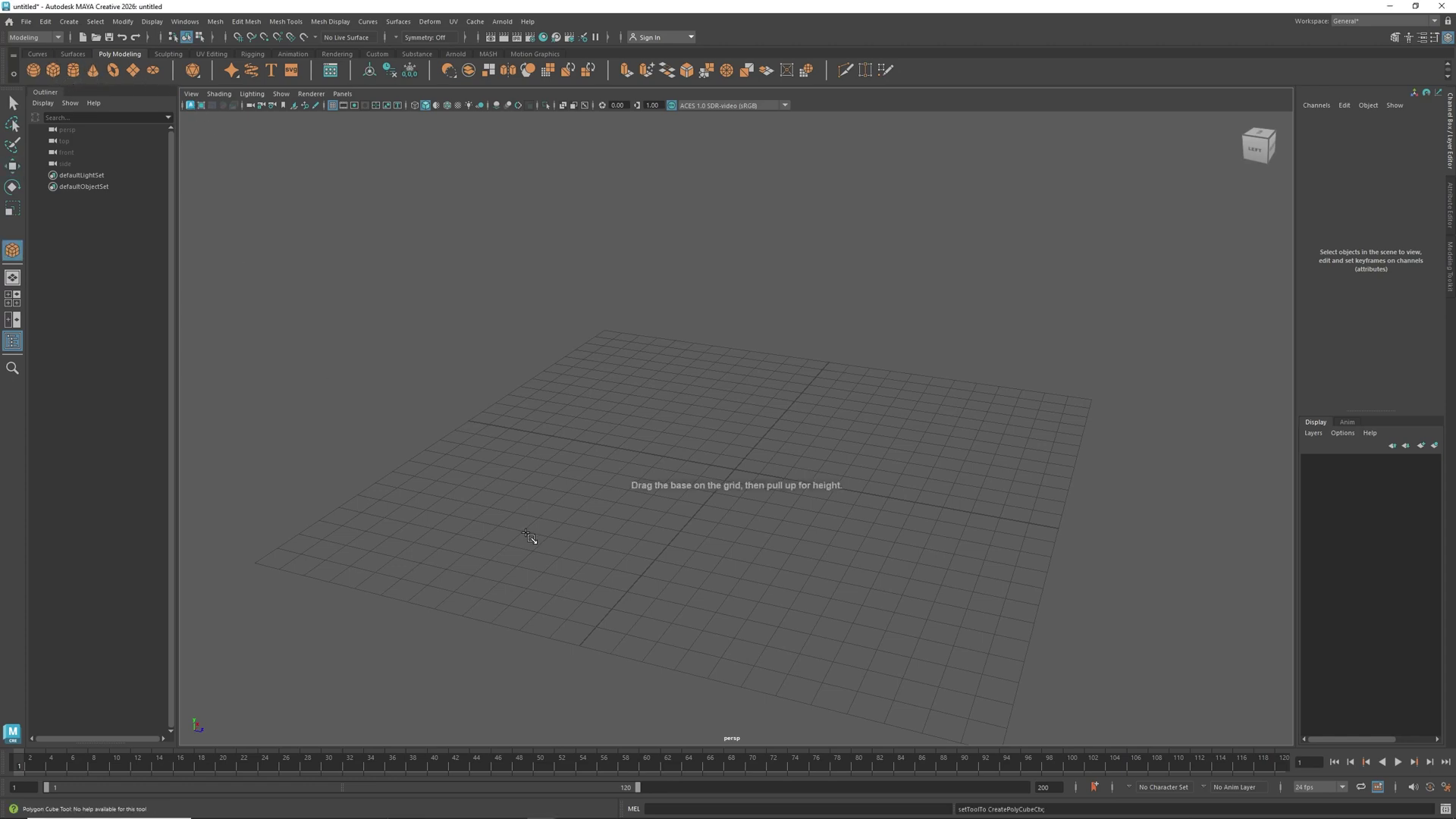
left_click_drag(444, 516, 676, 530)
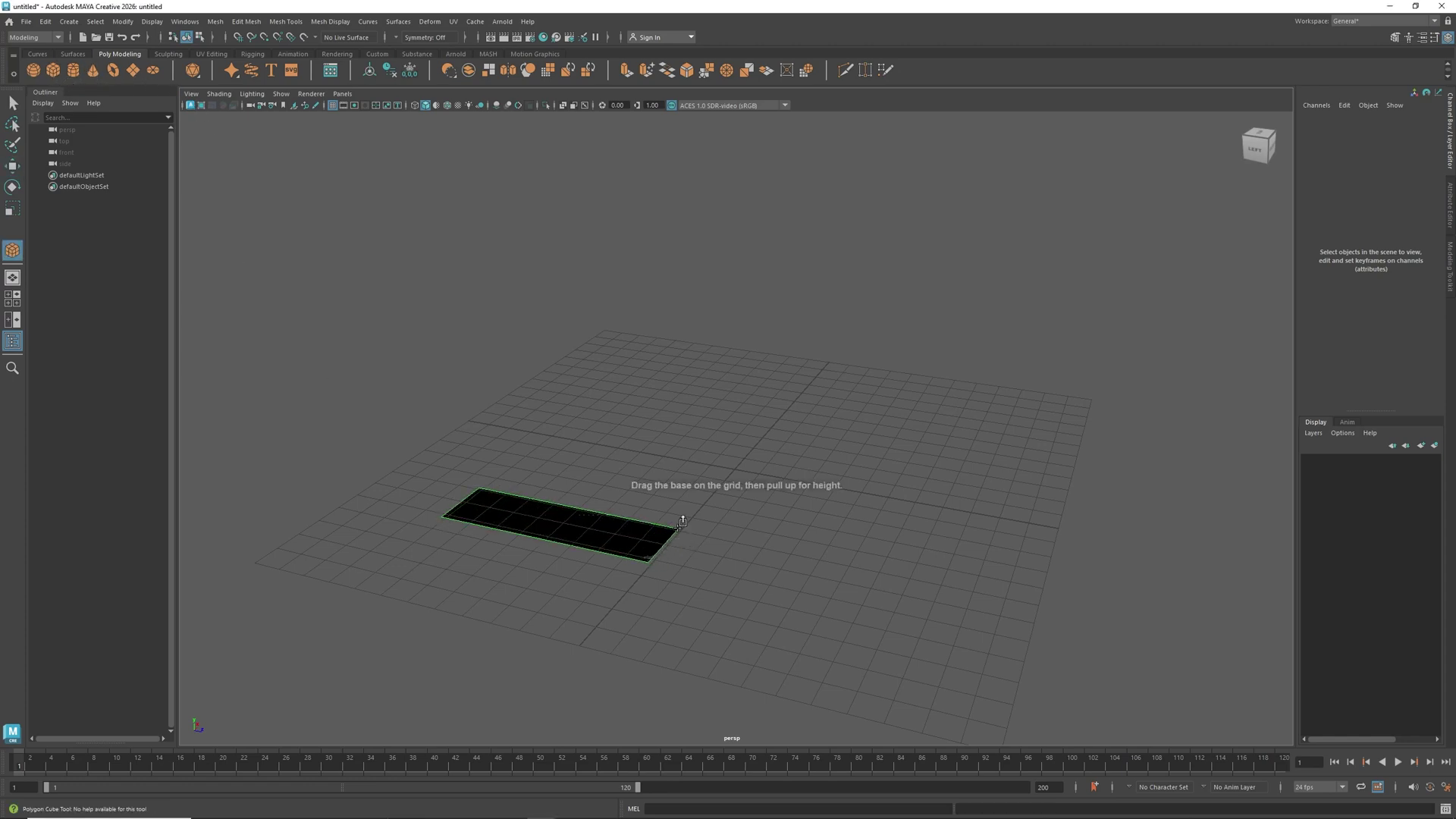
left_click(614, 553)
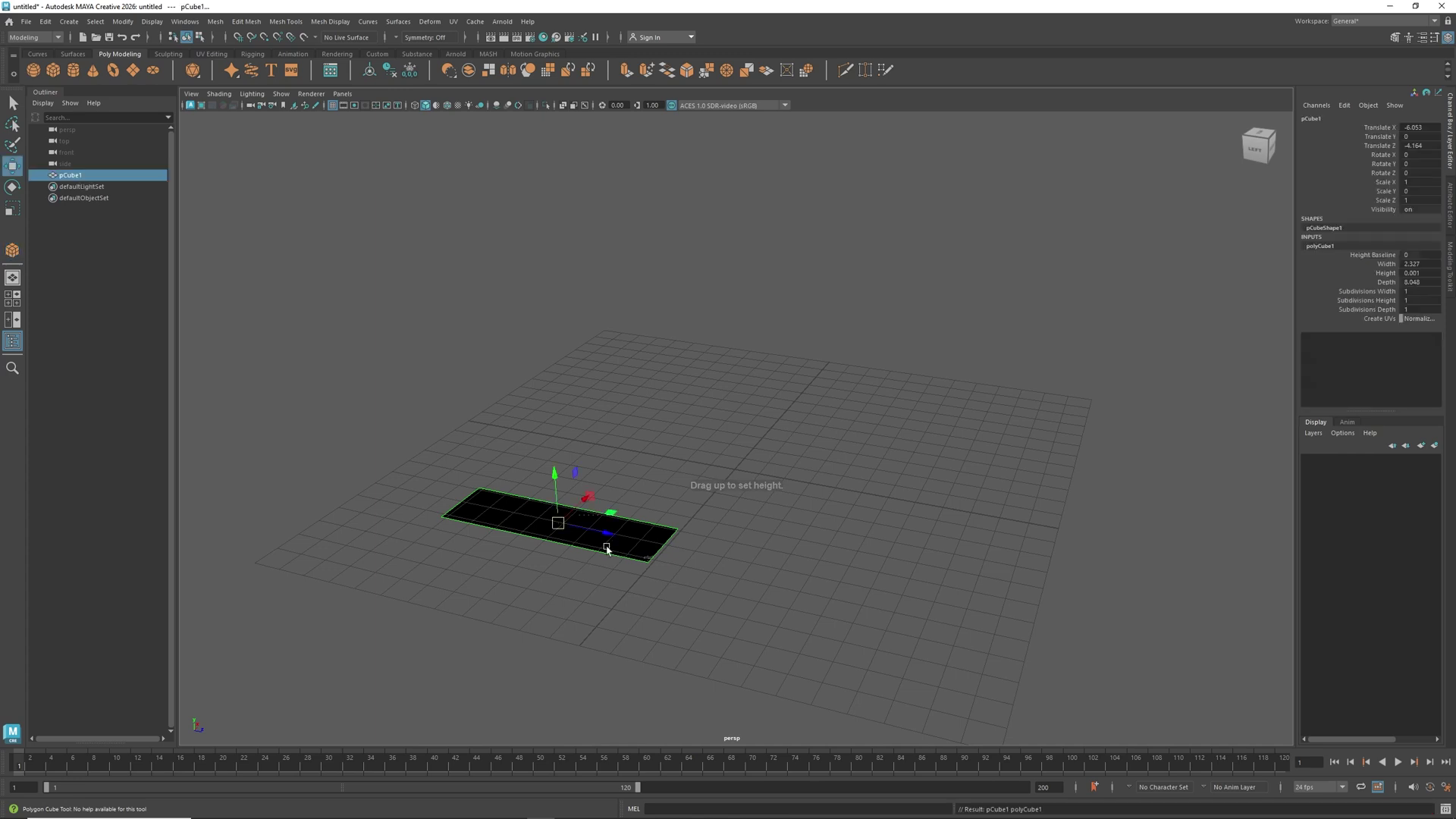
key("Delete")
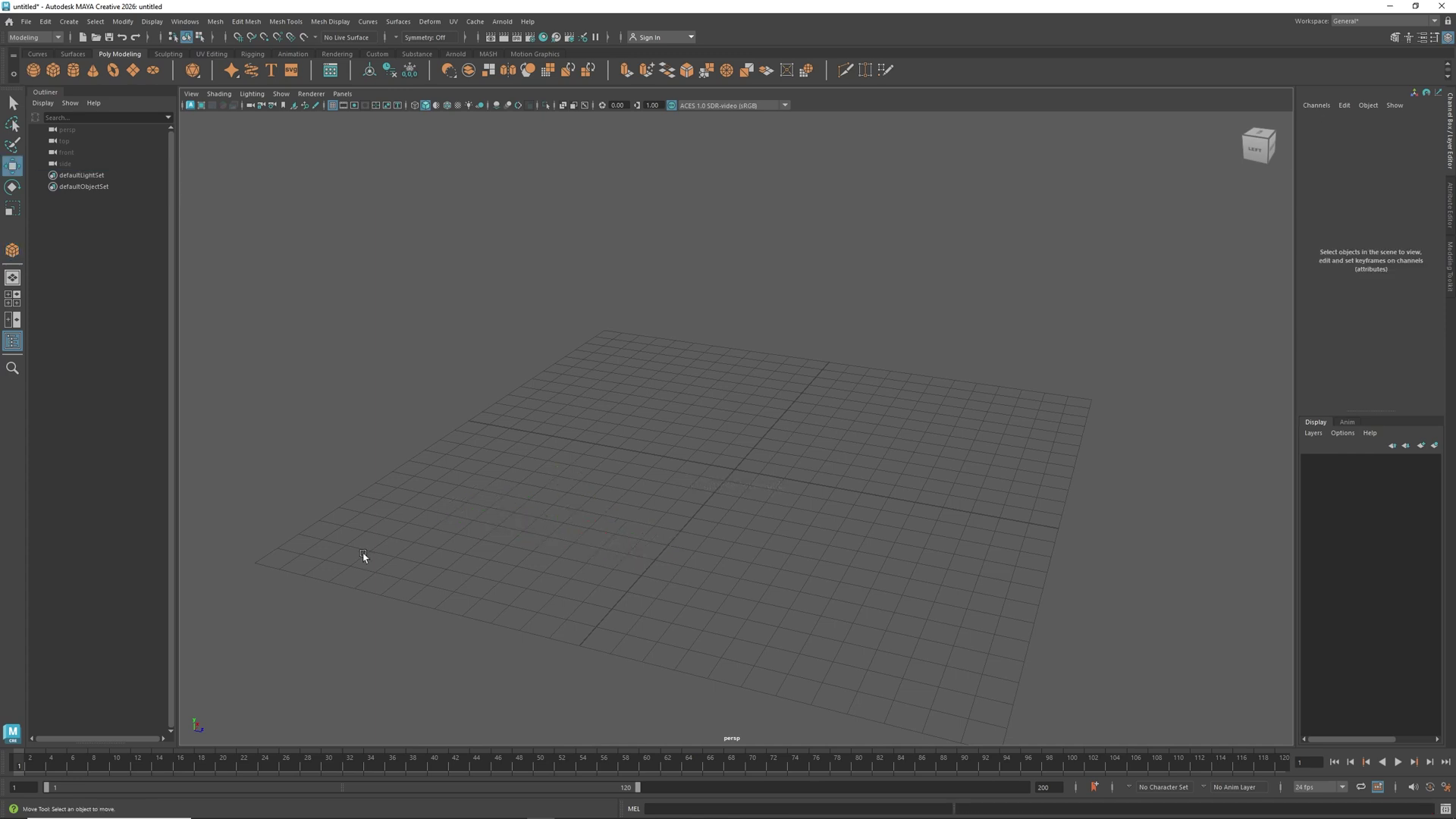
Create a polygon box over half the grid, about 24.2 wide, 8 high and 11.9 deep, with 2 width subdivisions.
left_click(53, 69)
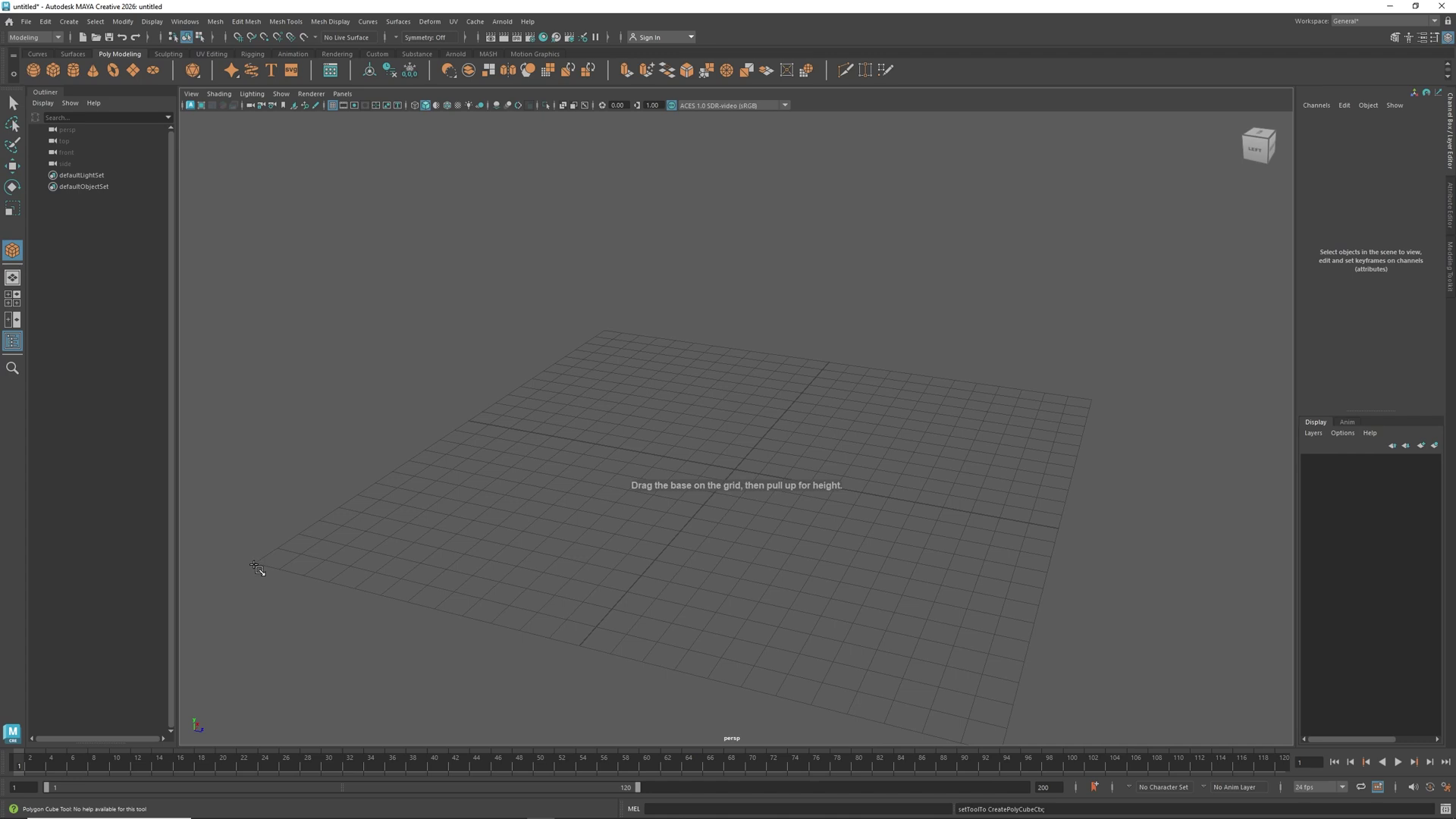
left_click_drag(257, 563, 747, 244)
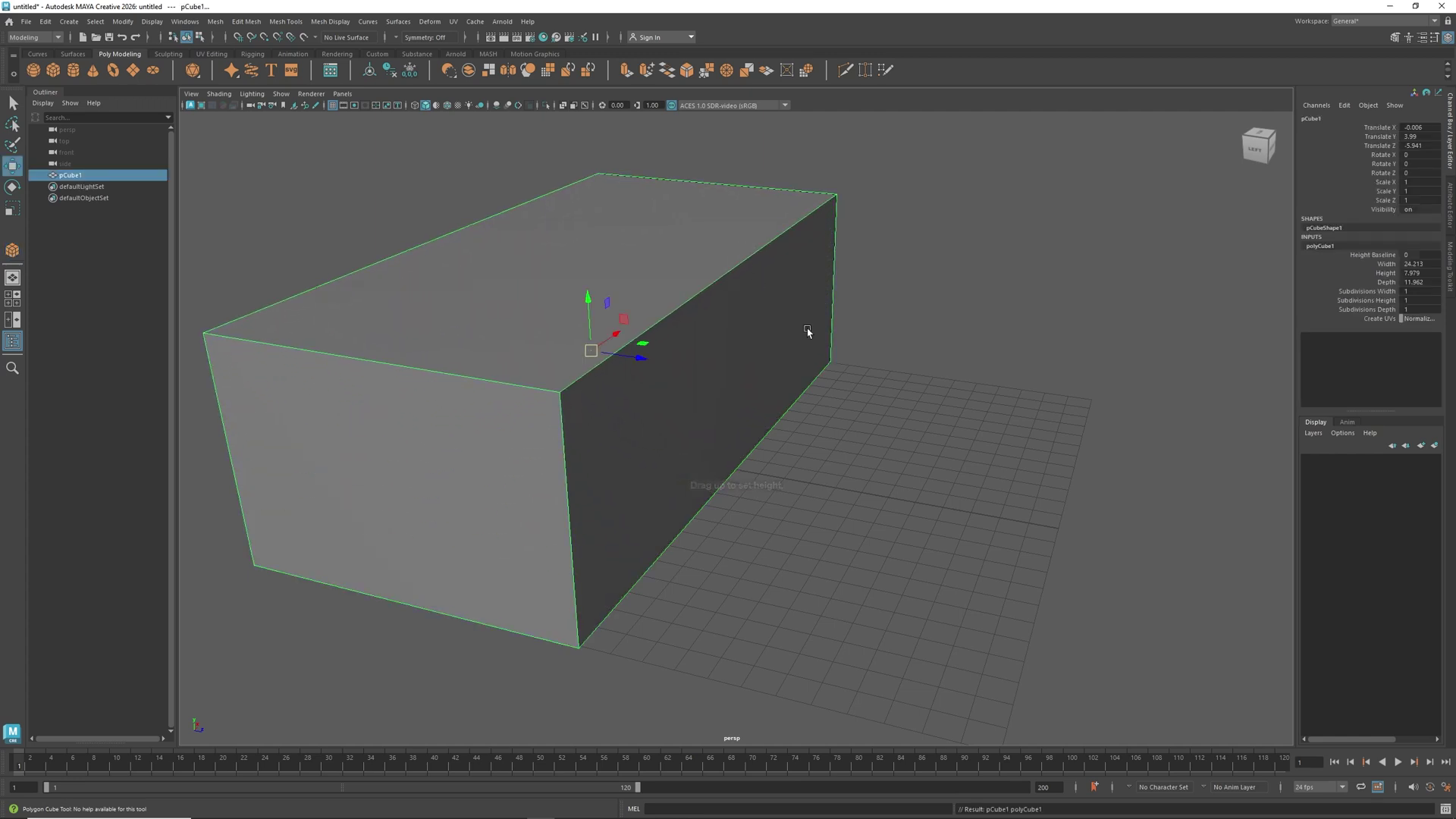
double_click(1422, 290)
type("2")
key("Return")
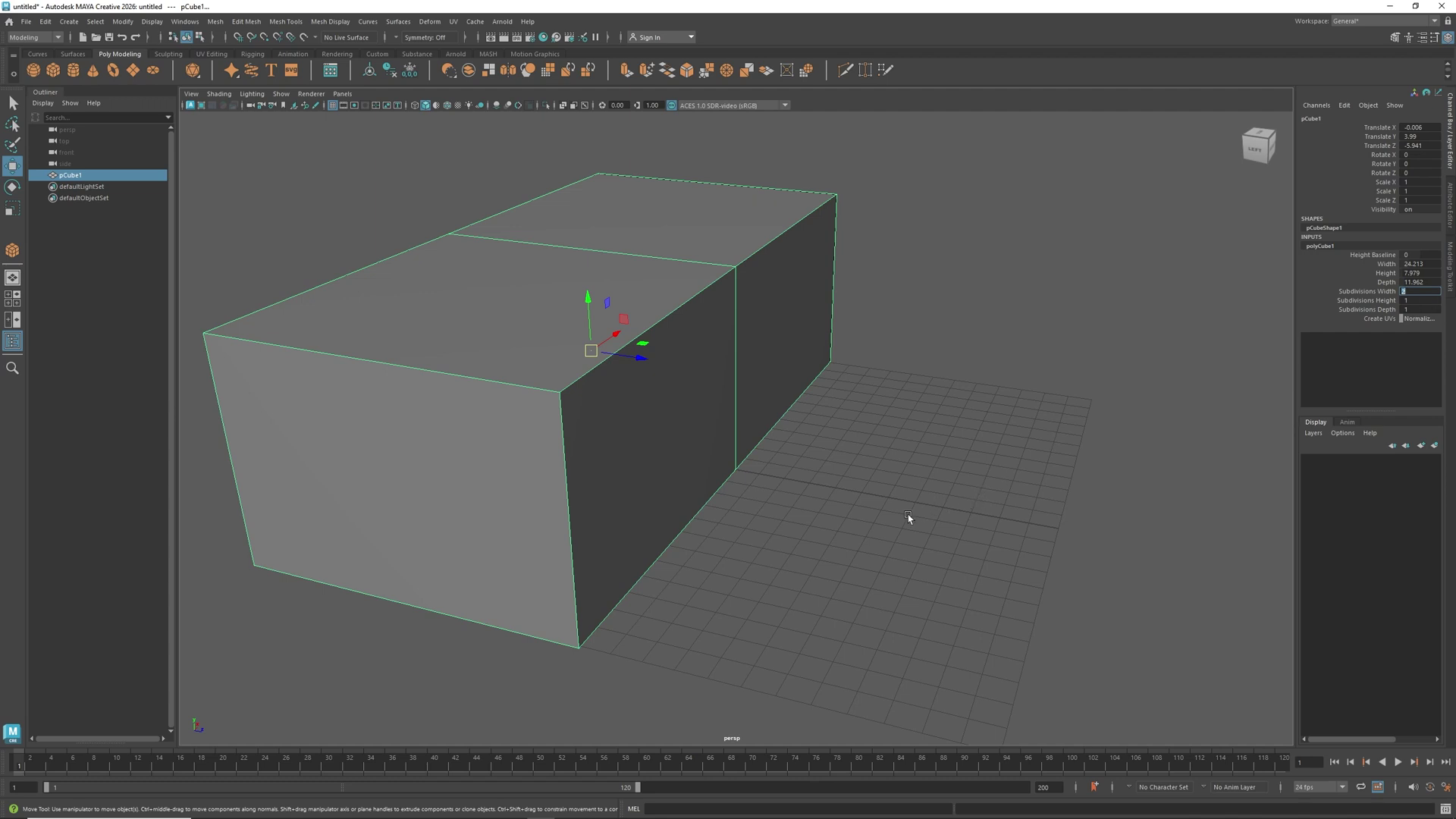
Extrude one half of the box's long side face outward across the grid to form an L-shaped building.
middle_click_drag(907, 515, 909, 565, "alt")
scroll(909, 564, "up", 1)
left_click_drag(909, 567, 858, 561, "alt")
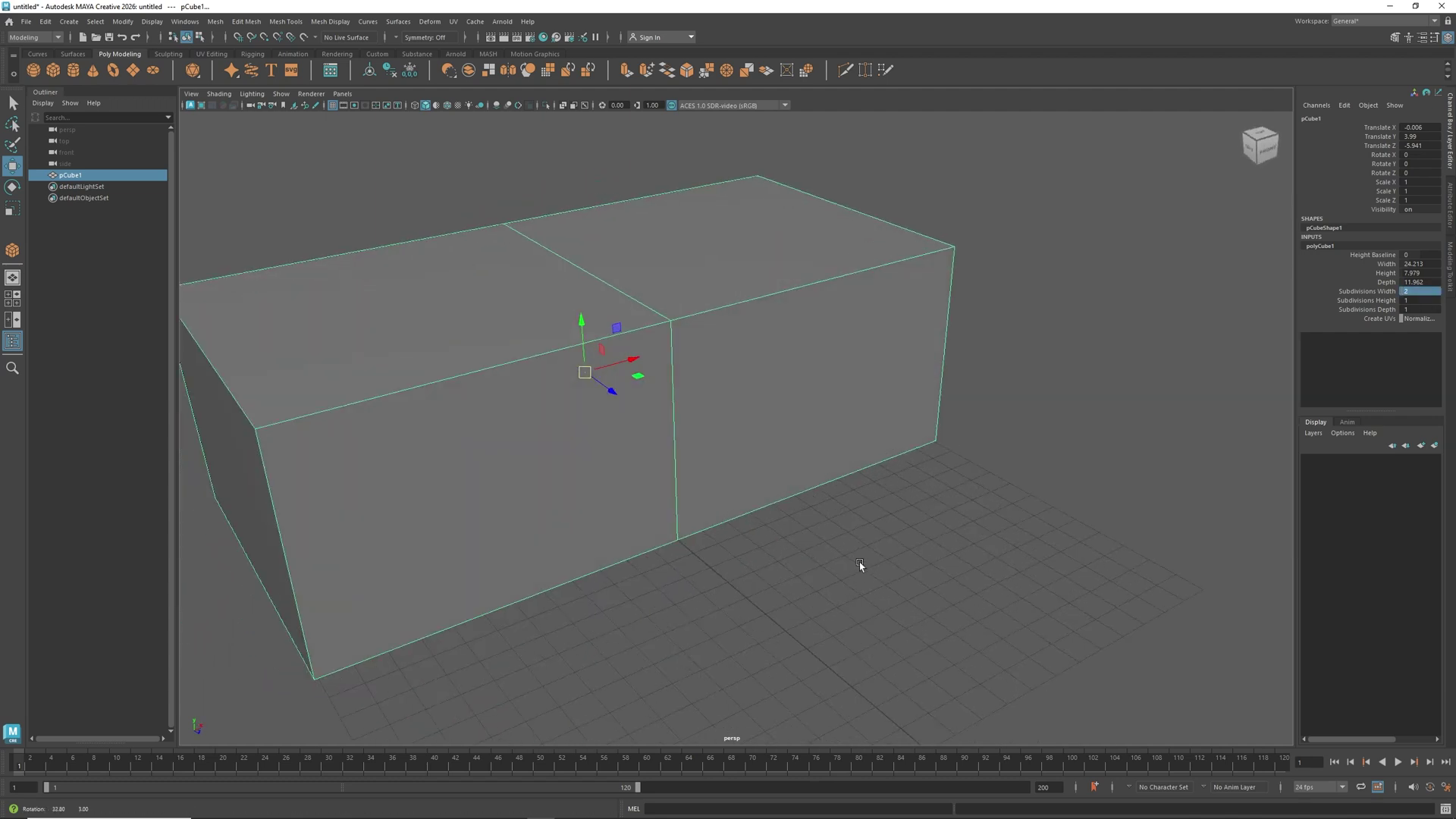
right_click(817, 370)
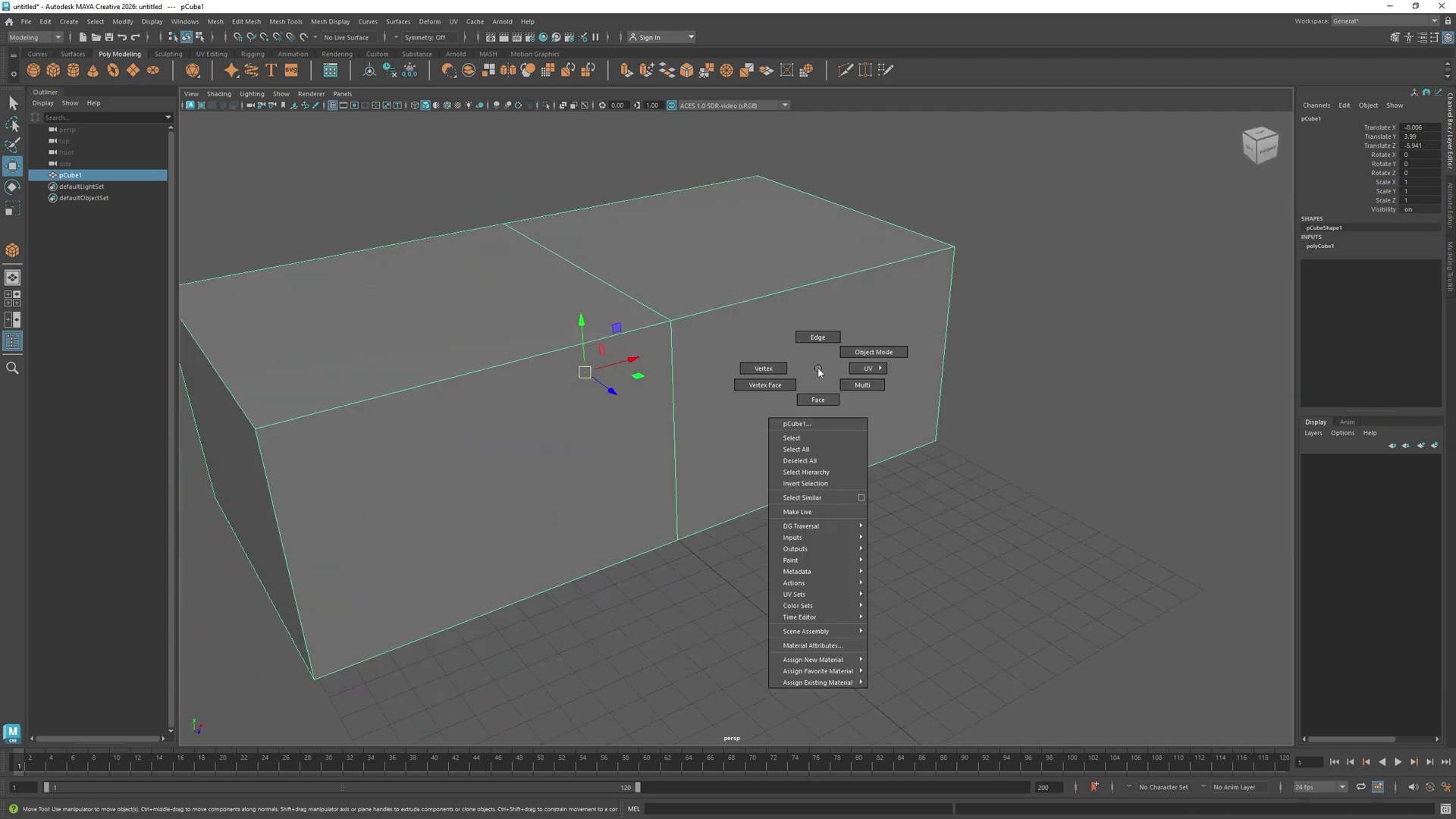
left_click(817, 399)
left_click(817, 381)
scroll(862, 416, "down", 3)
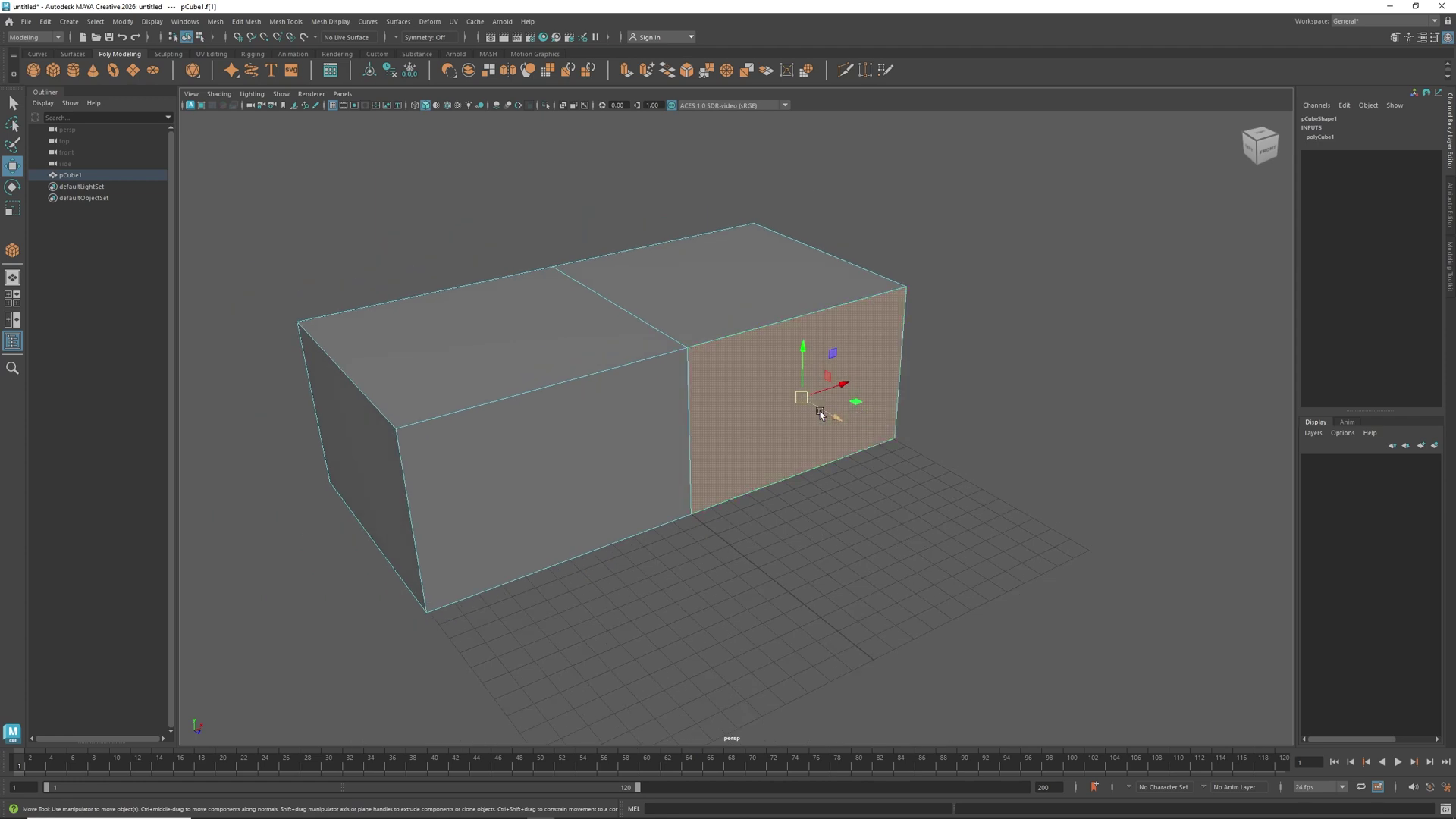
left_click_drag(837, 411, 998, 594, "shift")
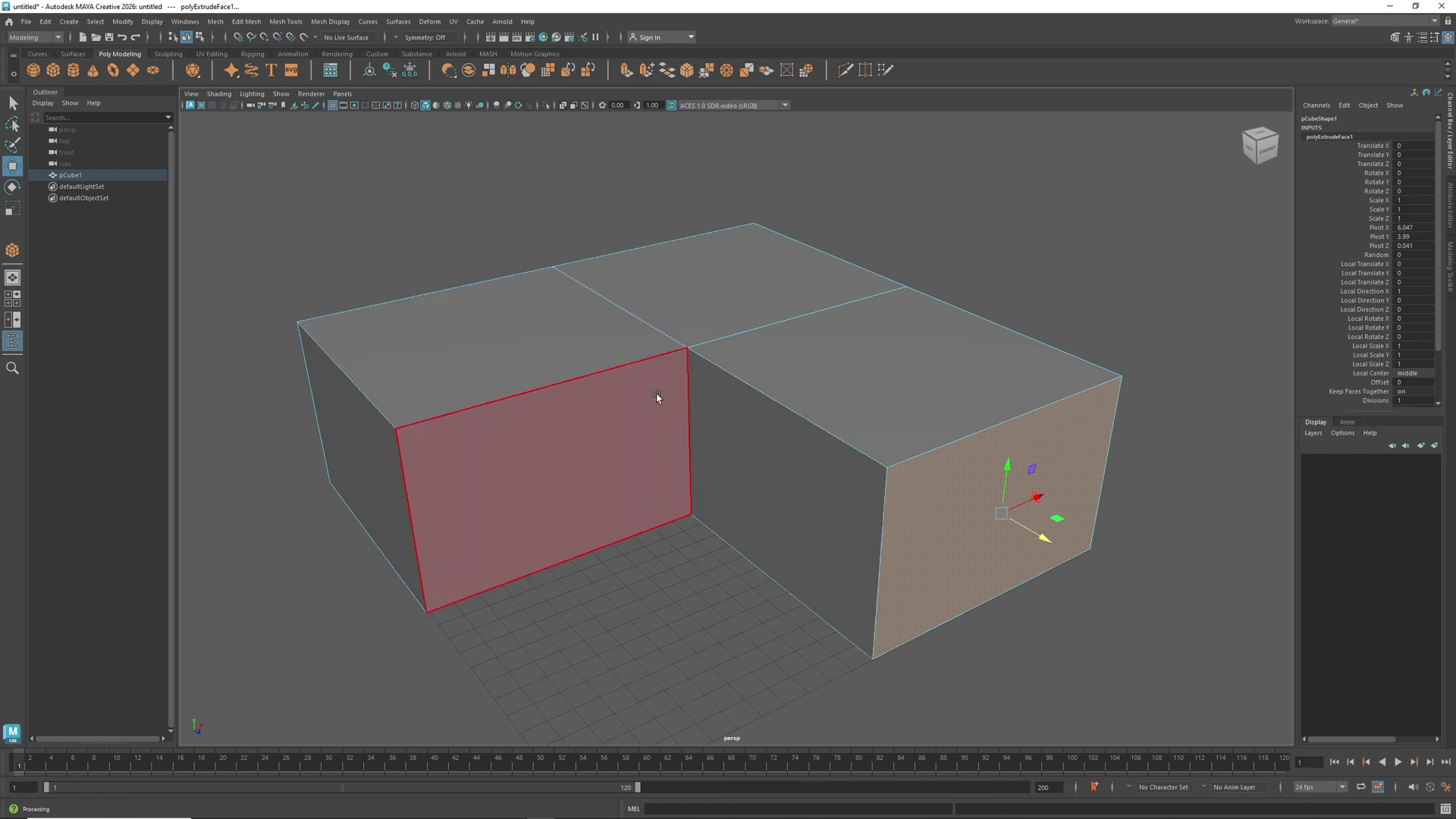
left_click(609, 341)
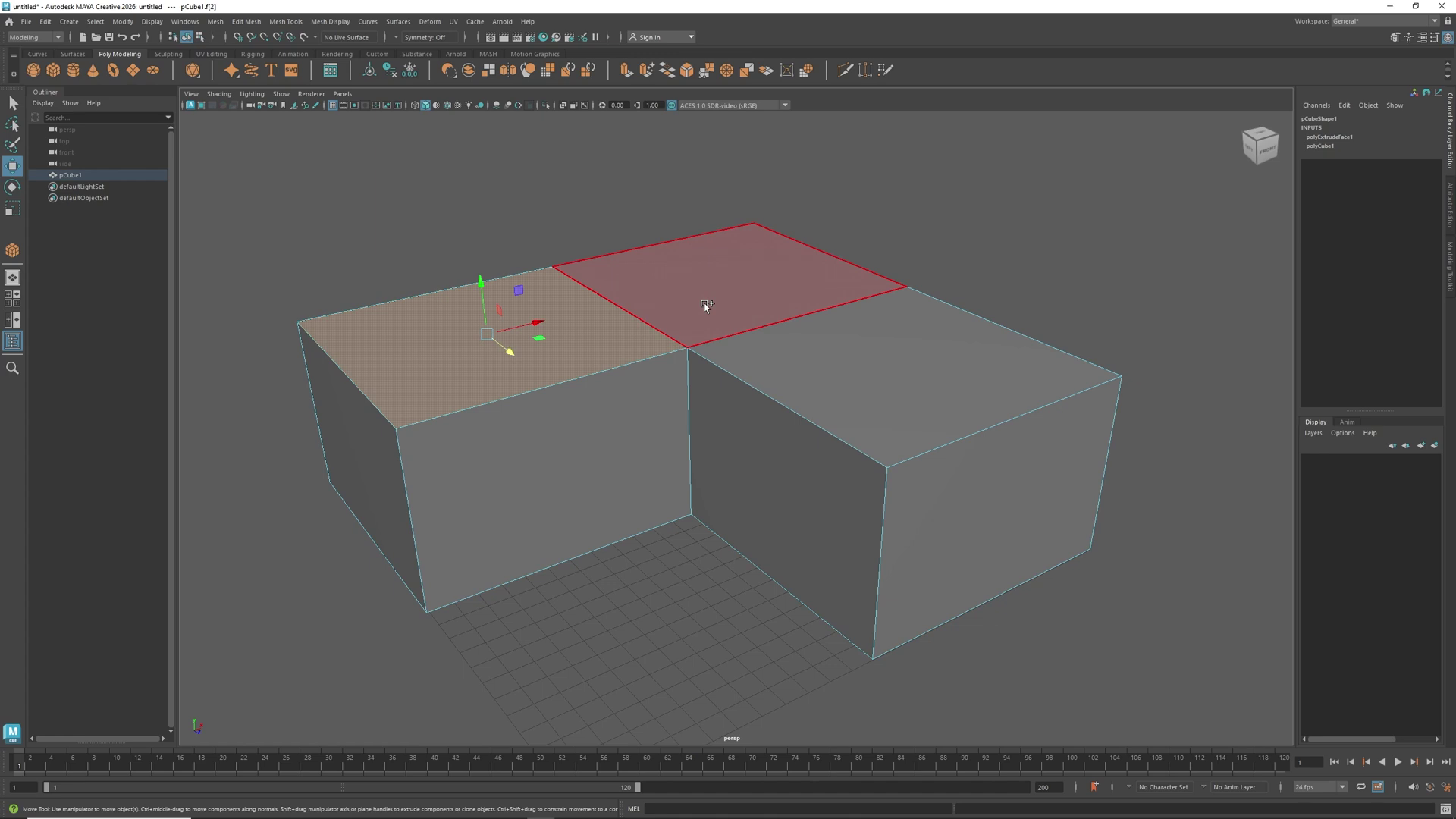
left_click(705, 305, "shift")
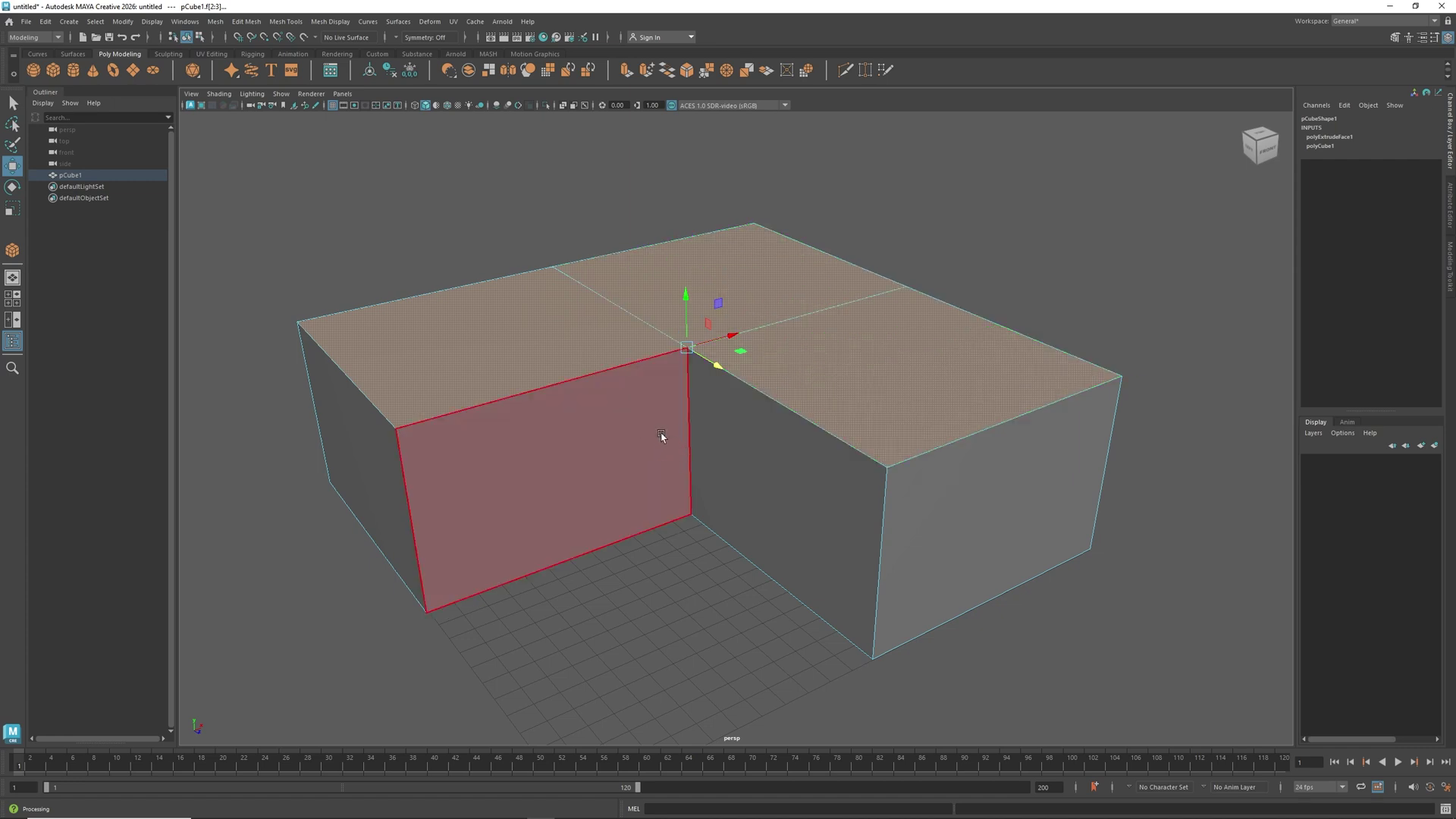
left_click(542, 234)
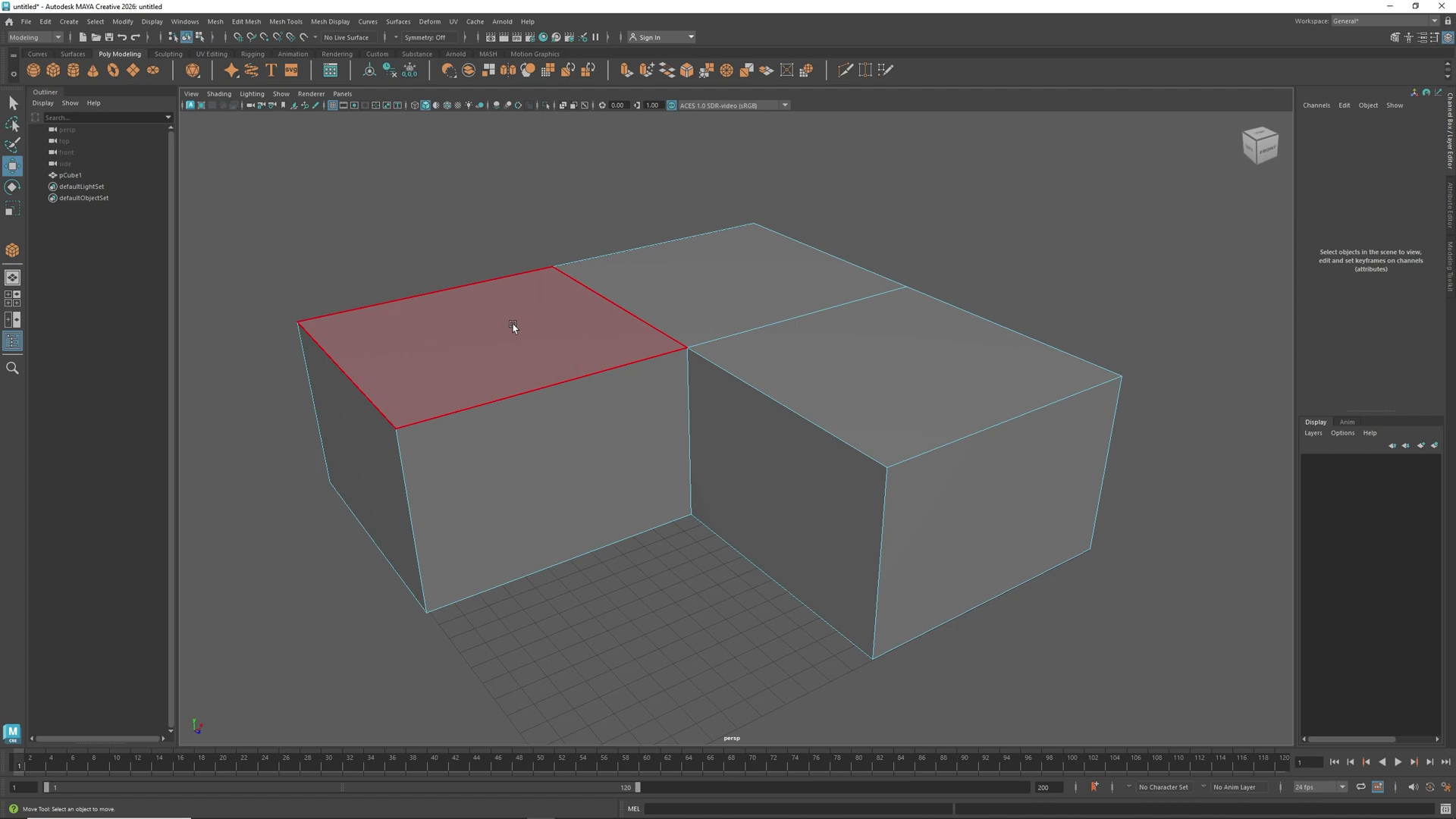
Extrude the three top faces of the L-shaped building upward by about 0.46 units.
left_click(513, 326)
left_click(668, 292, "shift")
left_click(841, 367, "shift")
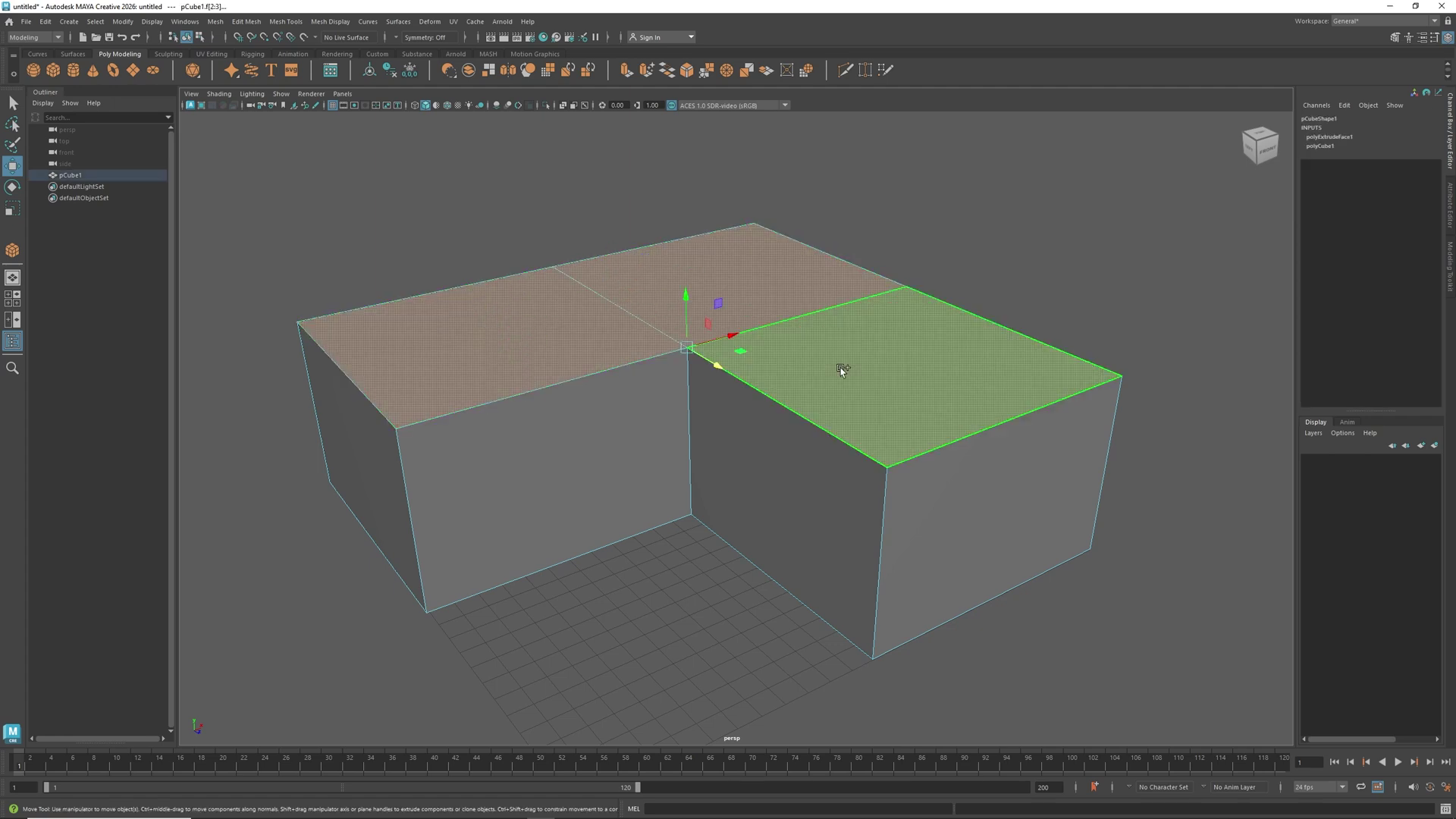
left_click_drag(685, 314, 684, 302, "shift")
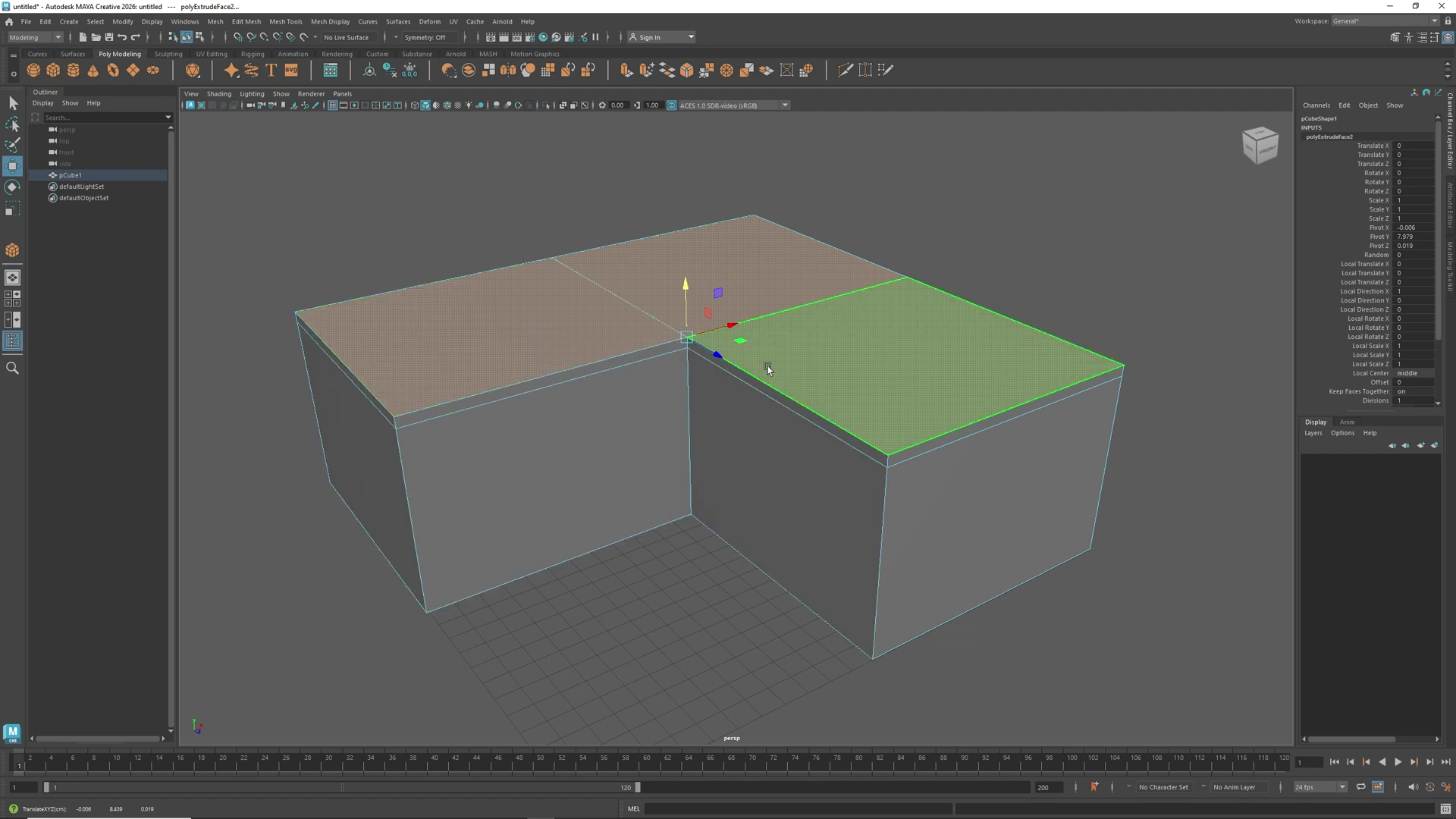
Extrude the three top faces upward again by about 0.24 units to add a second thin band.
left_click(807, 335)
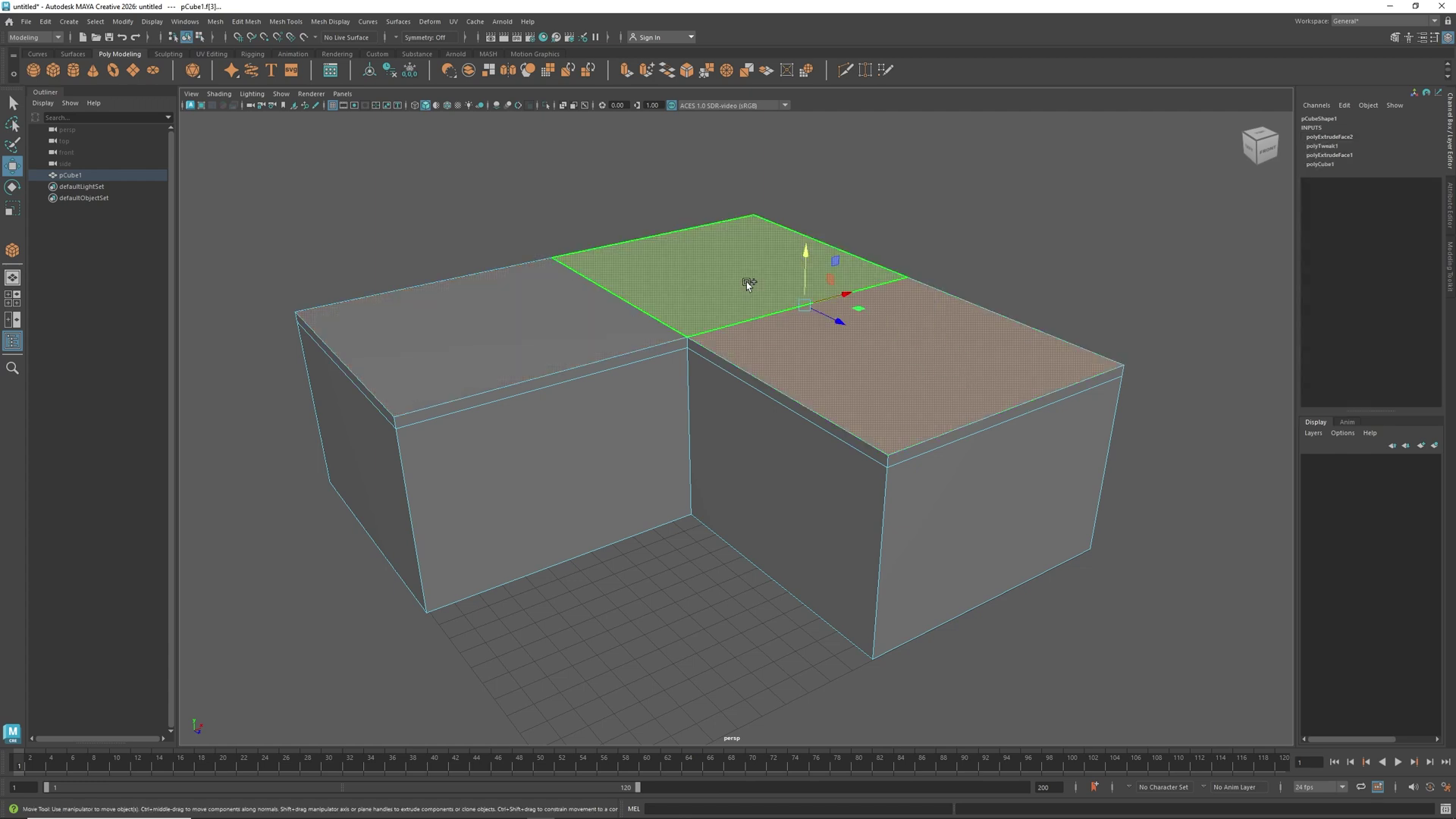
left_click(746, 284, "shift")
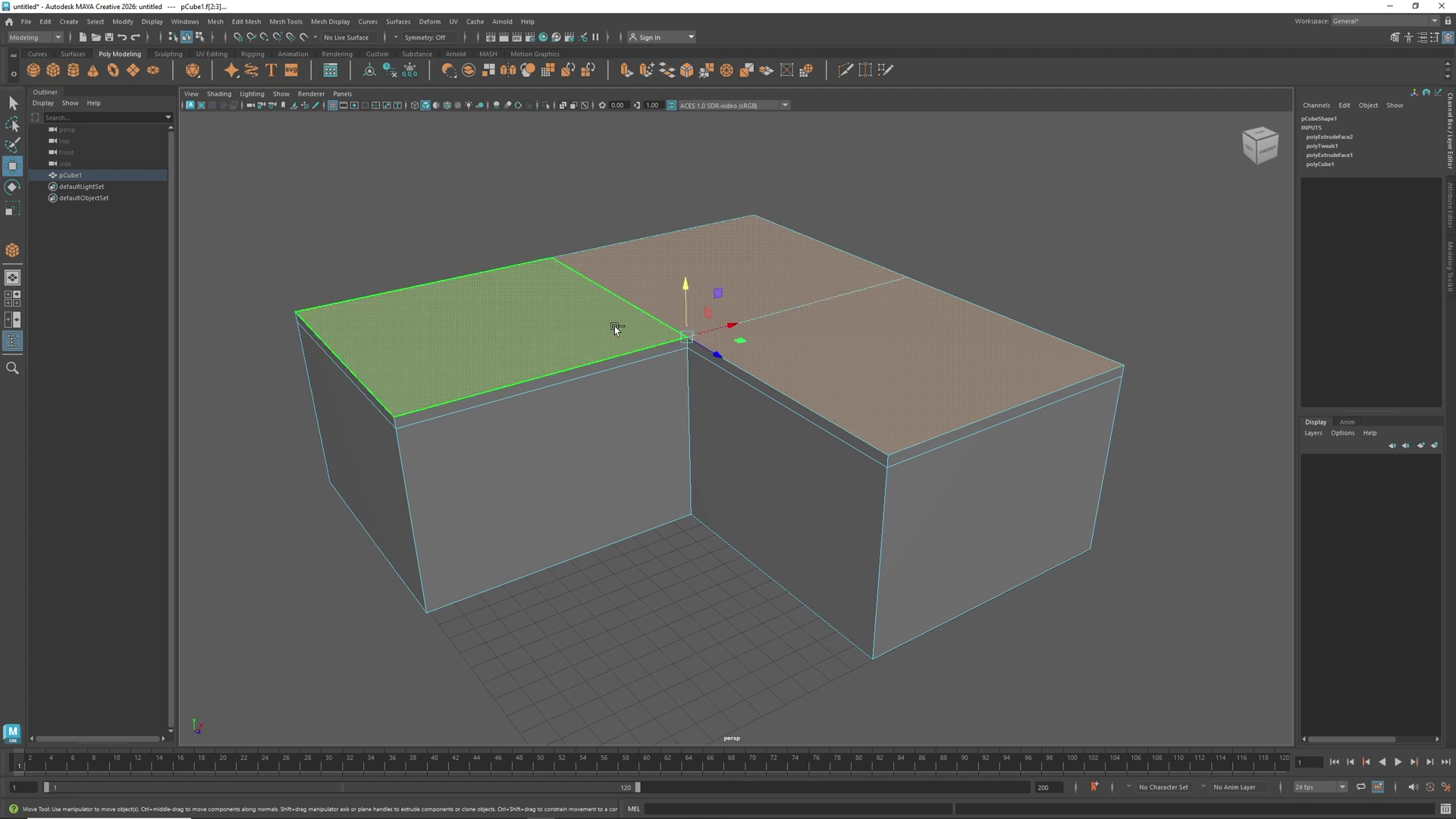
left_click(614, 326, "shift")
key("ctrl+e")
left_click_drag(684, 297, 684, 292)
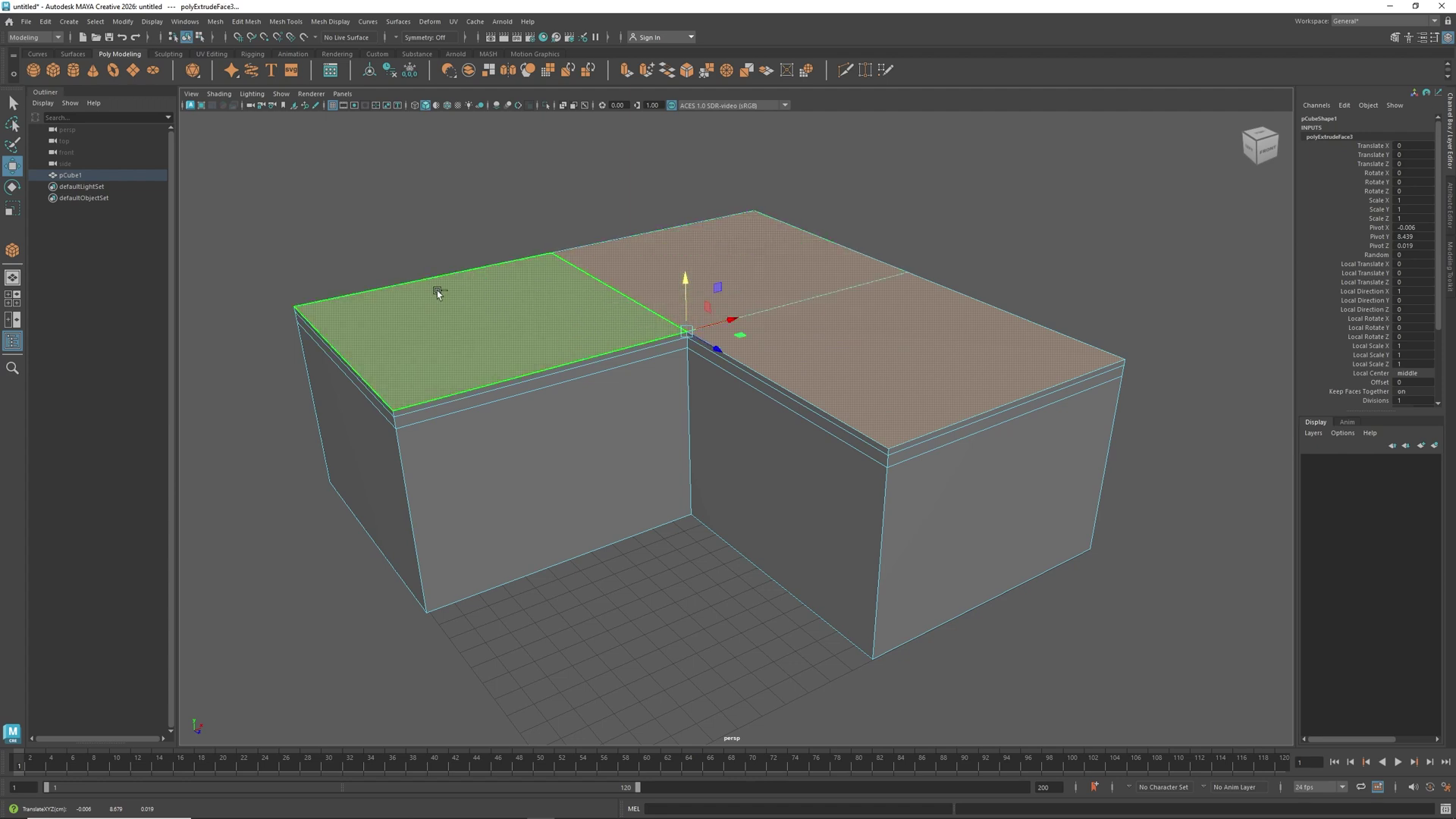
Insert an edge loop at 50% along the centre of each wing with the Multi-Cut tool.
right_click_drag(437, 291, 379, 296, "shift")
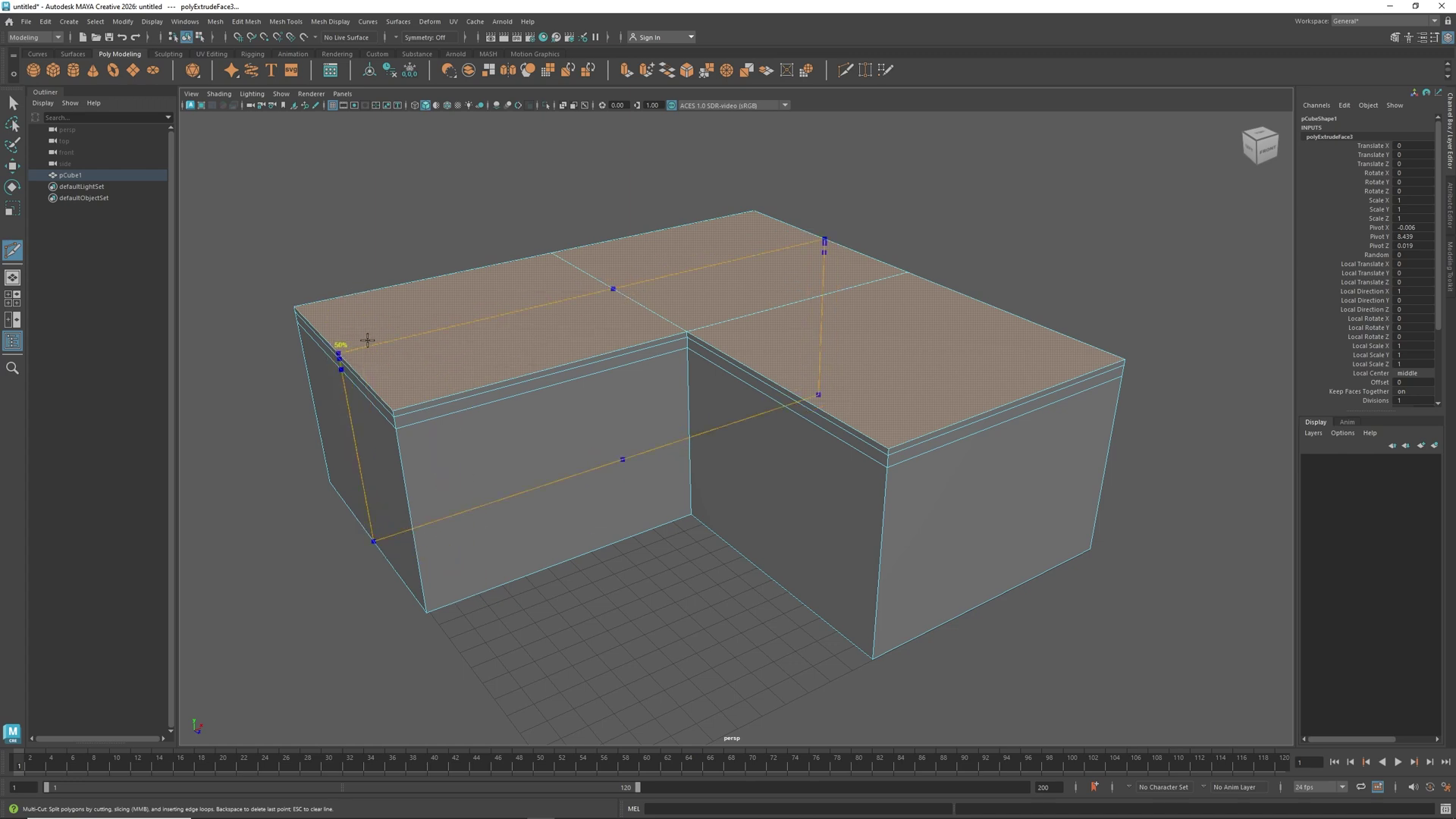
left_click(367, 339, "ctrl")
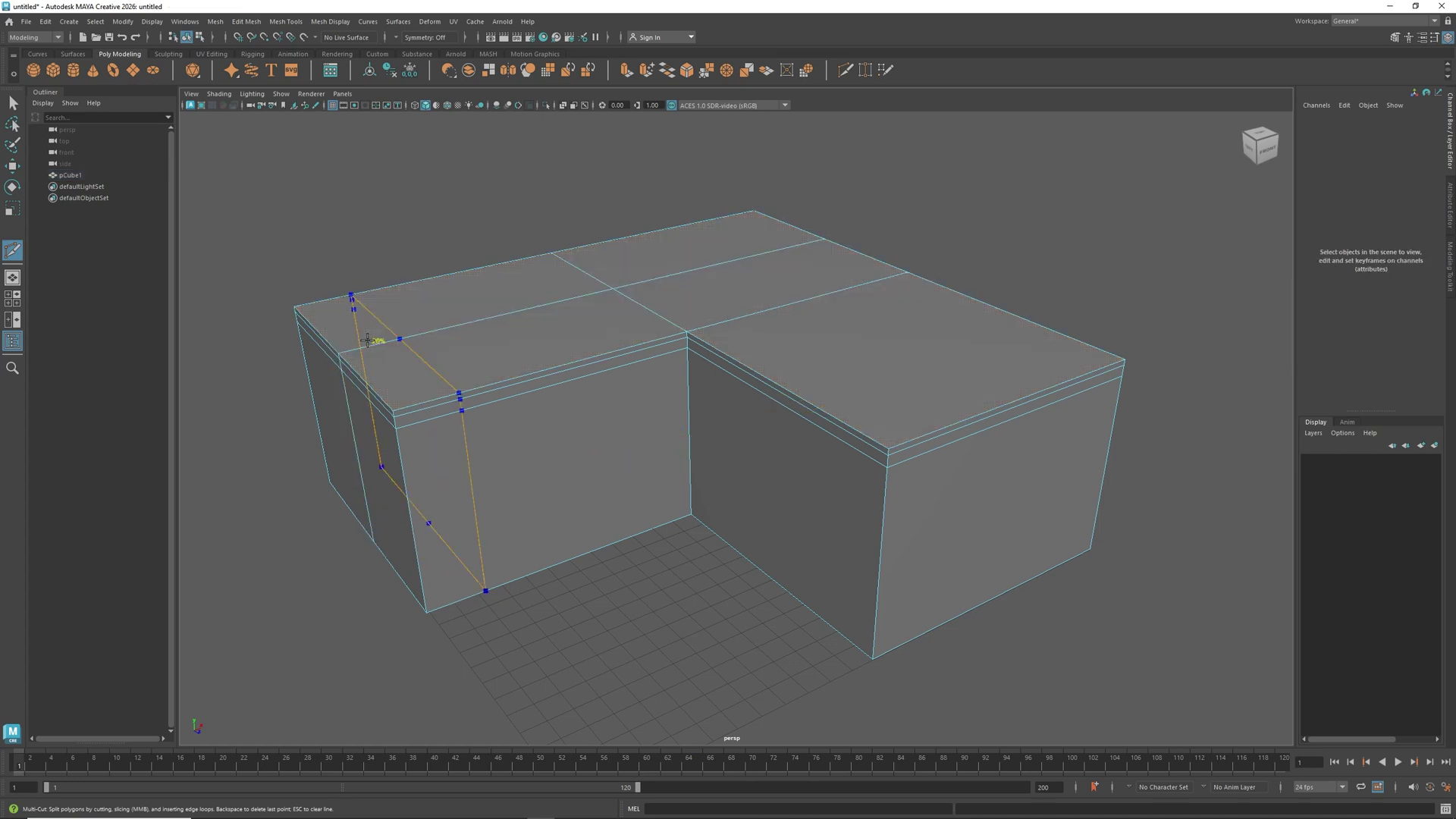
left_click(742, 273, "ctrl")
Raise the centre edges running along the top of both wings to form an L-shaped pitched roof ridge.
key("w")
right_click_drag(463, 327, 464, 296)
left_click(493, 307)
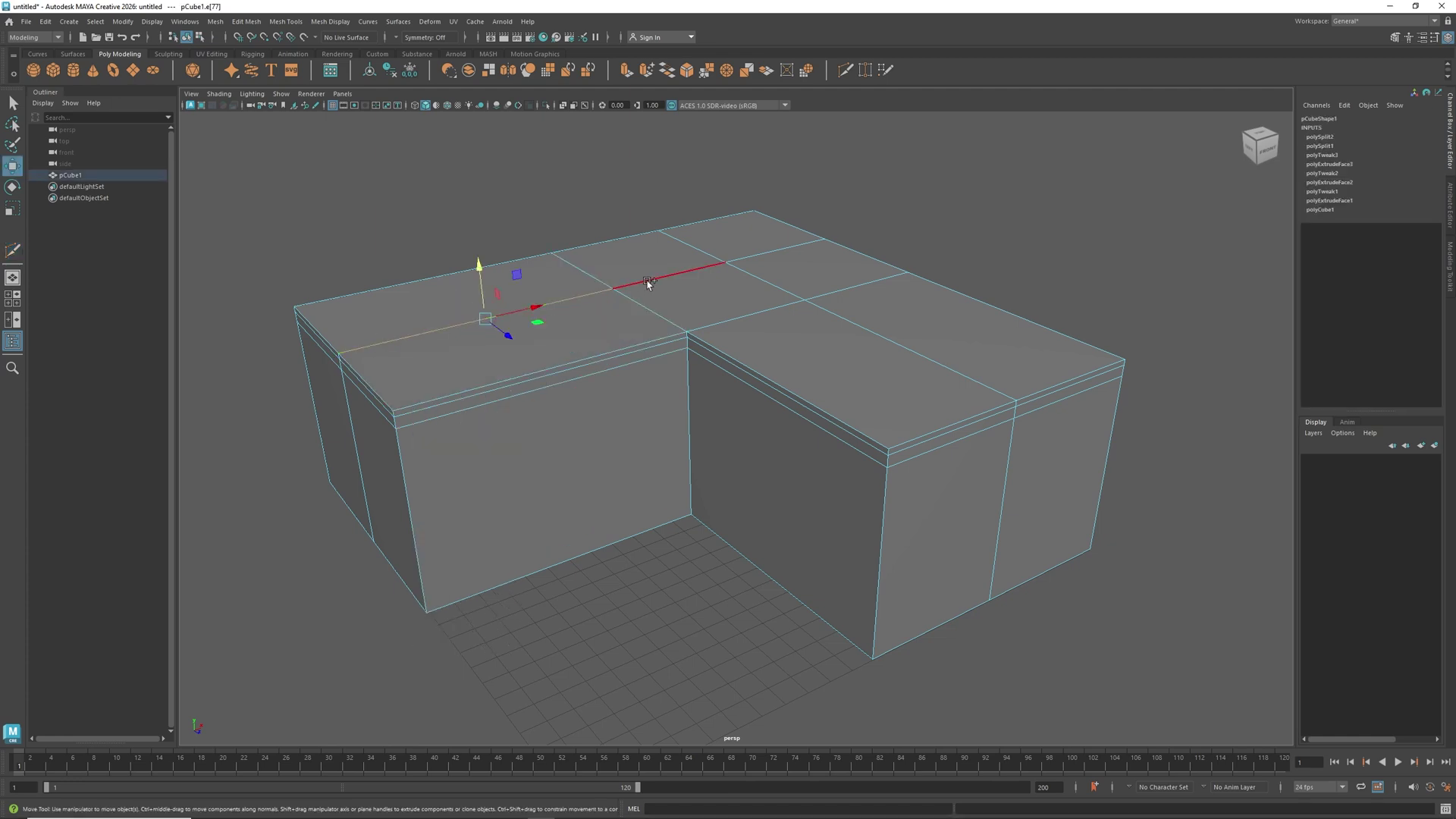
double_click(755, 276)
left_click(925, 351, "shift")
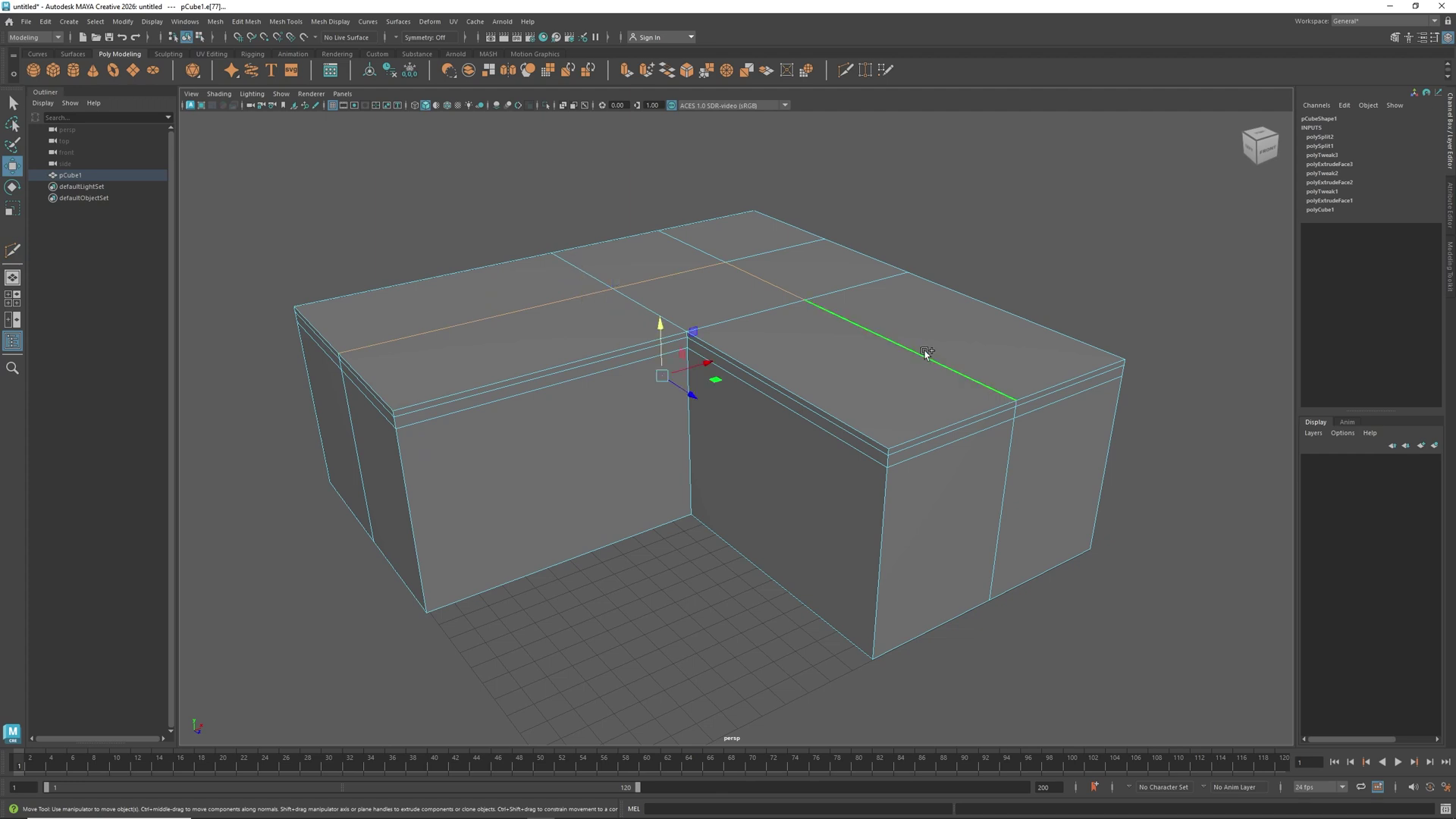
left_click_drag(658, 336, 658, 231)
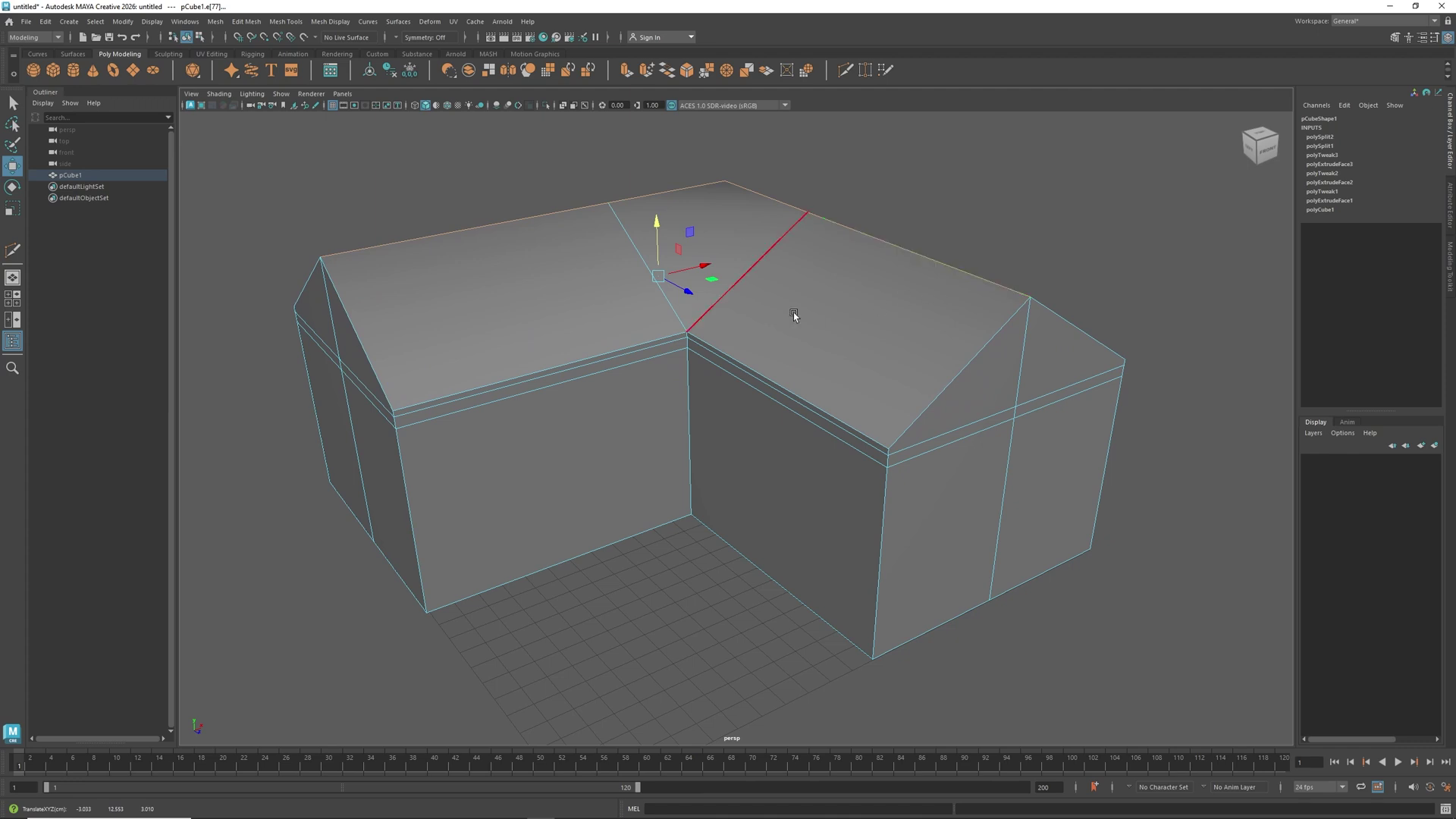
Cut a valley edge from the roof's inner corner vertex to the vertex where the two ridges meet.
left_click_drag(711, 359, 728, 384, "alt")
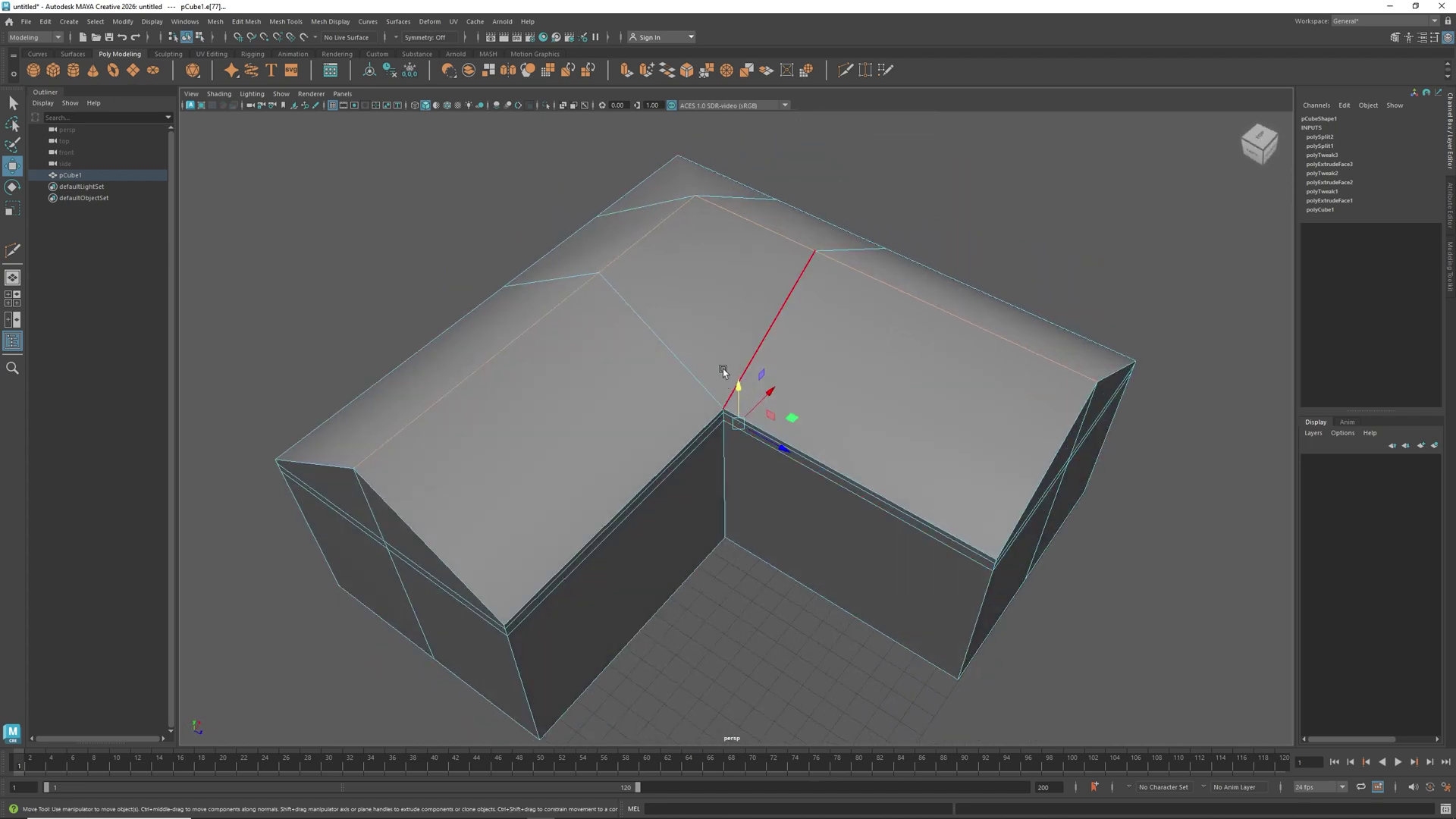
right_click(725, 369, "shift")
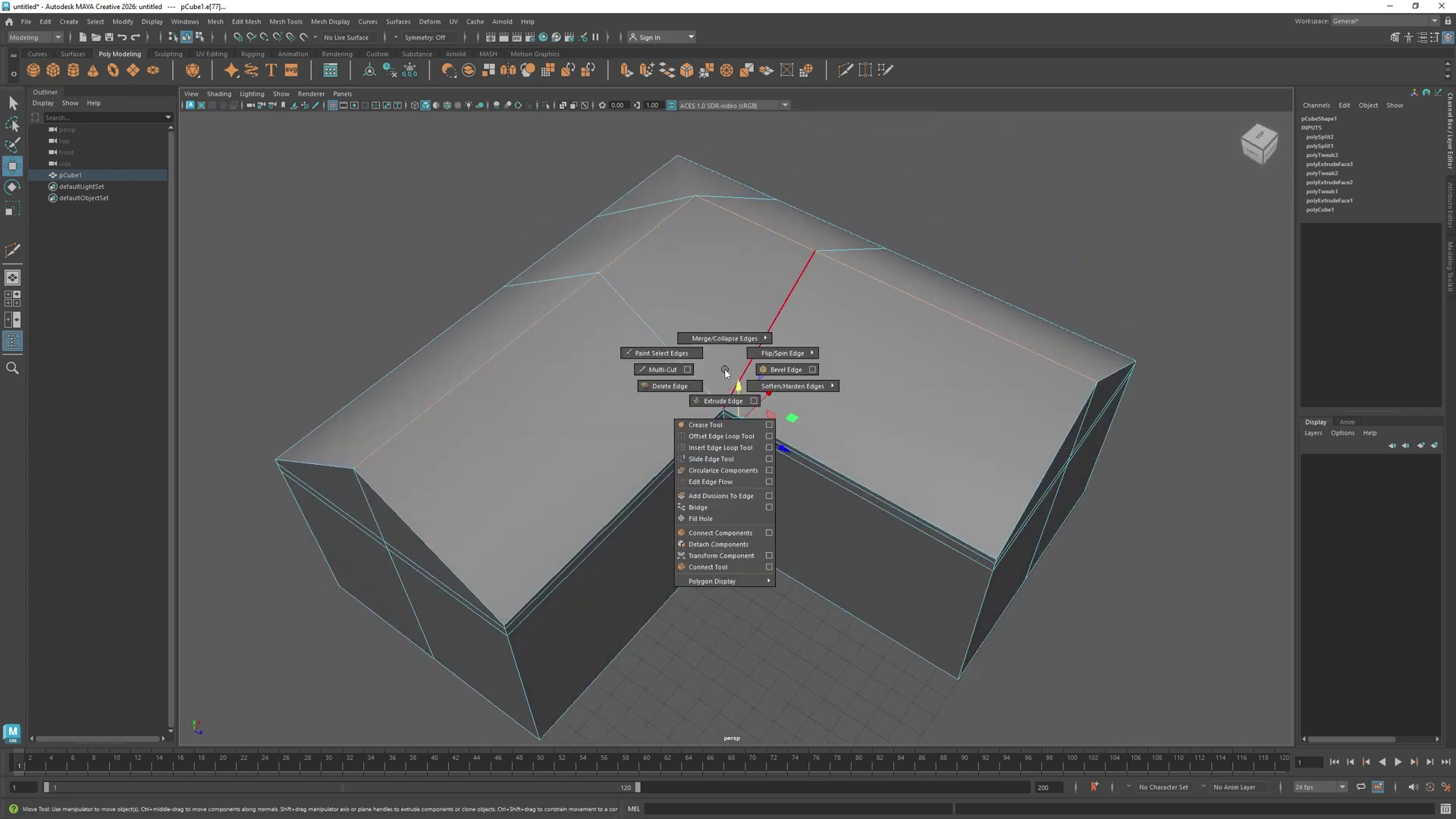
left_click(662, 369)
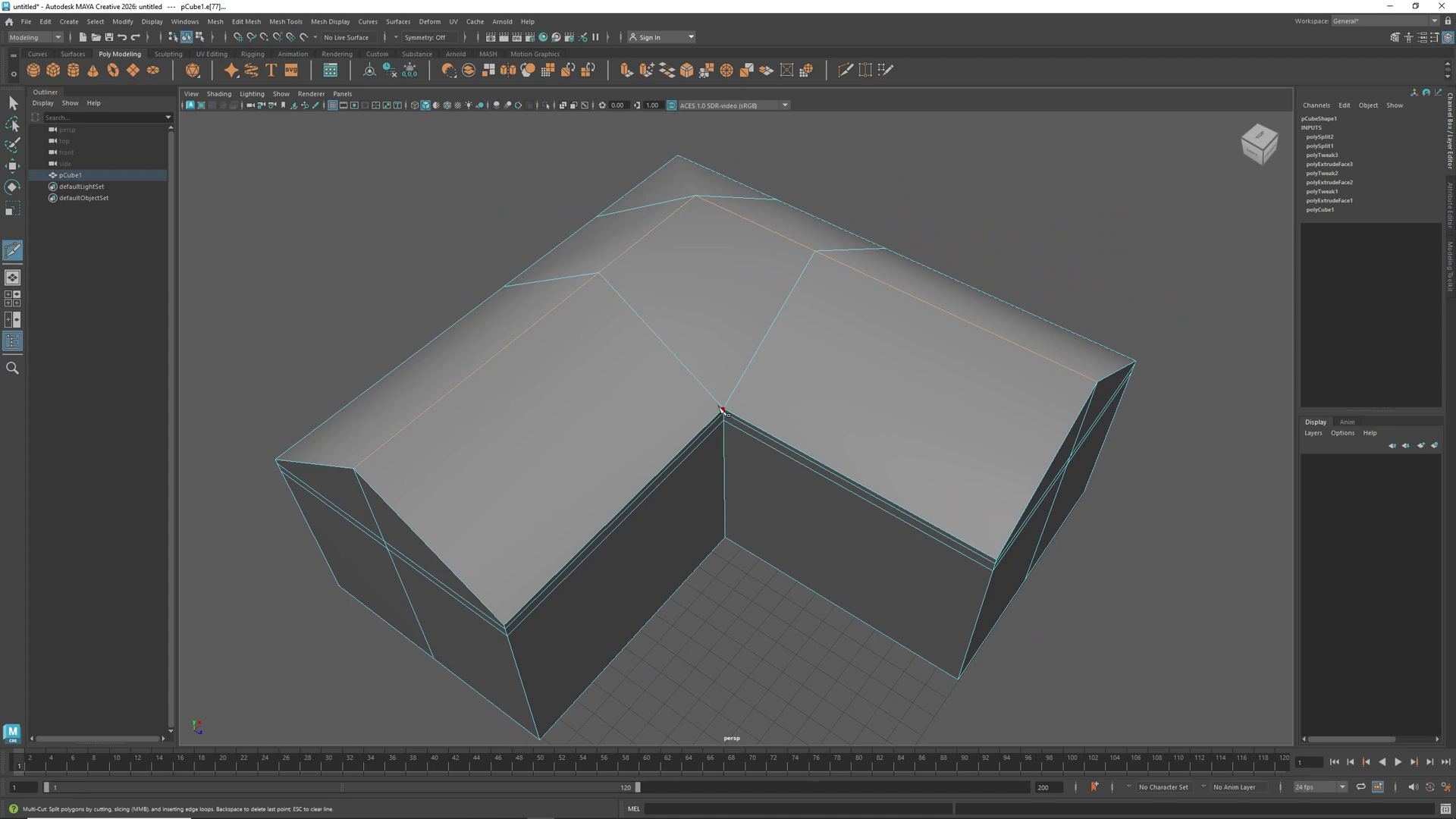
left_click(723, 409)
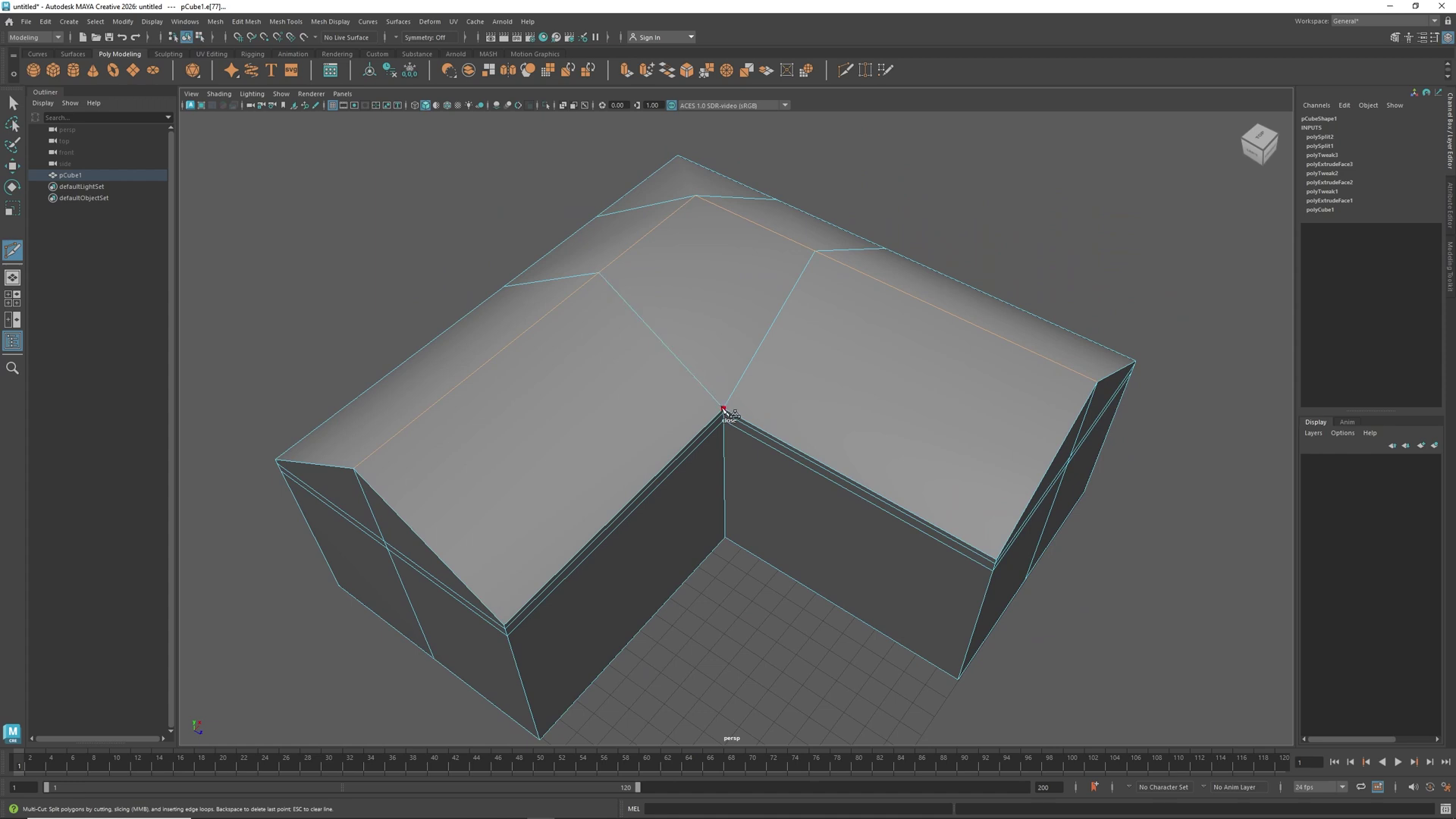
left_click(696, 196)
left_click_drag(688, 406, 698, 361, "alt")
key("Return")
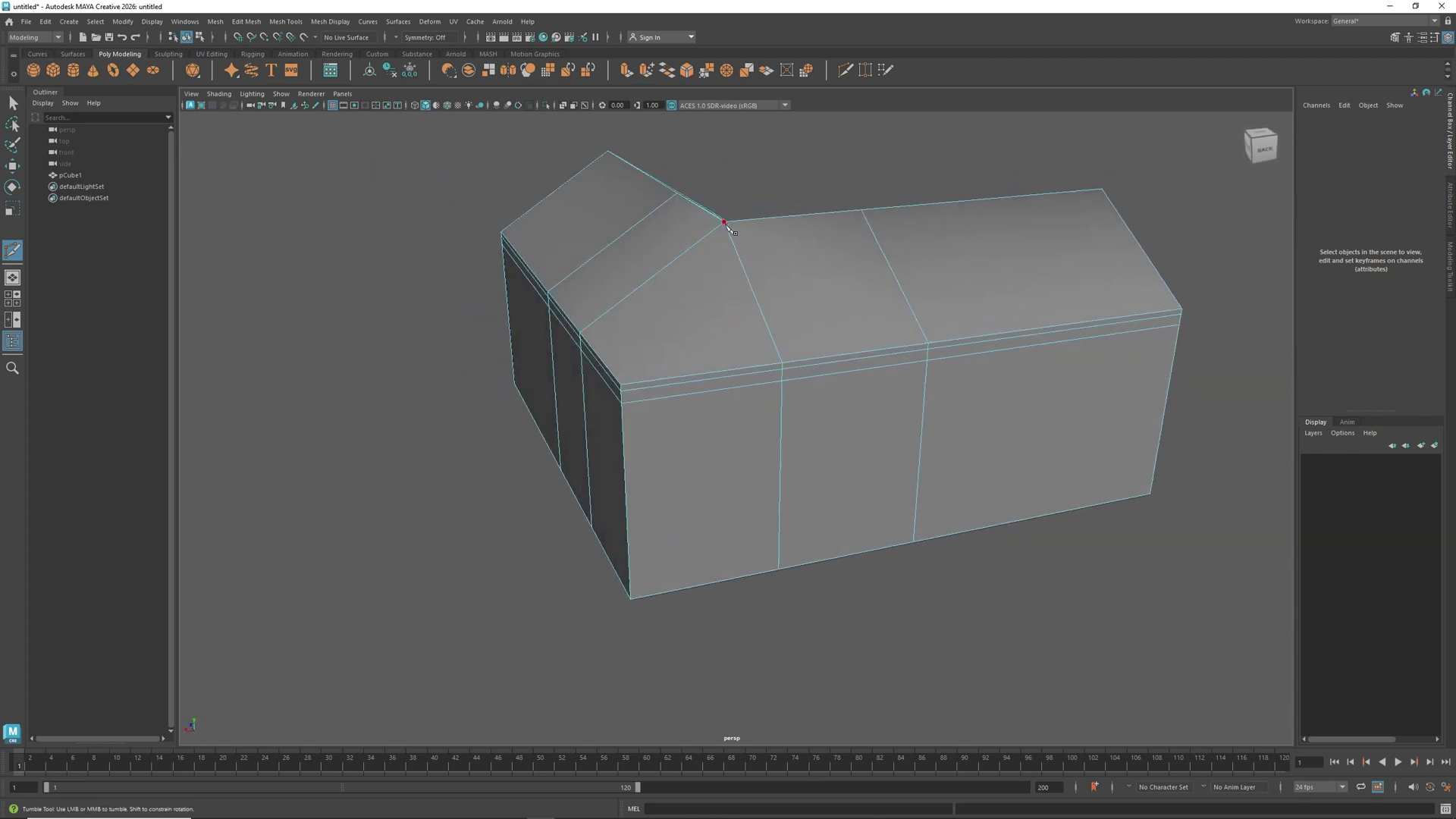
Try cutting an edge from the vertex where the ridges meet to the roof's outer corner, and undo it.
left_click(724, 224)
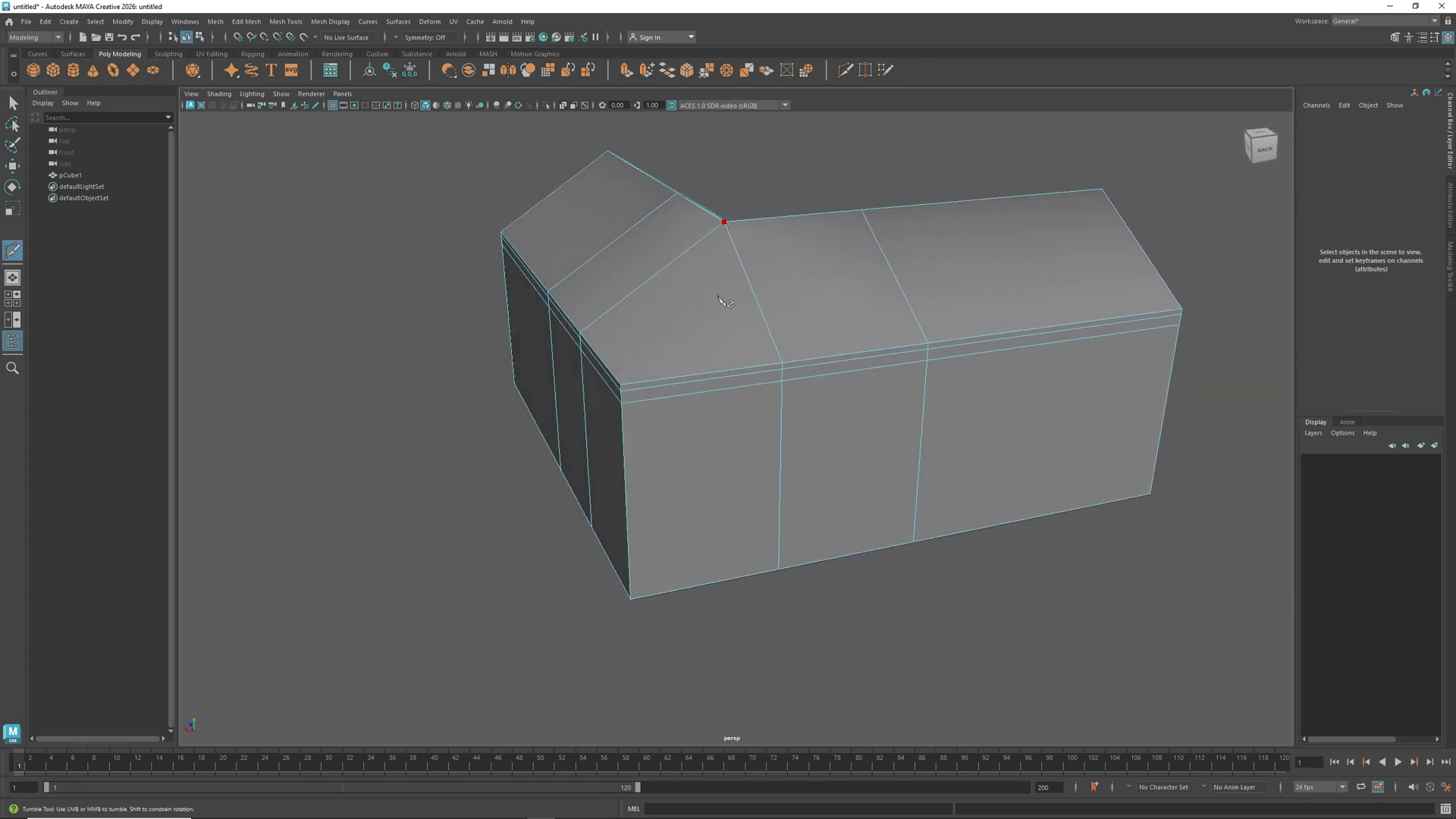
left_click(621, 387)
key("Return")
mouse_move(774, 377)
left_mouse_down("alt")
mouse_move(698, 371)
mouse_move(750, 377)
mouse_move(770, 402)
mouse_move(736, 434)
mouse_move(753, 383)
mouse_move(772, 389)
left_mouse_up("alt")
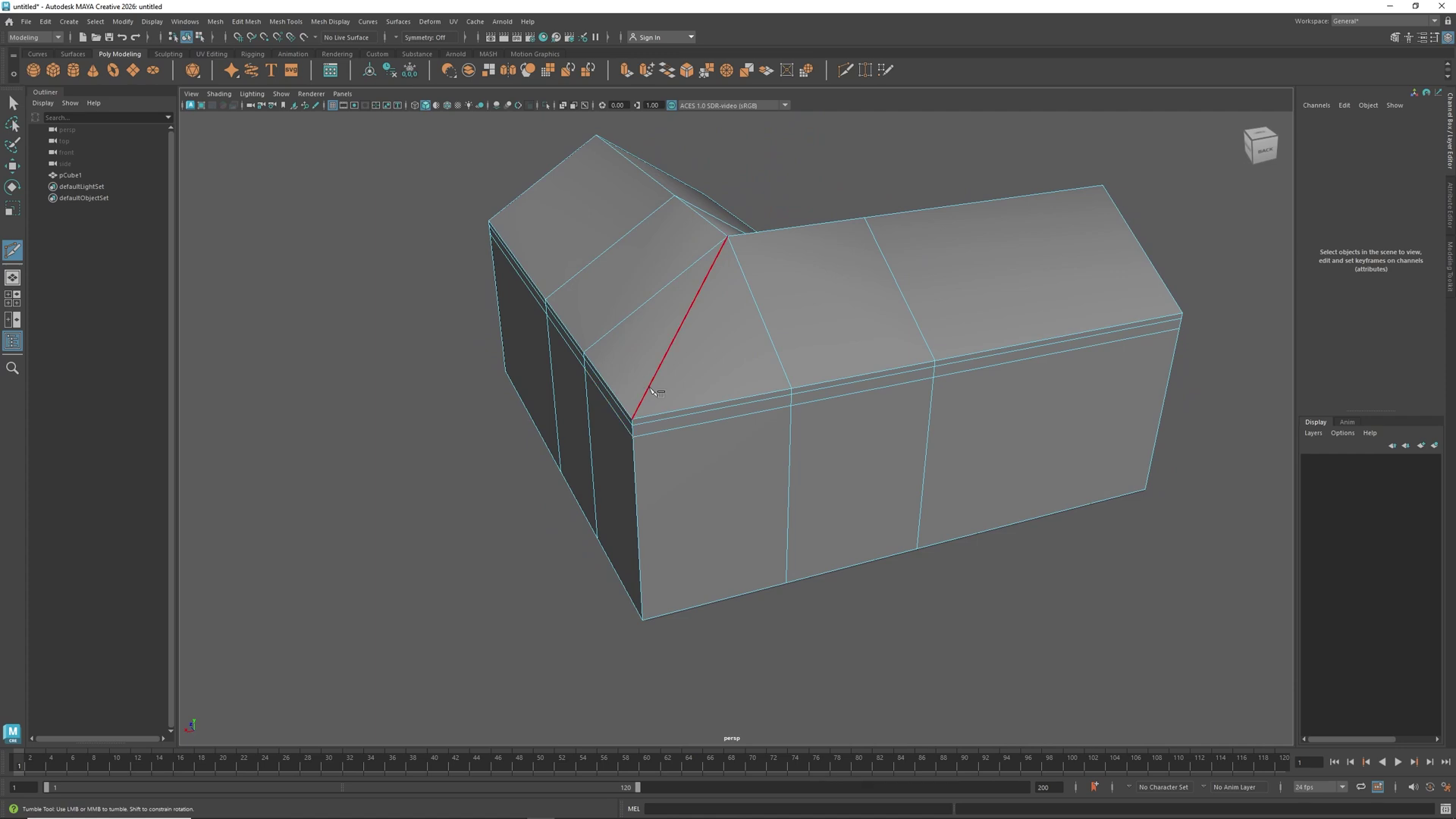
key("ctrl+z")
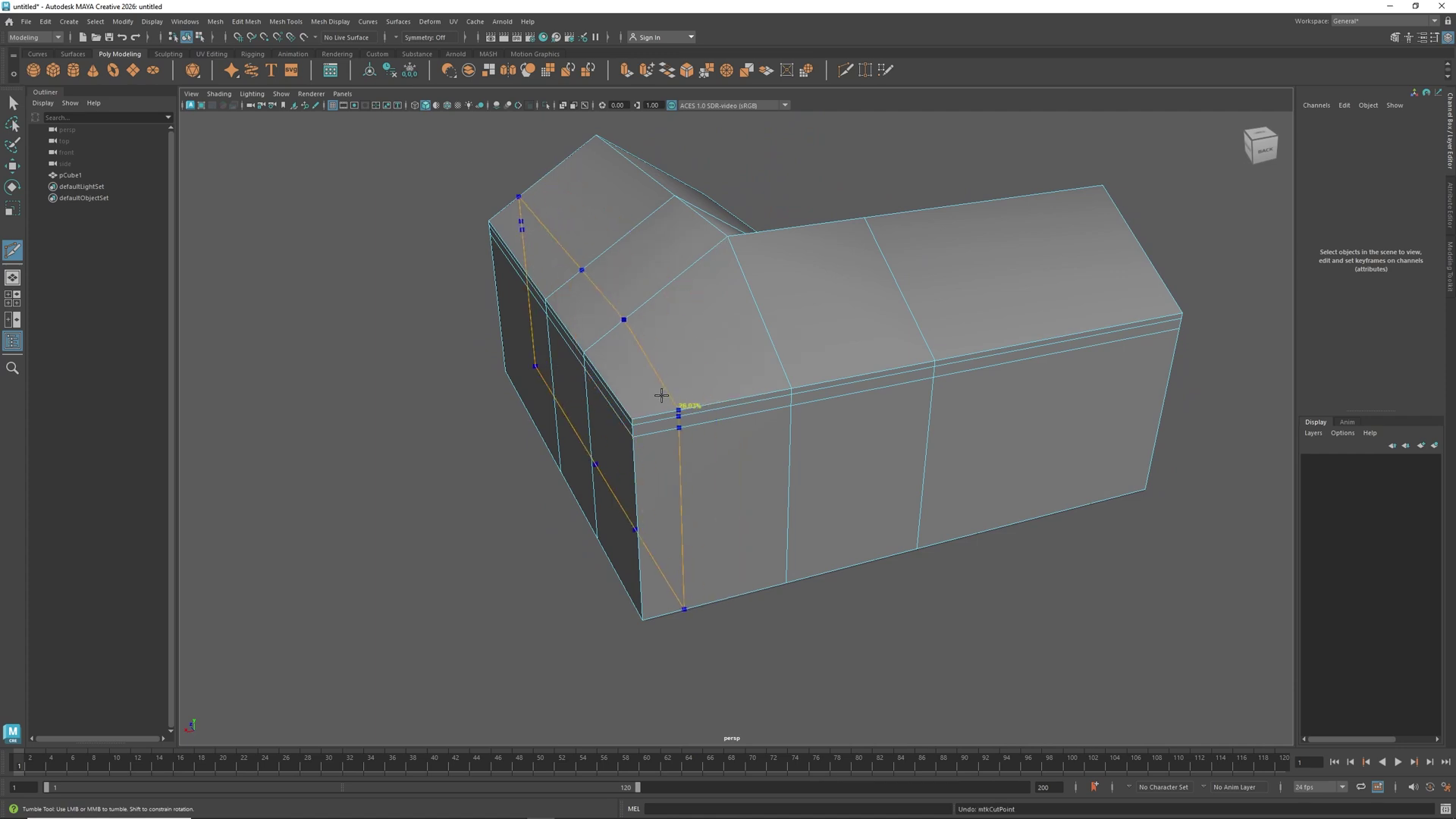
key("ctrl+z")
Raise the roof-edge vertex in line with the long wing's ridge up to ridge height, forming a gable end.
key("w")
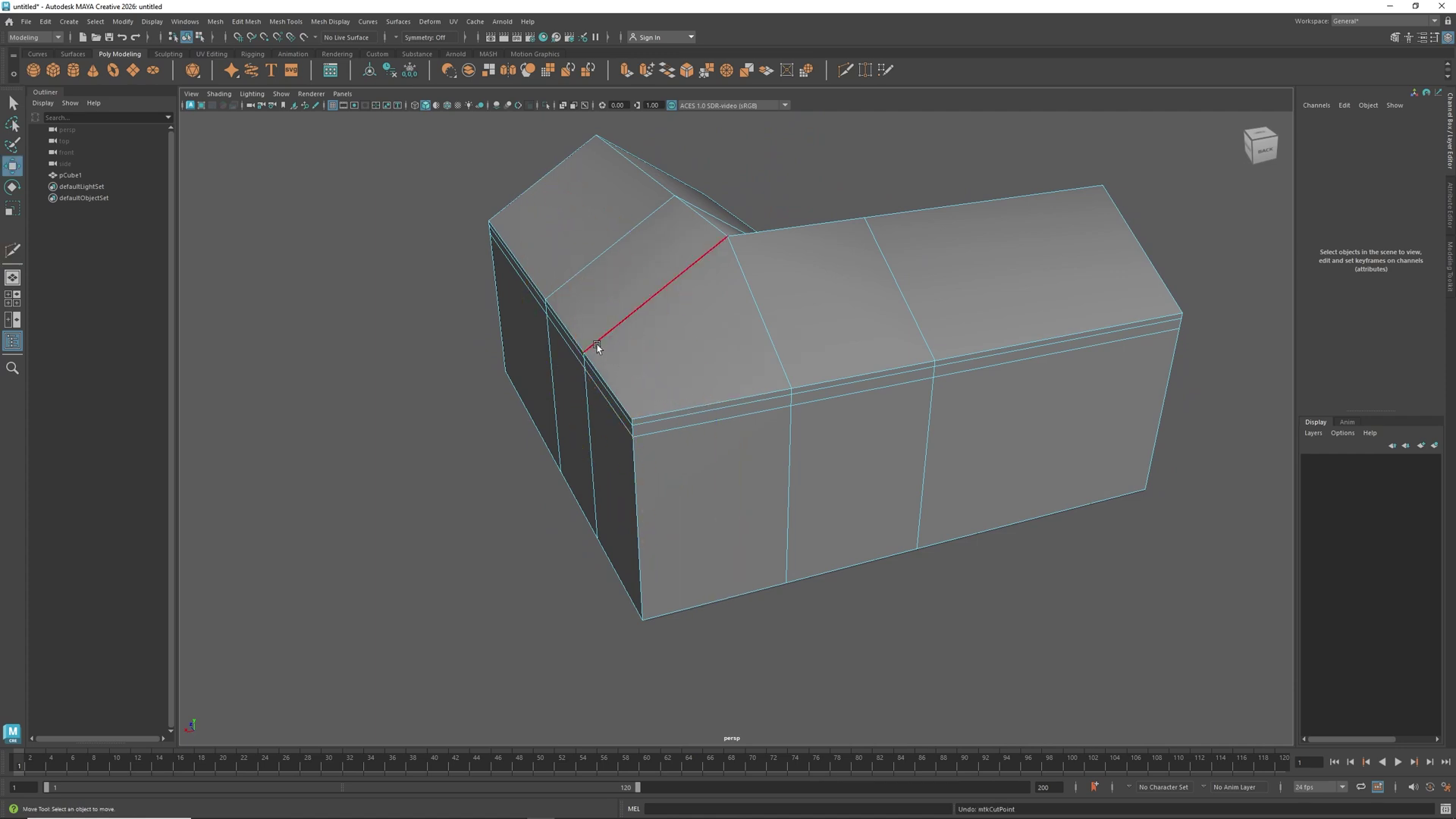
right_click_drag(589, 350, 546, 352)
left_click(588, 353)
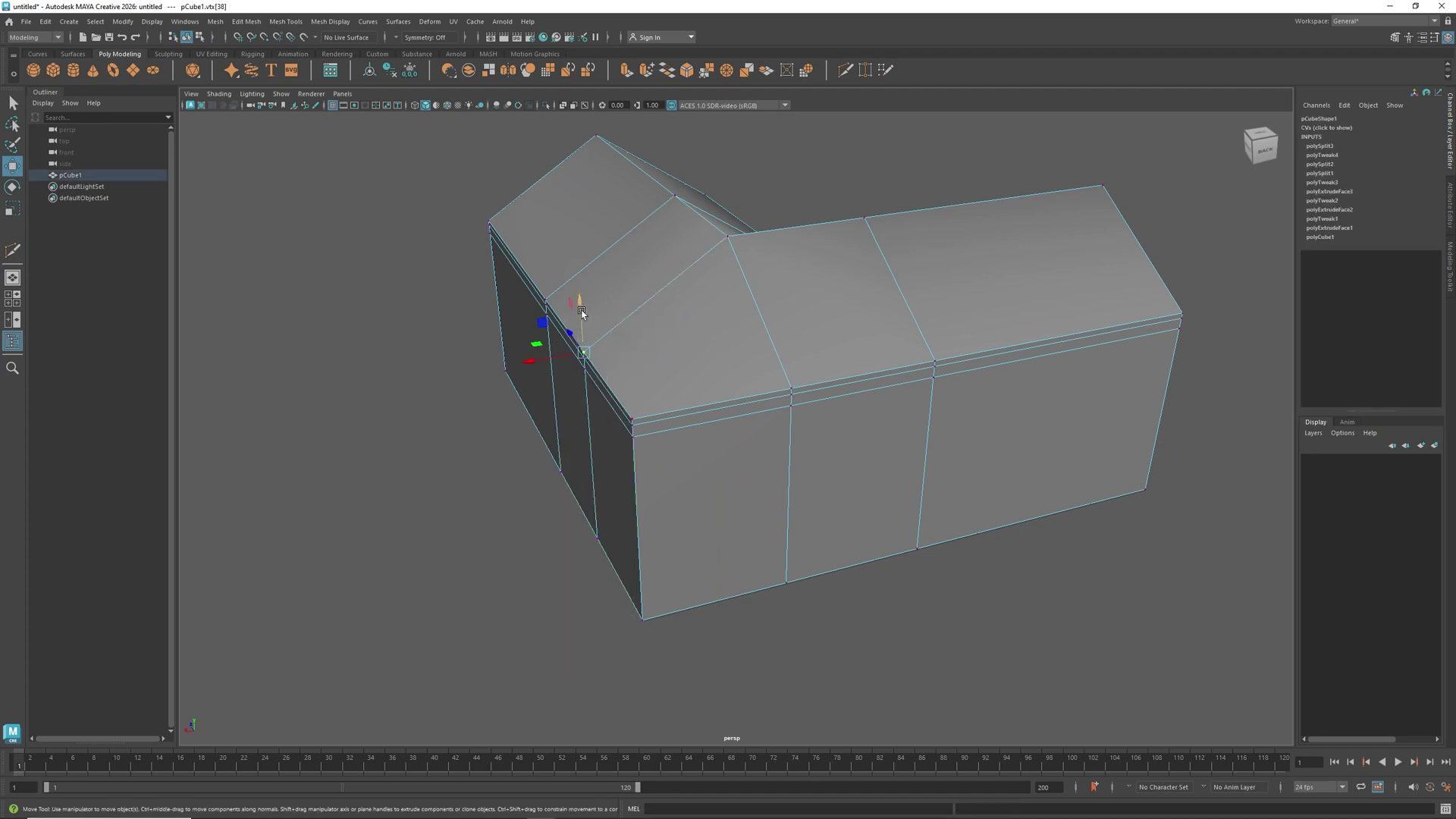
left_click_drag(580, 311, 582, 220)
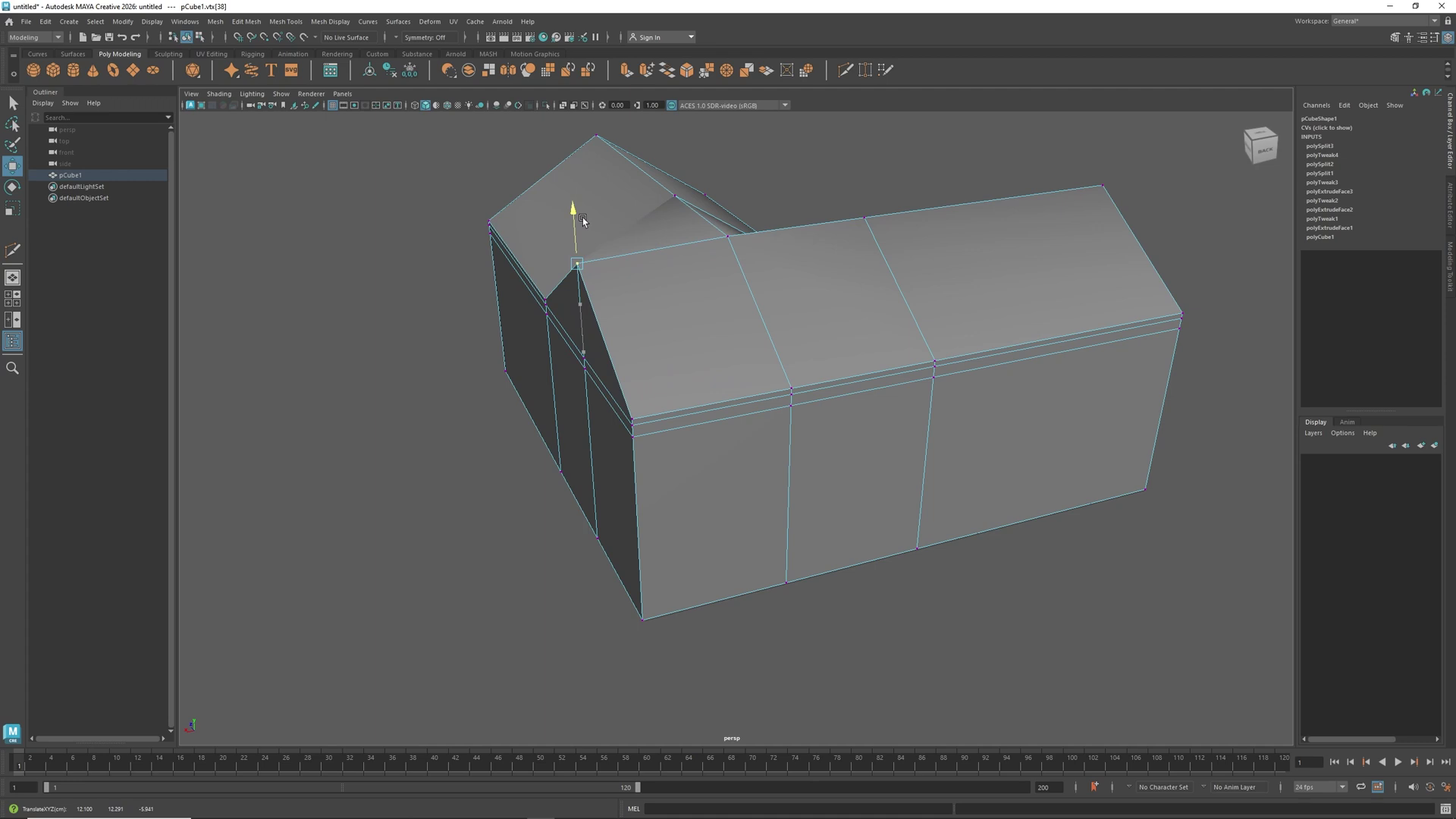
Raise the long wing's new gable-end peak vertex slightly so it lines up with the ridge.
left_click_drag(637, 371, 800, 357, "alt")
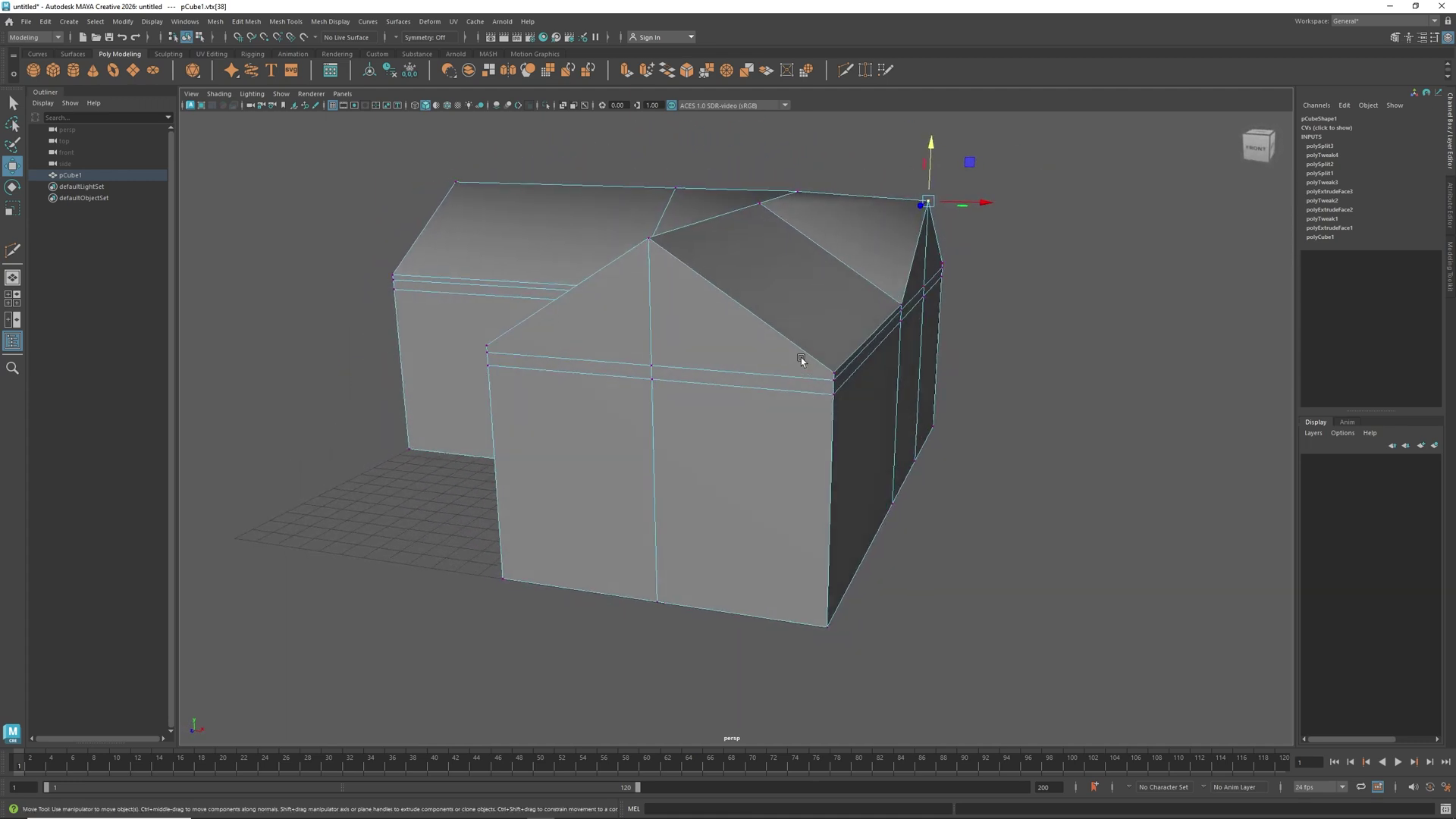
left_click_drag(931, 156, 931, 150)
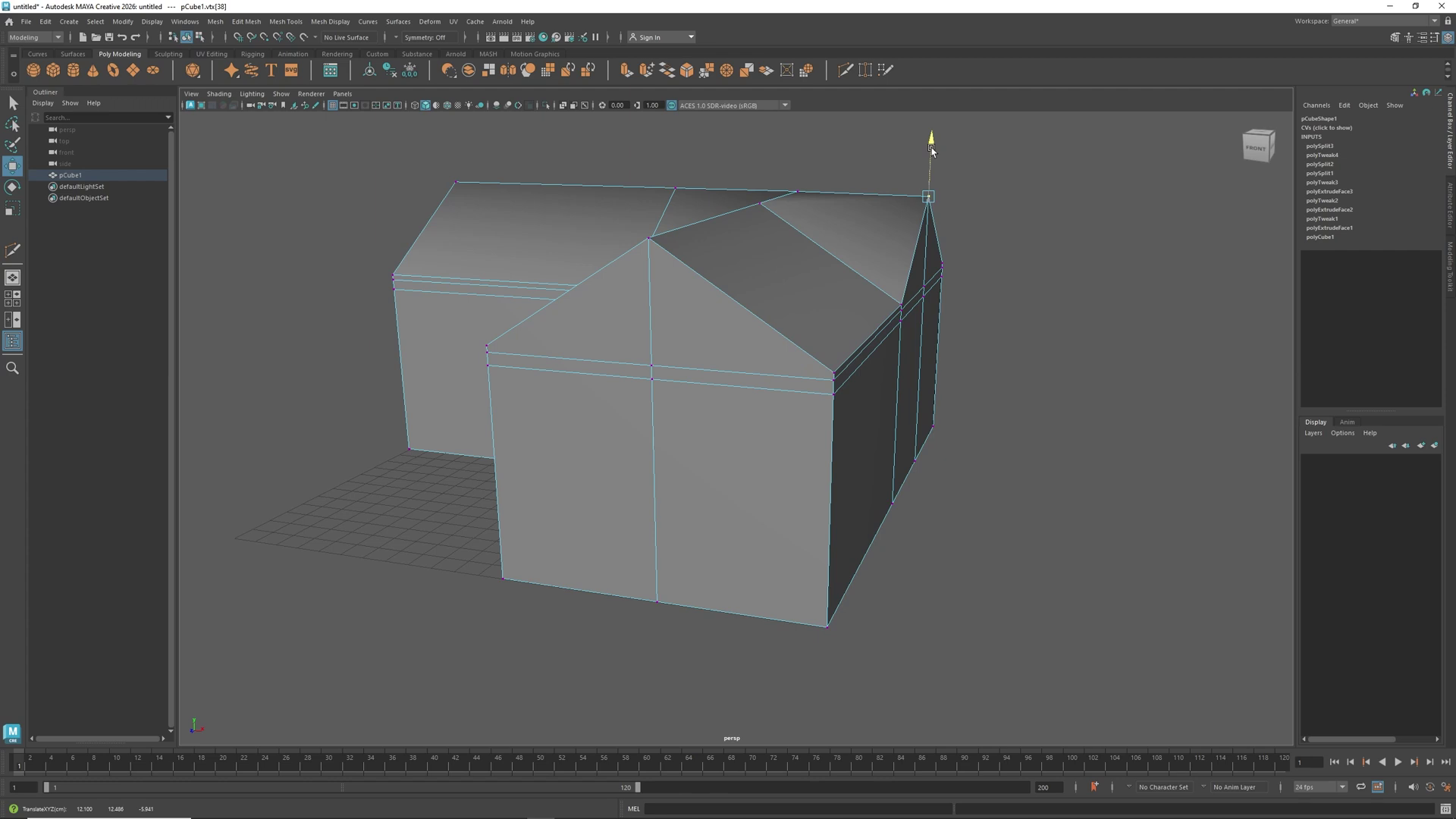
Cut an edge from the vertex where the ridges meet down to the roof's outer eave vertex beside the new gable.
left_click_drag(877, 334, 847, 349, "alt")
right_click_drag(841, 328, 795, 332, "shift")
left_click(851, 355)
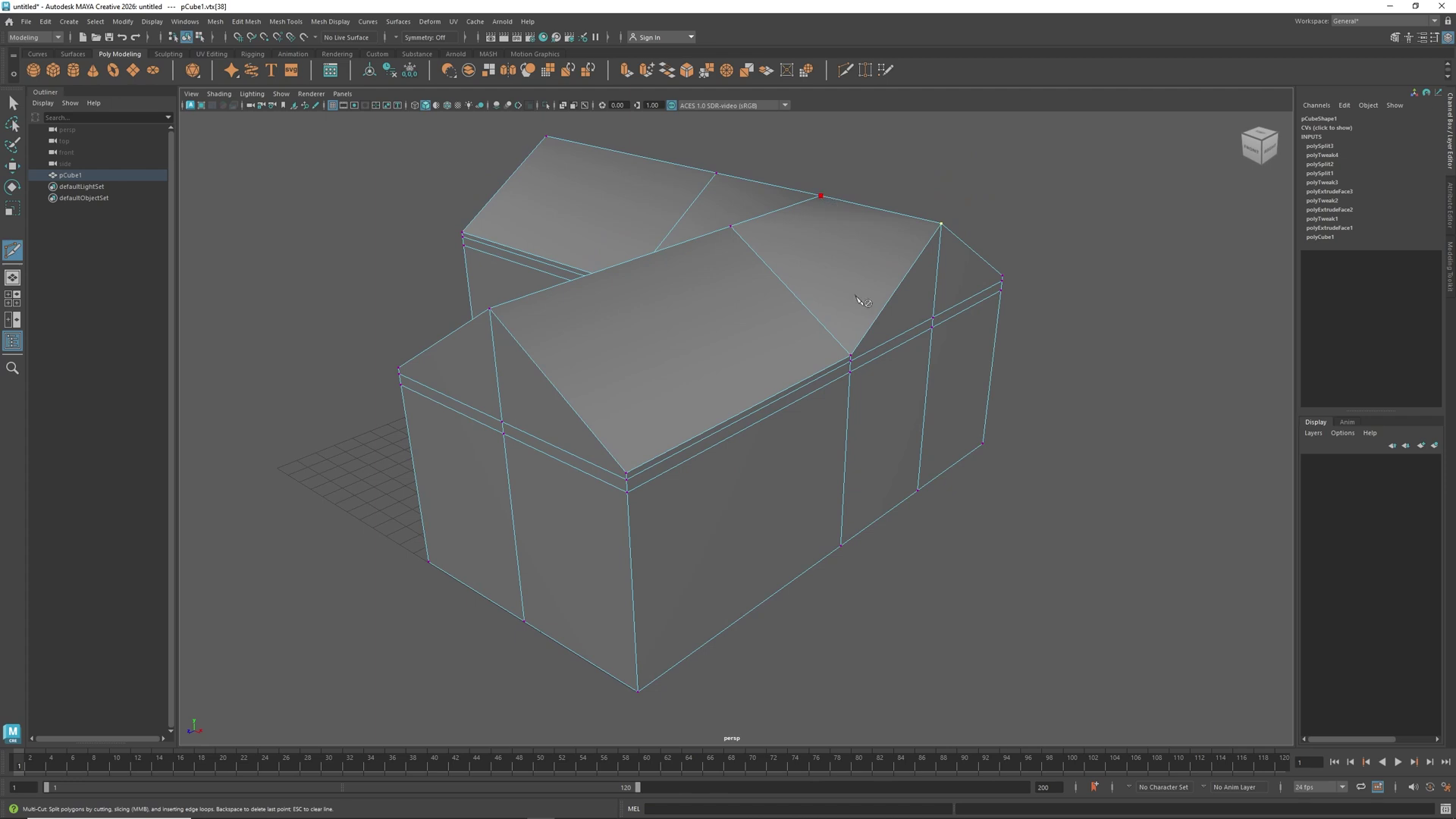
left_click(851, 355)
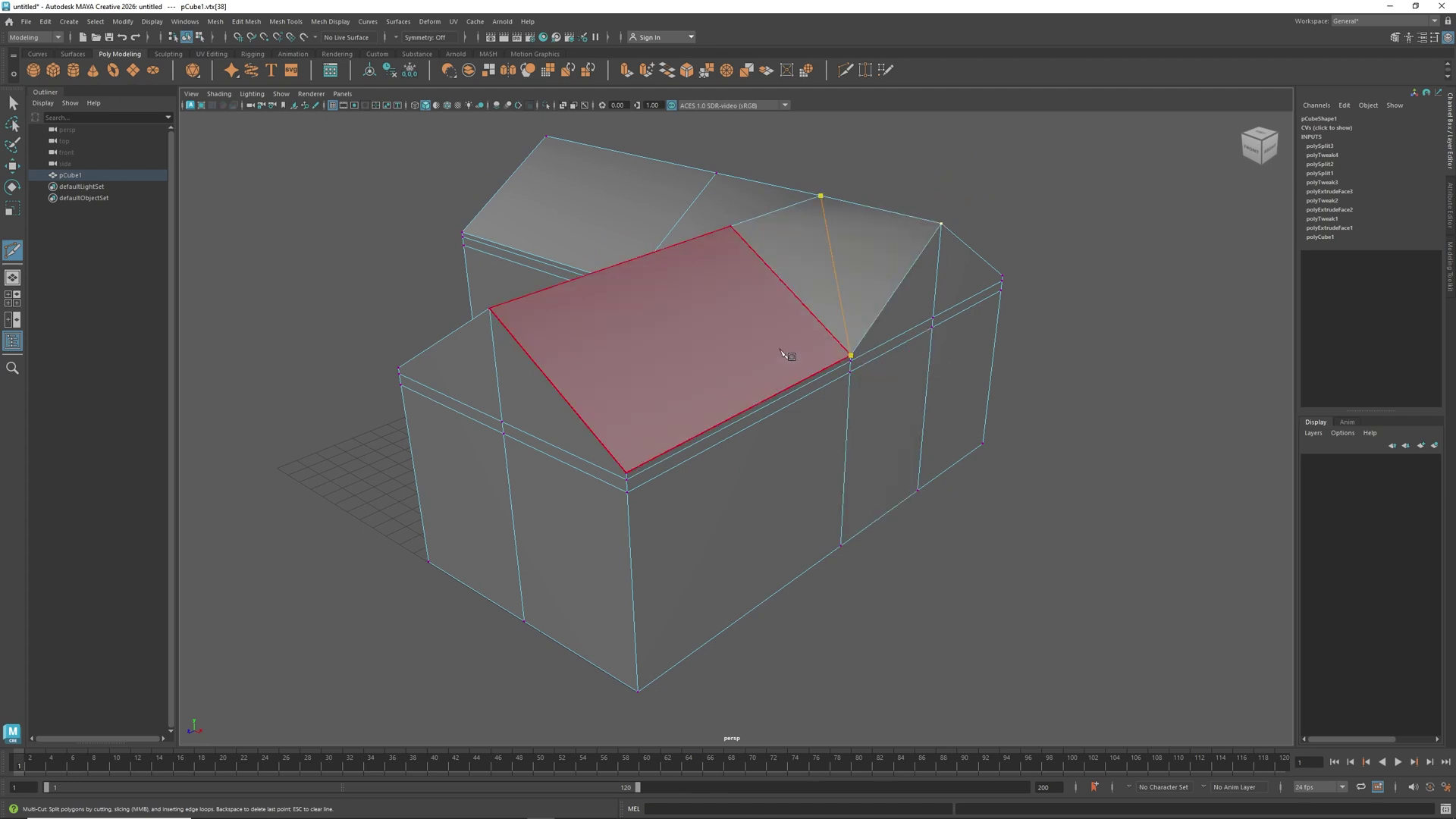
left_click_drag(789, 354, 685, 352, "alt")
left_click_drag(675, 345, 644, 334, "alt")
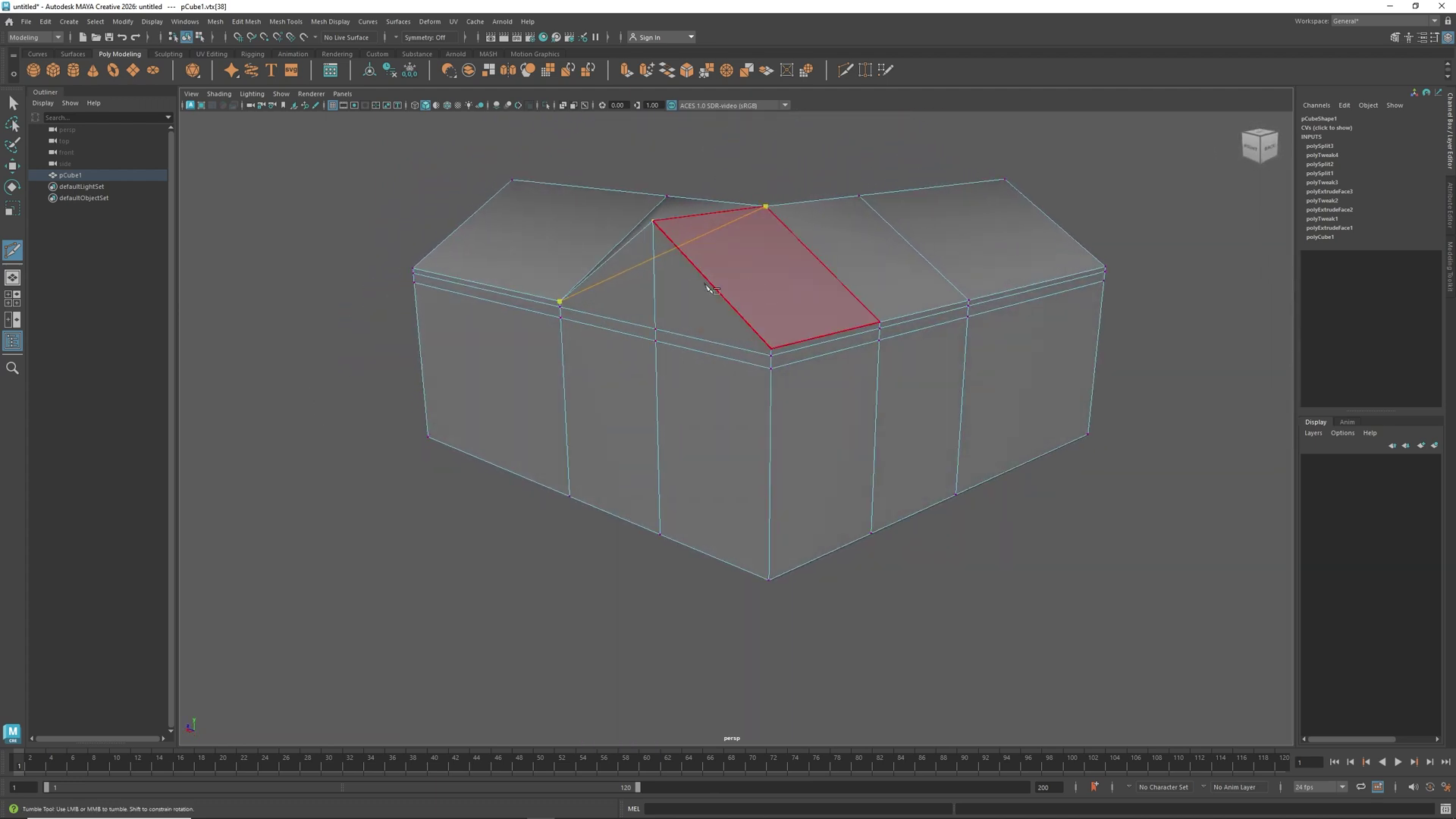
right_click(643, 349)
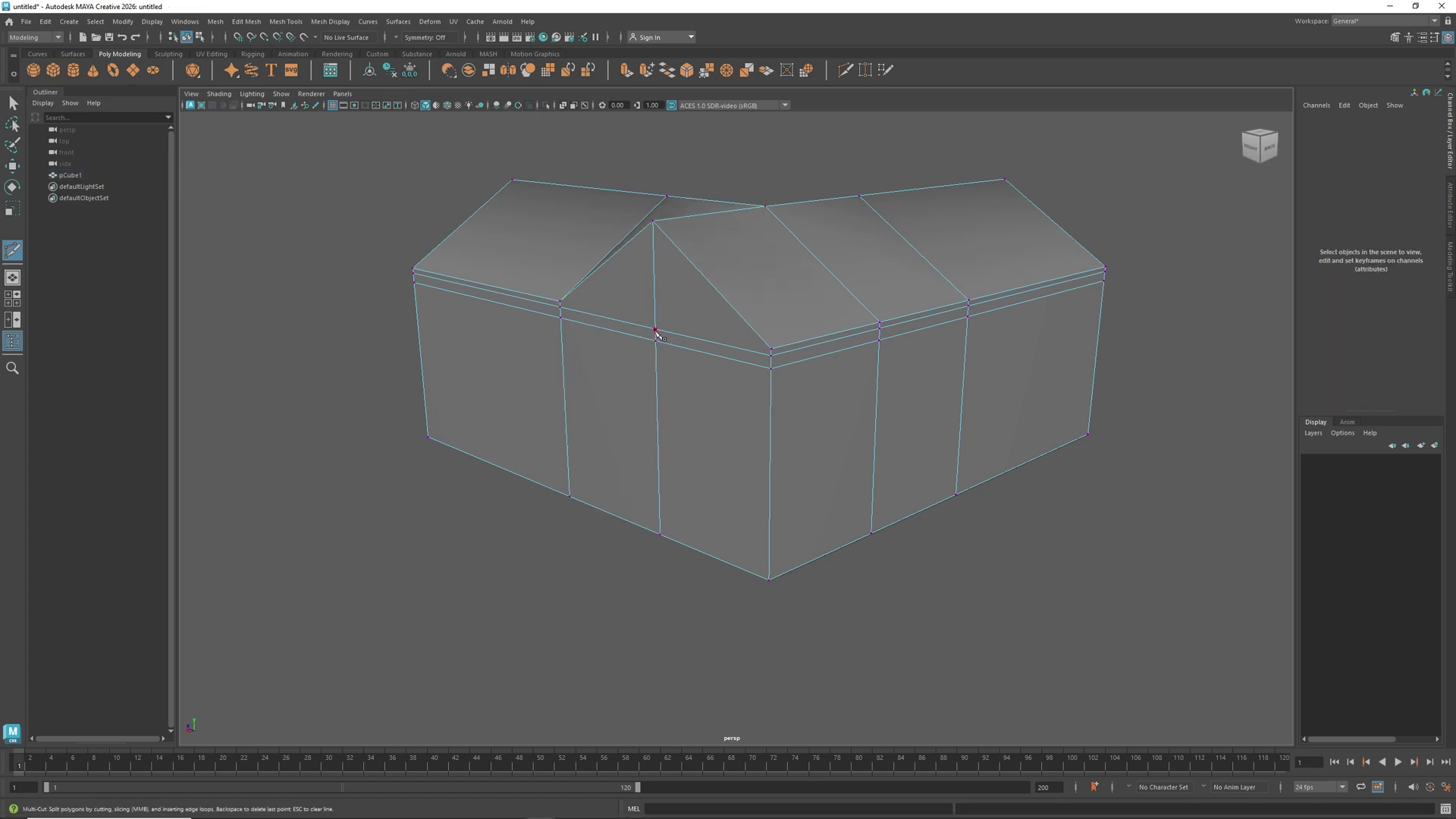
Raise the middle vertex of the trim line on both gable ends of the long wing to just beneath each peak.
key("w")
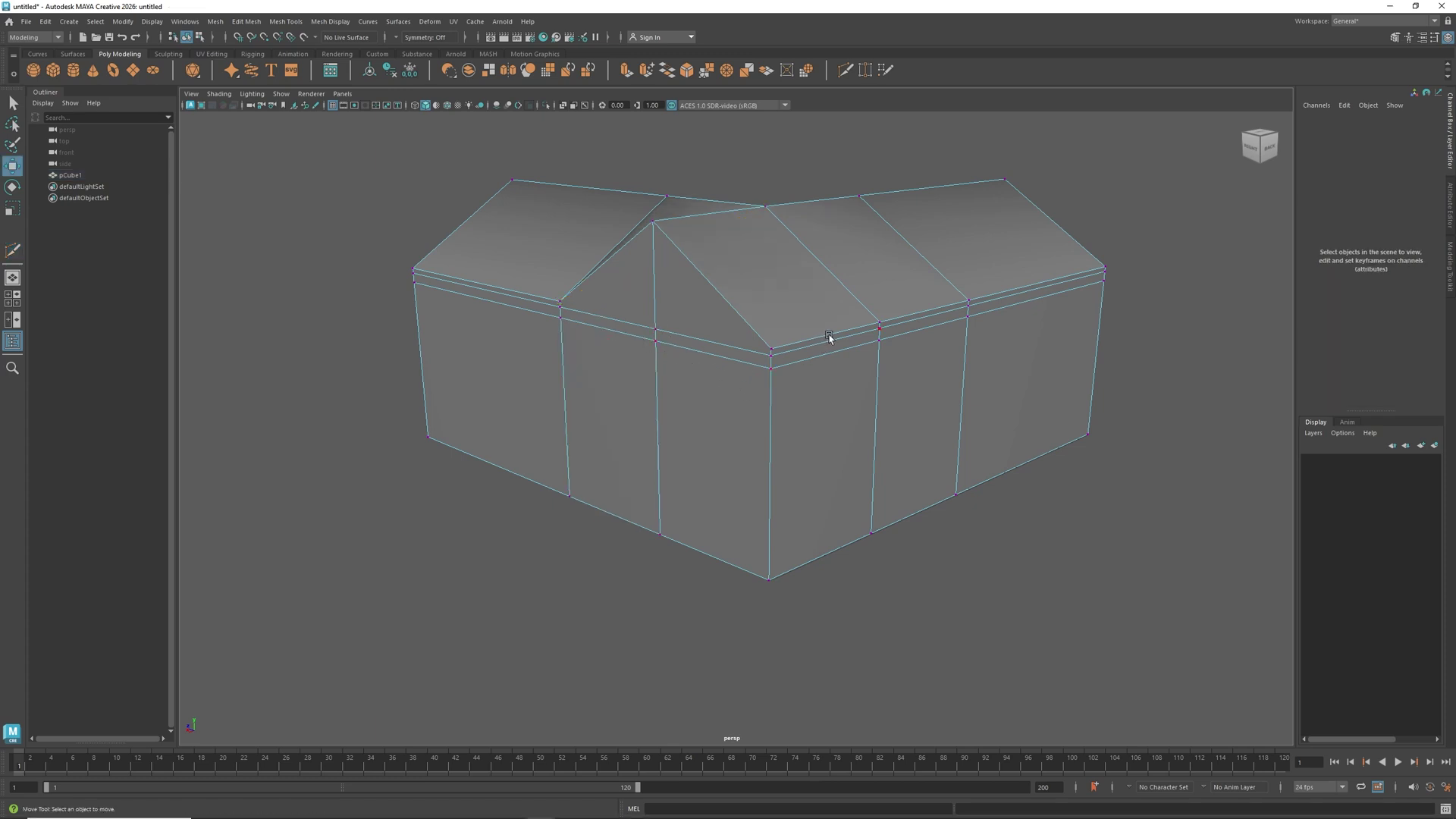
left_click(657, 335)
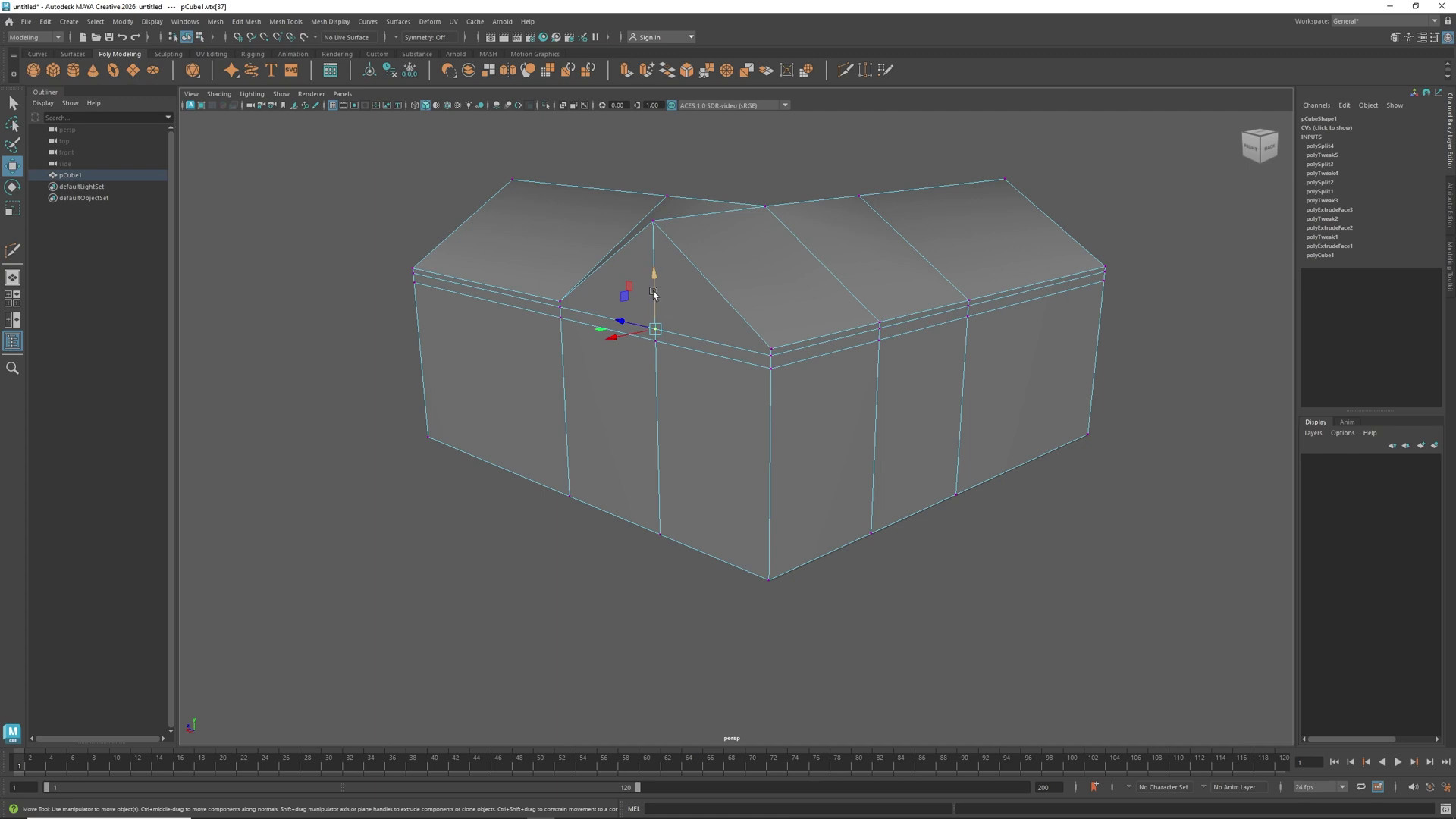
left_click_drag(653, 293, 760, 311)
left_click(741, 297)
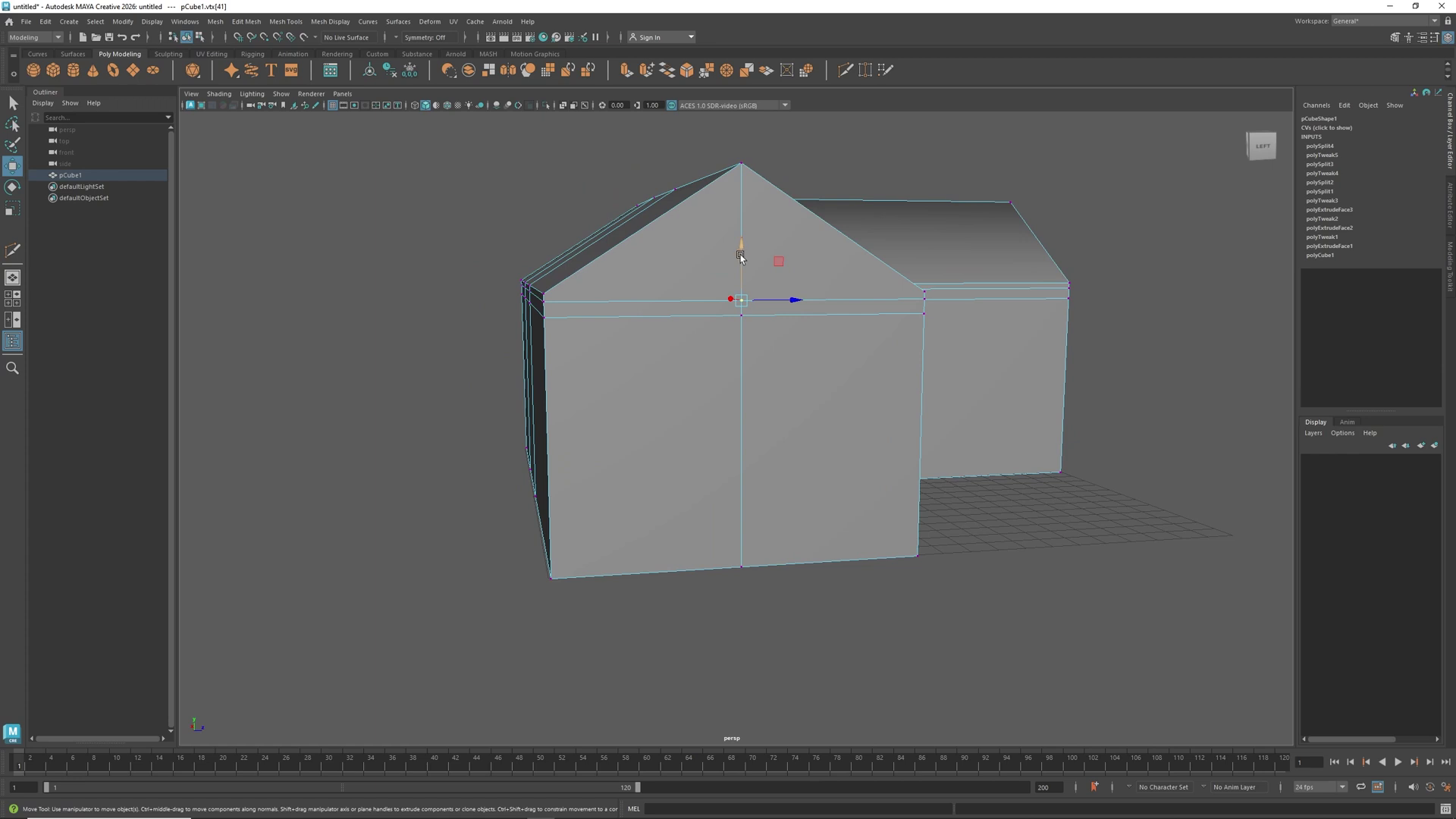
left_click_drag(741, 256, 741, 127)
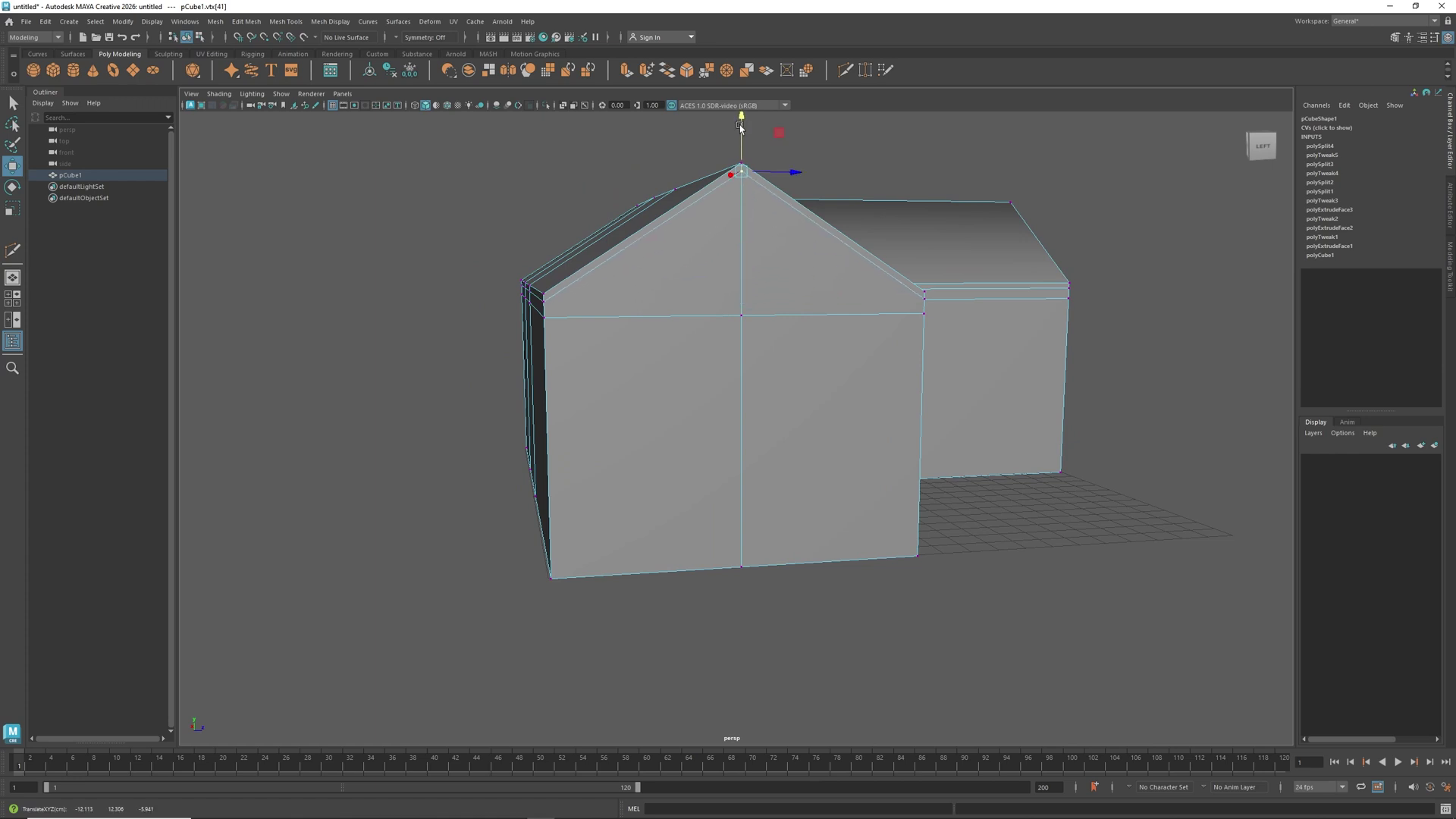
Extrude the two sloped trim faces outward at the long wing's gable beside the inner courtyard to form a roof overhang.
left_click_drag(668, 354, 718, 354, "alt")
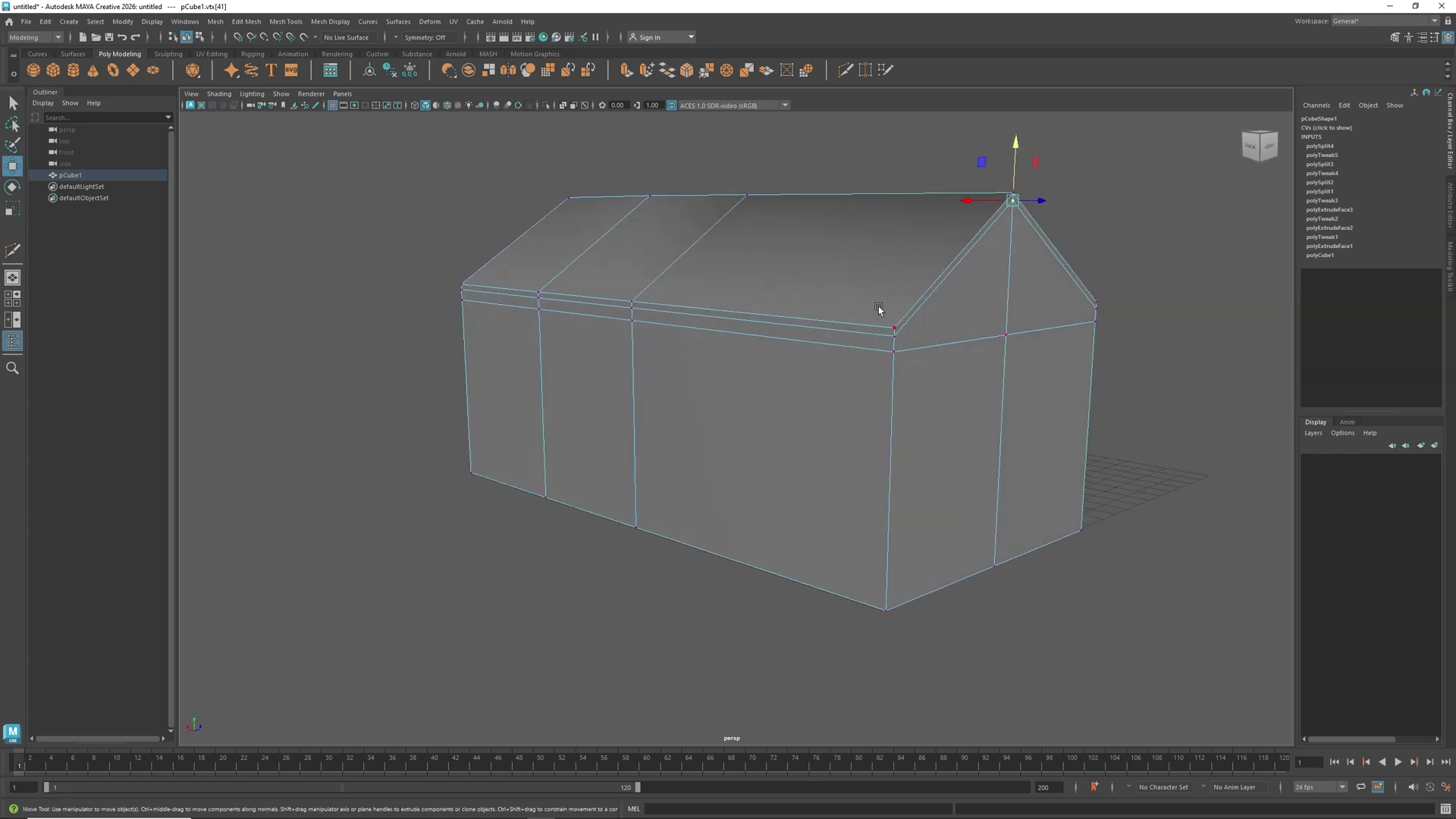
right_click(916, 288)
left_click(916, 318)
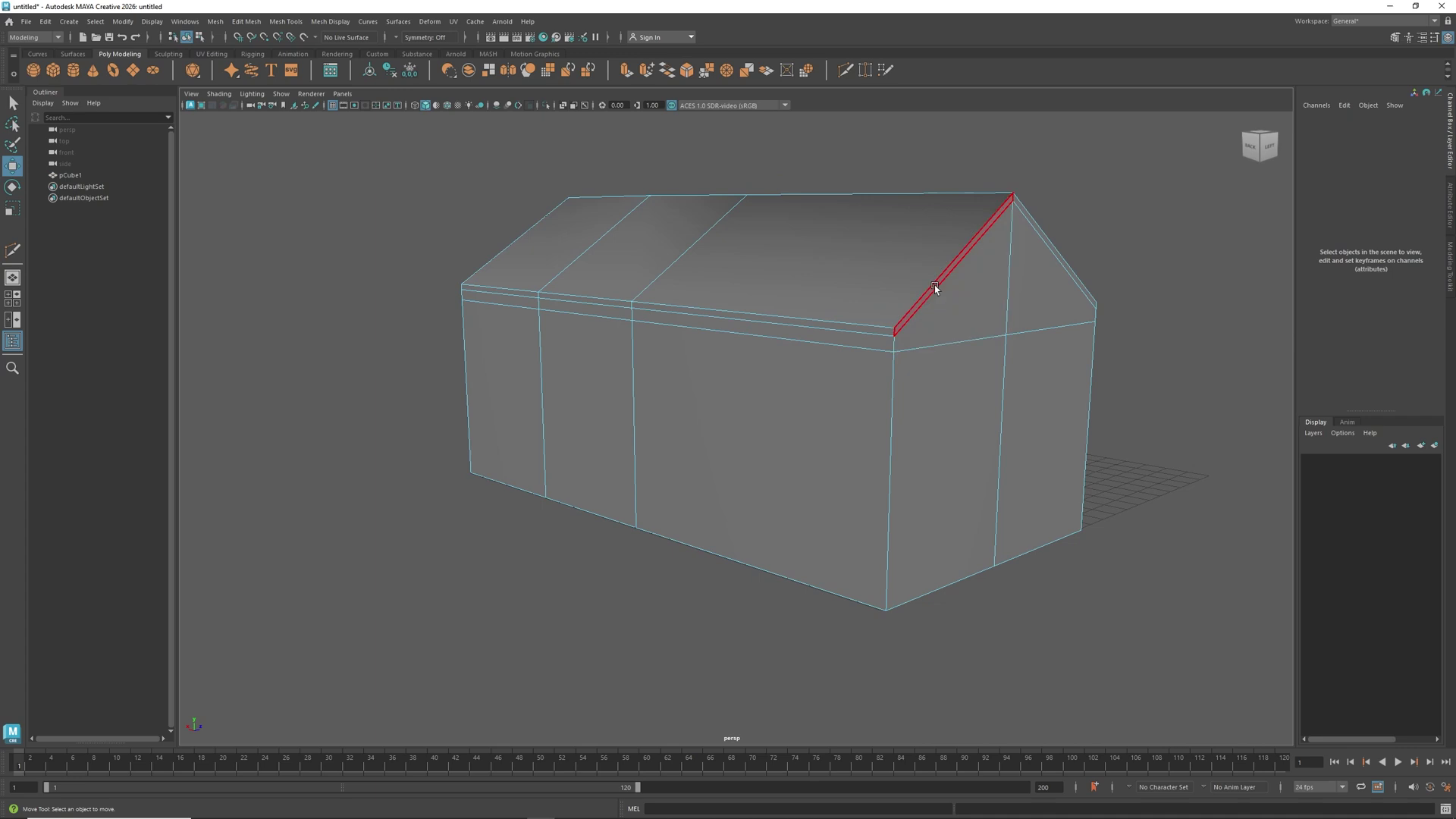
left_click(977, 265)
left_click(1026, 239, "shift")
left_click_drag(1027, 239, 1080, 268, "alt")
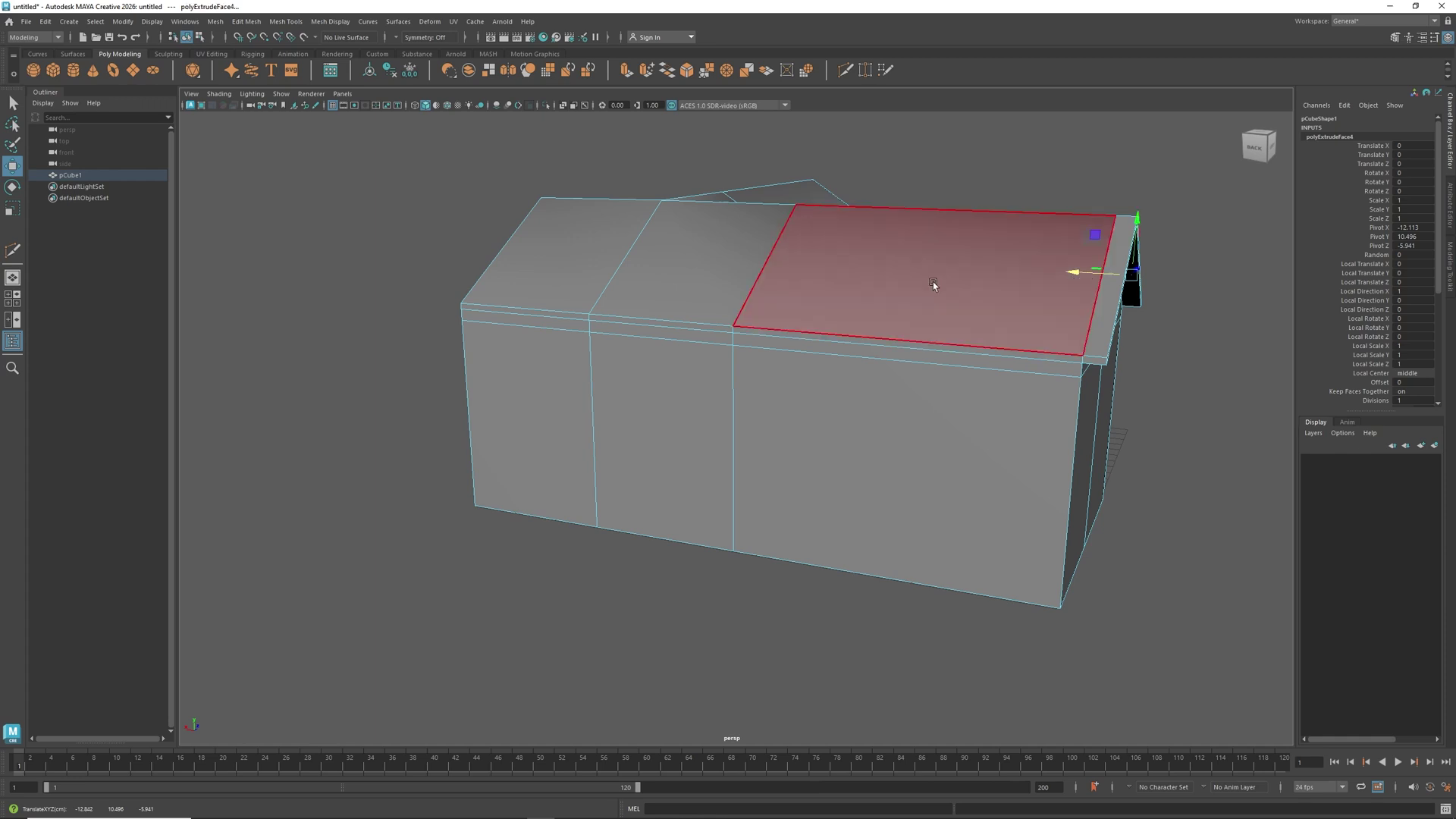
Extrude the two sloped trim faces outward at the long wing's opposite gable to form a matching overhang.
left_click_drag(932, 281, 792, 318, "alt")
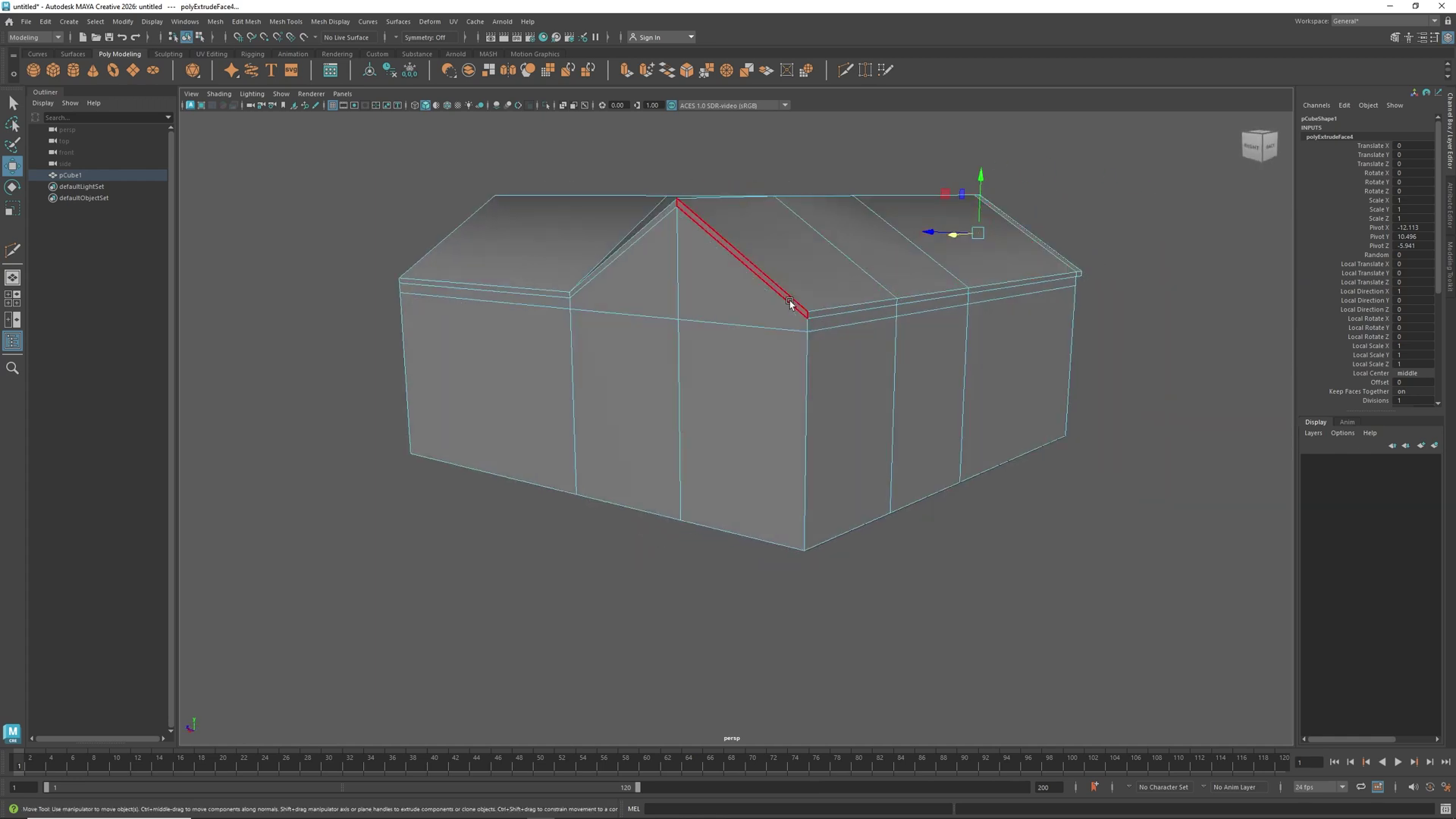
left_click(789, 300)
left_click(634, 239, "shift")
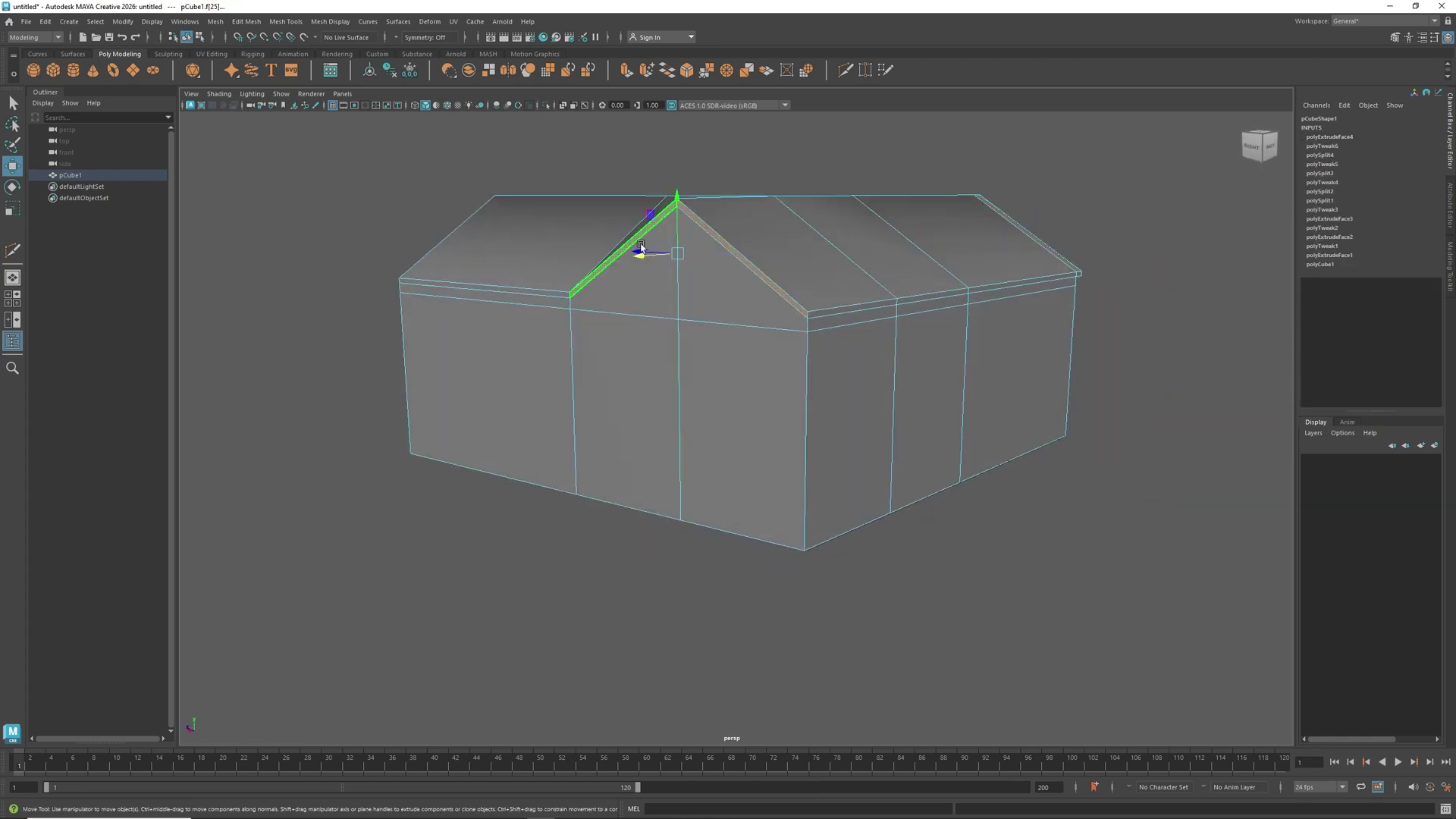
mouse_move(645, 254)
left_mouse_down("shift")
mouse_move(604, 260)
mouse_move(629, 262)
left_mouse_up("shift")
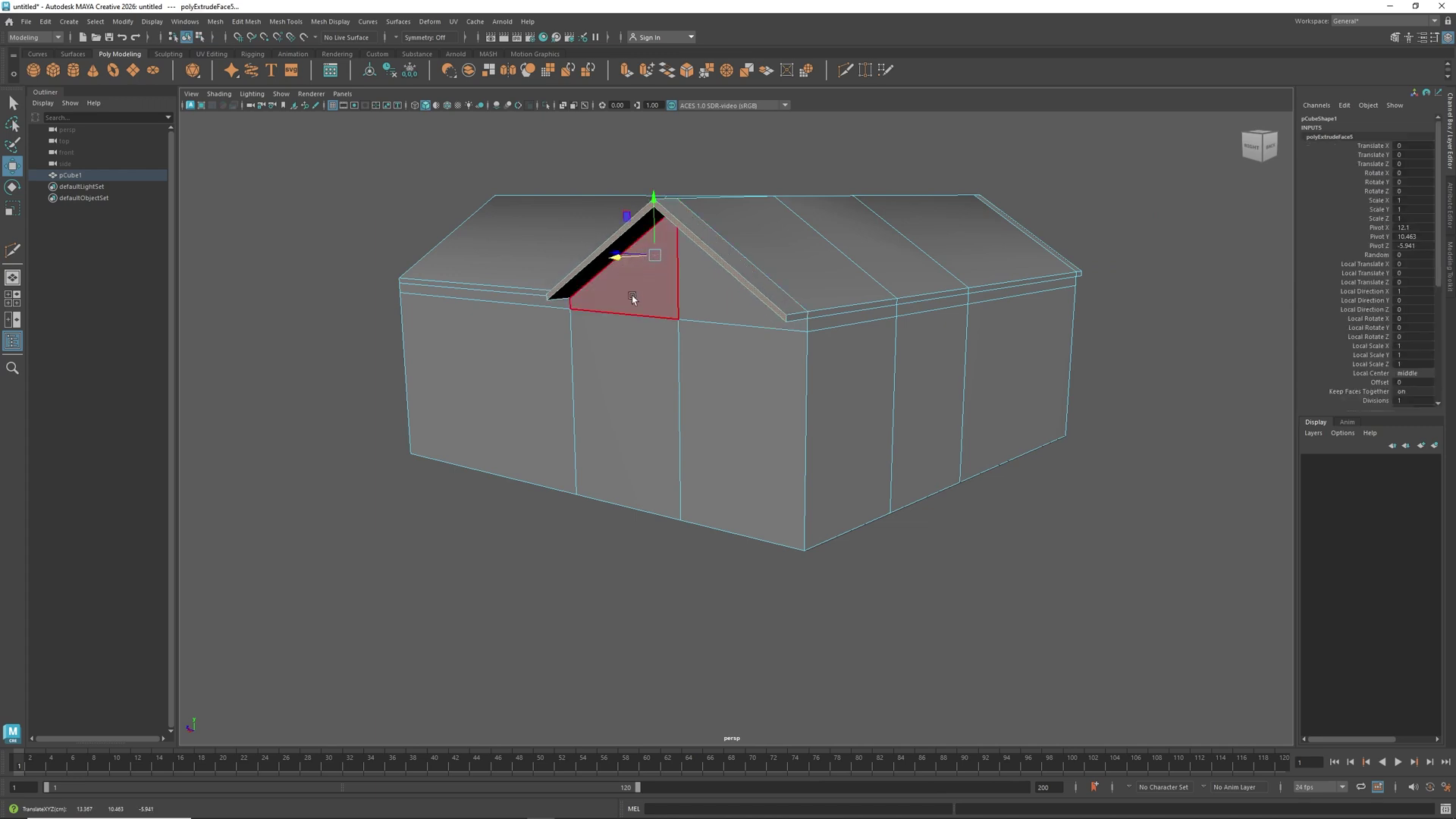
Extrude the trim faces along both inner eaves outward by scaling horizontally, including the end face of the gable overhang.
left_click_drag(513, 357, 770, 357, "alt")
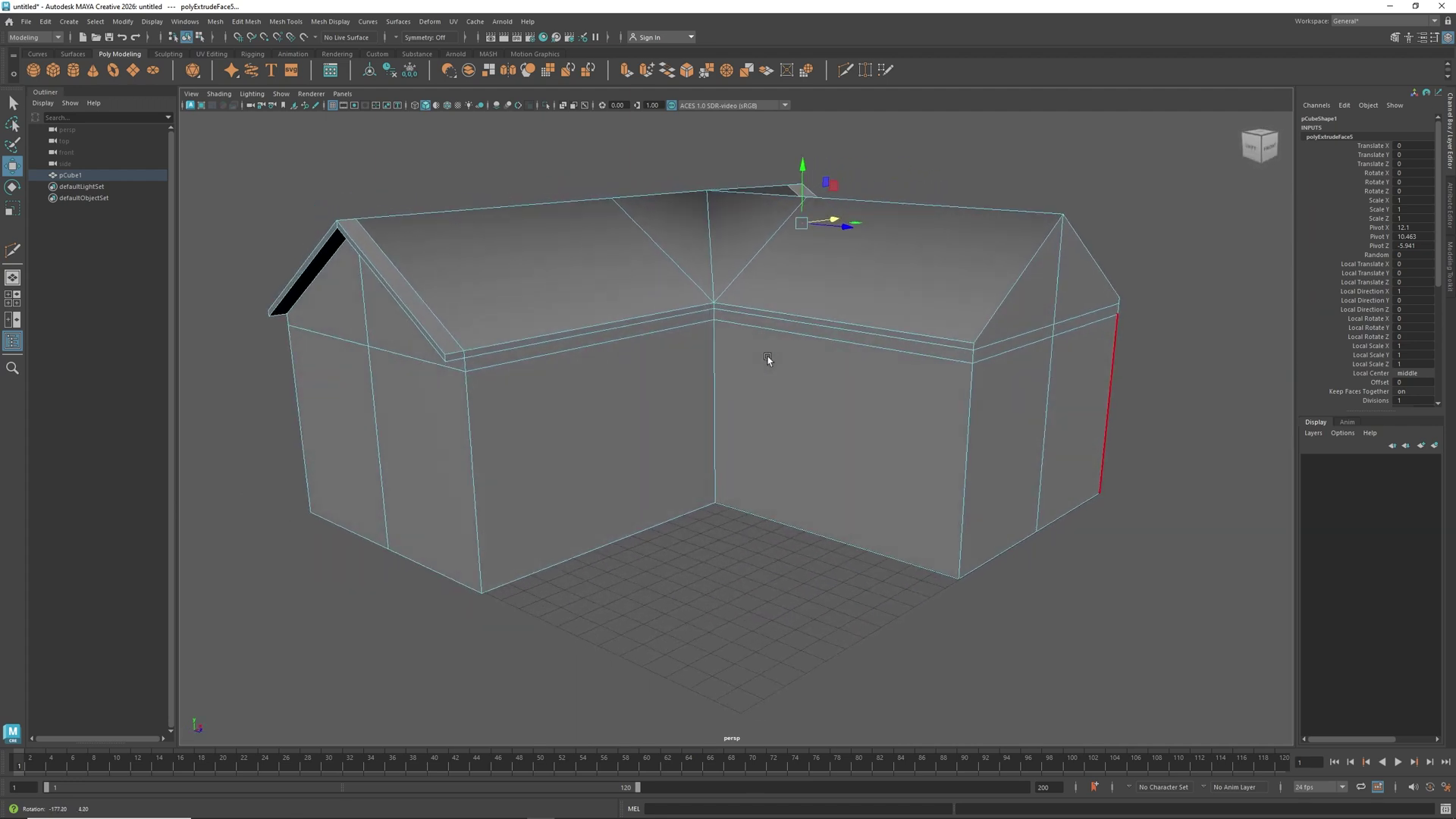
left_click(680, 310)
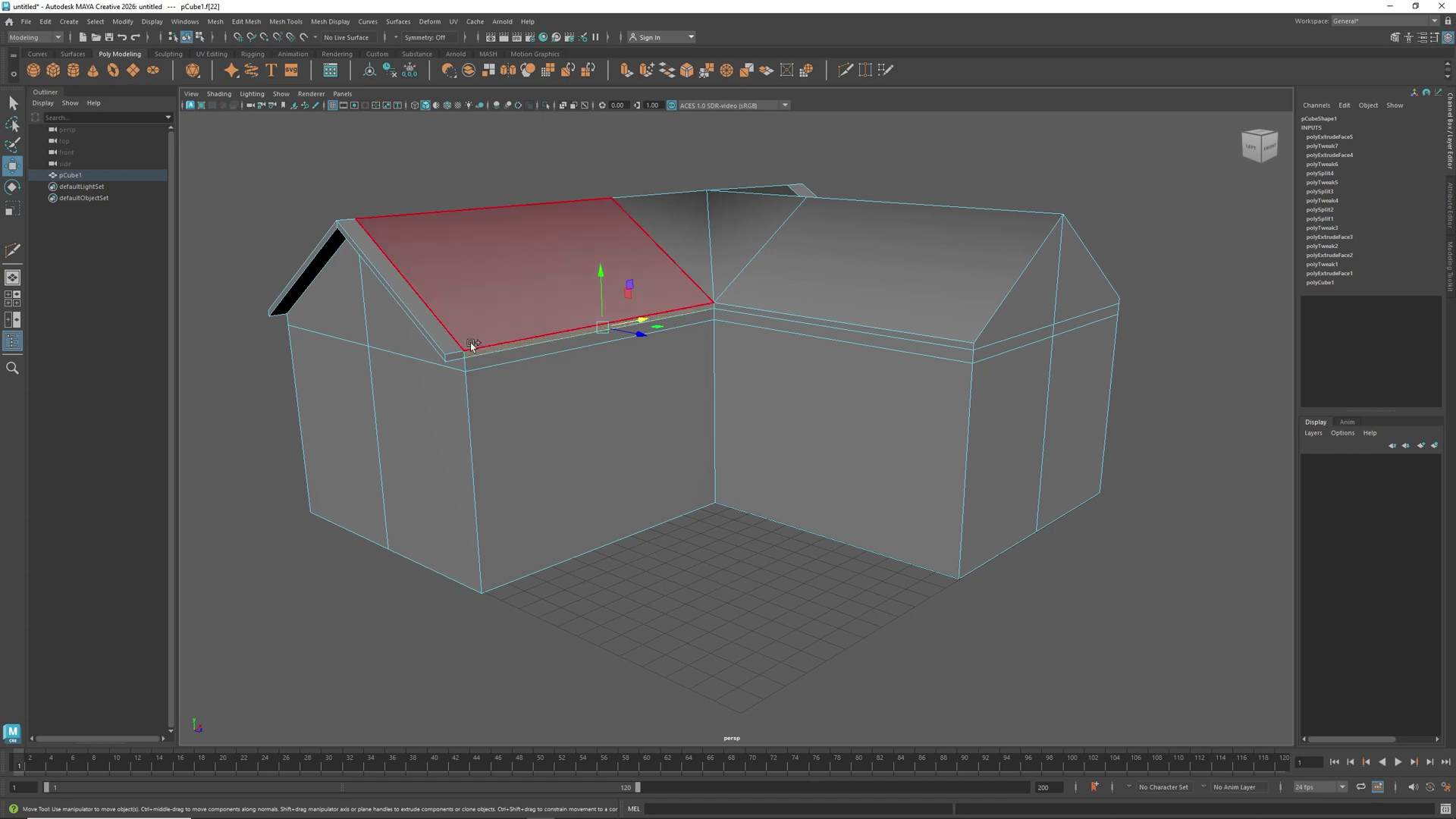
left_click(457, 356, "shift")
left_click_drag(621, 377, 588, 371, "alt")
scroll(748, 326, "up", 2)
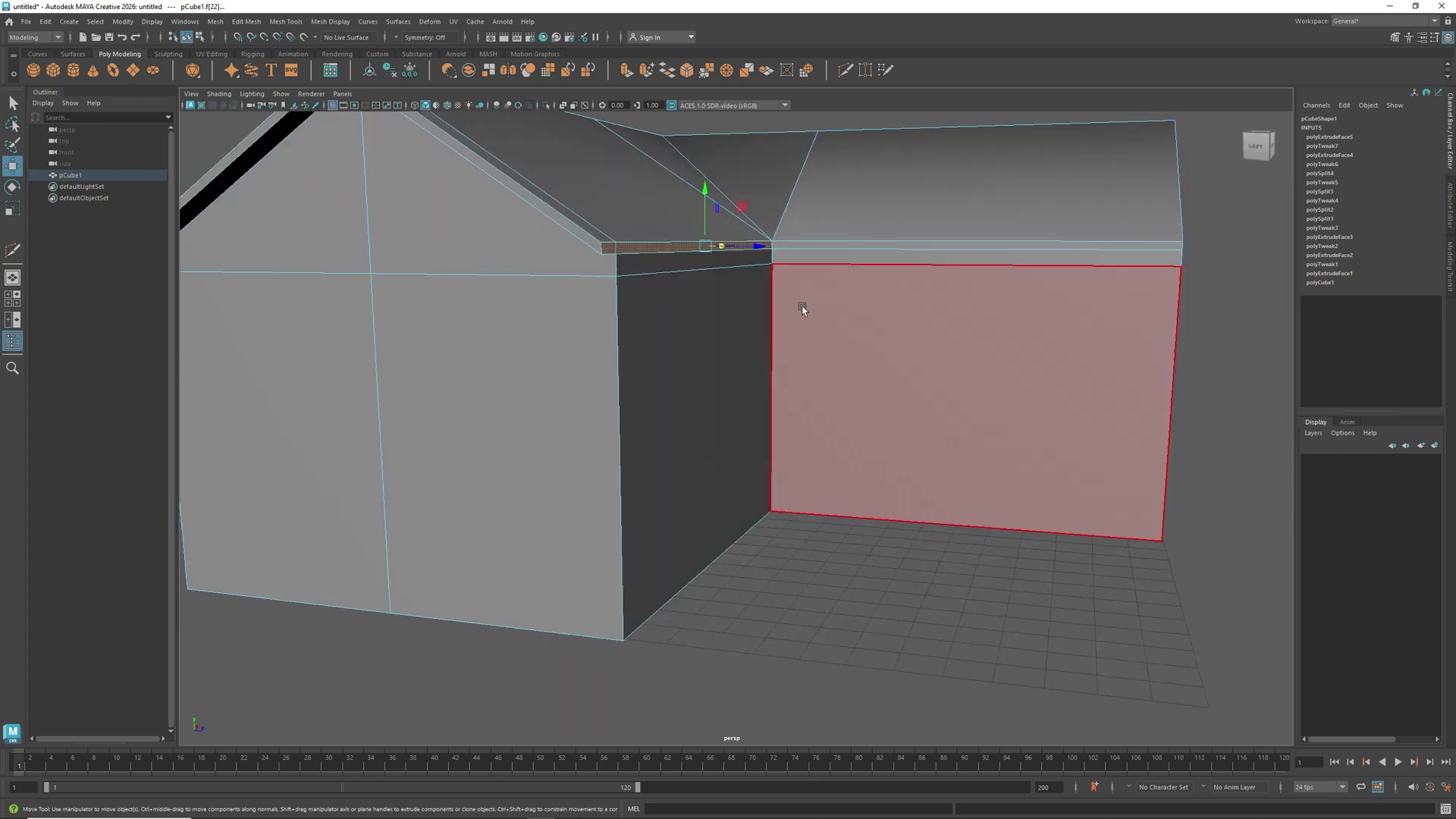
left_click_drag(916, 311, 622, 410, "alt")
key("r")
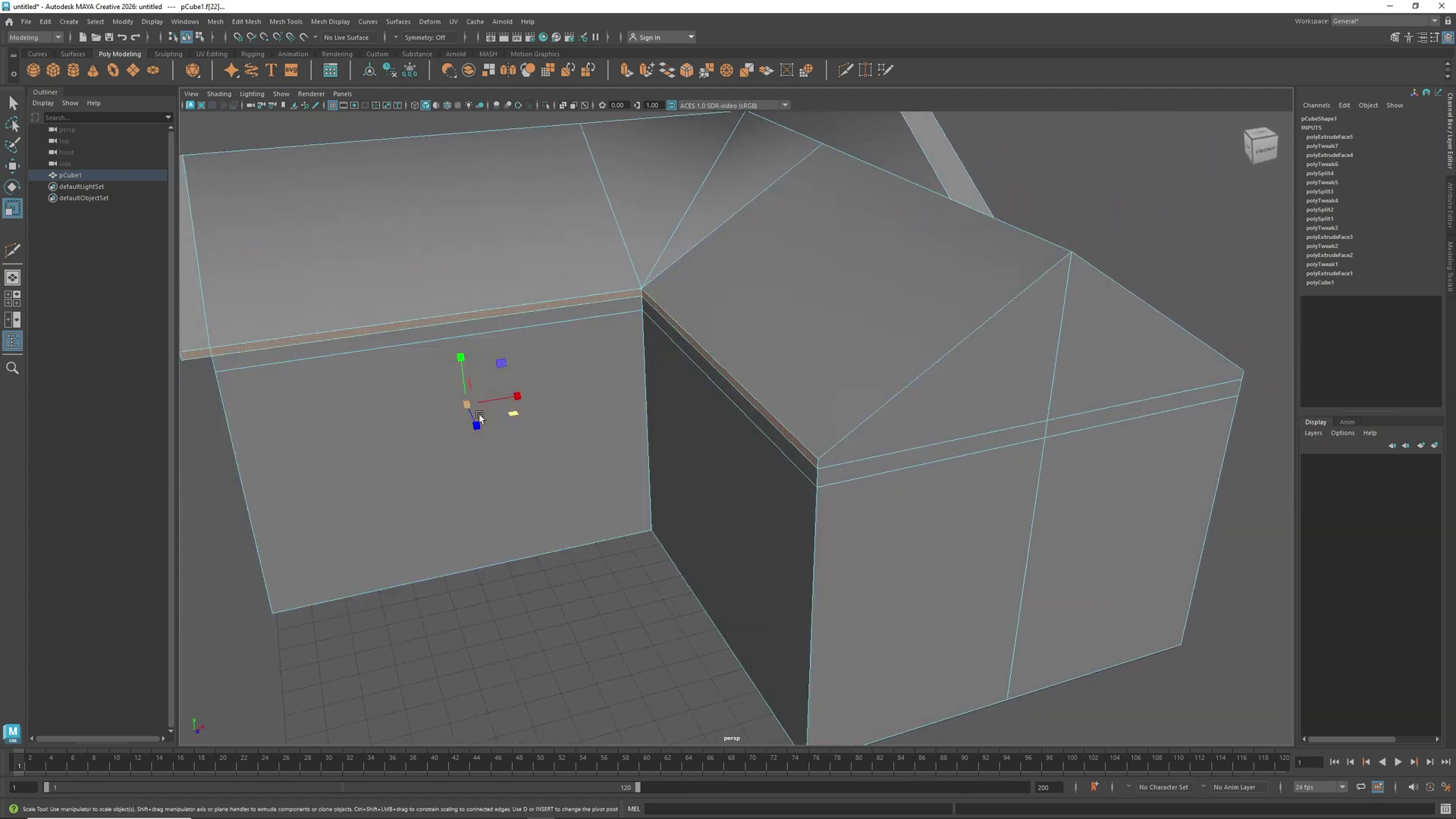
left_click_drag(512, 417, 510, 416, "shift")
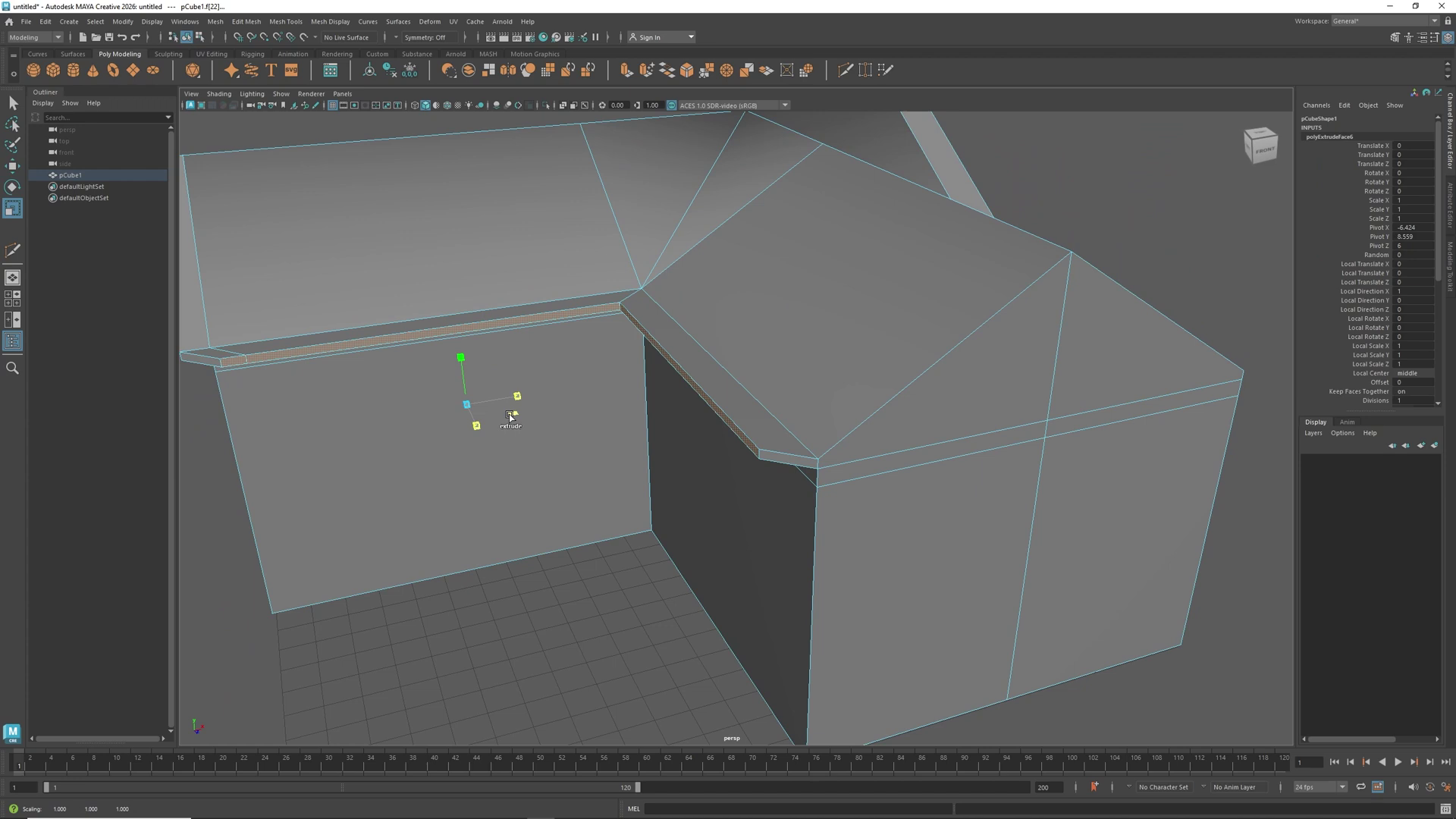
left_click_drag(510, 415, 513, 416, "shift")
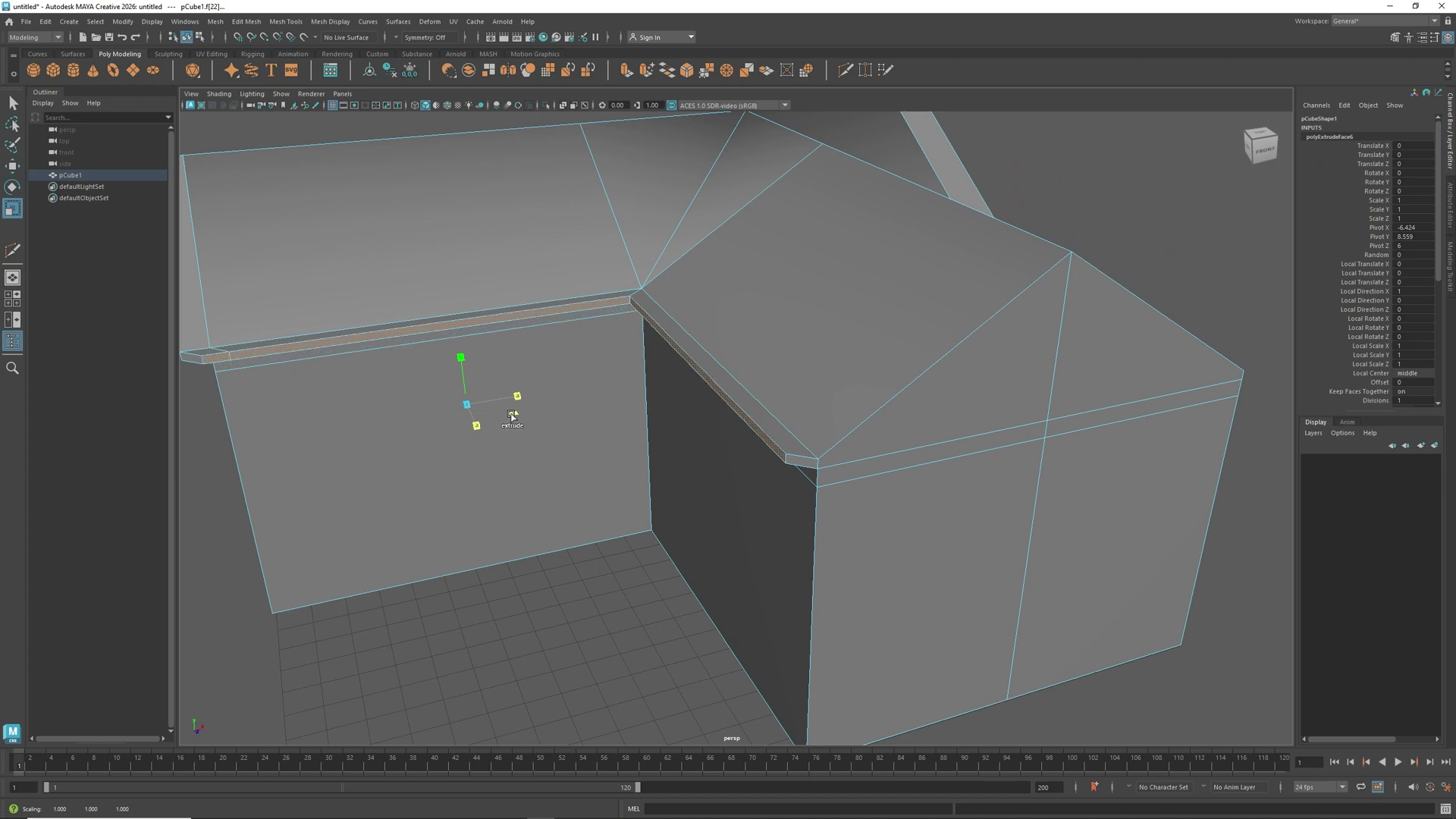
Move the end edge of the short wing's extruded inner eave outward until it is flush with its gable wall.
middle_click_drag(339, 395, 398, 394, "alt")
right_click(893, 464)
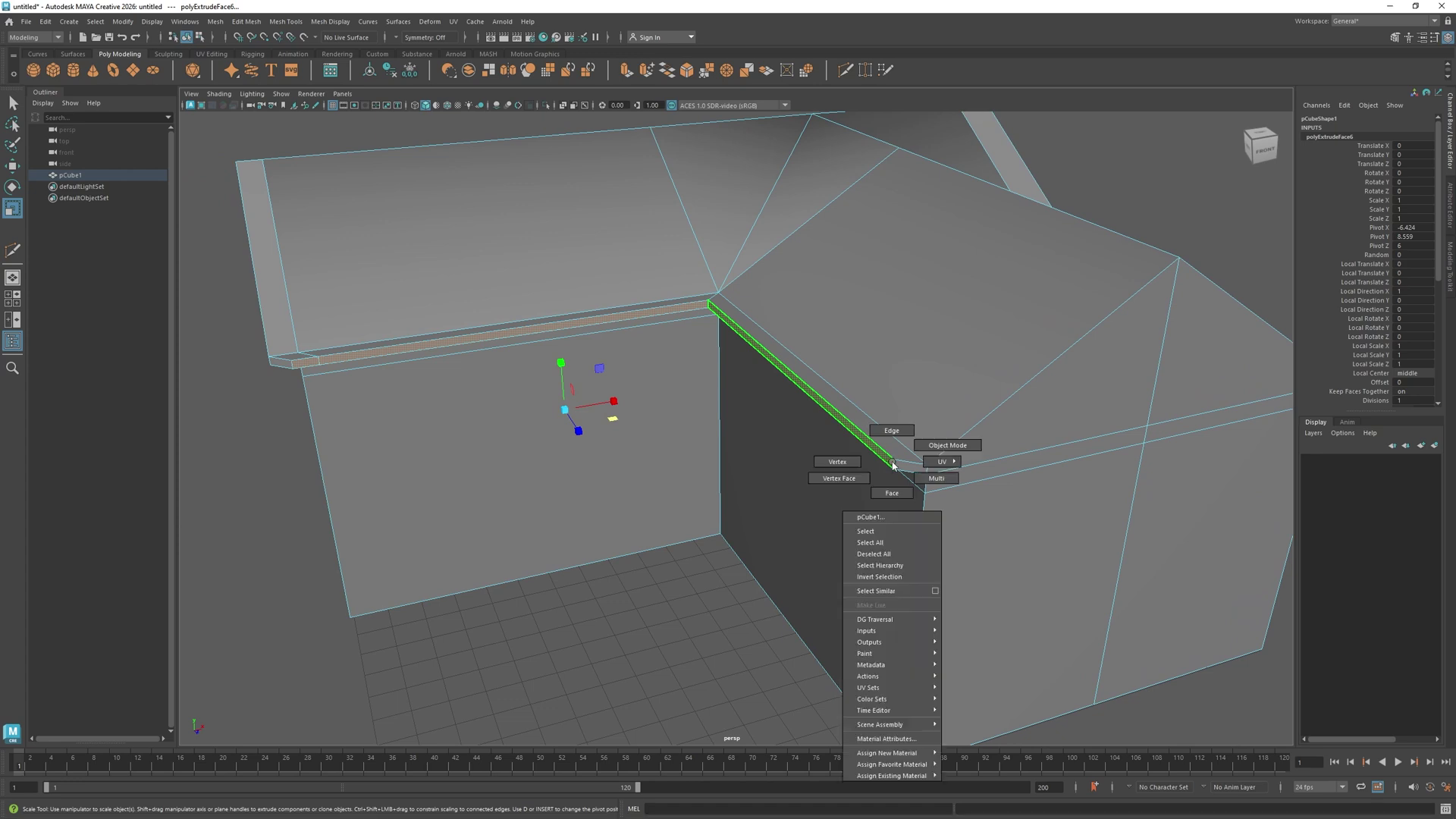
right_click_drag(893, 464, 892, 433)
left_click(893, 464)
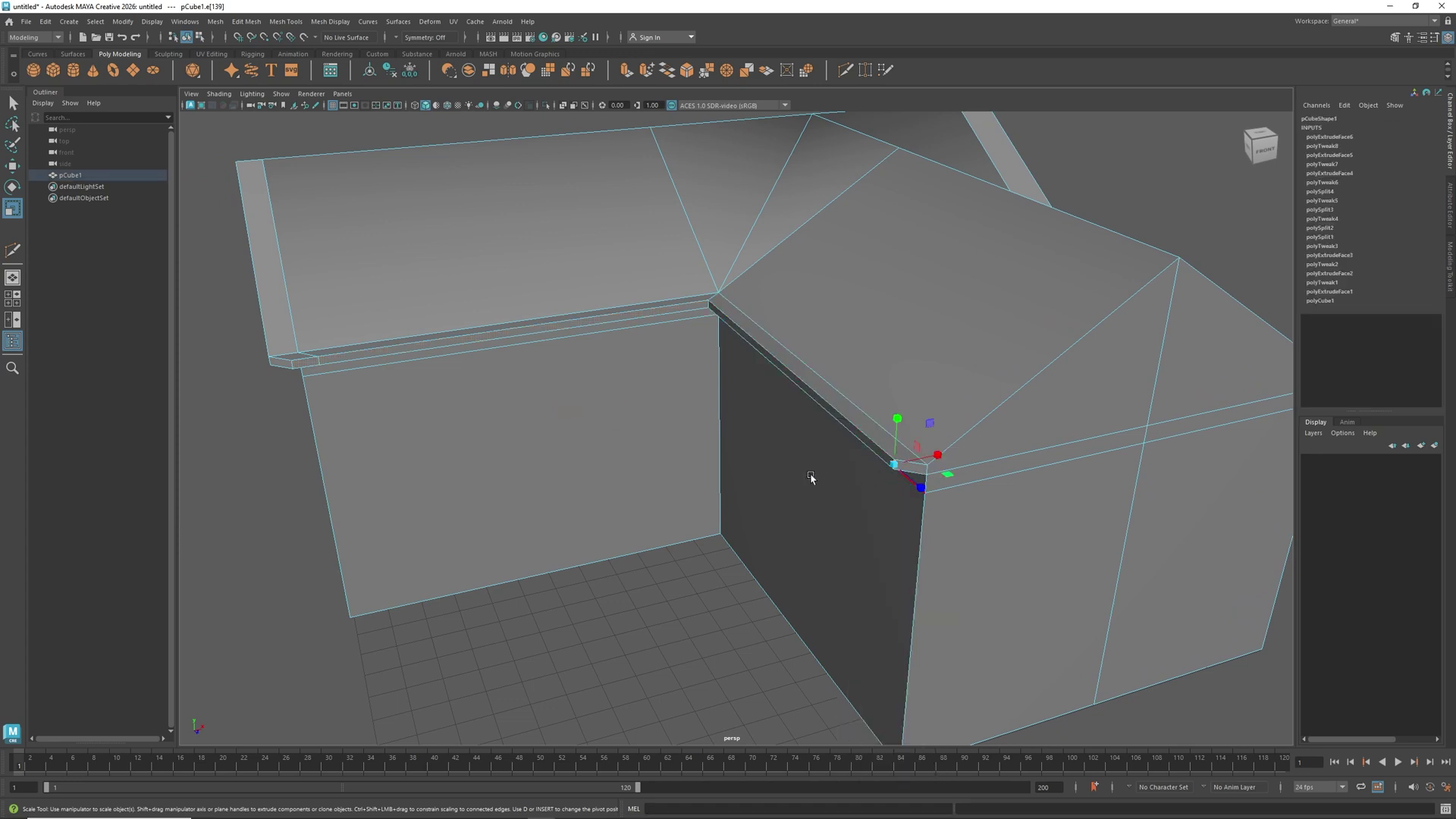
left_click_drag(812, 481, 796, 461, "alt")
key("w")
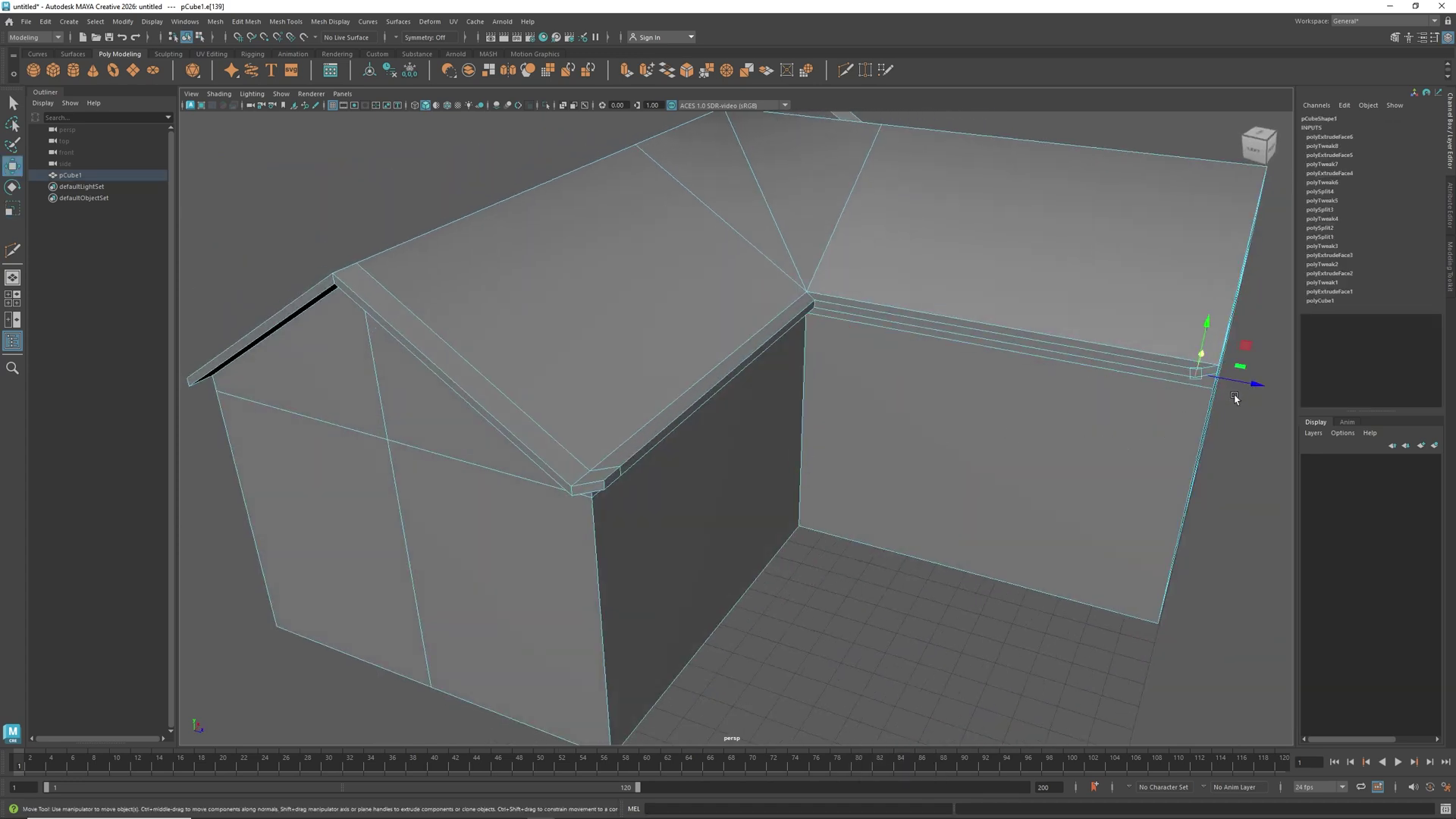
left_click_drag(1243, 385, 1270, 385)
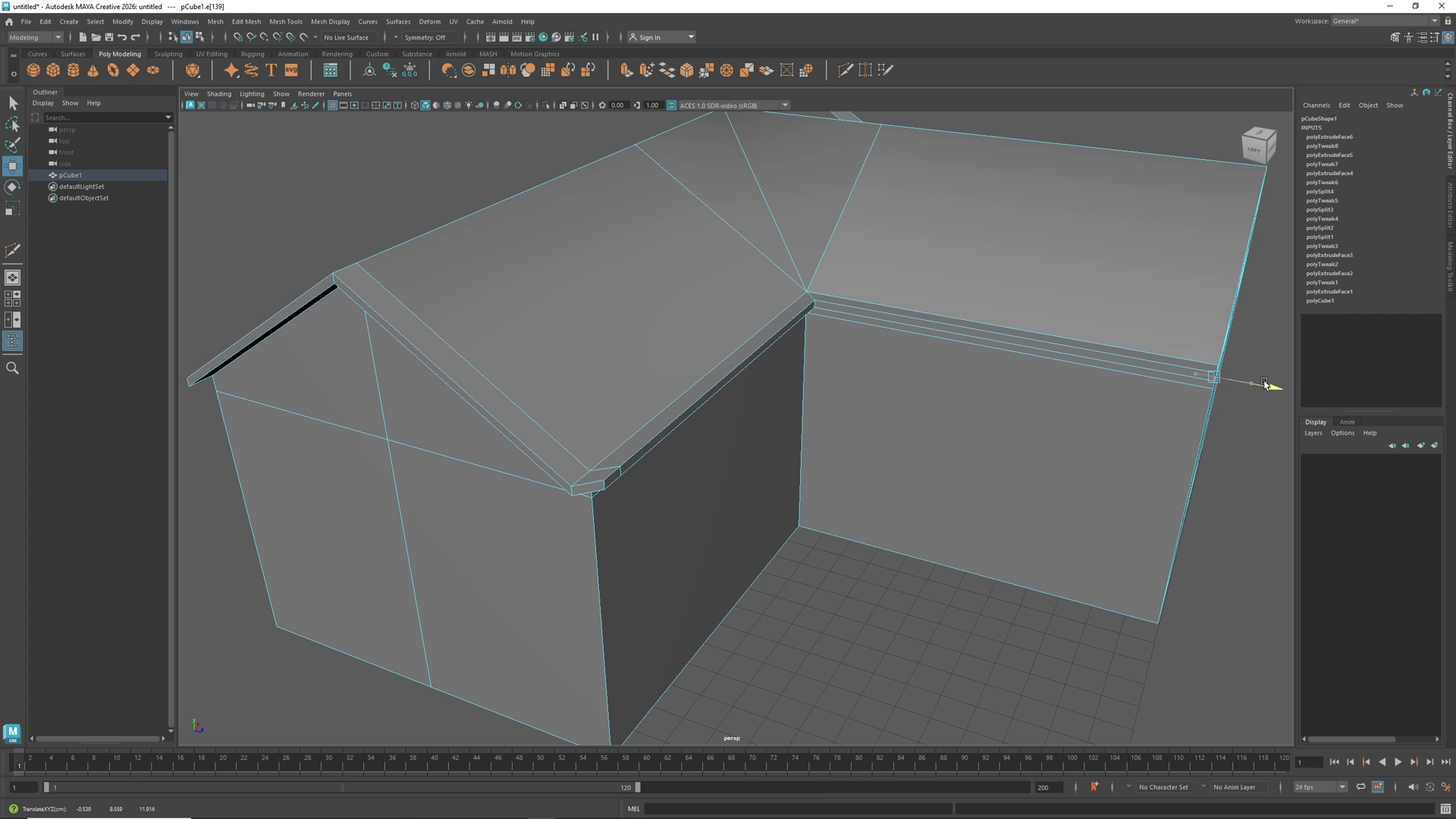
Slide the edges at the gable end of the long wing's extruded inner eave outward to straighten the overhang's corner.
left_click(619, 476)
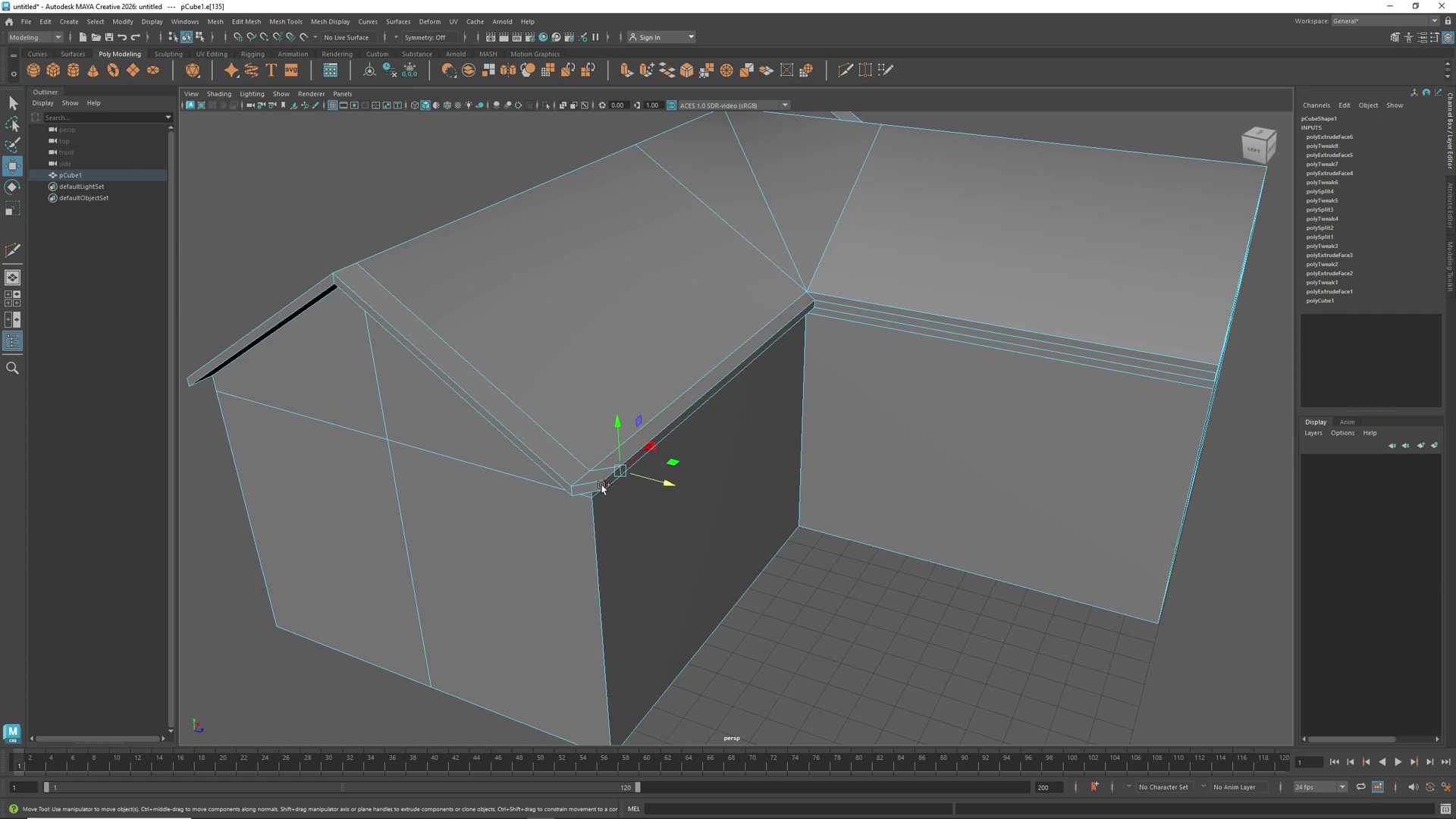
left_click(603, 486, "shift")
left_click_drag(634, 460, 620, 474)
scroll(659, 496, "up", 2)
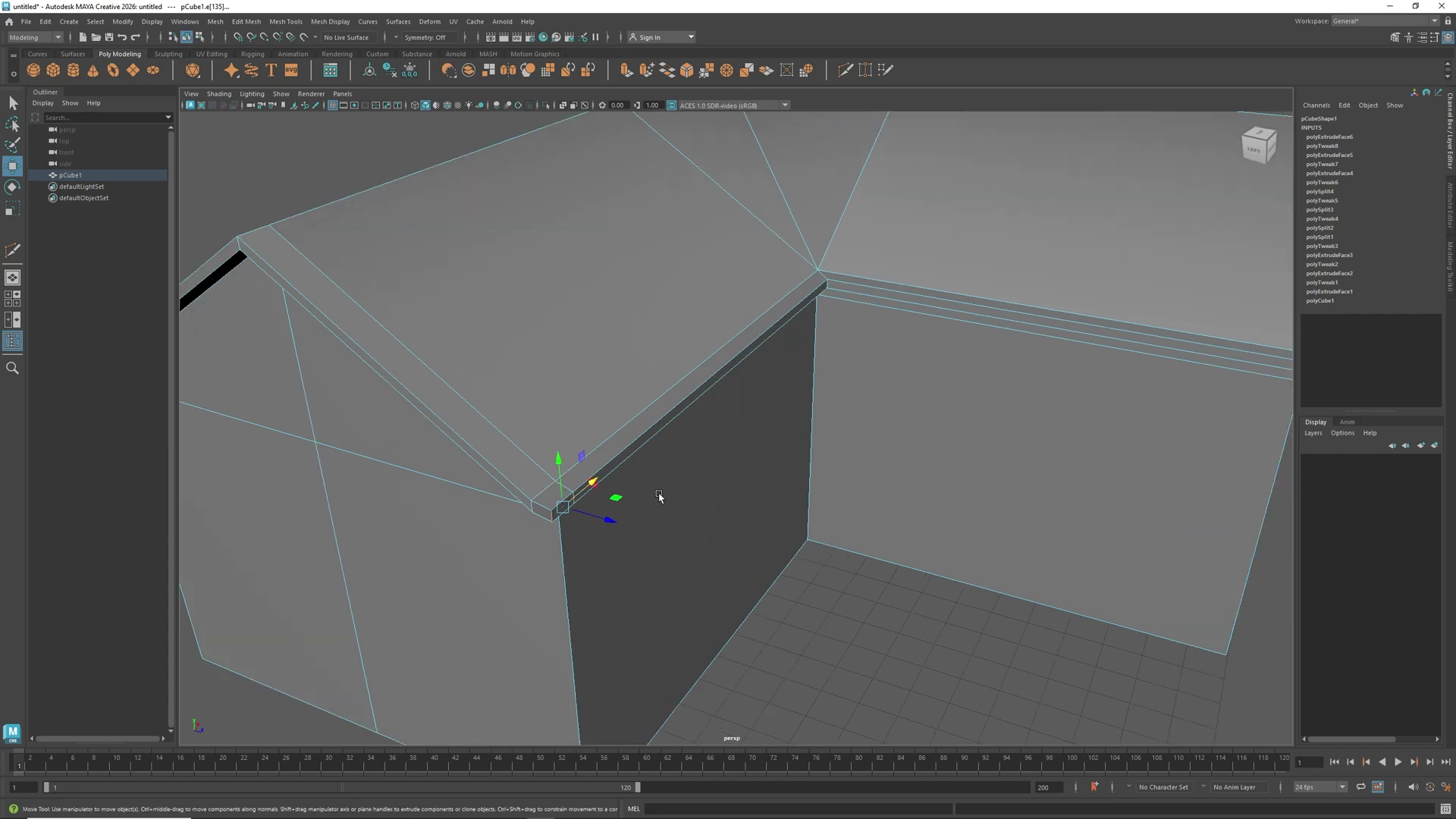
middle_click_drag(659, 521, 653, 524, "alt")
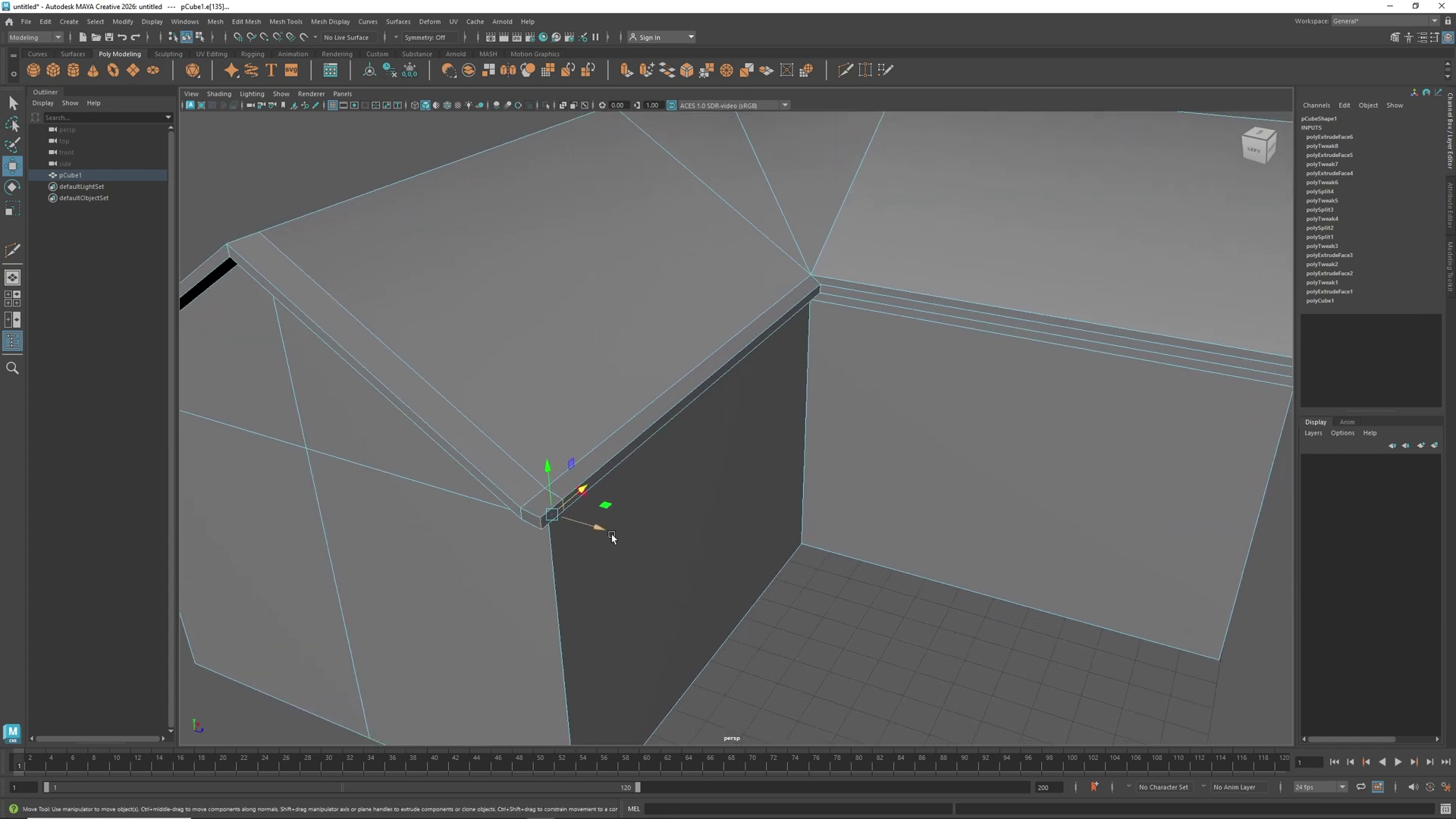
left_click_drag(612, 537, 436, 526, "alt")
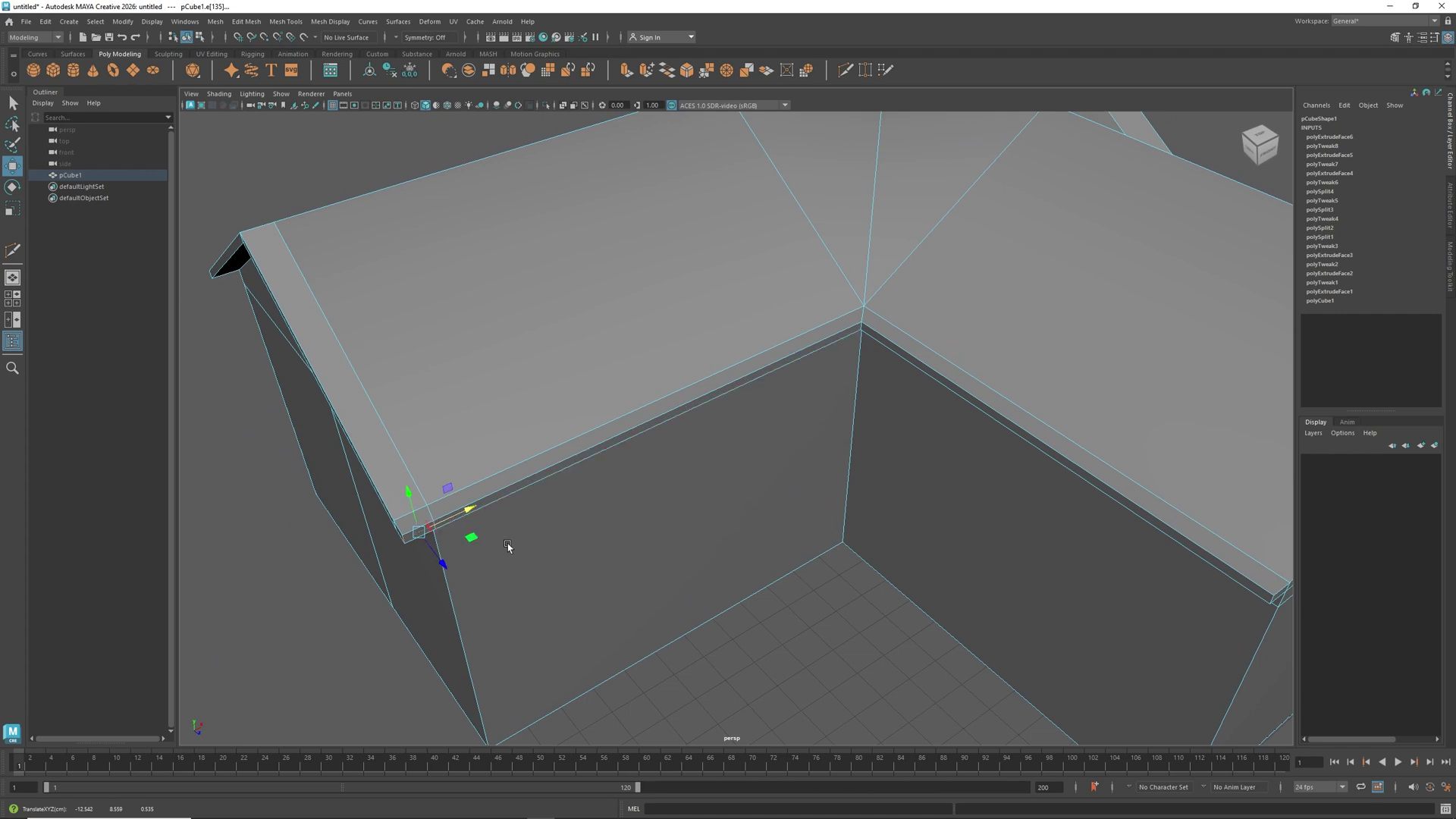
left_click(615, 580)
left_click(436, 524)
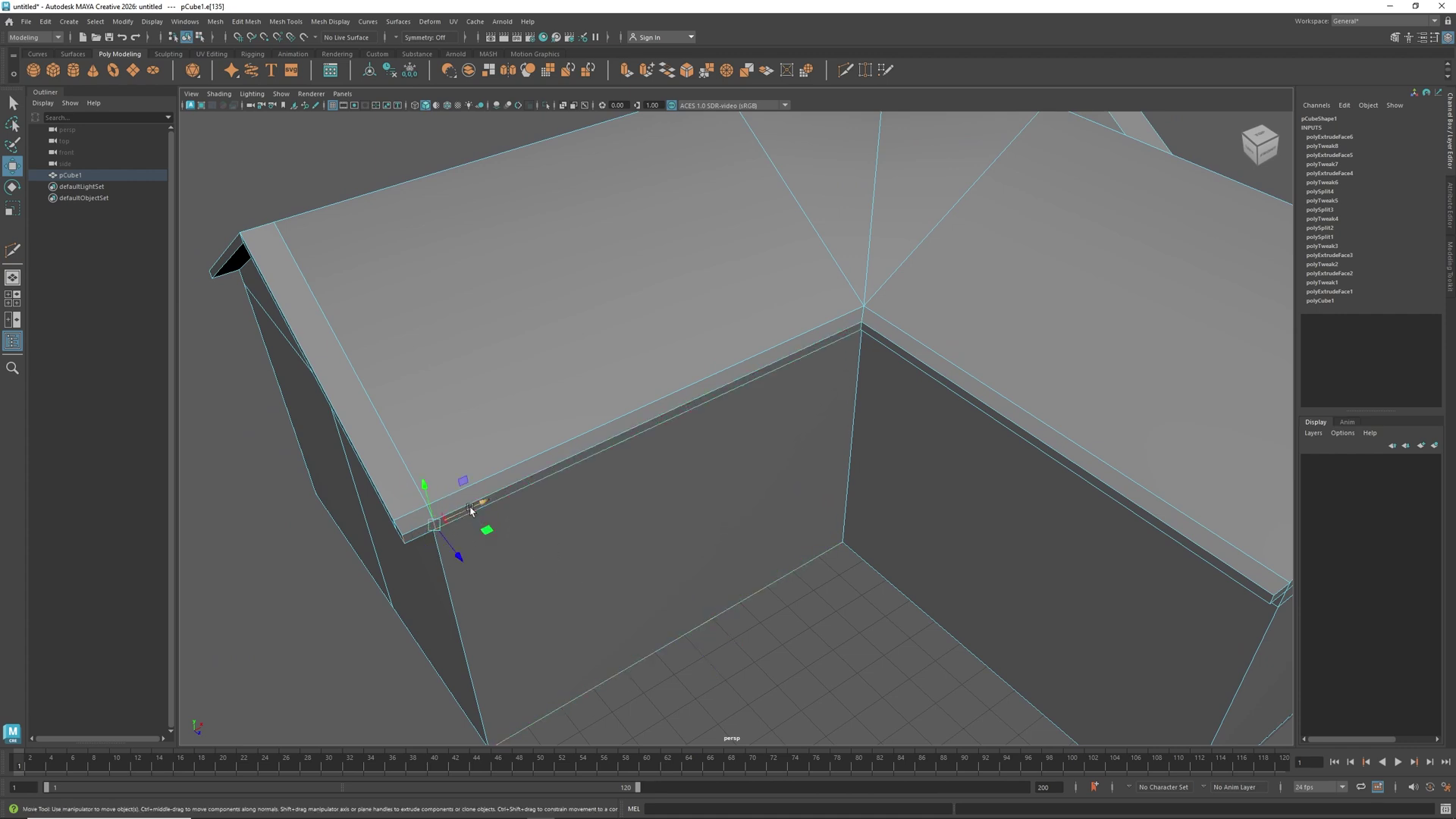
left_click_drag(470, 509, 472, 507)
Lower the outer trim faces of both inner eaves together so the extruded overhangs continue the roof slope.
right_click_drag(707, 399, 707, 424)
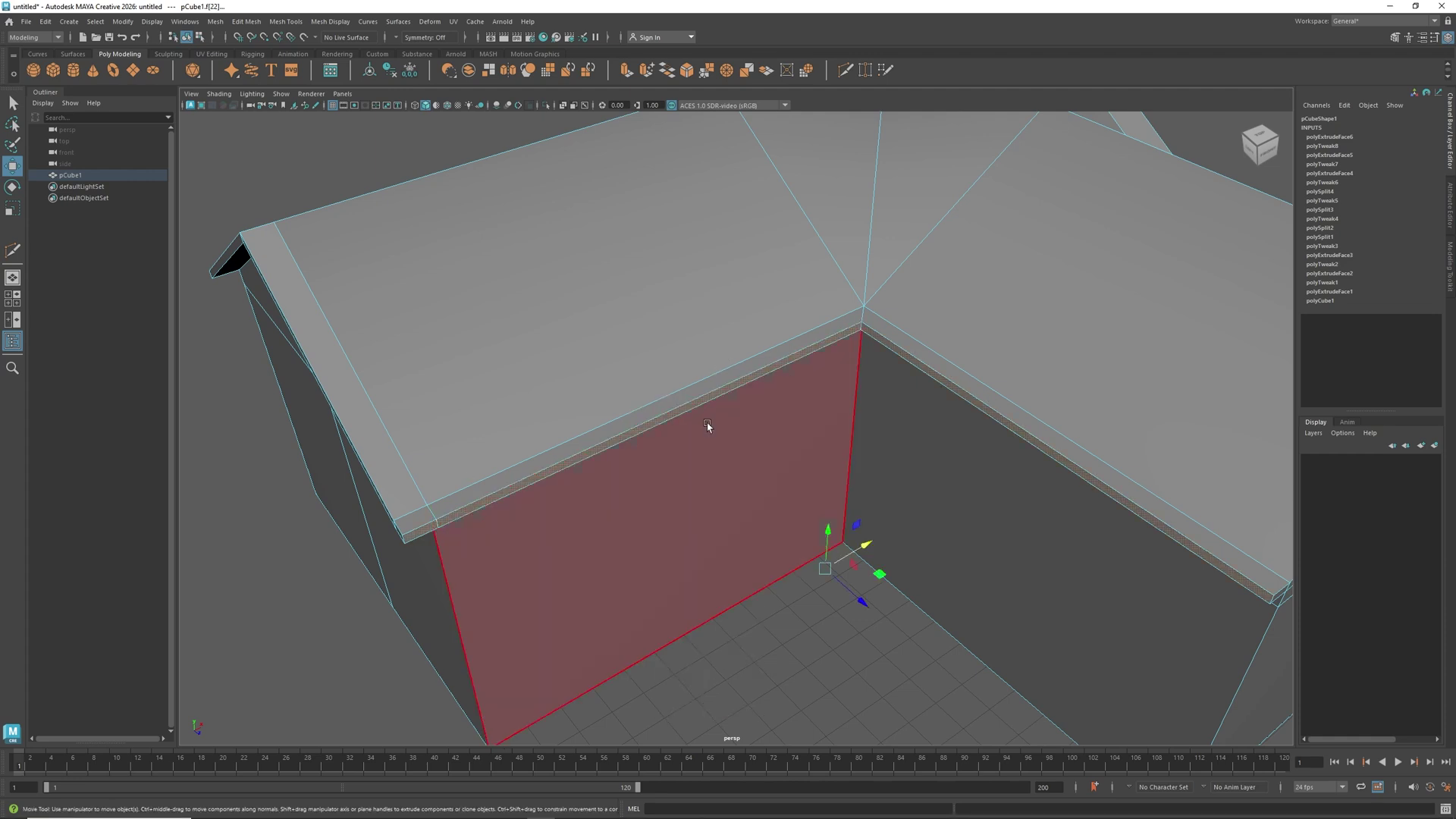
left_click(720, 393)
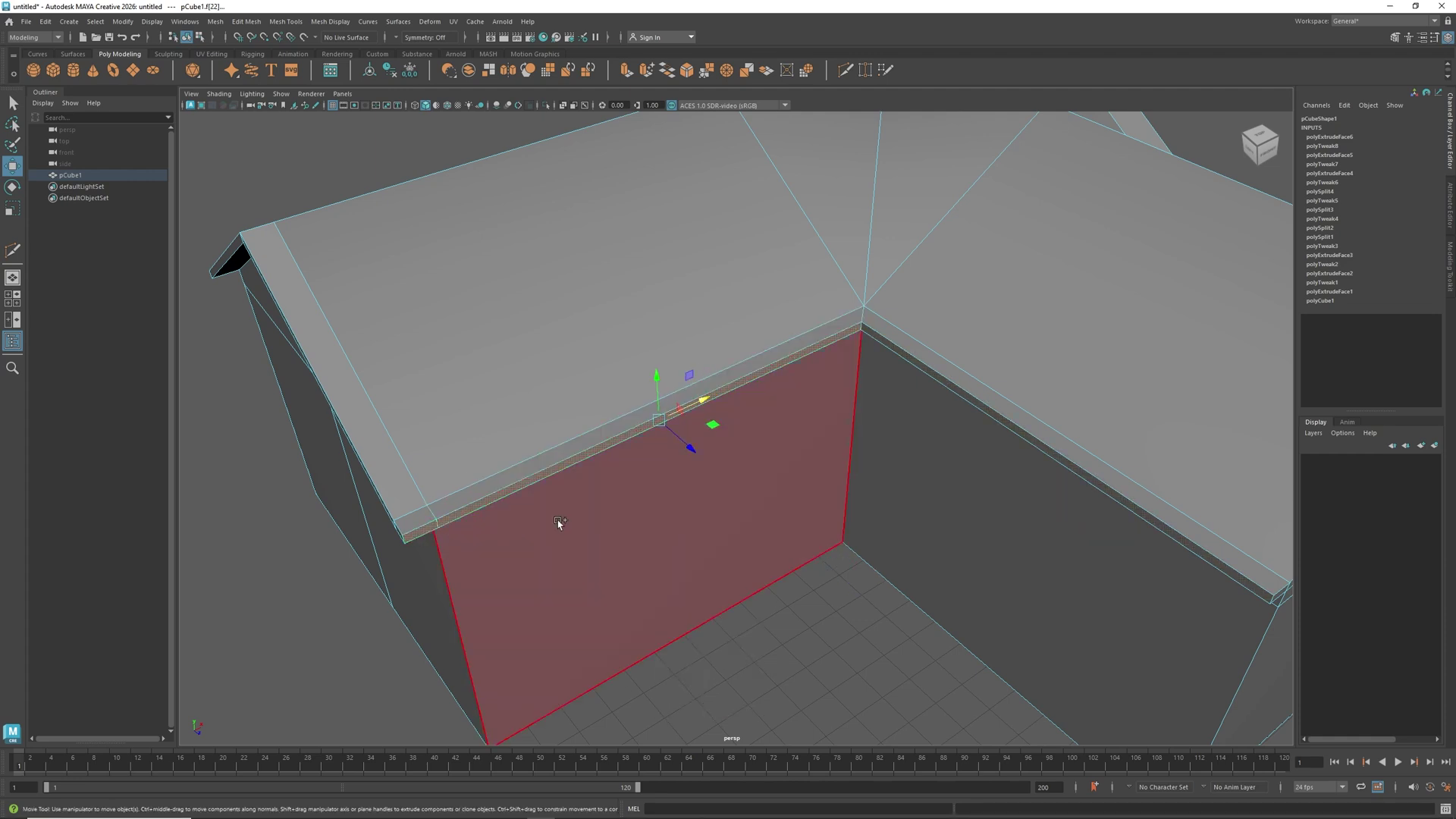
left_click_drag(559, 524, 590, 484, "alt")
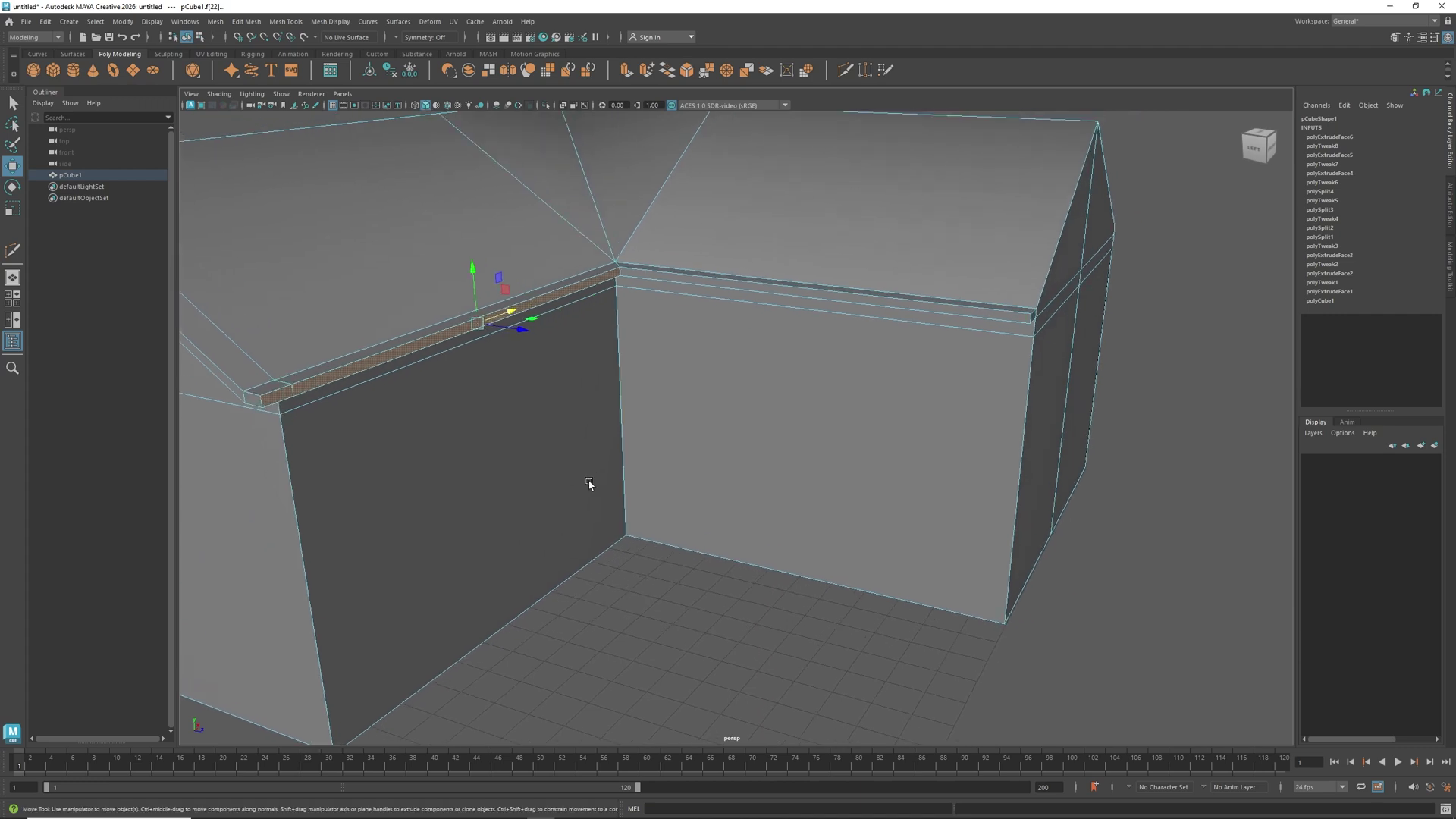
left_click(718, 286, "shift")
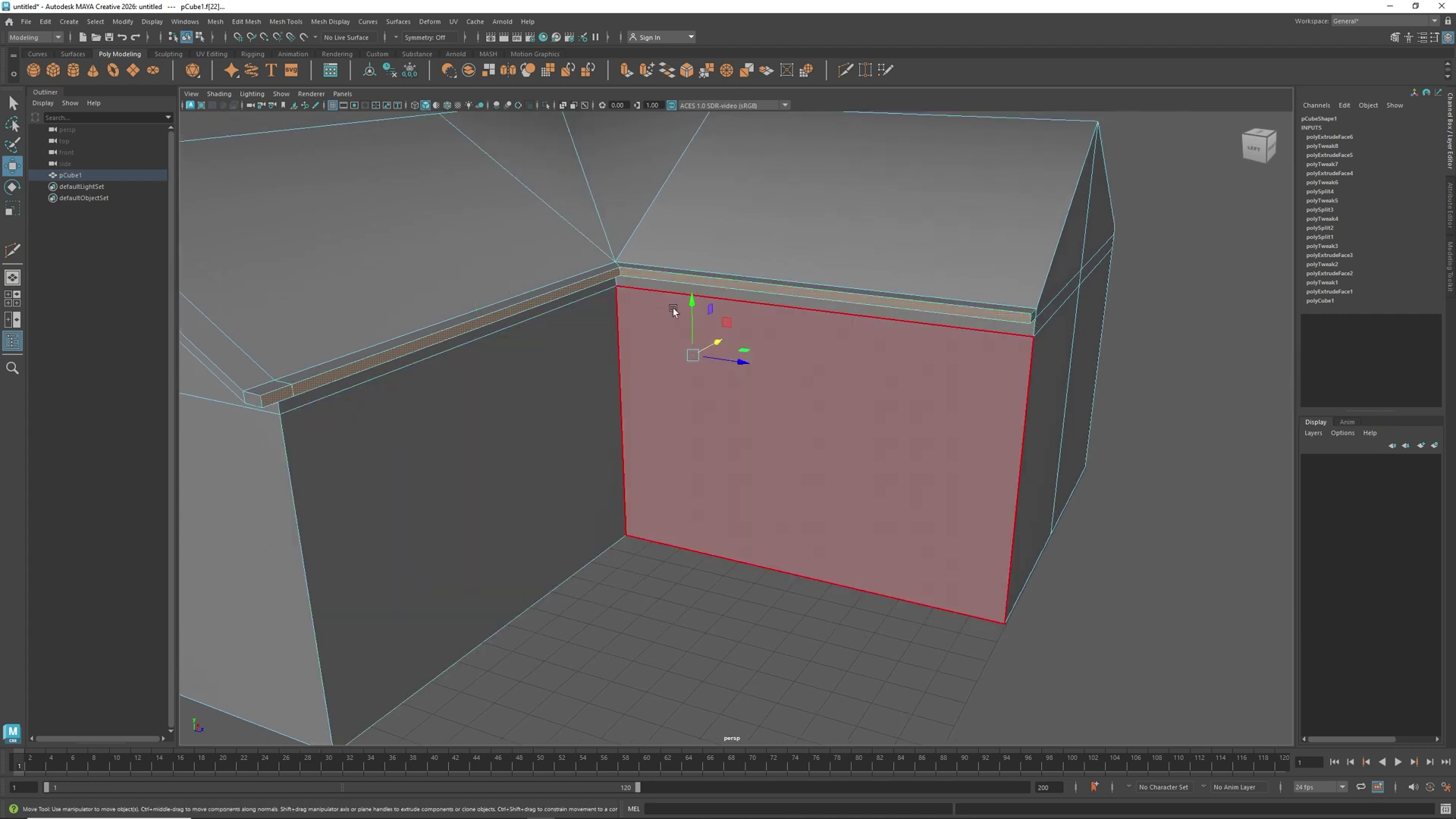
left_click_drag(692, 311, 690, 323)
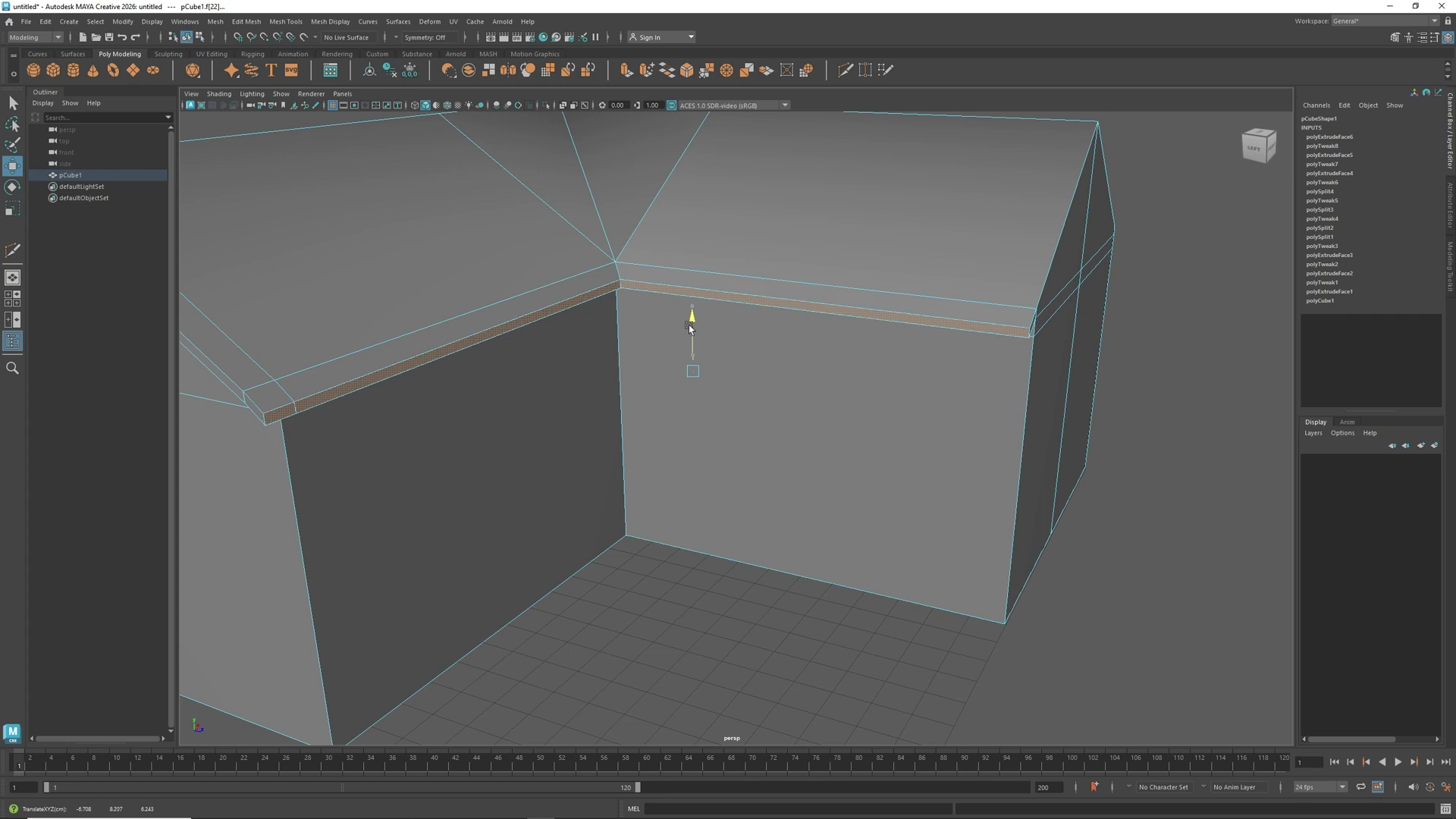
left_click_drag(689, 326, 667, 432)
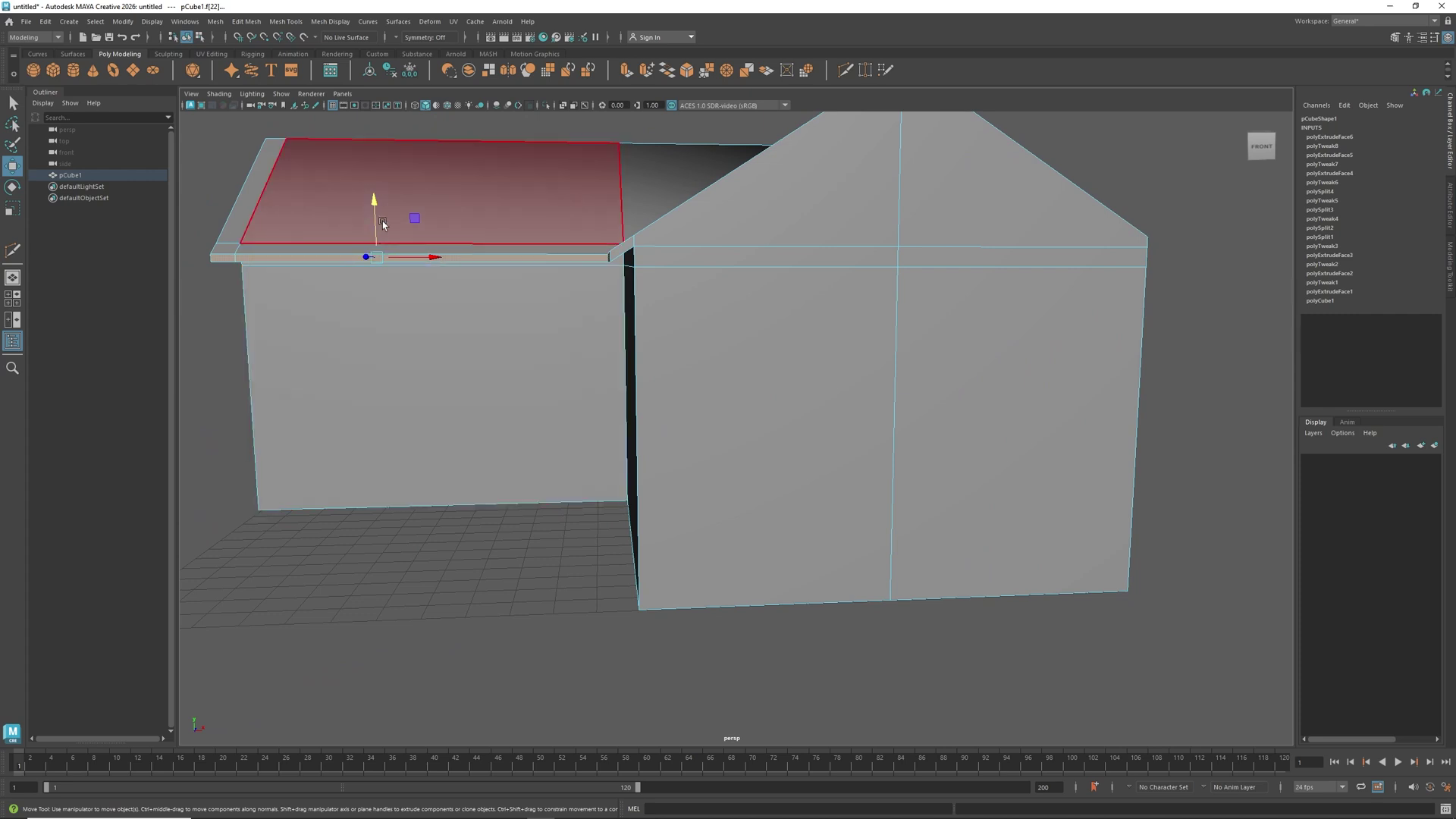
Extrude the trim faces along the long wing's back eave, including both gable overhang ends, outward and down to follow the roof slope.
left_click_drag(419, 348, 547, 348, "alt")
scroll(547, 348, "down", 5)
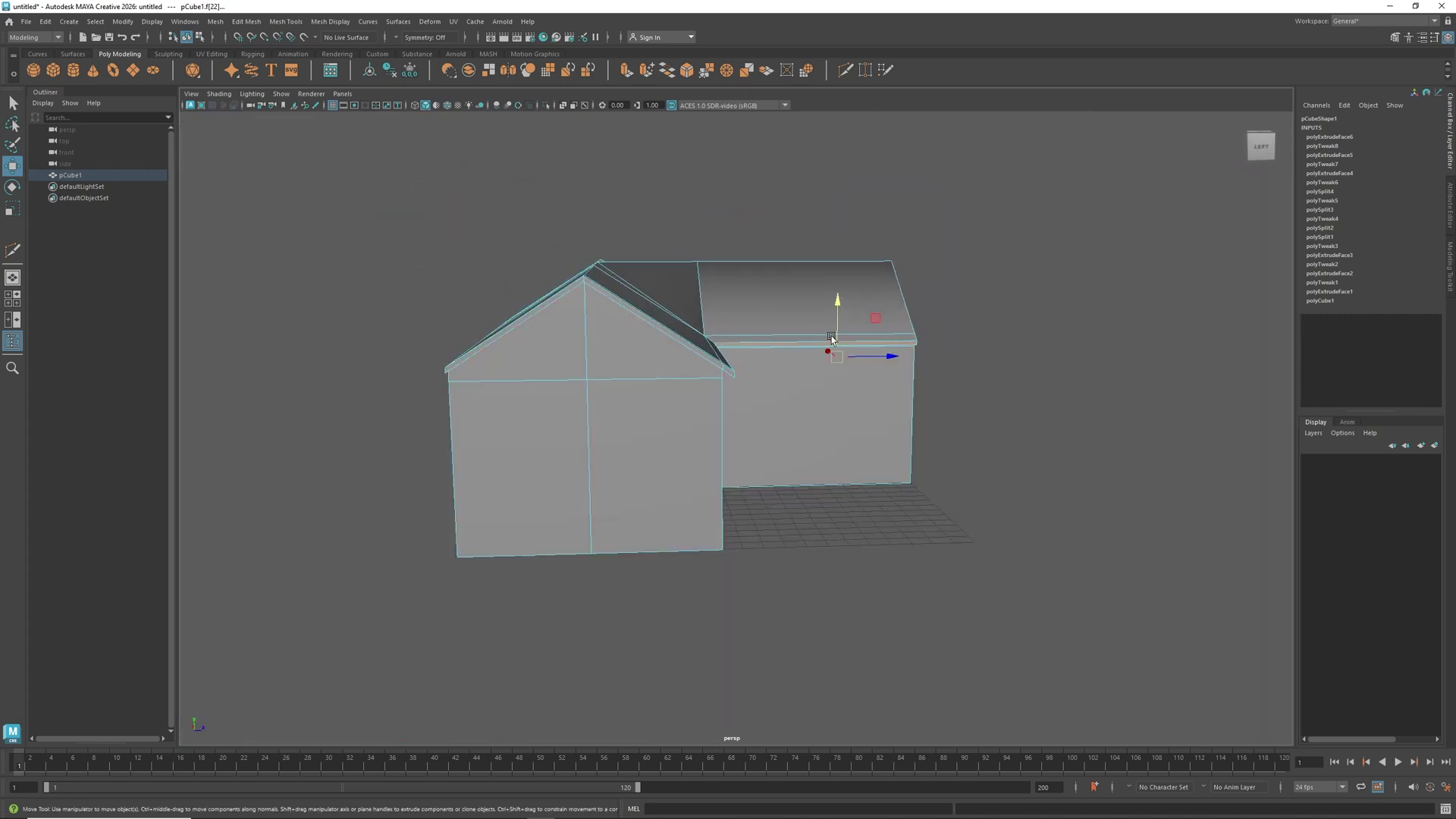
left_click_drag(708, 390, 750, 418, "alt")
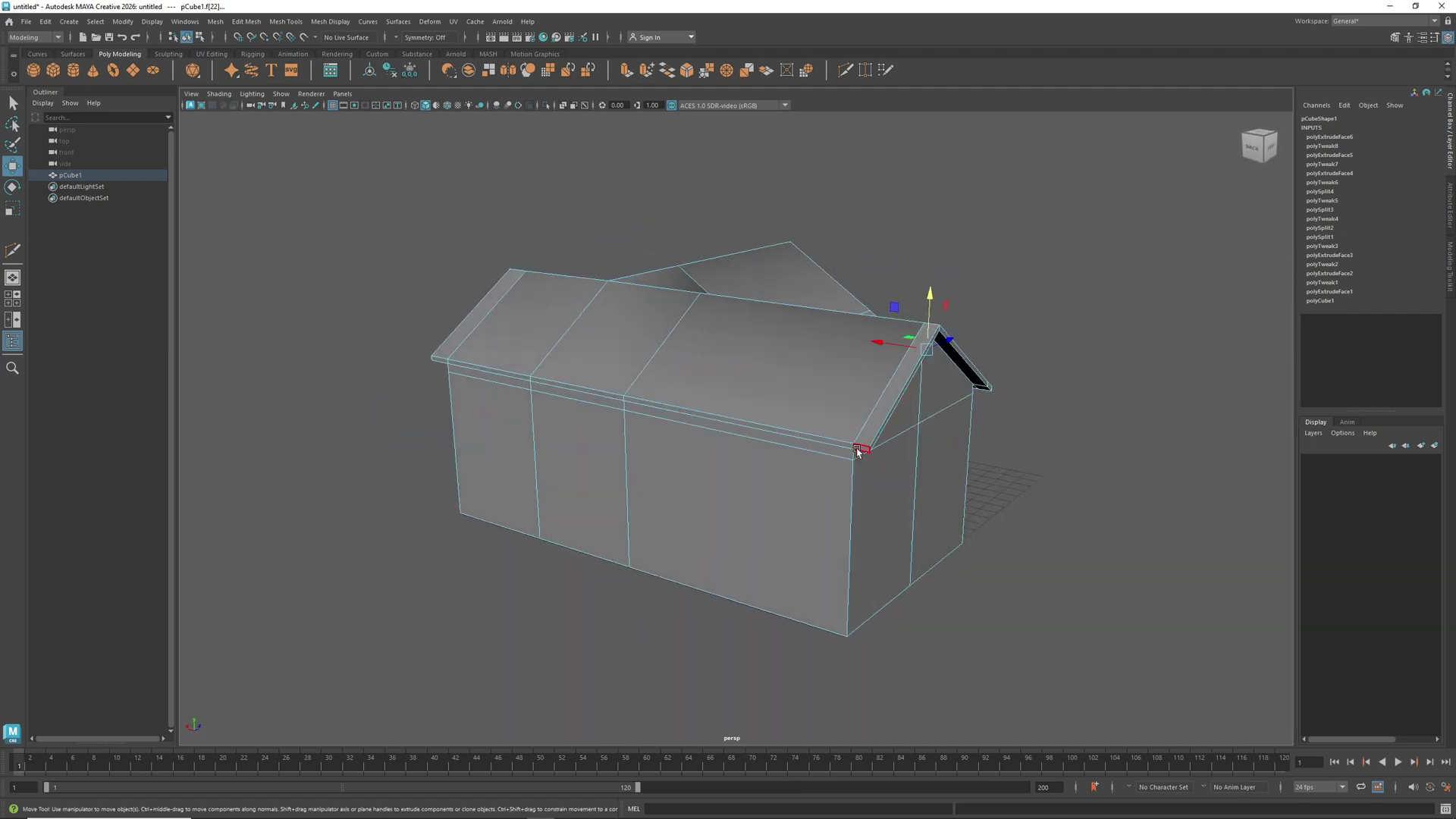
left_click(777, 430)
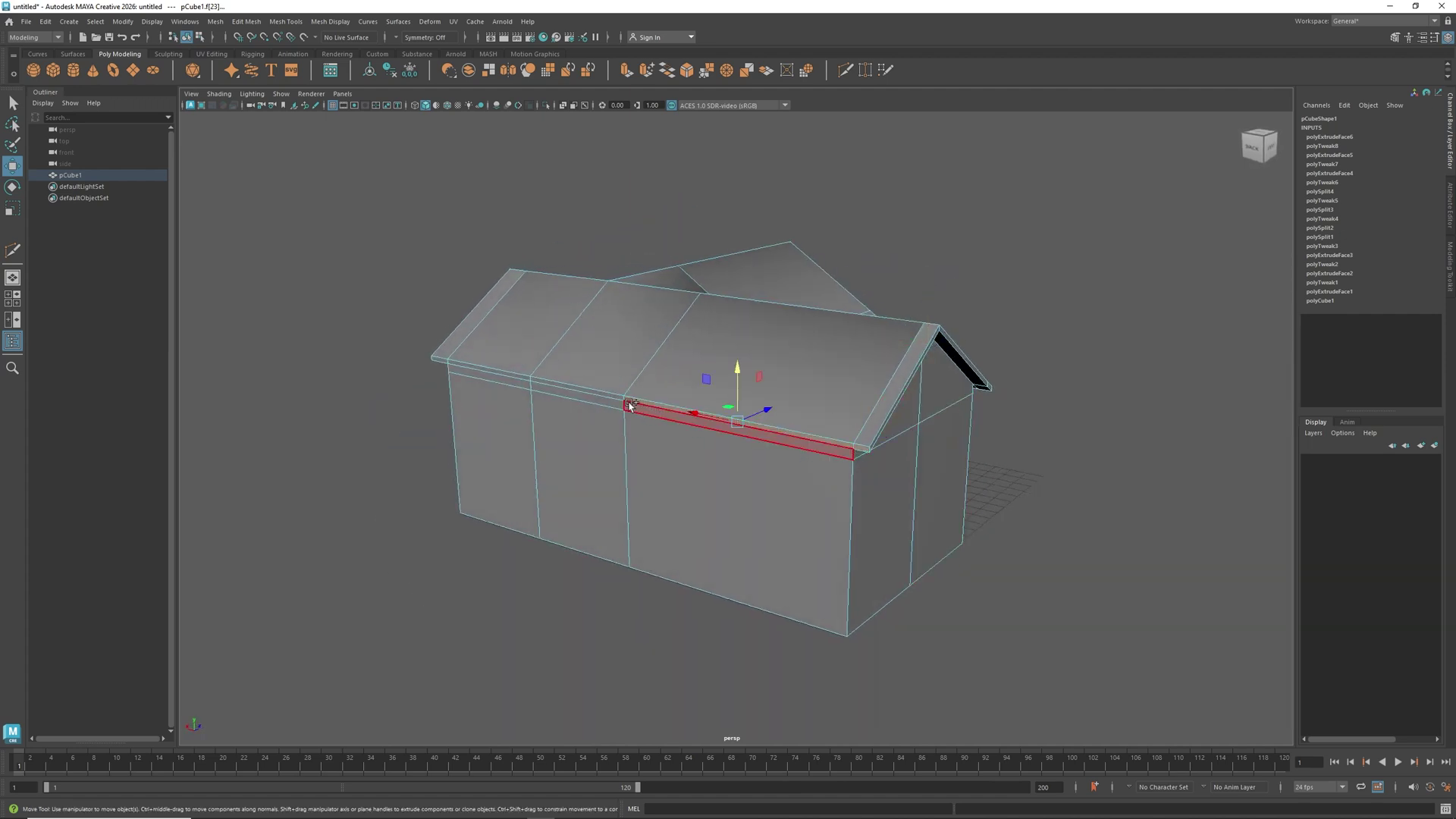
left_click(610, 397, "shift")
left_click(446, 360, "shift")
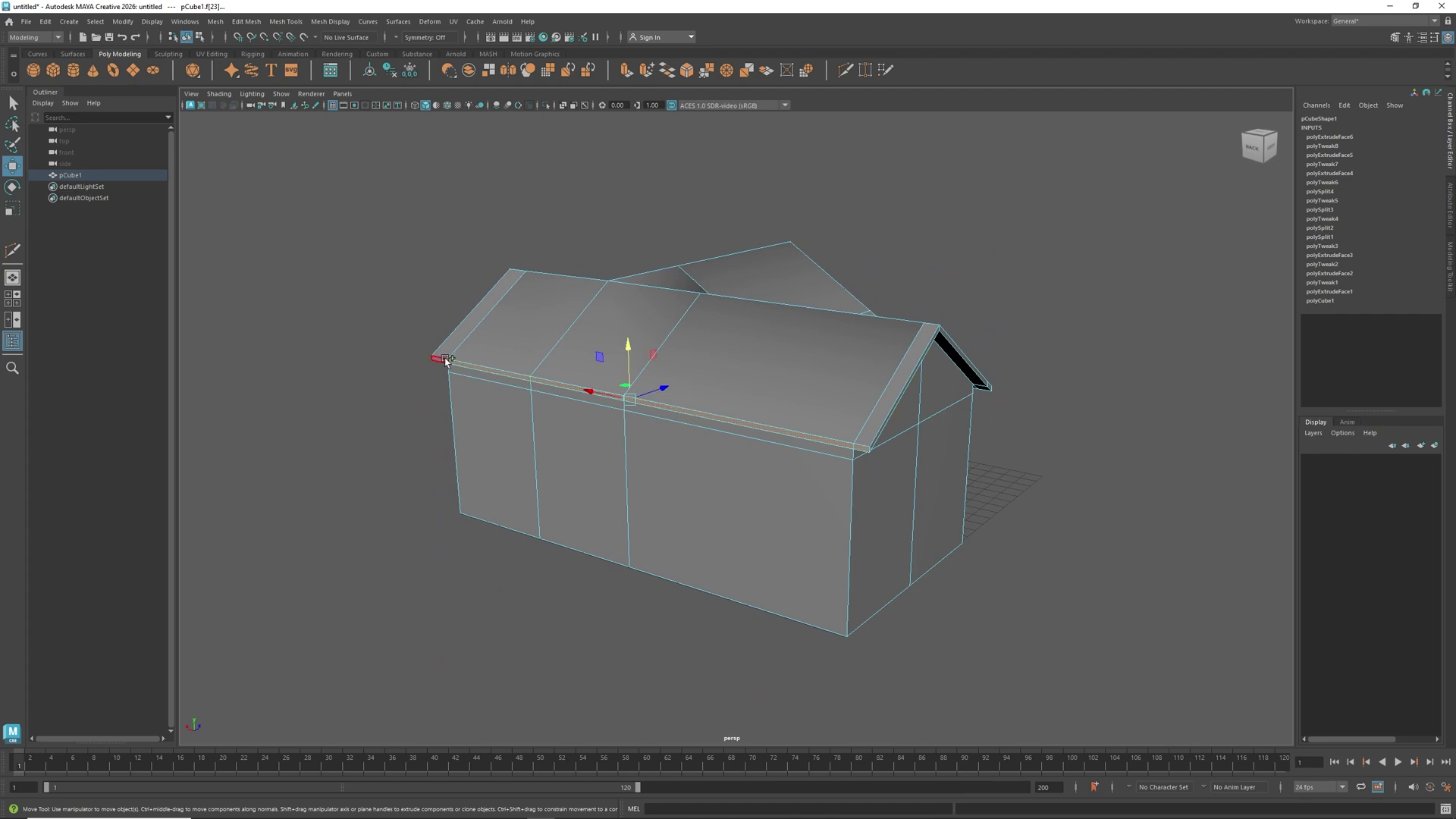
left_click_drag(568, 455, 502, 361, "alt")
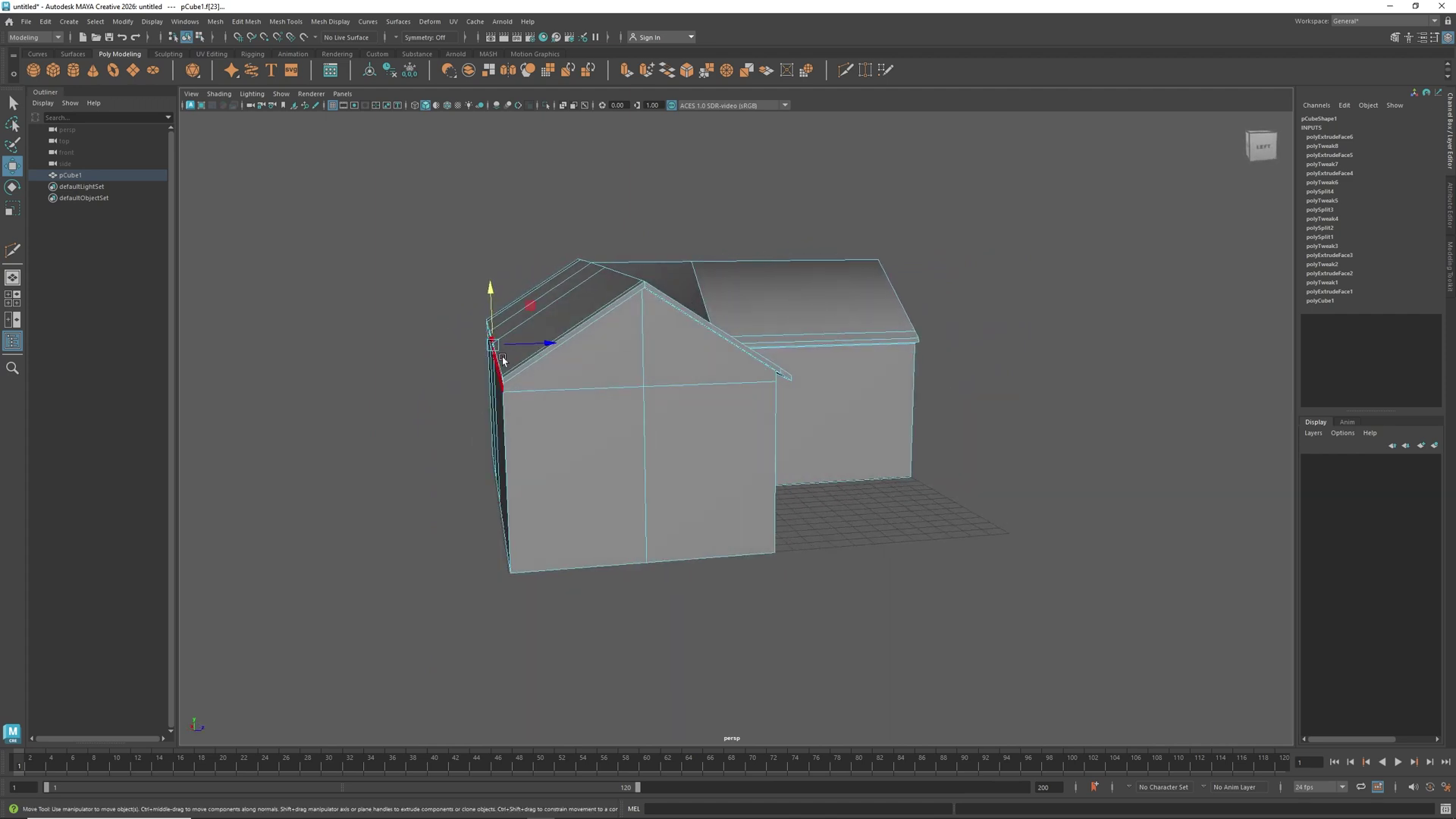
key("ctrl+e")
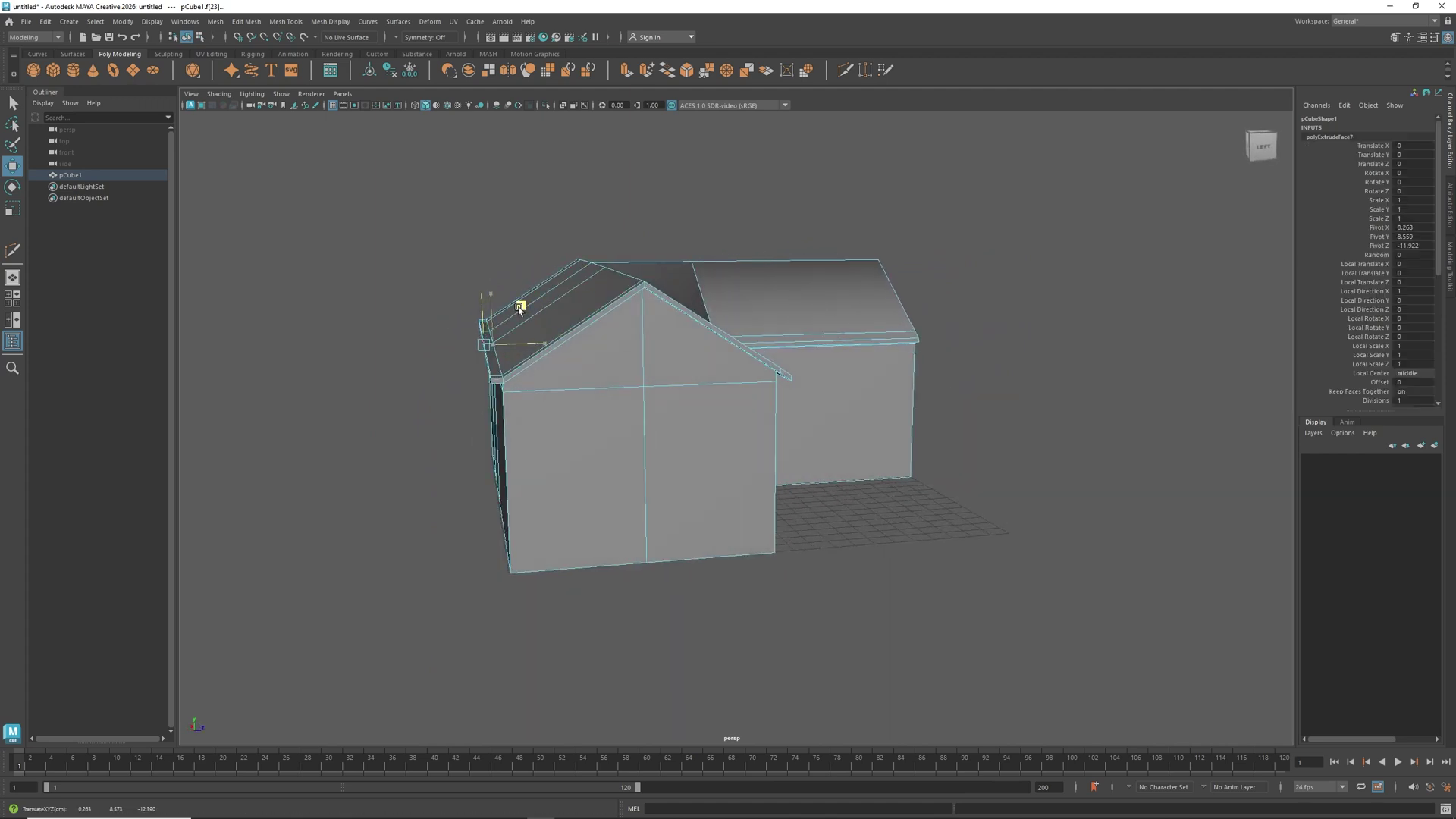
left_click_drag(520, 309, 519, 316)
left_click_drag(518, 315, 517, 315)
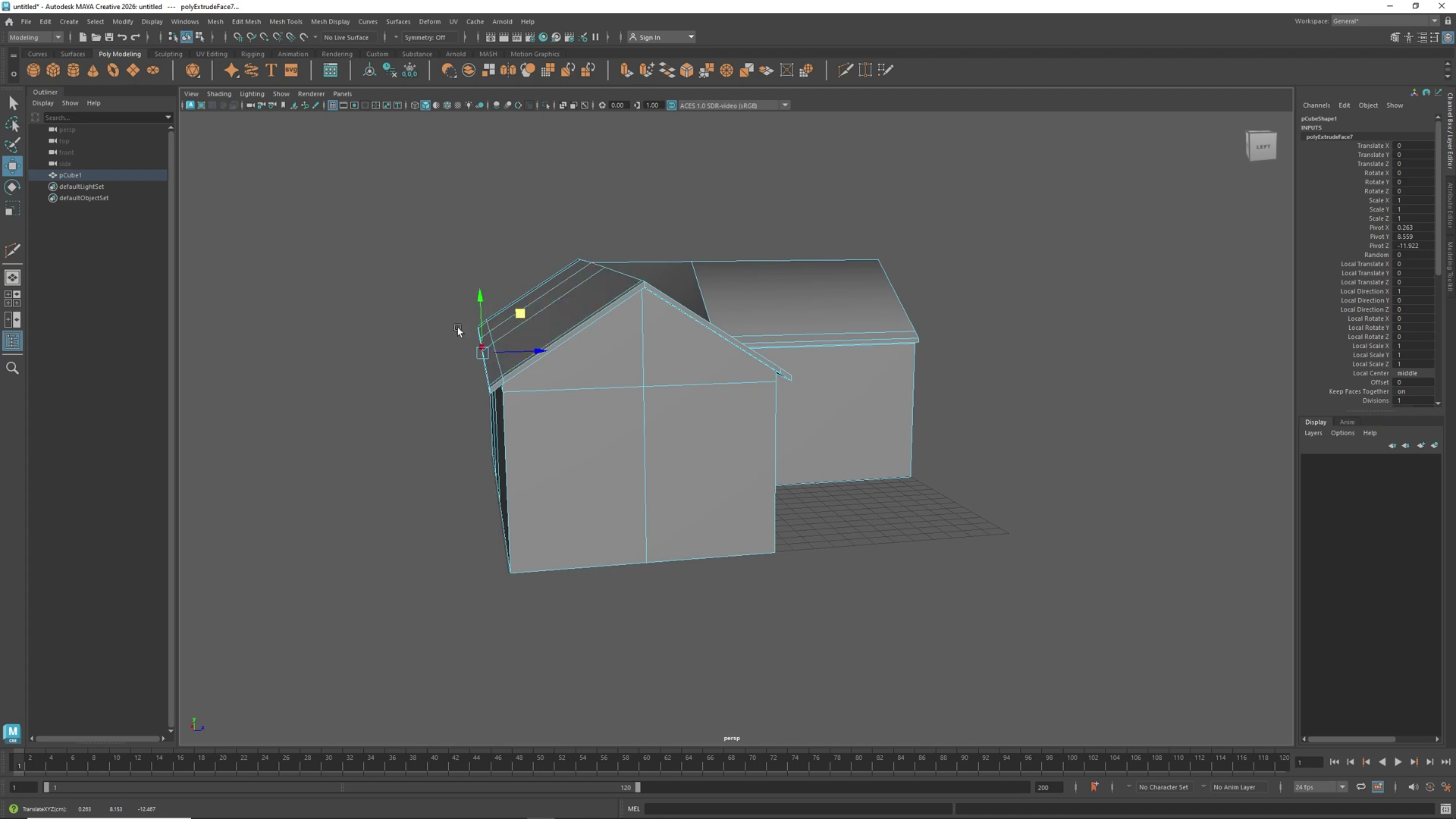
Raise the middle vertex of the short wing's gable trim to just below the ridge, forming sloped trim faces.
left_click_drag(457, 330, 772, 334, "alt")
scroll(685, 377, "up", 3)
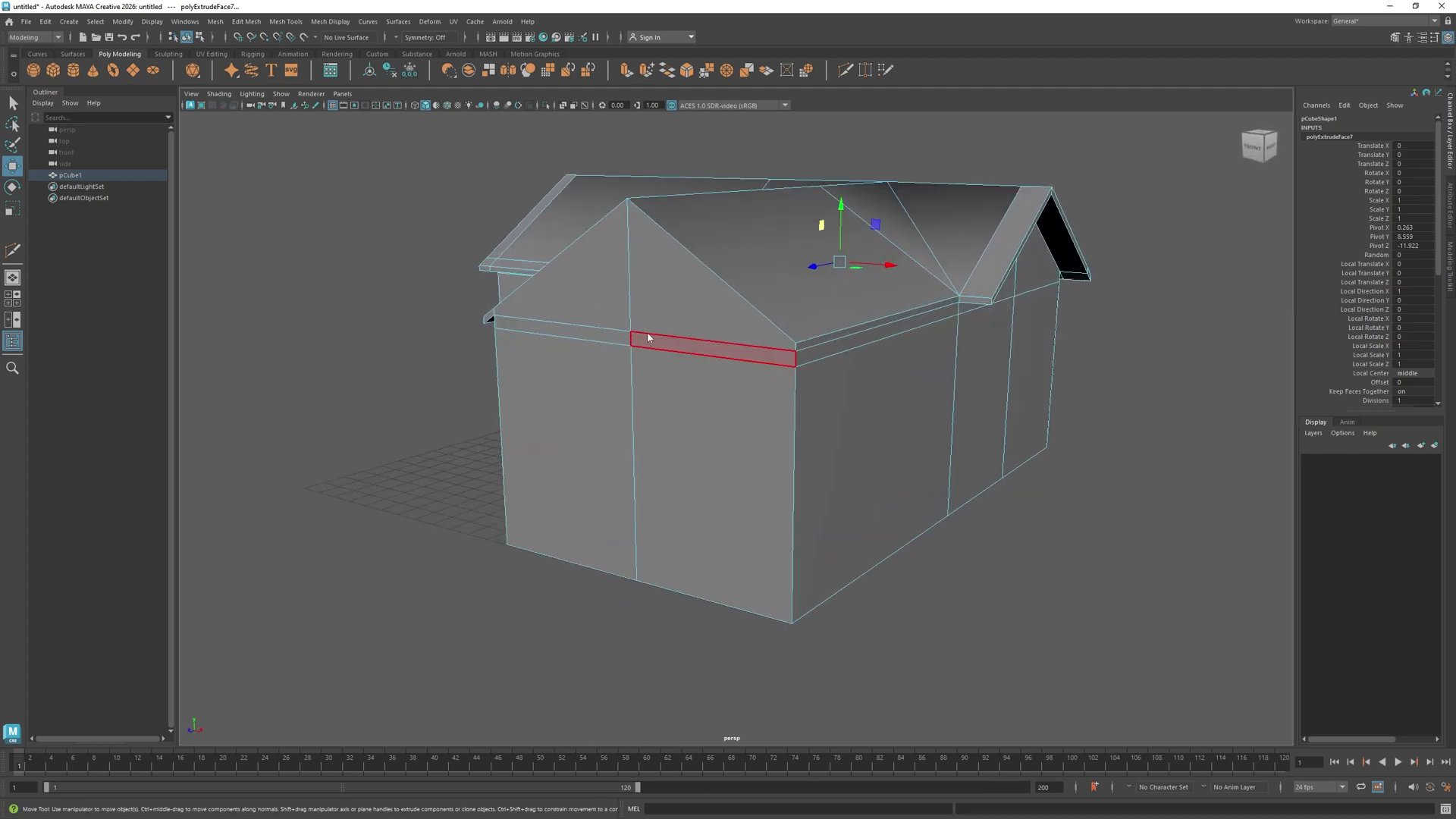
right_click_drag(648, 337, 633, 303)
left_click(630, 331)
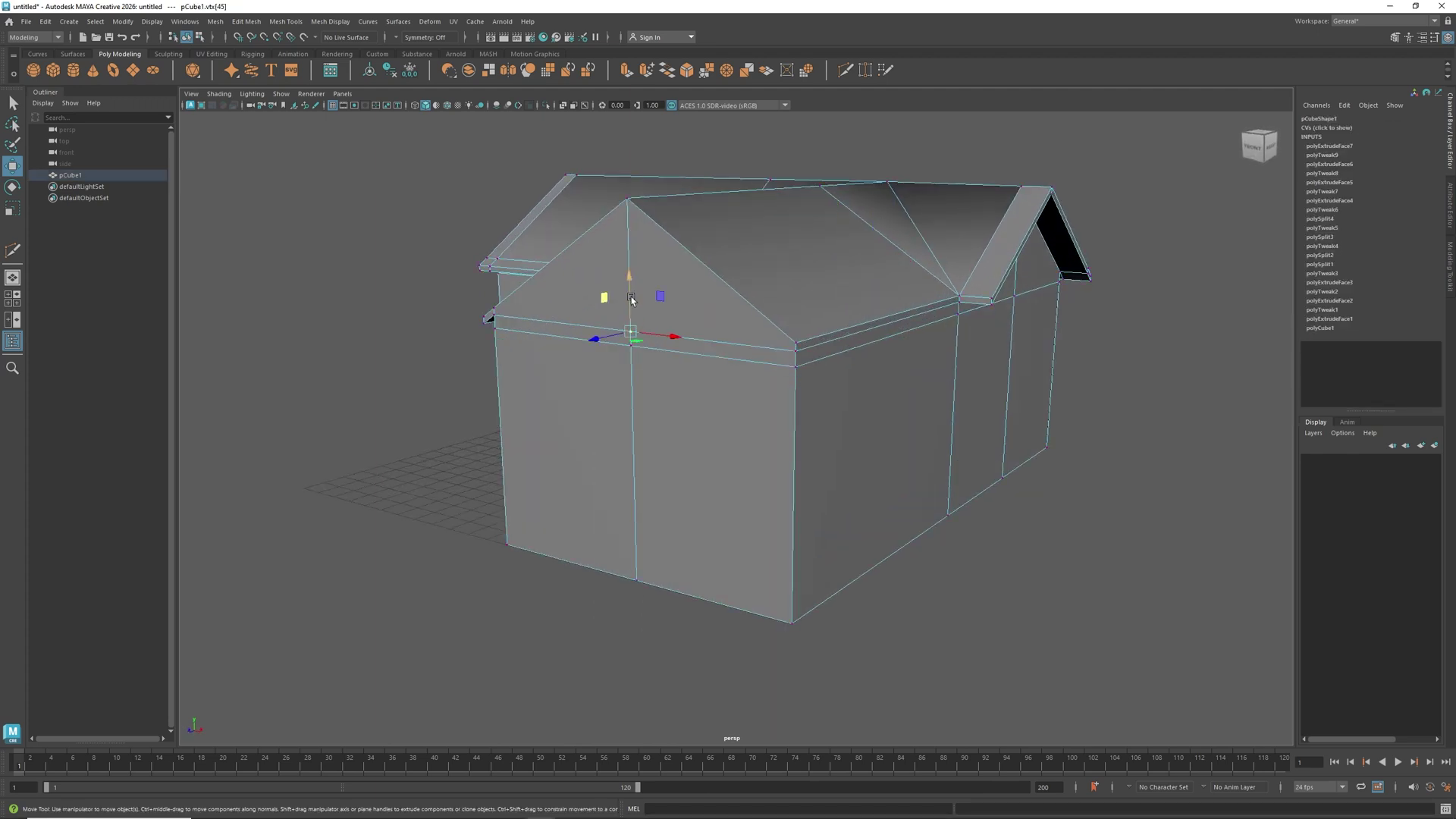
left_click_drag(630, 271, 637, 160)
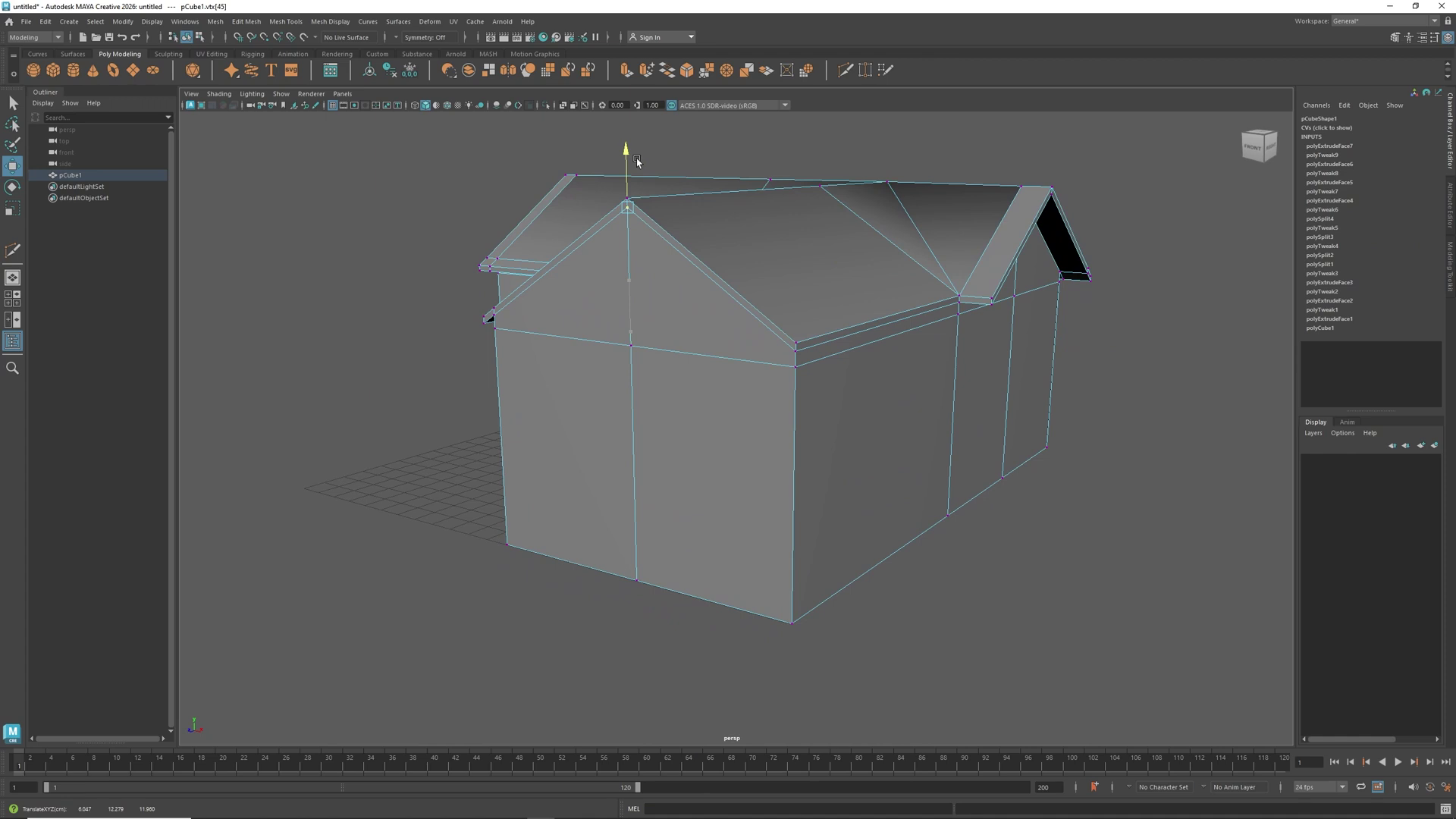
left_click_drag(637, 161, 635, 164)
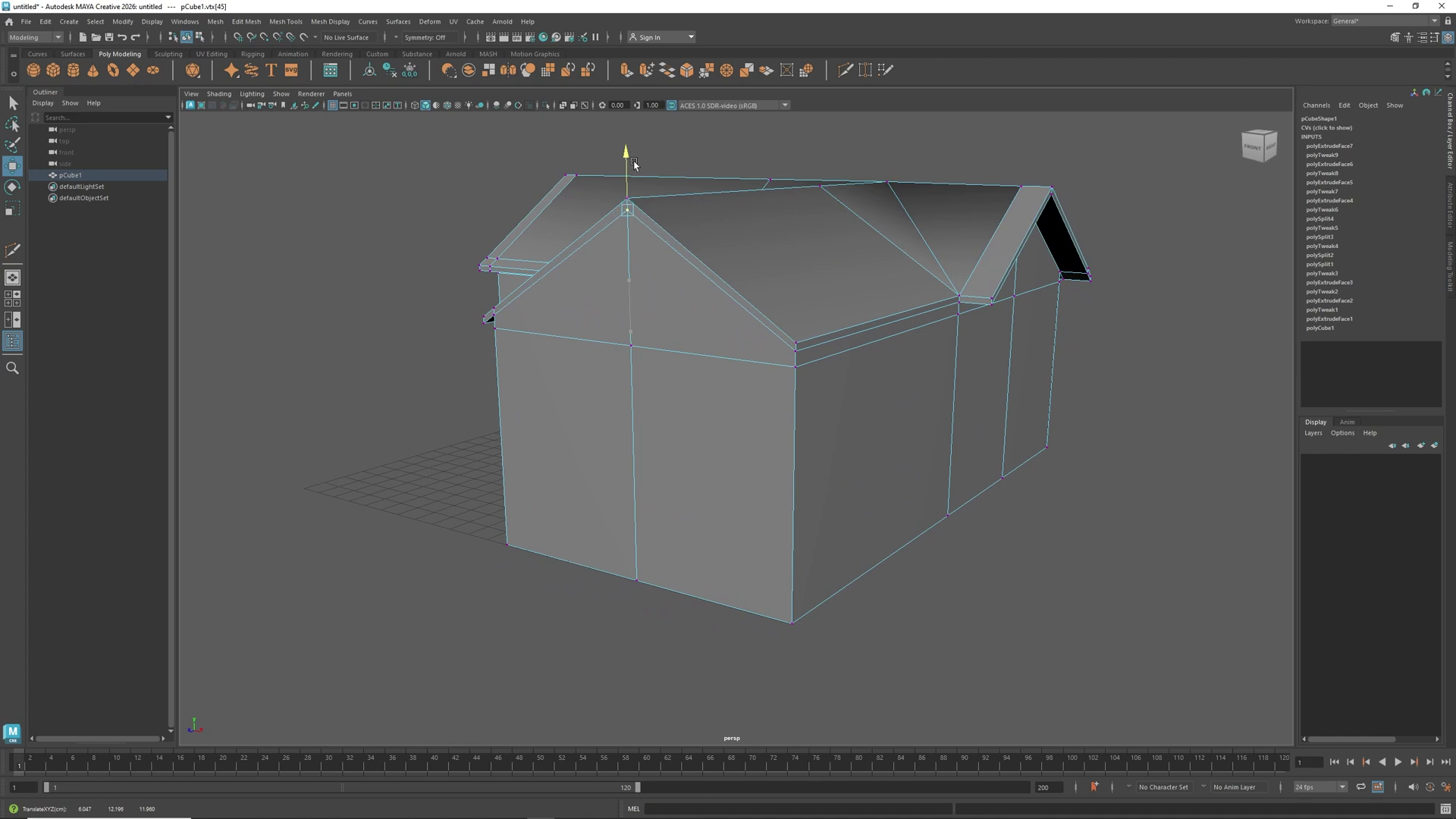
right_click_drag(678, 247, 676, 270)
left_click(686, 256)
left_click(612, 229)
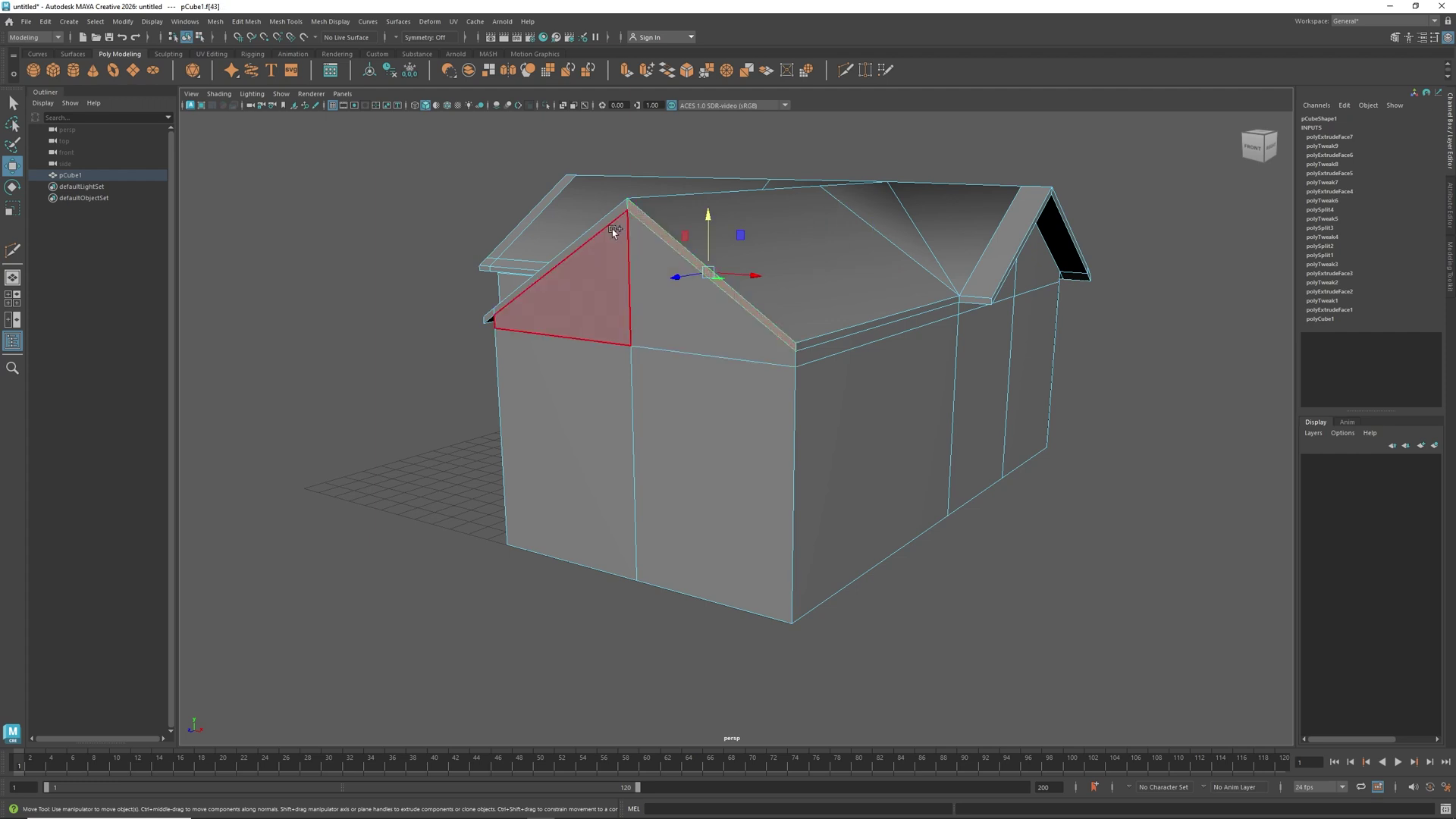
left_click(595, 225)
left_click(526, 294)
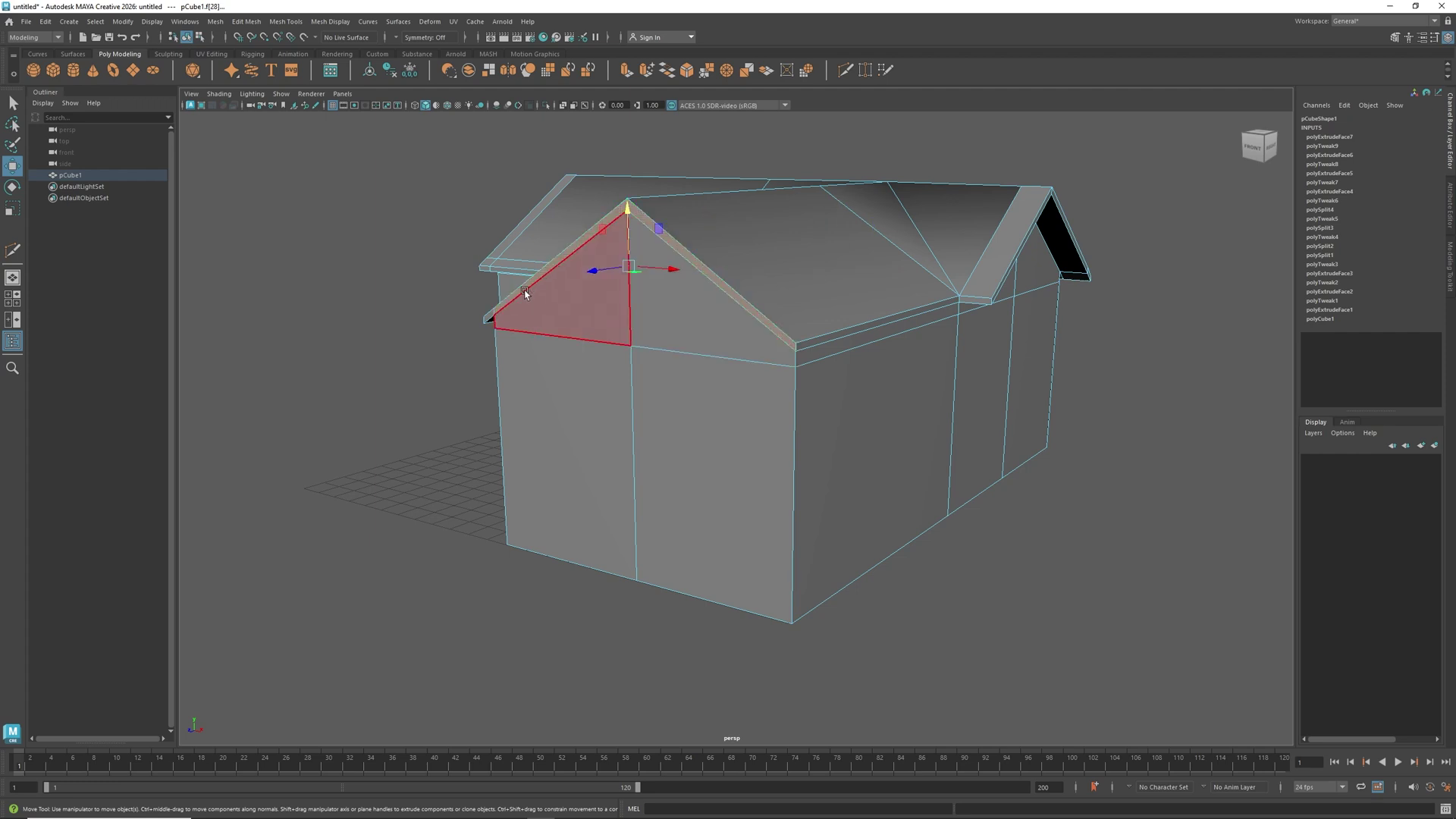
Try to extrude the long wing's gable overhang end face and the short wing's adjoining outer eave trim separately, outward and down.
left_click(896, 317)
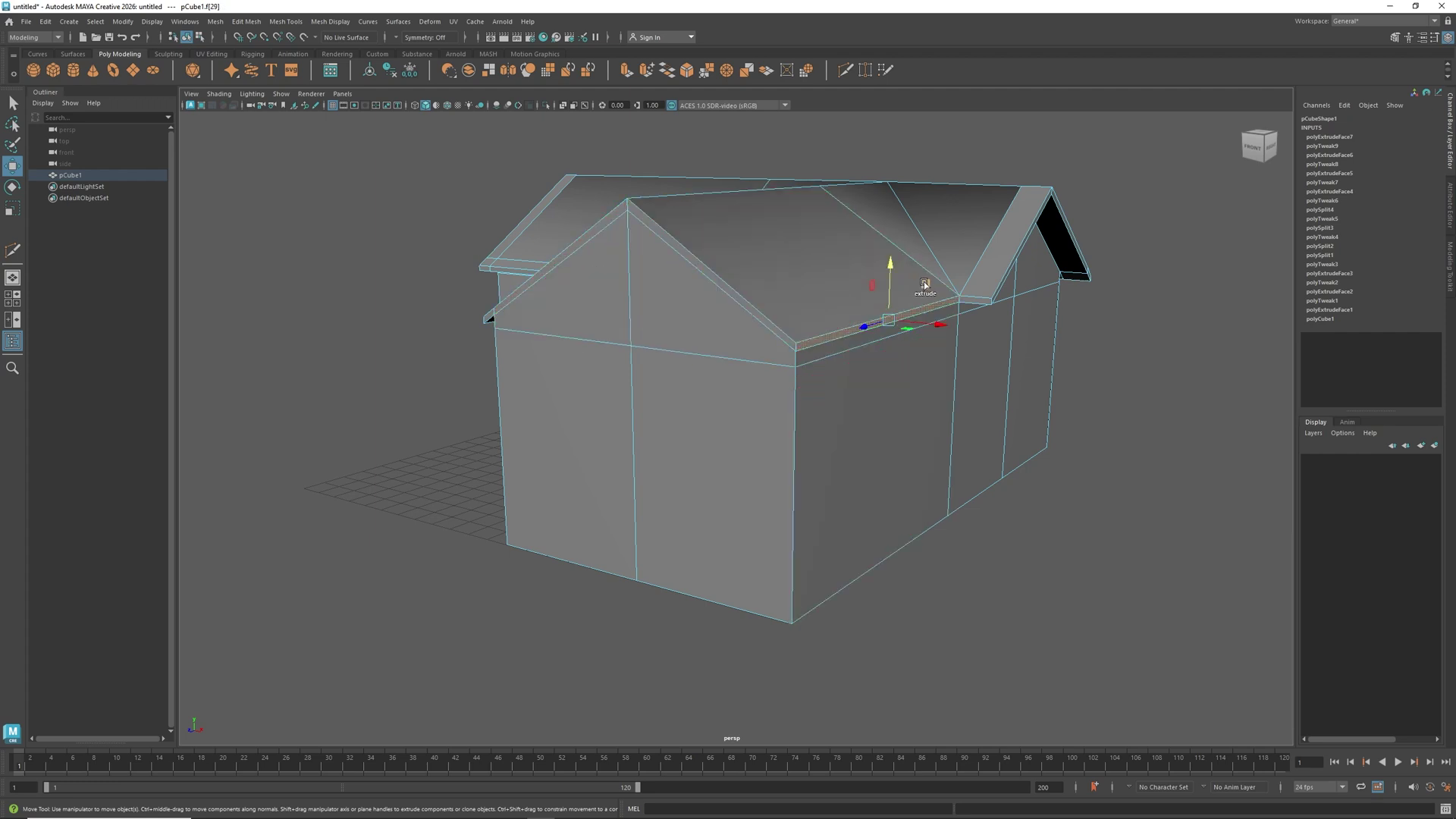
left_click(976, 297)
left_click_drag(948, 458, 837, 447, "alt")
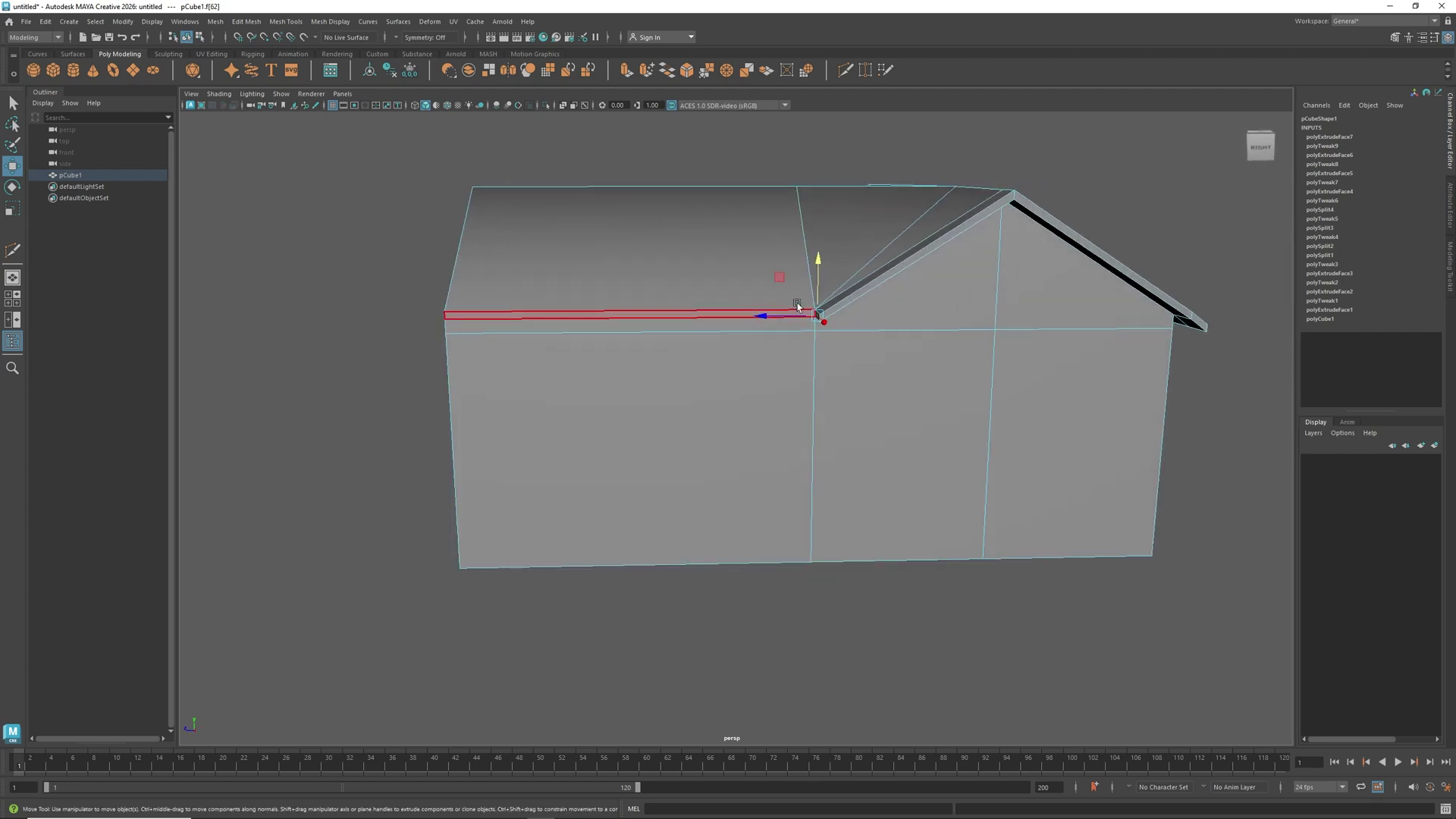
left_click_drag(783, 280, 766, 290, "shift")
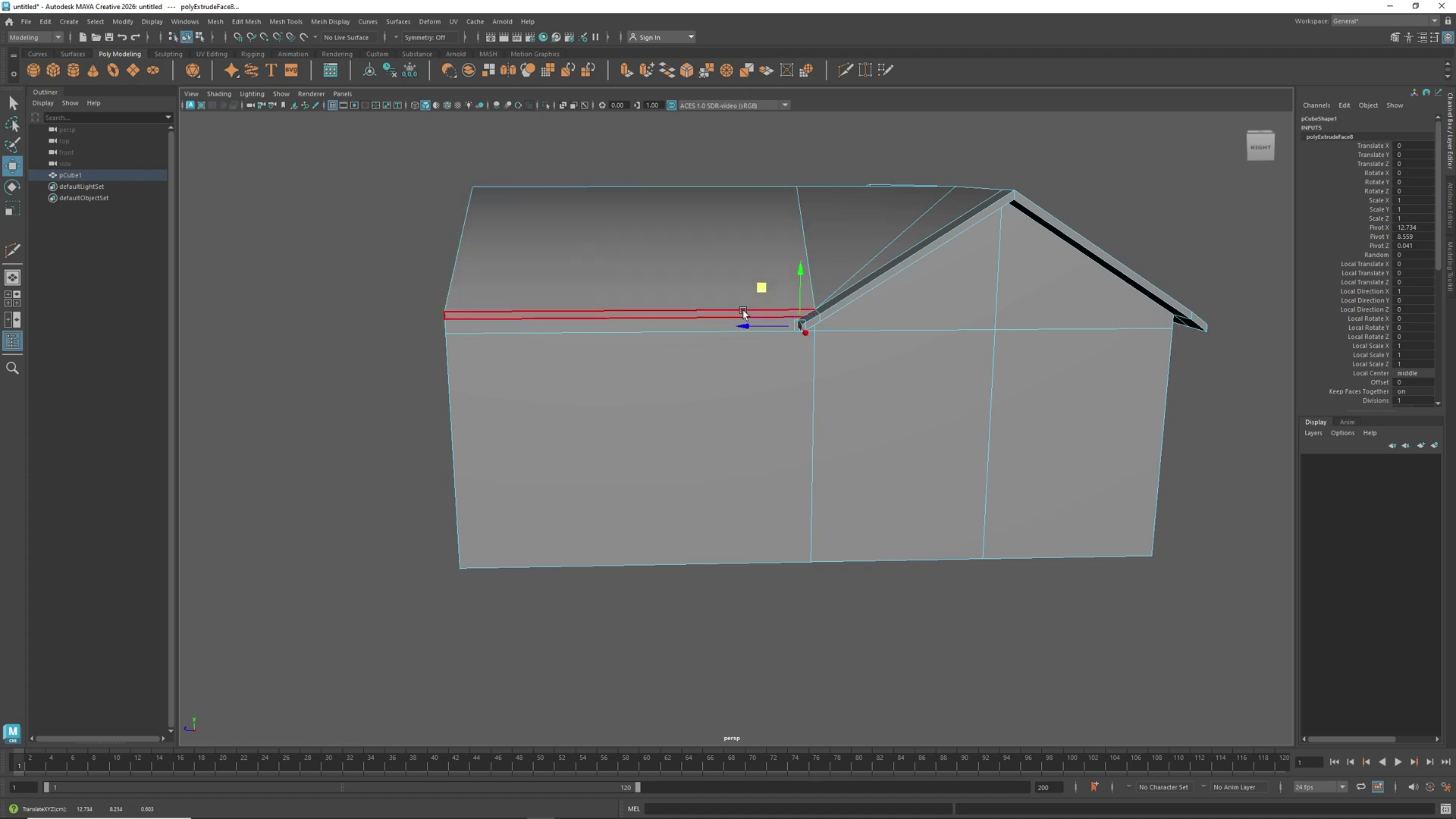
left_click(747, 315)
left_click_drag(708, 362, 780, 364, "alt")
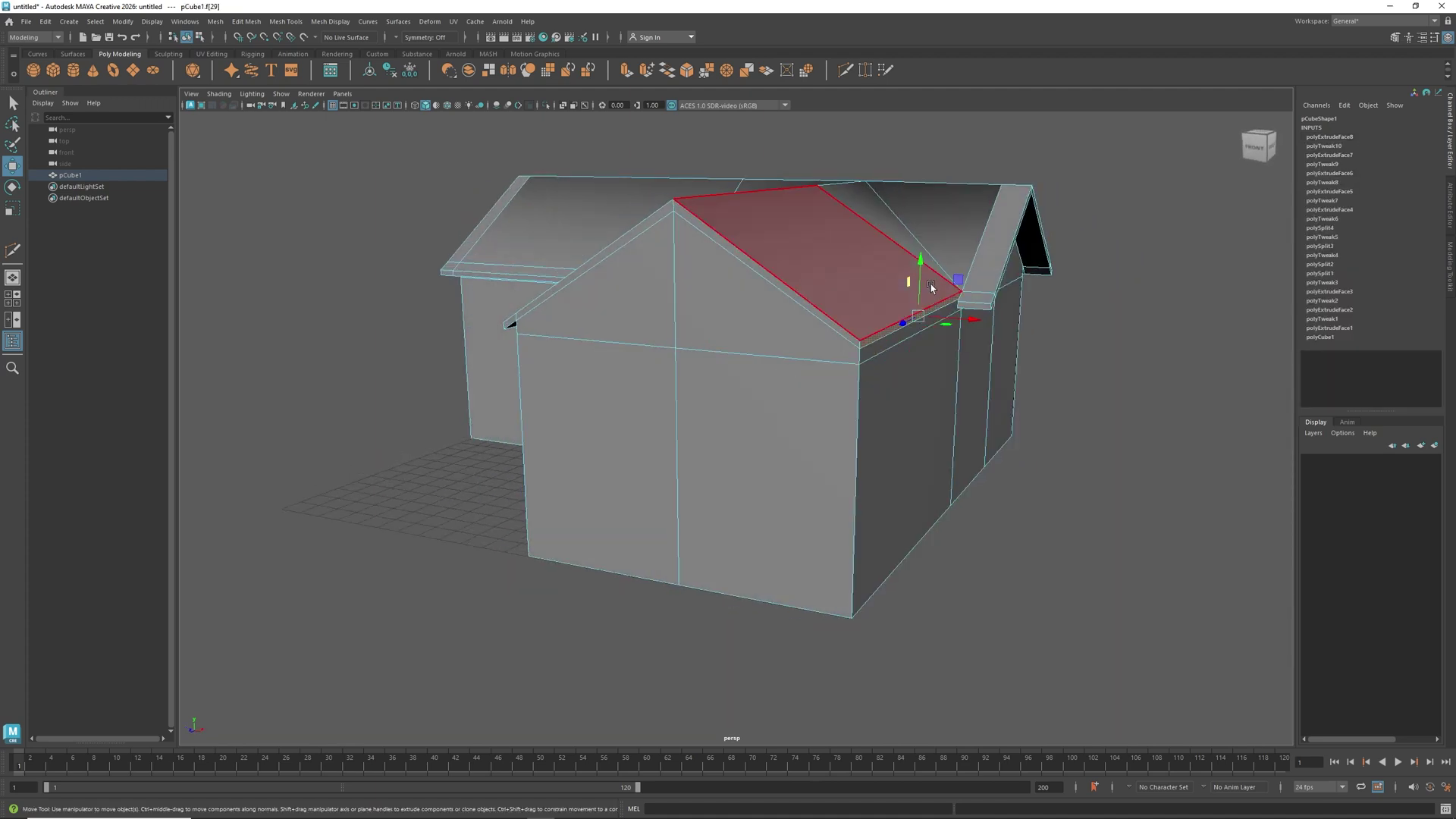
left_click_drag(958, 285, 970, 294, "shift")
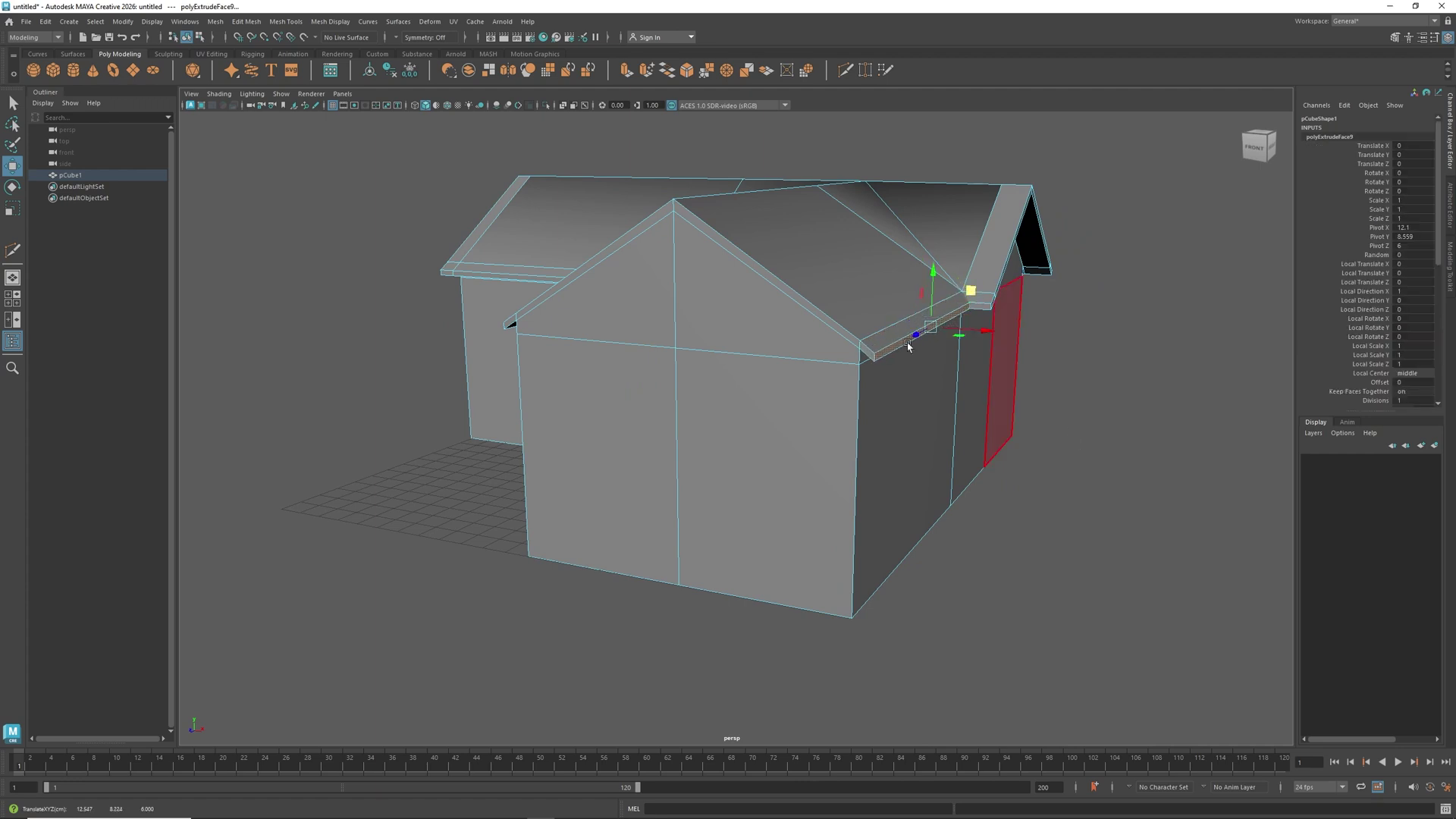
Undo the separate extrusions of the overhang end face and the adjoining eave trim.
key("ctrl+z")
key("ctrl+z")
key("ctrl+z")
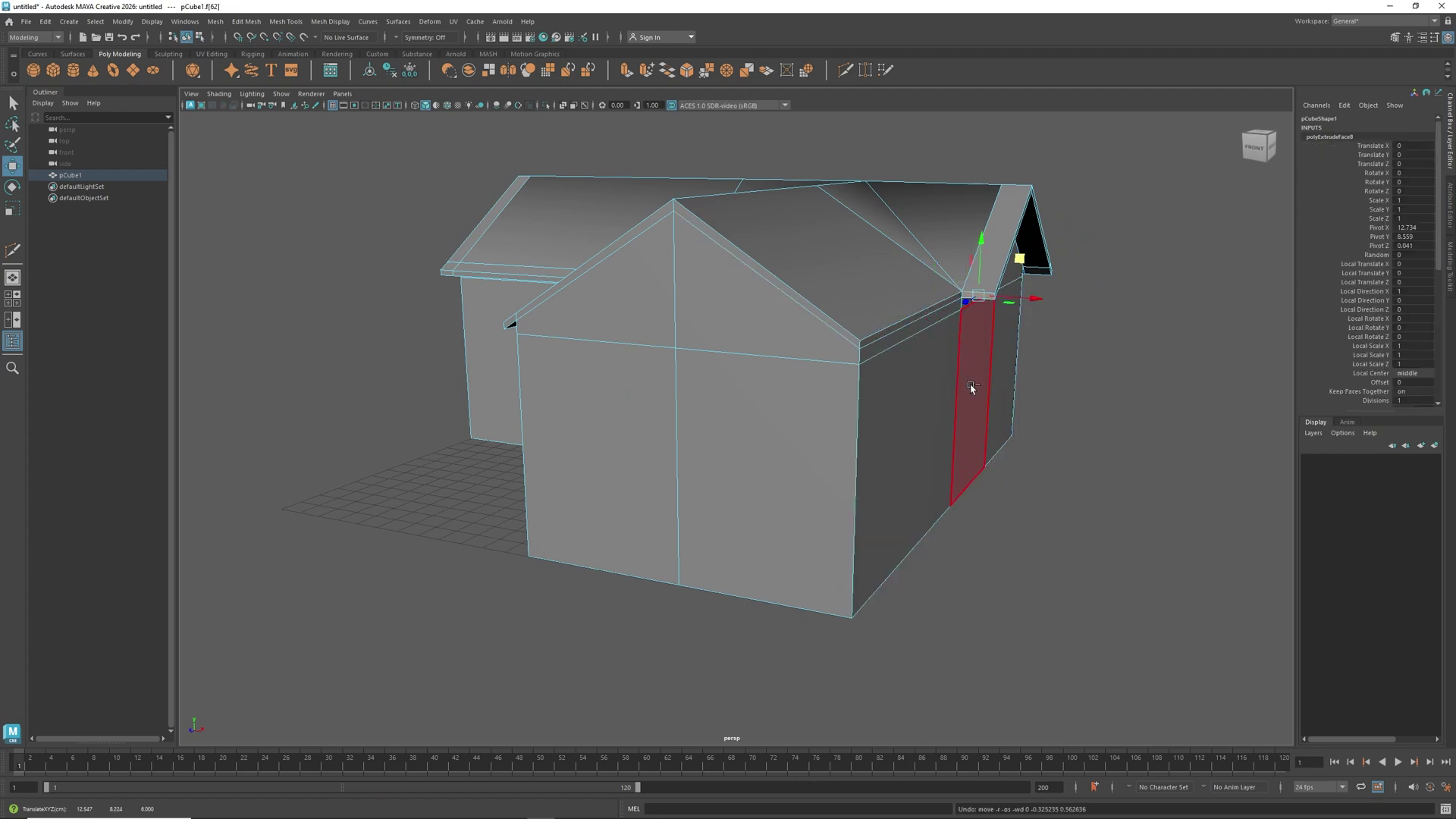
Extrude the short wing's outer eave trim and the adjoining gable overhang end face together, outward and down.
left_click(943, 306, "shift")
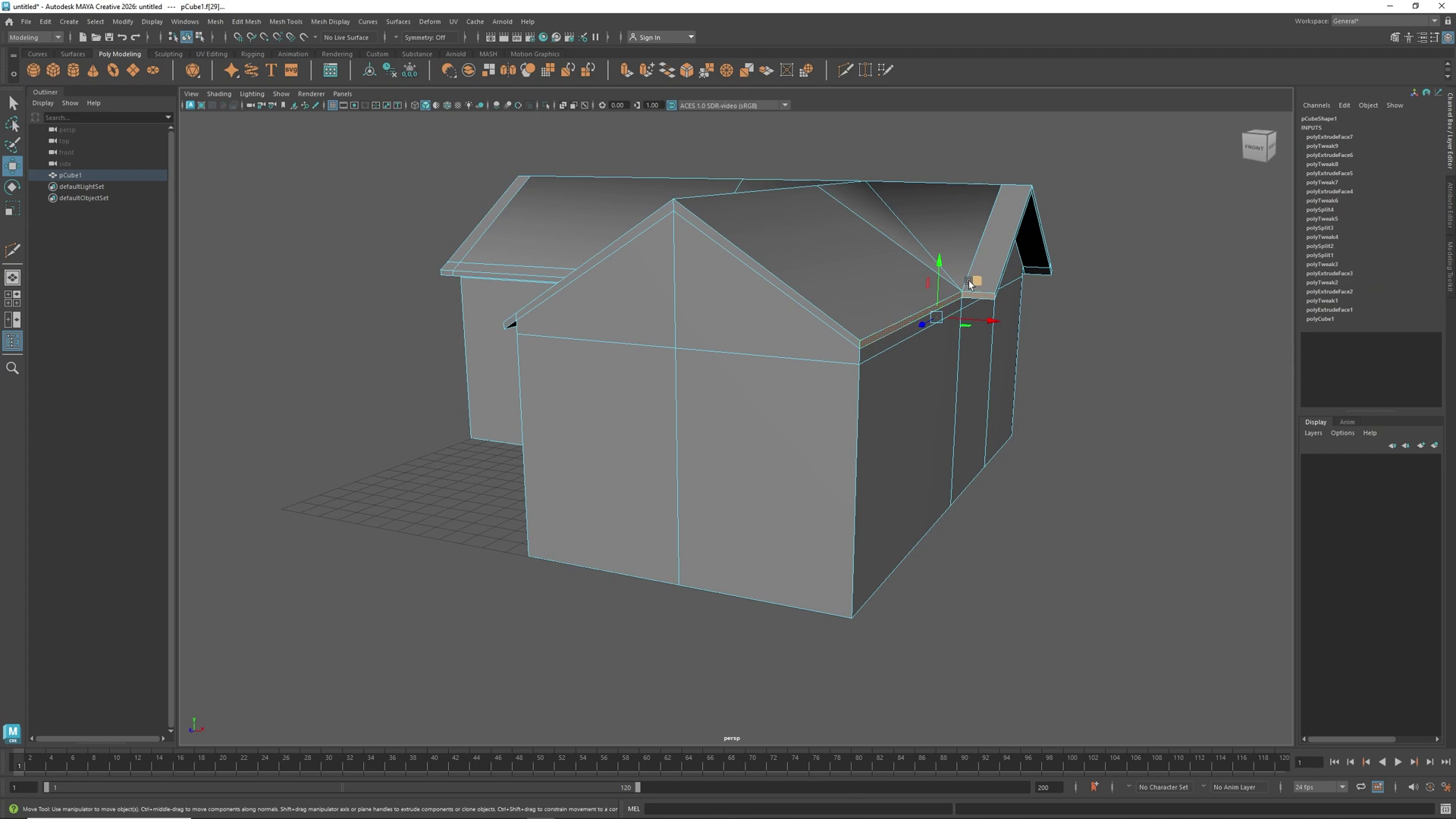
left_click_drag(971, 283, 930, 374, "alt")
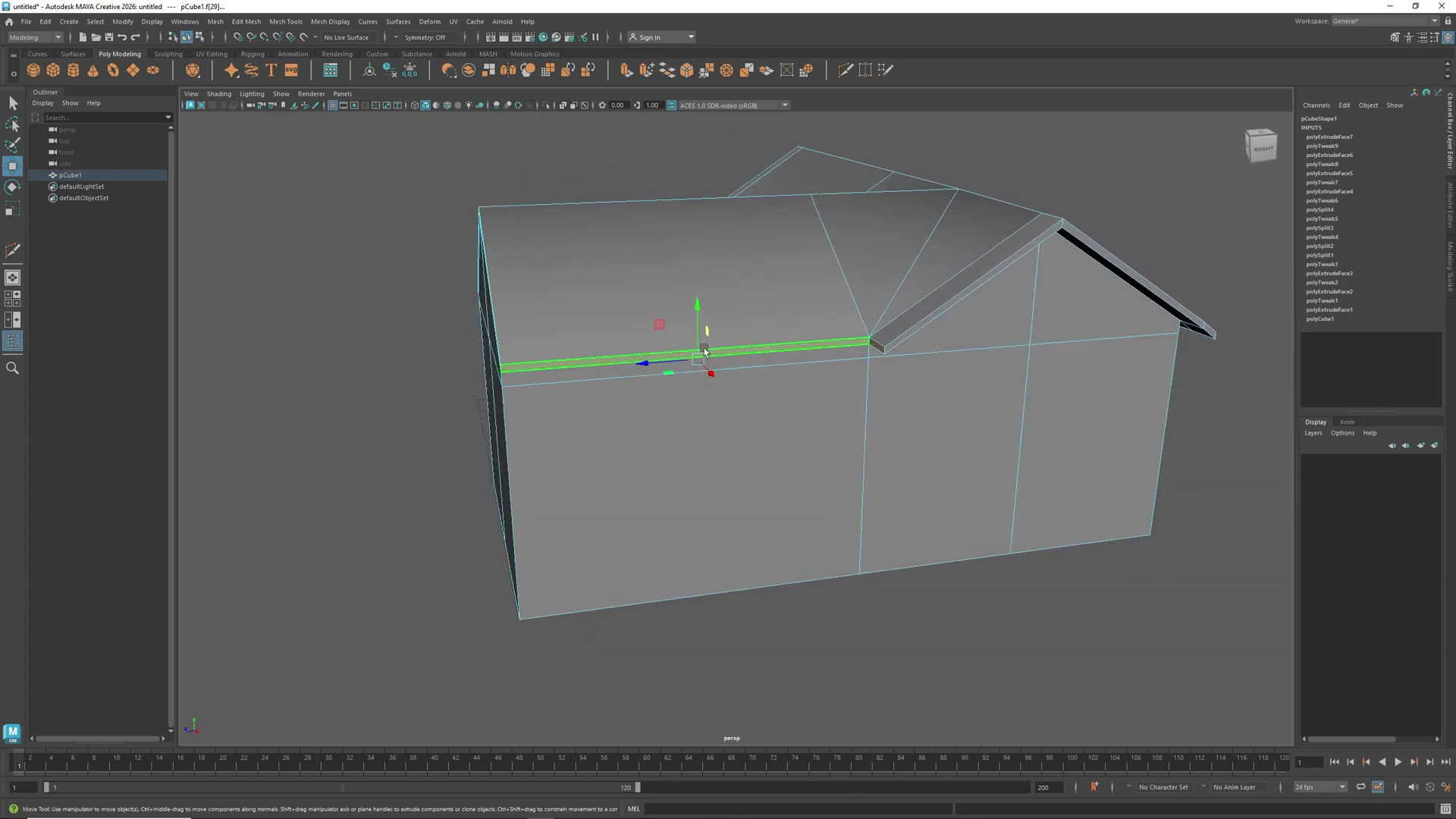
left_click_drag(696, 391, 819, 407, "alt")
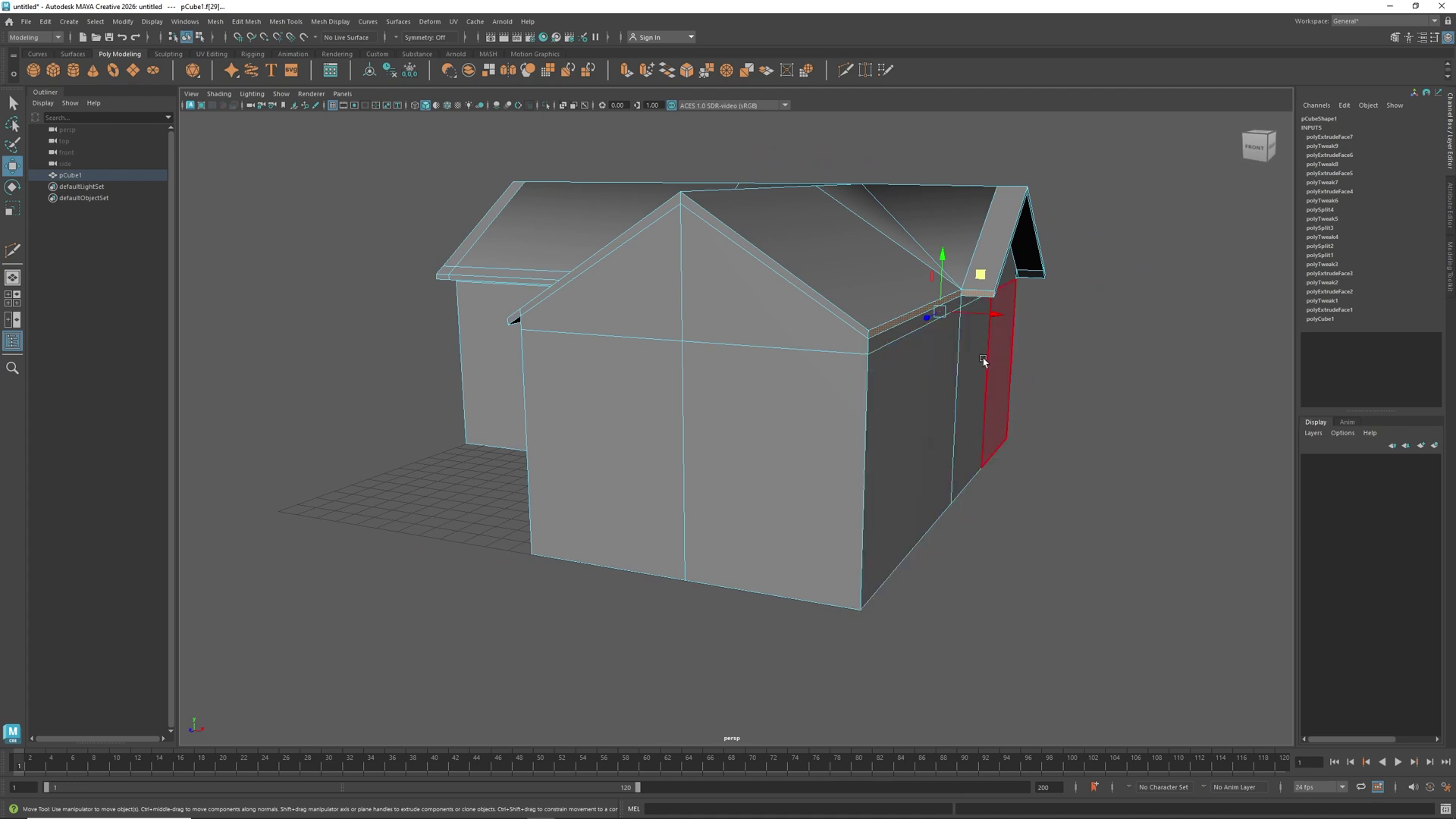
left_click_drag(985, 361, 879, 445, "alt")
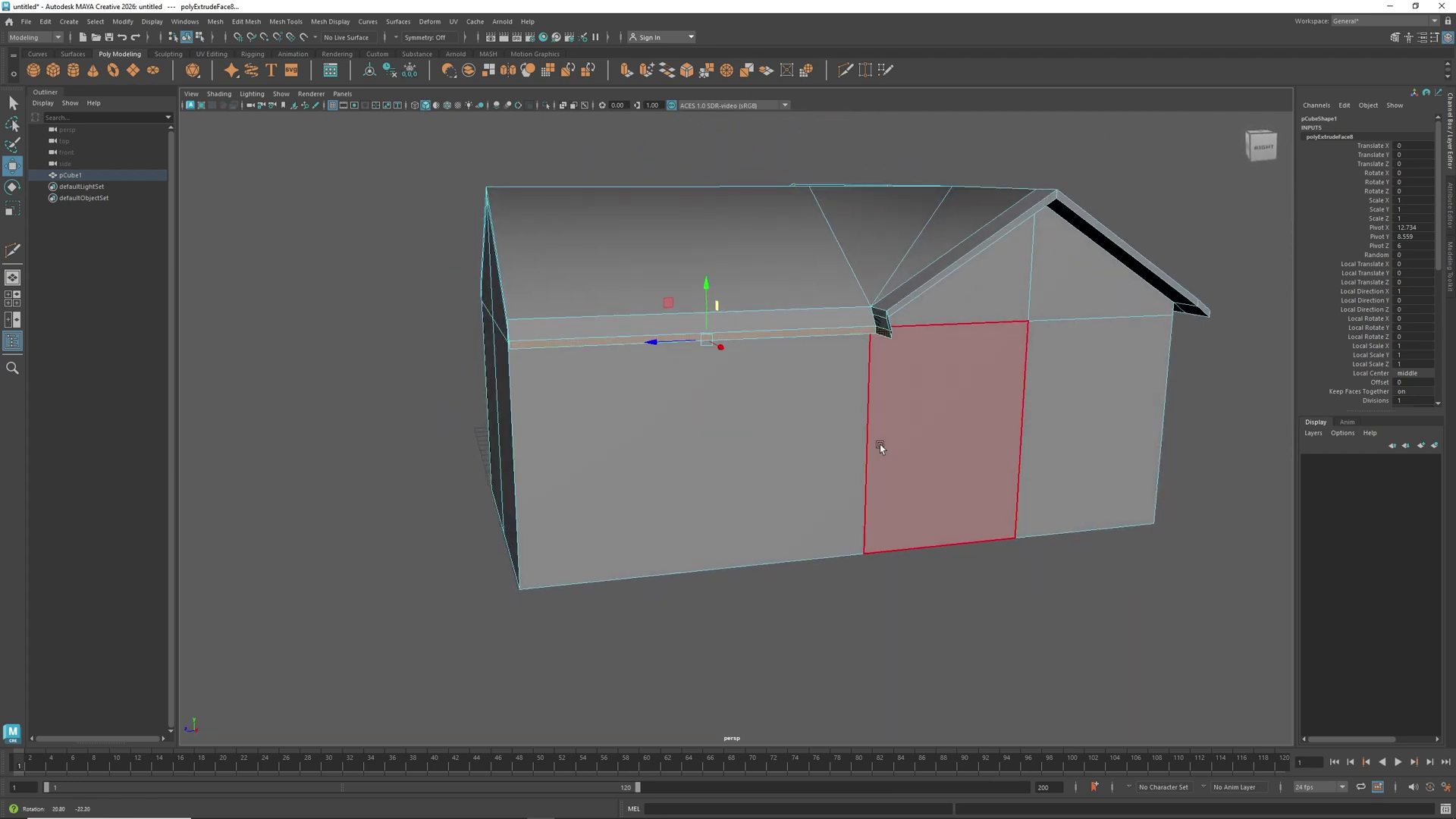
Slide the extruded end face of the long wing's gable overhang horizontally until it lines up with the gable roof slope.
left_click(883, 332)
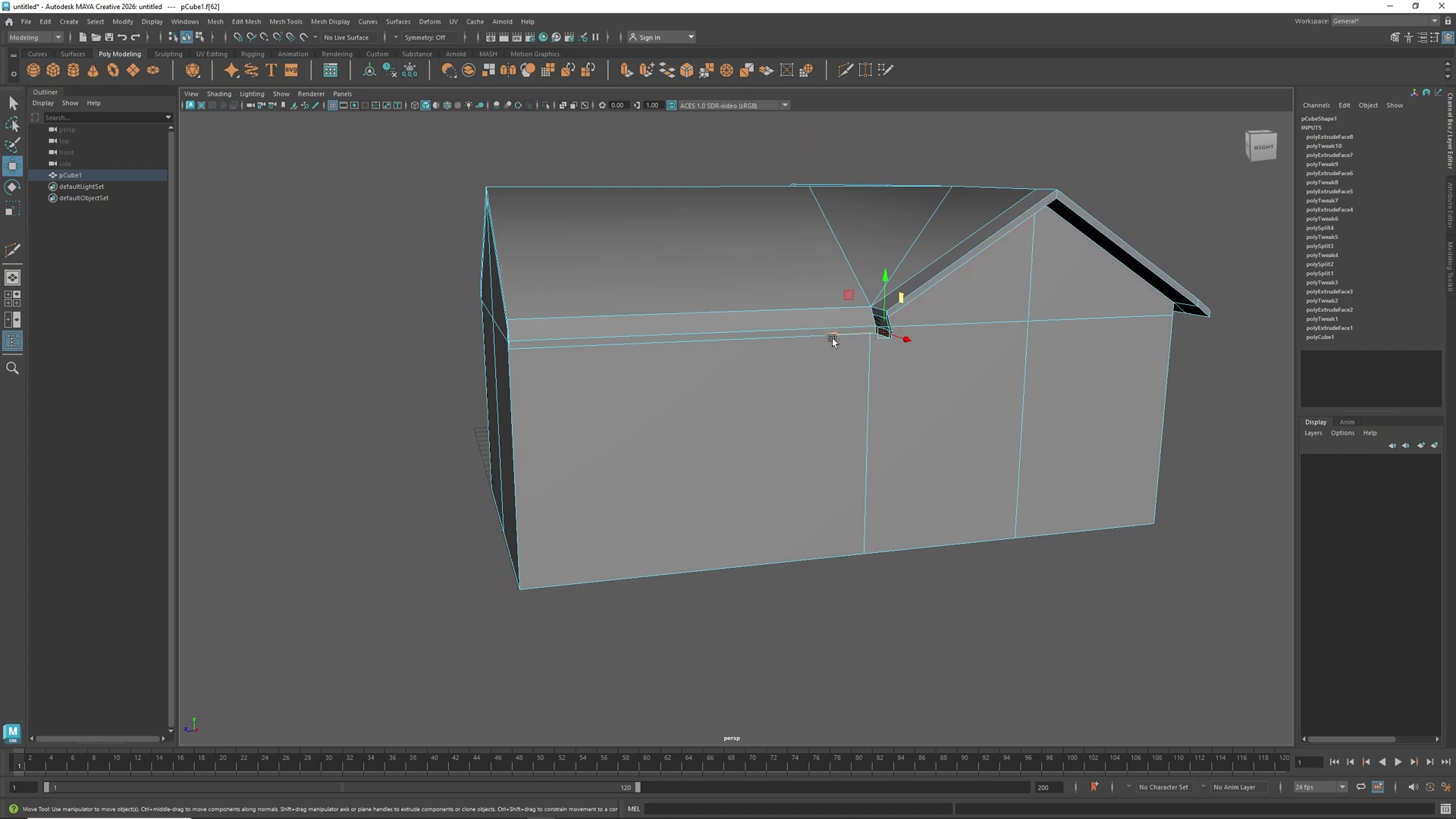
left_click_drag(847, 336, 809, 339)
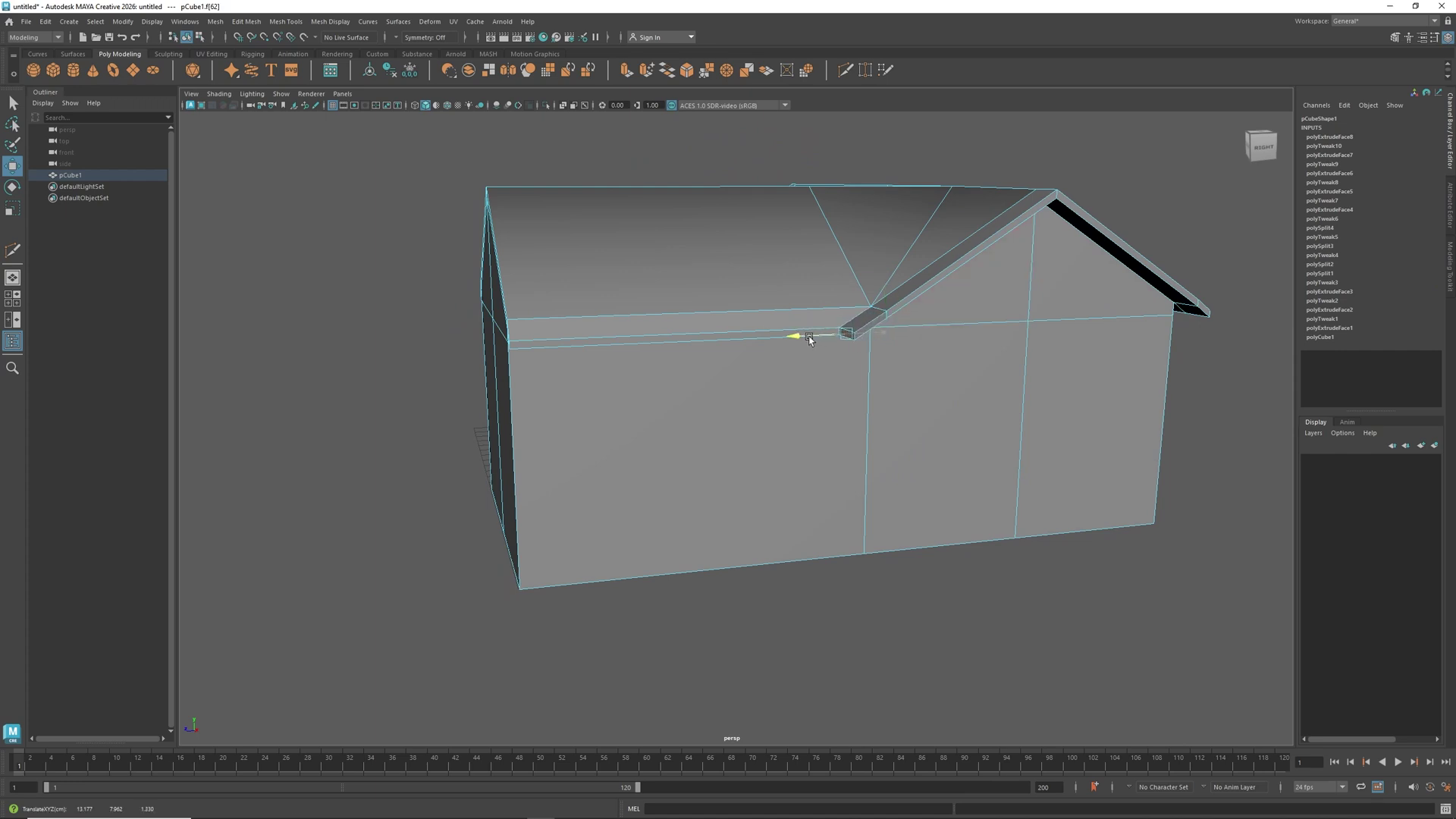
left_click_drag(808, 336, 726, 334)
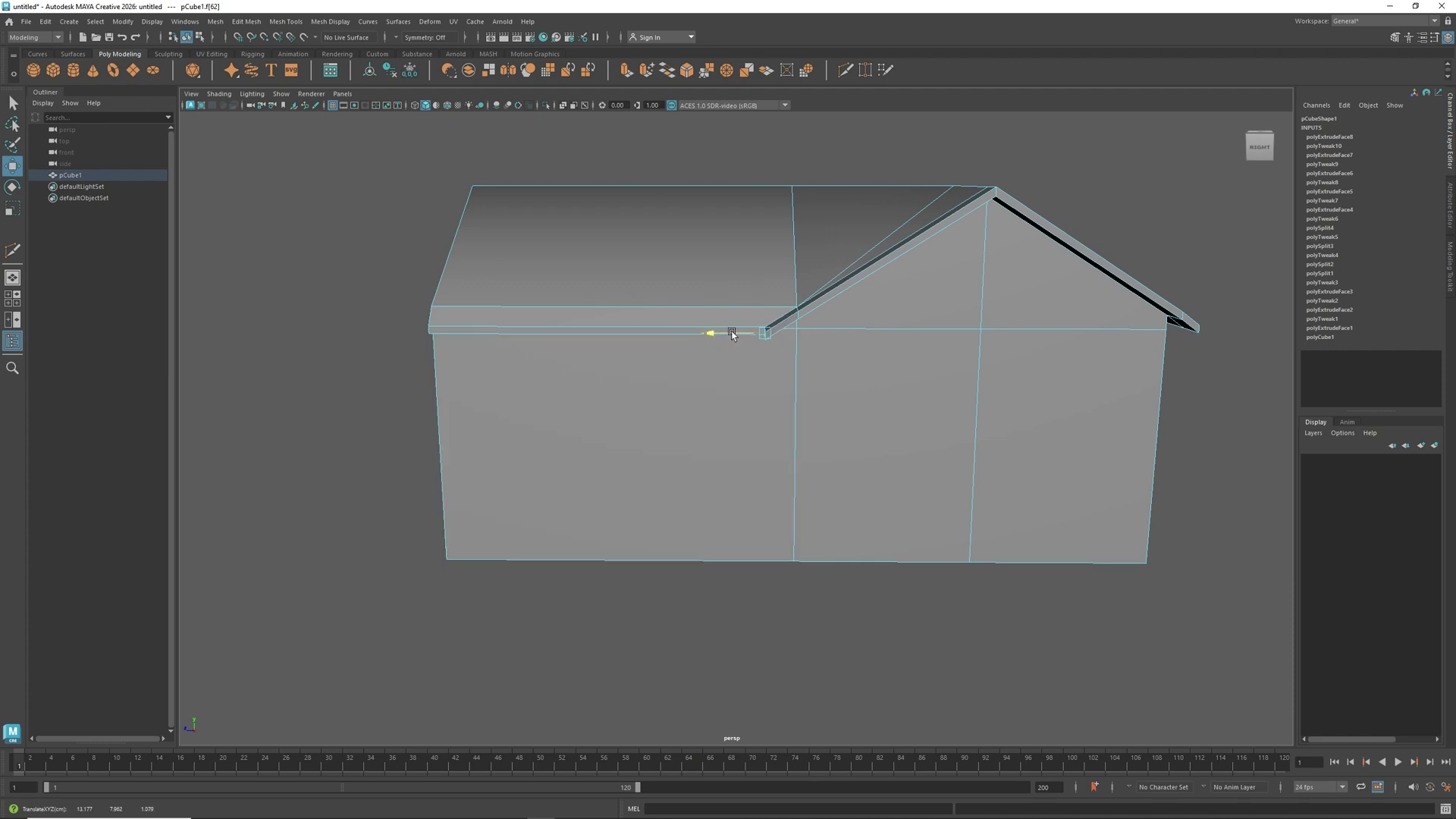
Select the outer bottom edge of the extruded corner eave piece on the long wing's gable and slide it horizontally.
left_click_drag(708, 413, 770, 416, "alt")
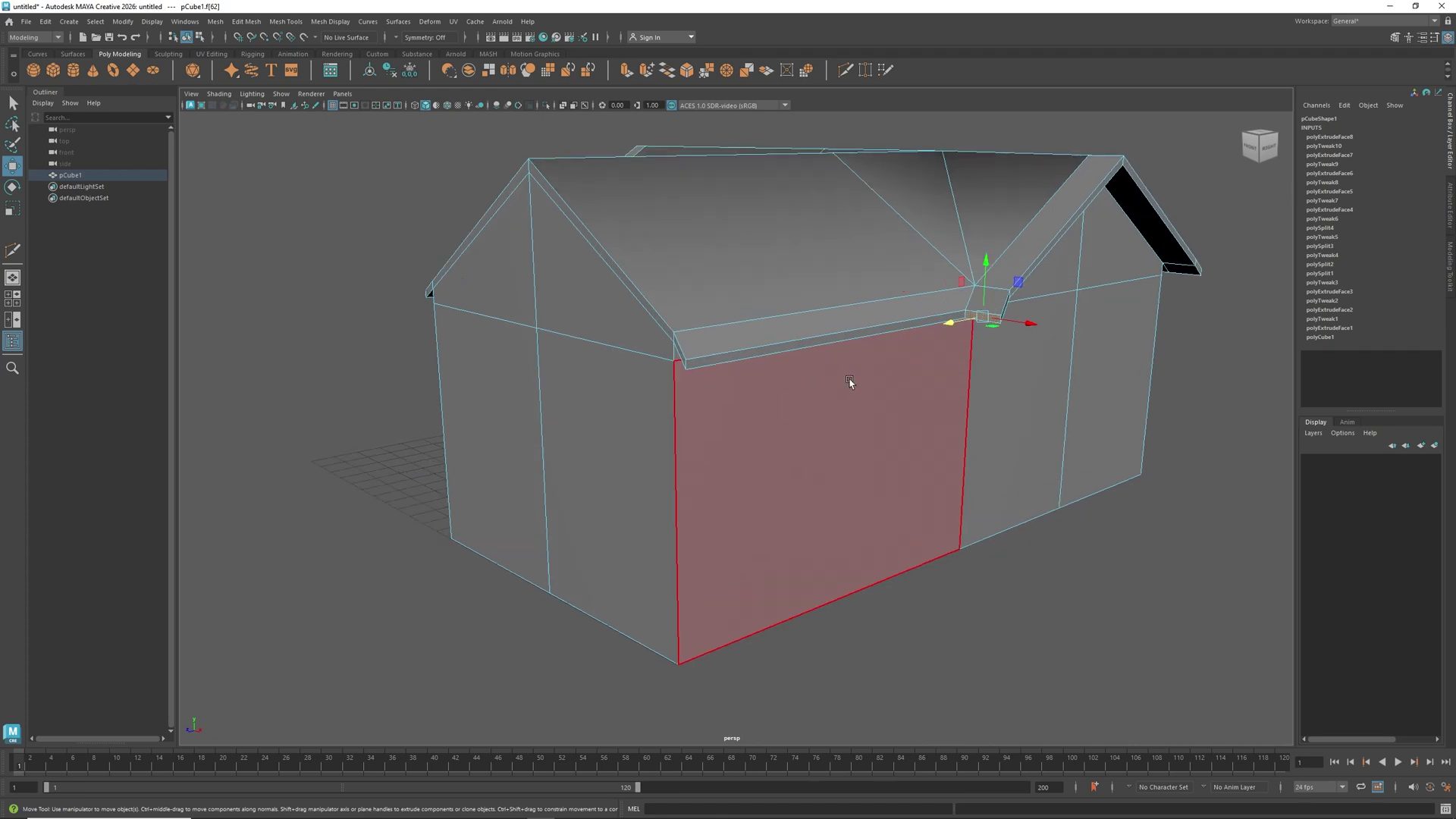
scroll(849, 381, "up", 6)
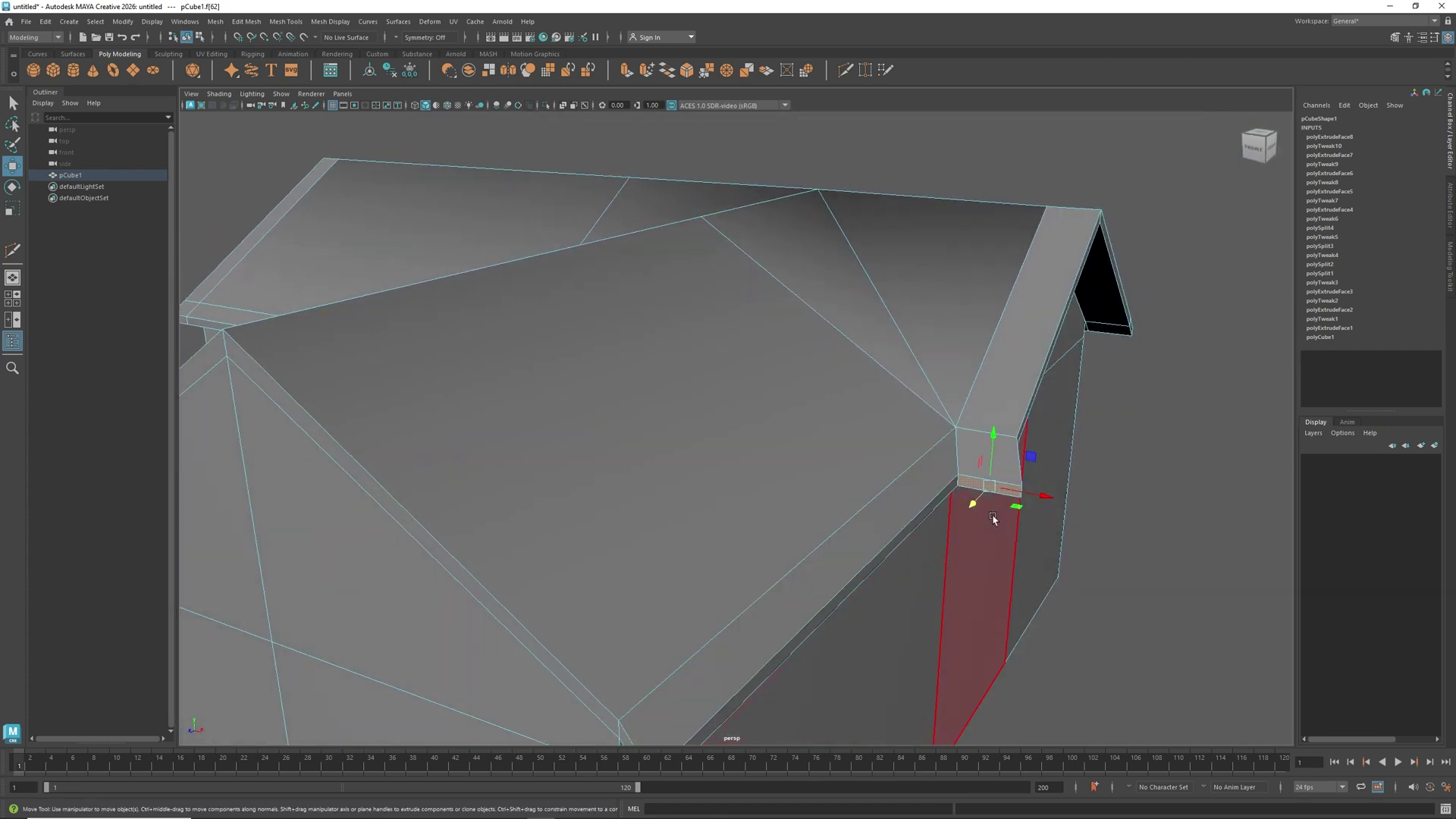
right_click_drag(999, 493, 997, 466)
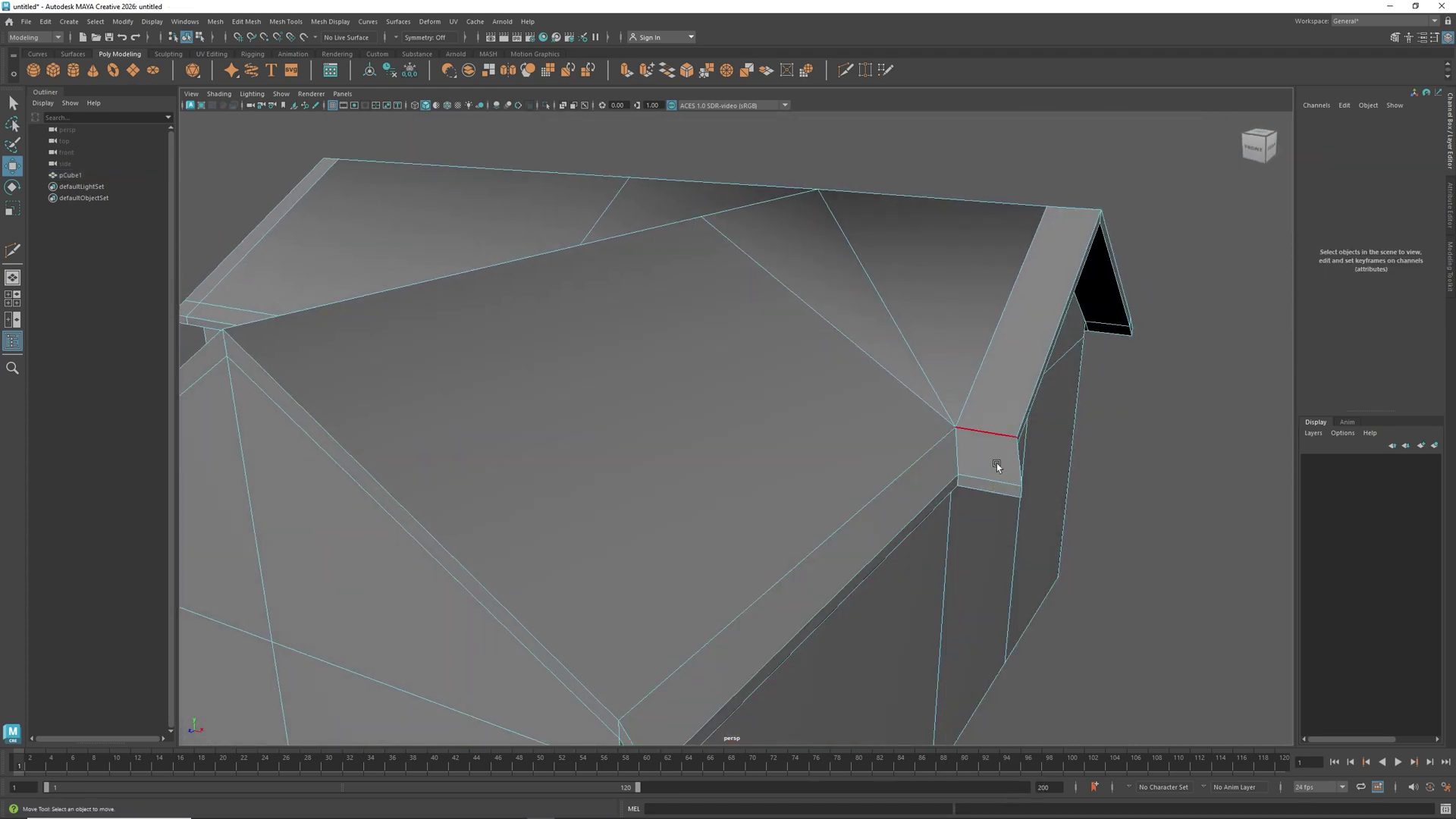
left_click(1018, 494)
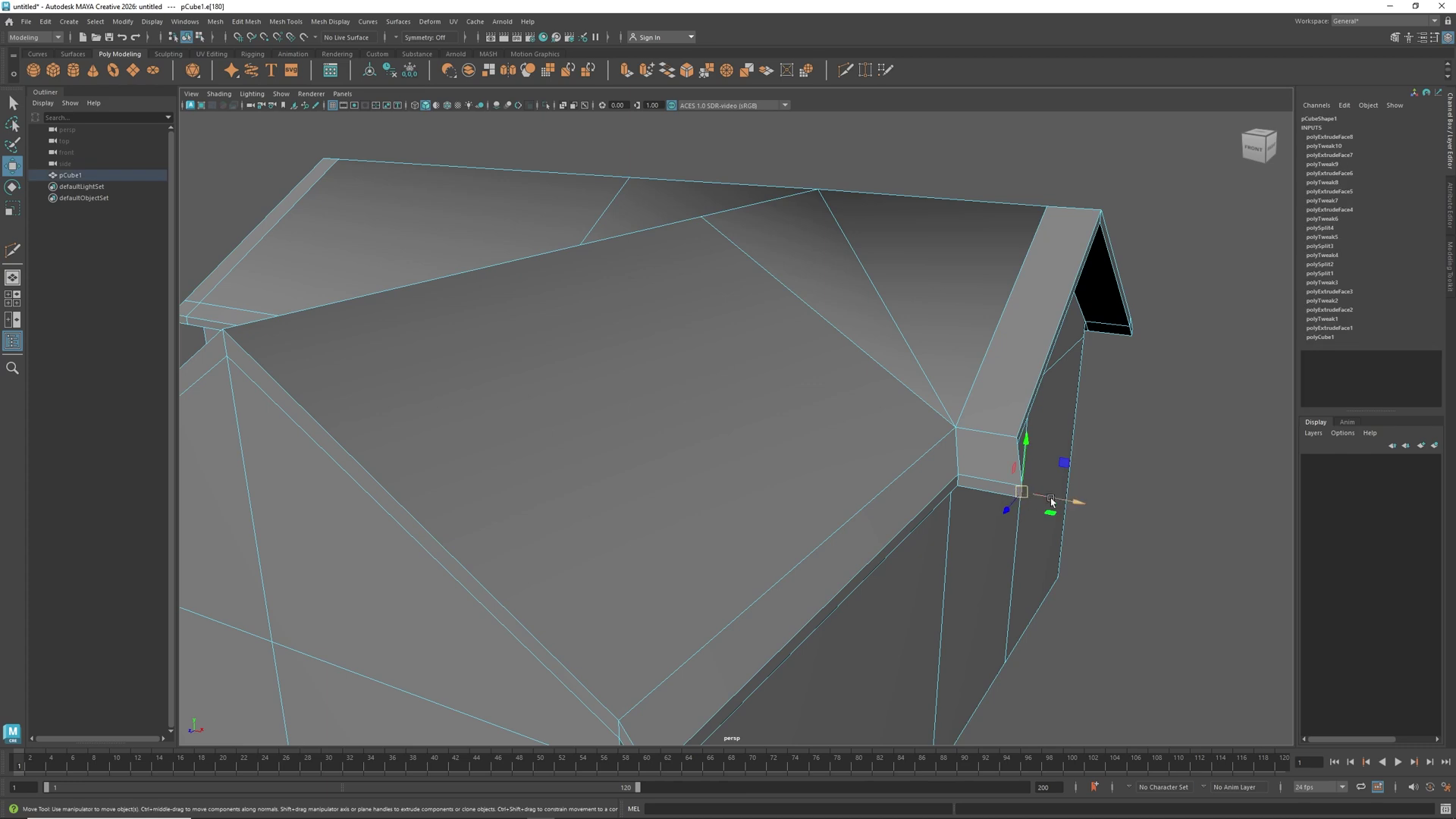
left_click_drag(1057, 500, 819, 478)
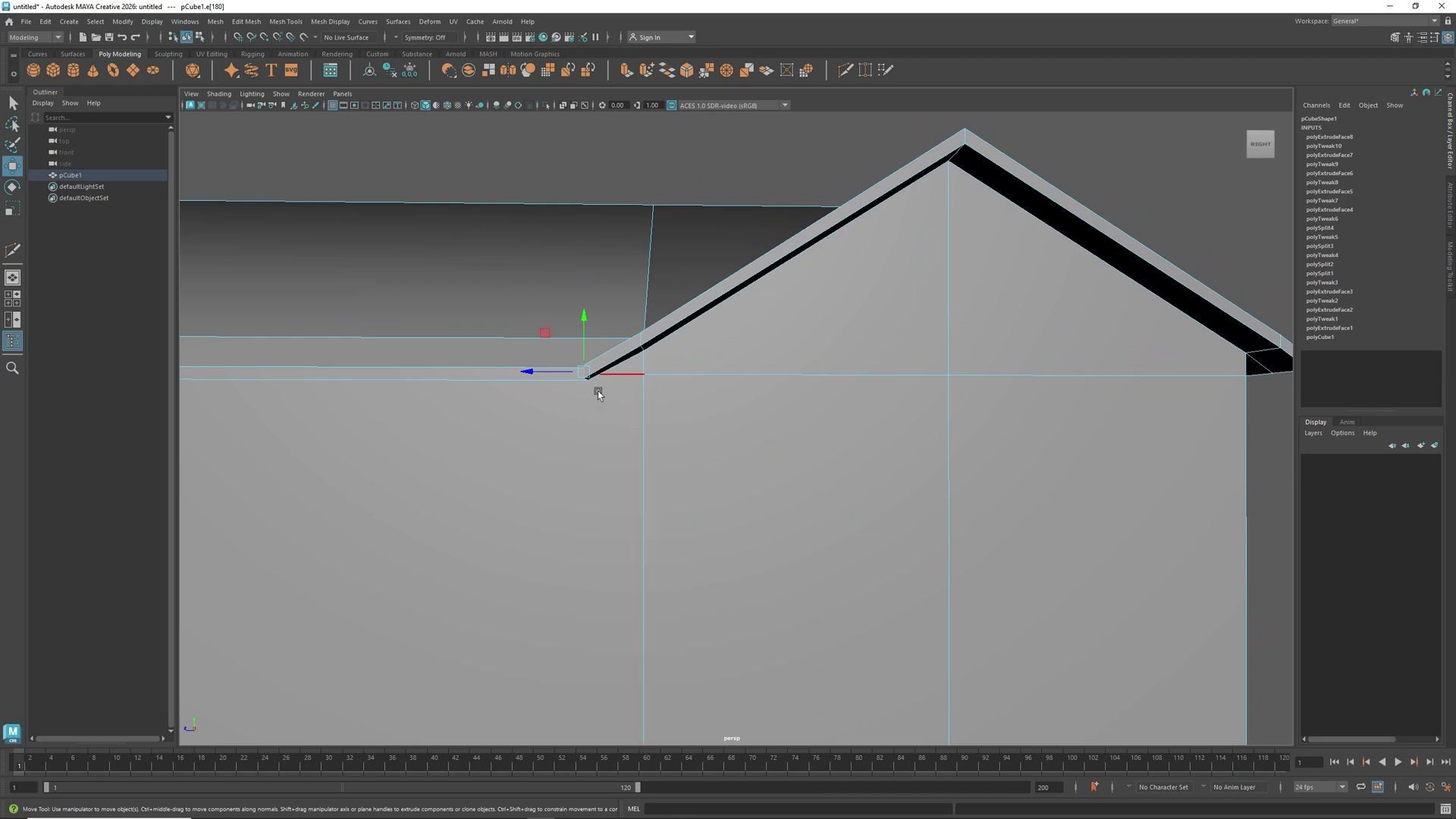
Select the bottom edges where the corner eave piece meets the short wing's outer eave and nudge them horizontally along the gable face.
left_click_drag(596, 410, 819, 407, "alt")
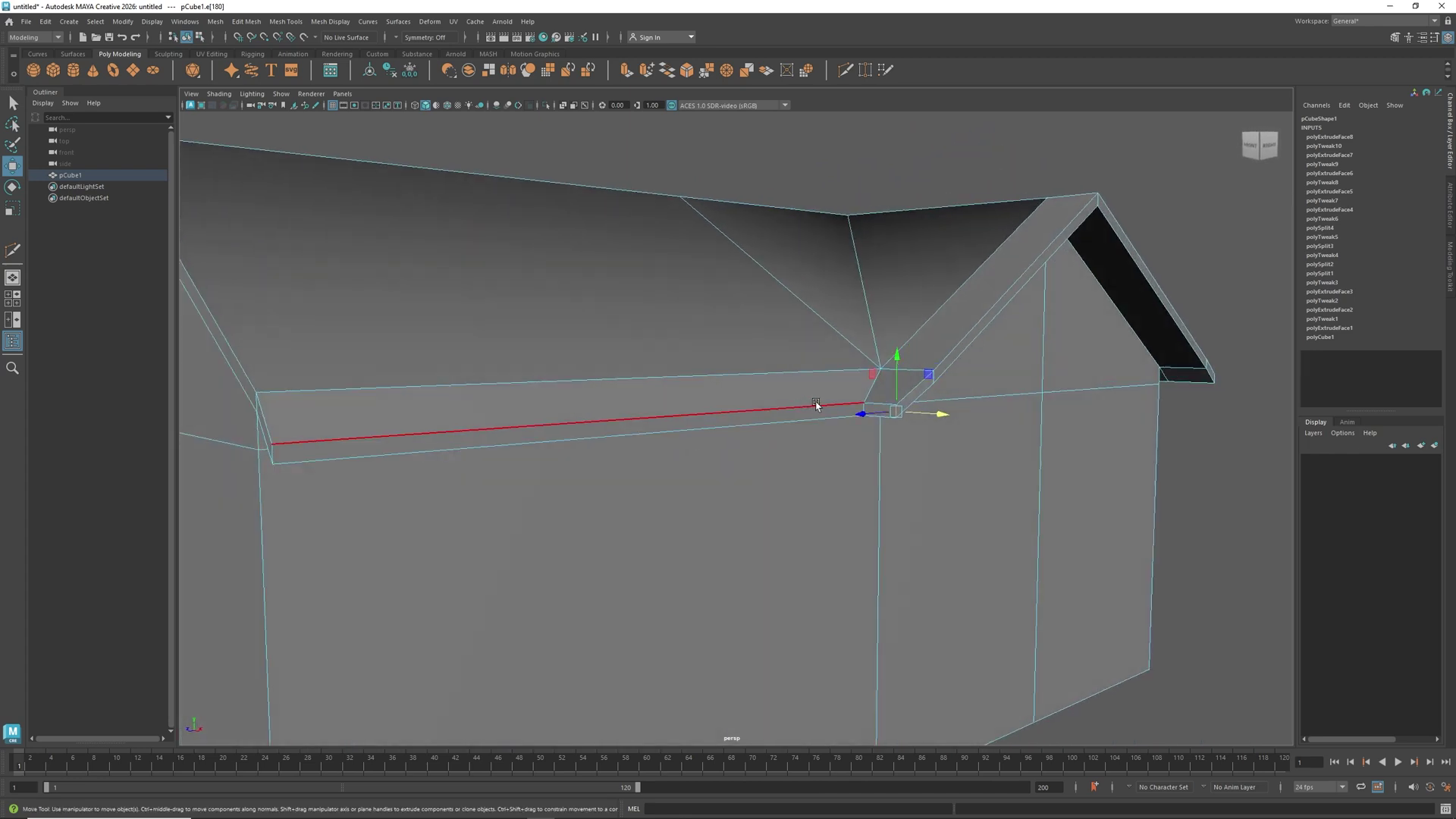
left_click(859, 413)
left_click_drag(910, 471, 841, 455, "alt")
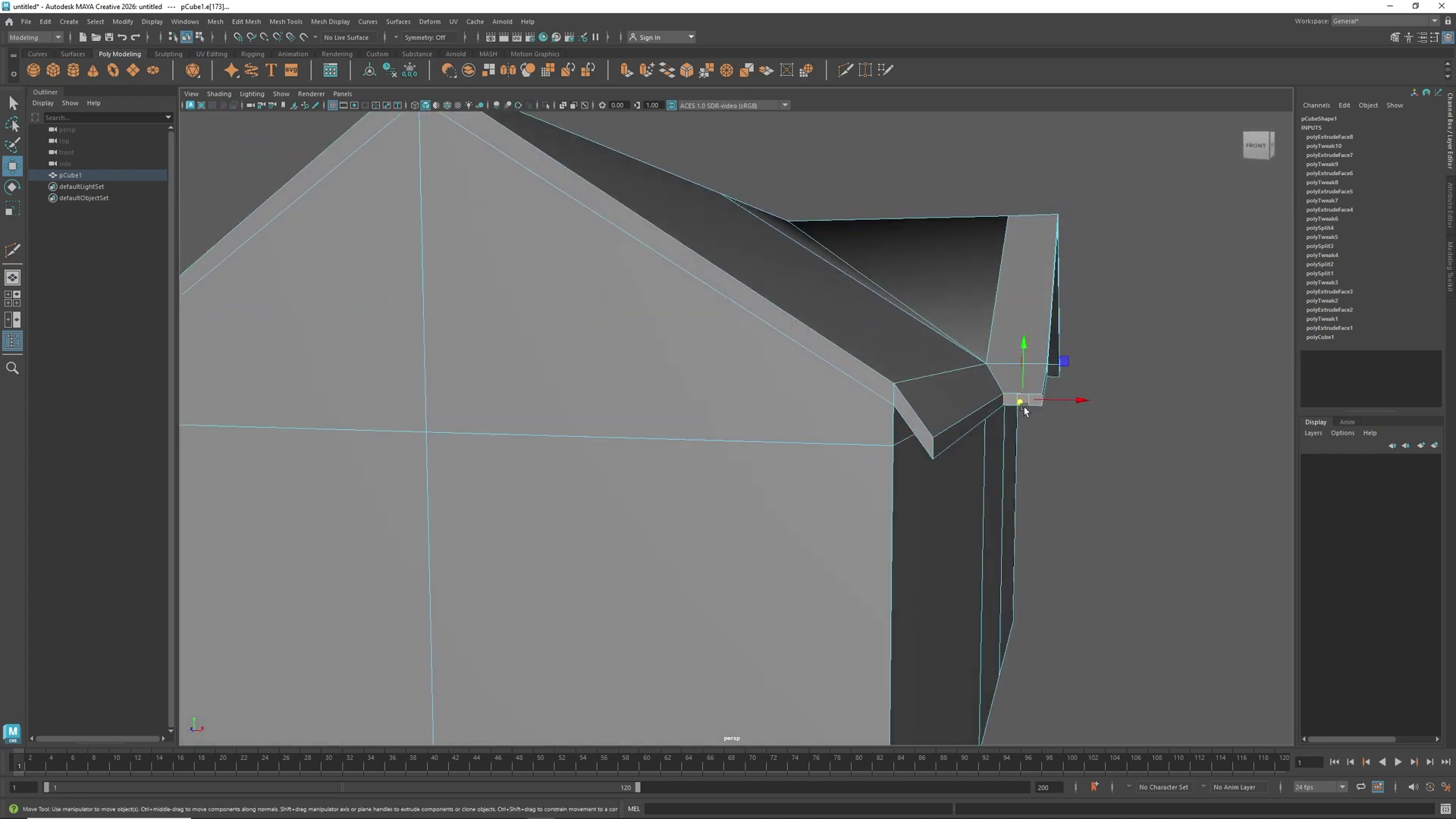
left_click_drag(1011, 400, 873, 487, "alt")
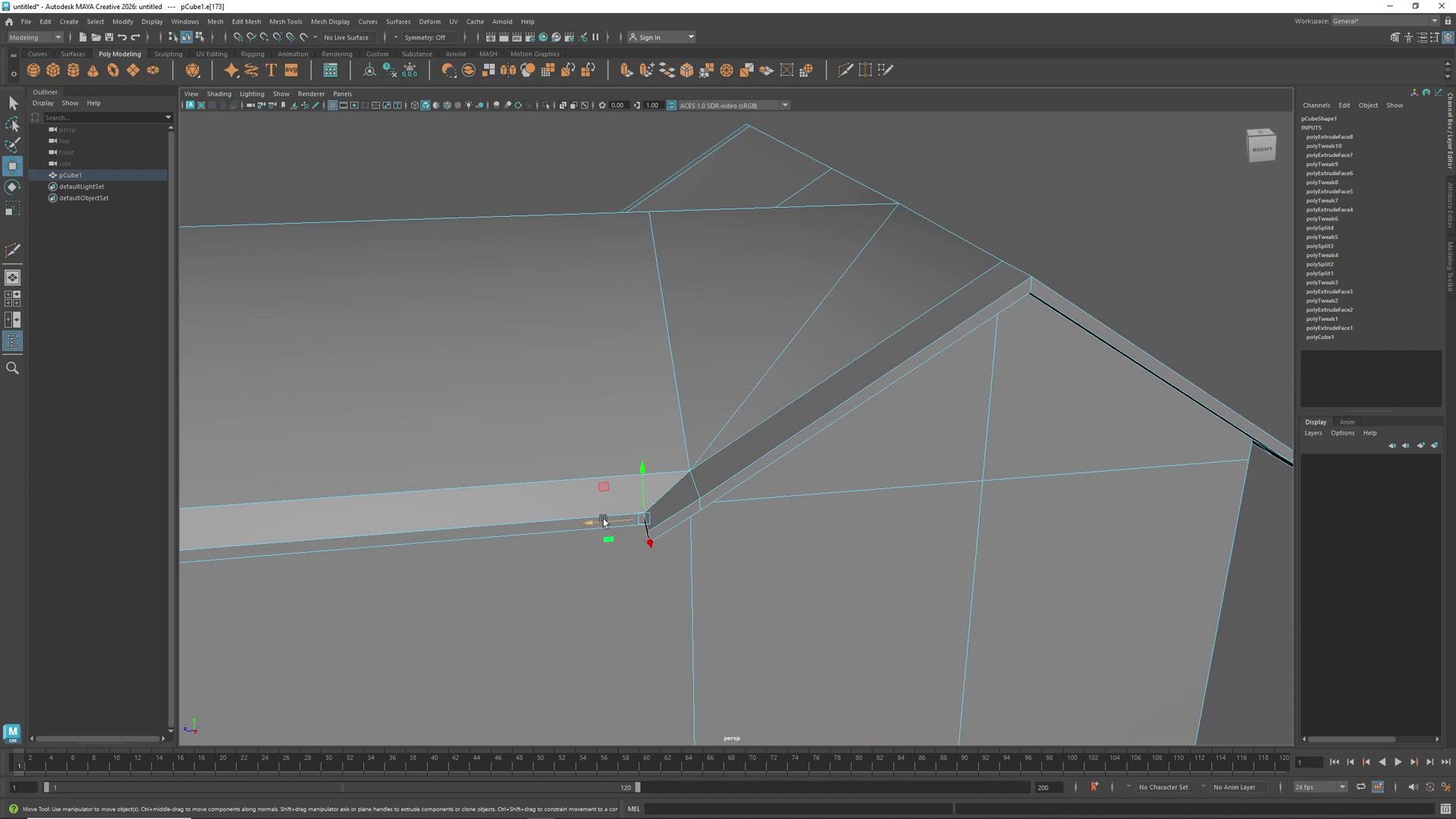
left_click_drag(604, 520, 607, 520)
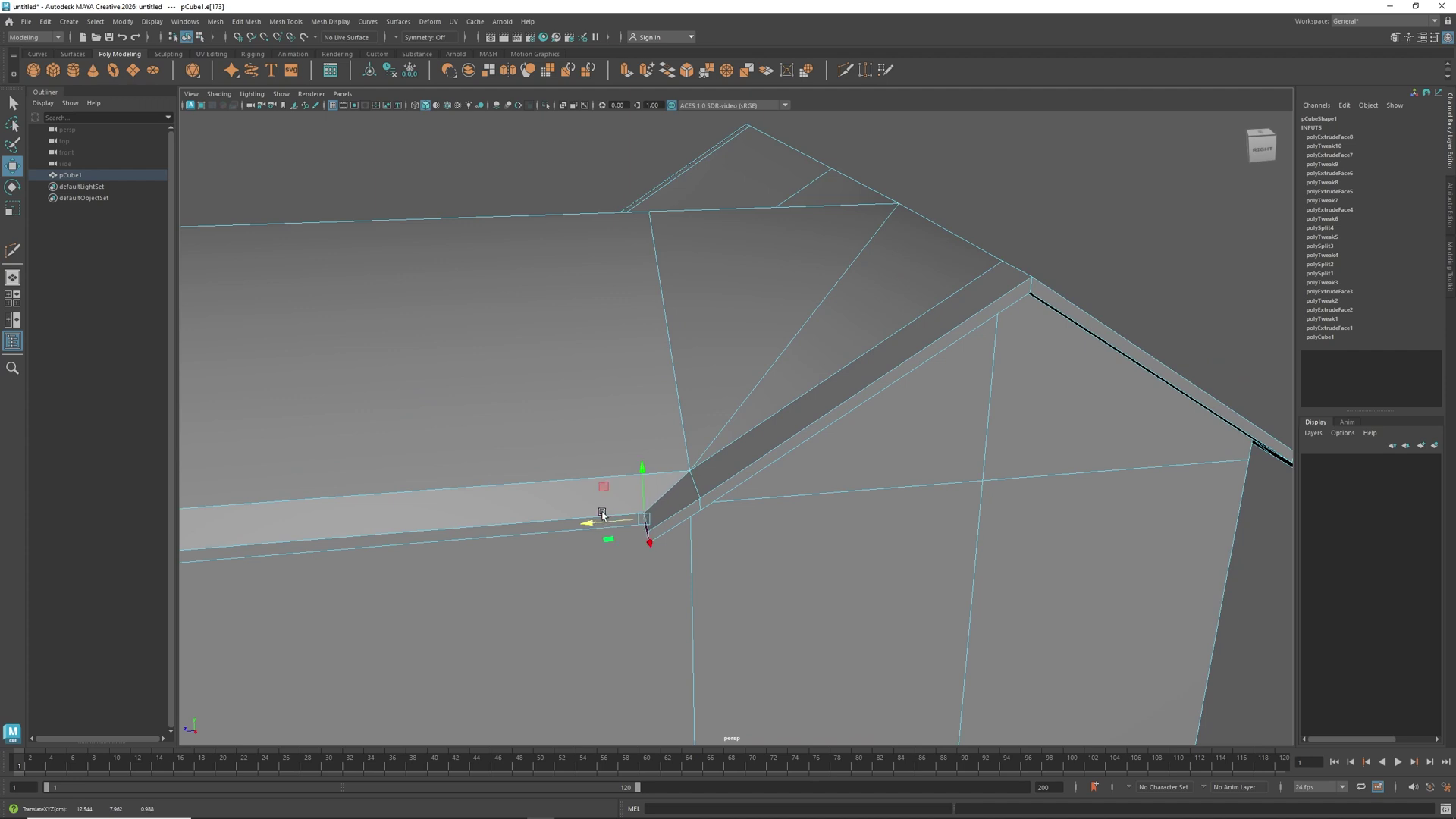
Raise the bottom edges of the short wing's outer eave trim and slide them horizontally to follow the gable slope.
left_click_drag(652, 492, 708, 516, "alt")
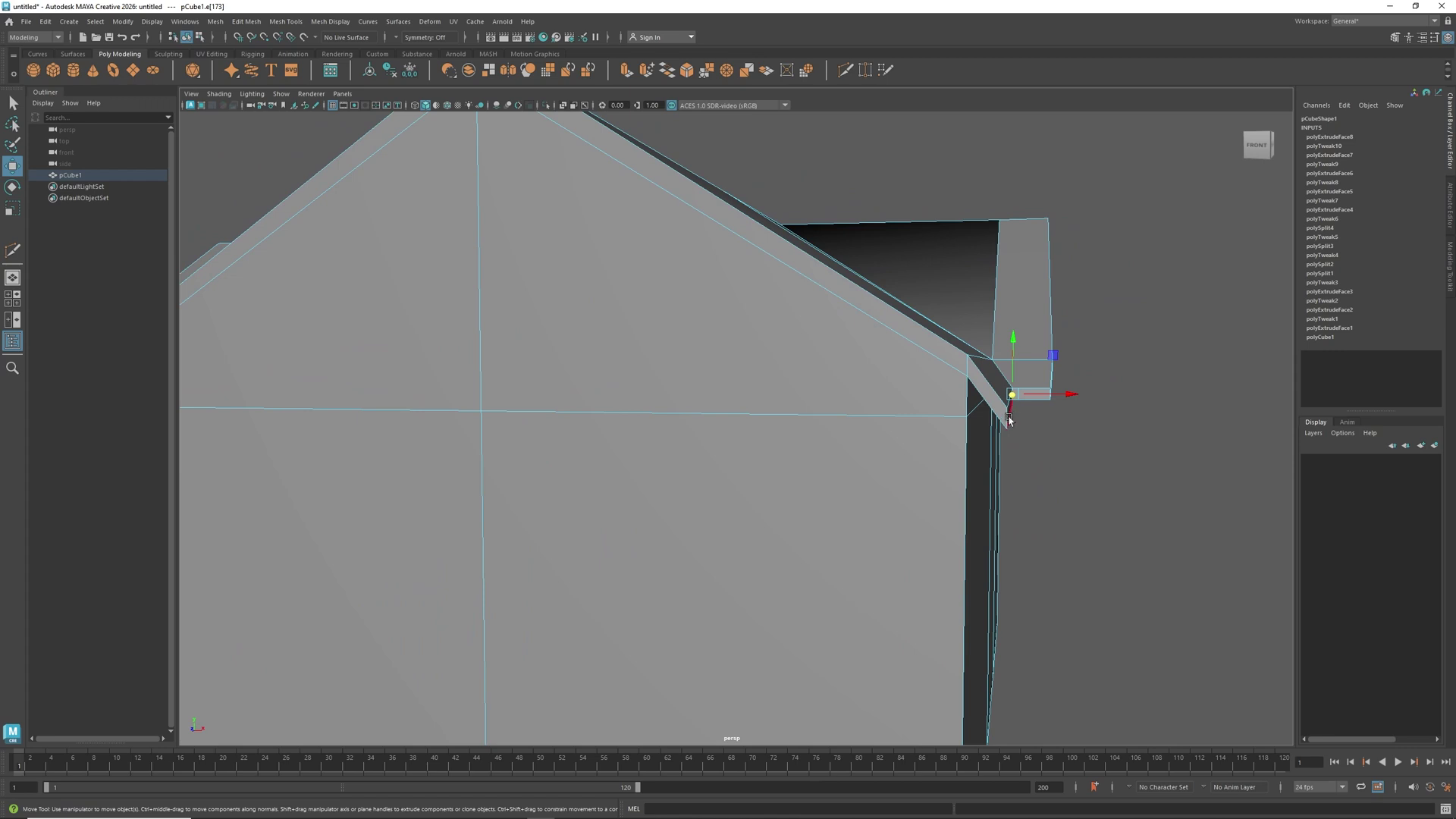
left_click_drag(1044, 425, 928, 411, "alt")
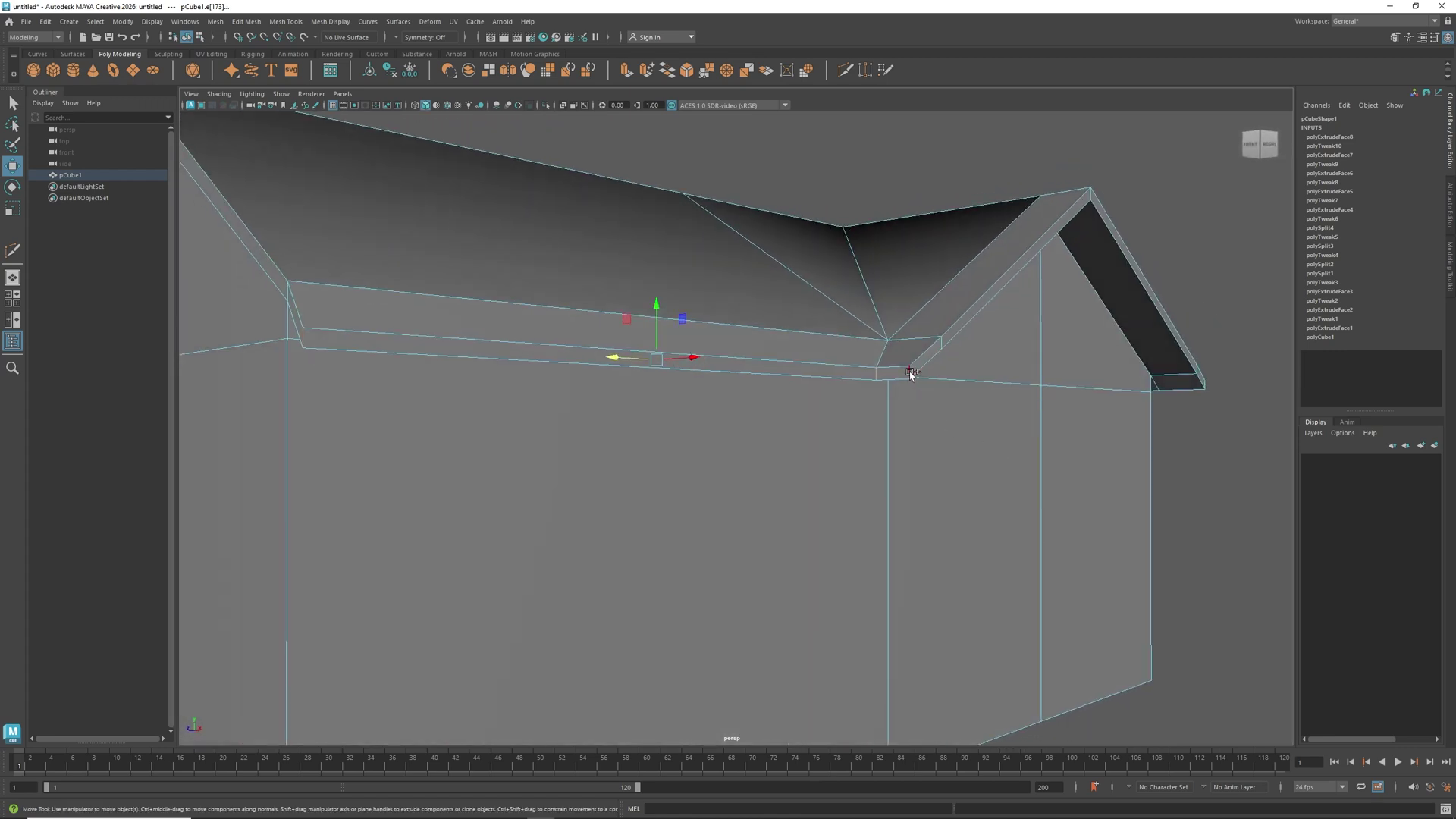
left_click_drag(674, 335, 778, 452)
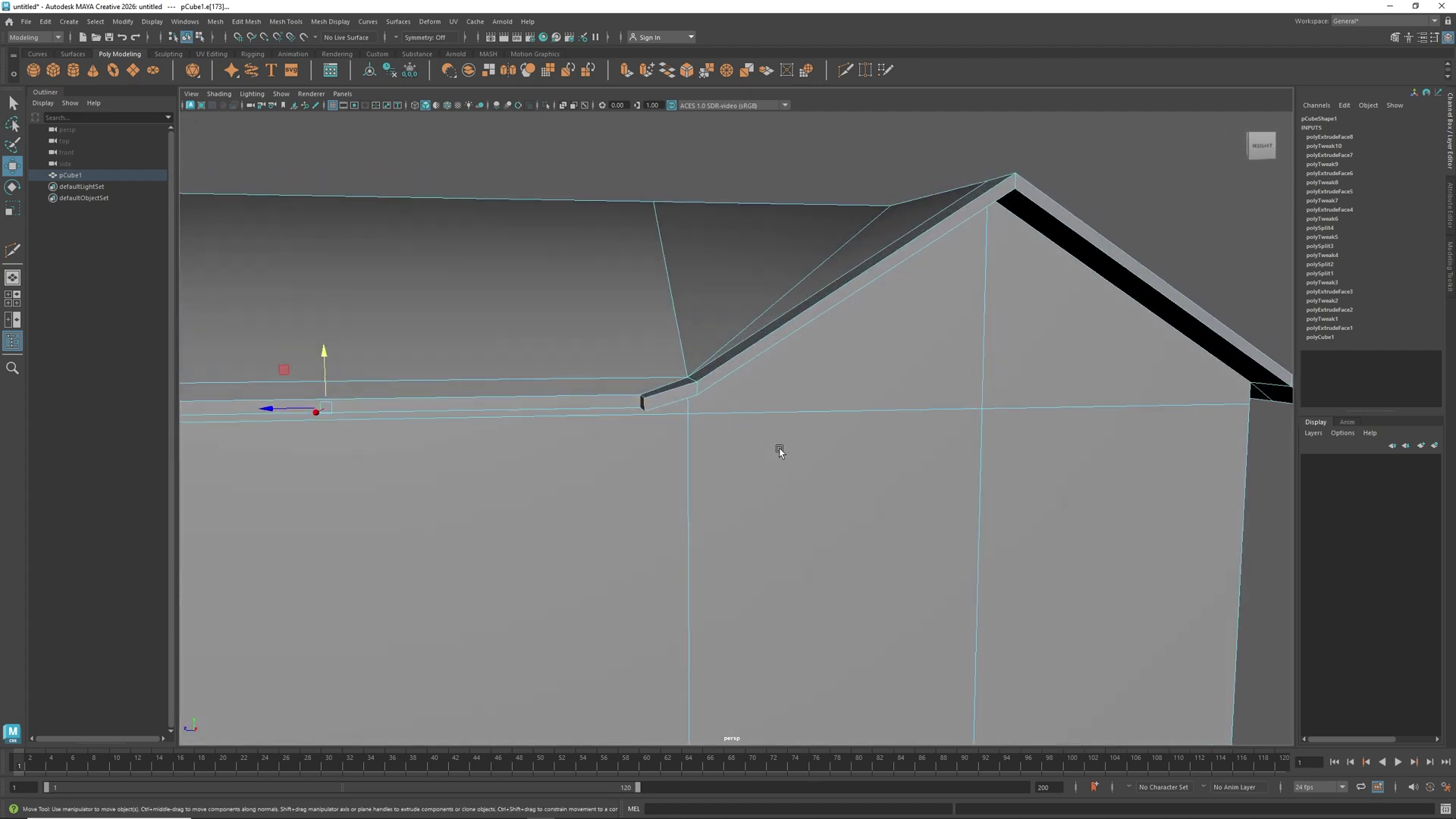
left_click_drag(604, 414, 655, 408, "alt")
scroll(654, 409, "down", 3)
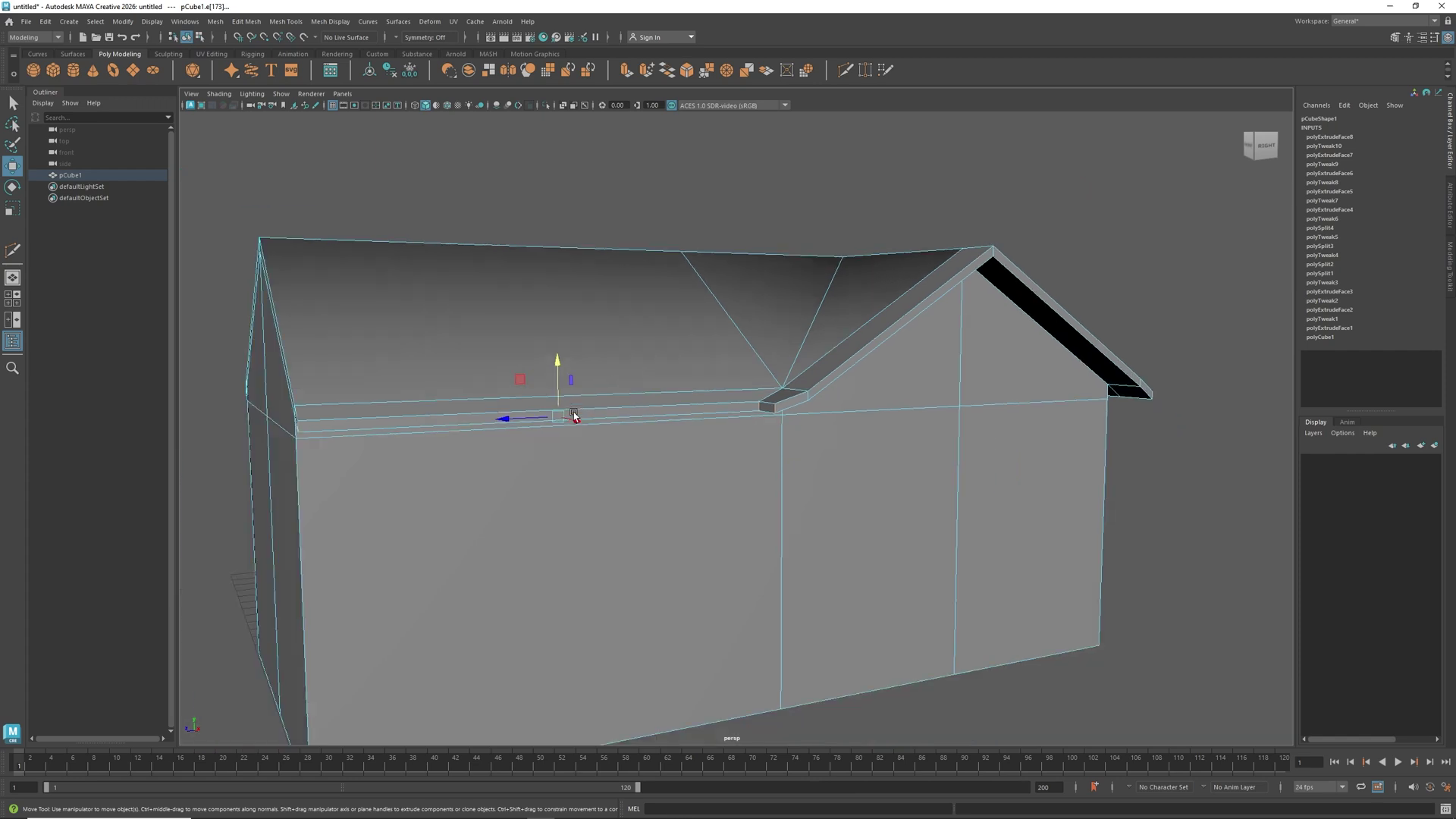
left_click_drag(537, 462, 613, 395, "alt")
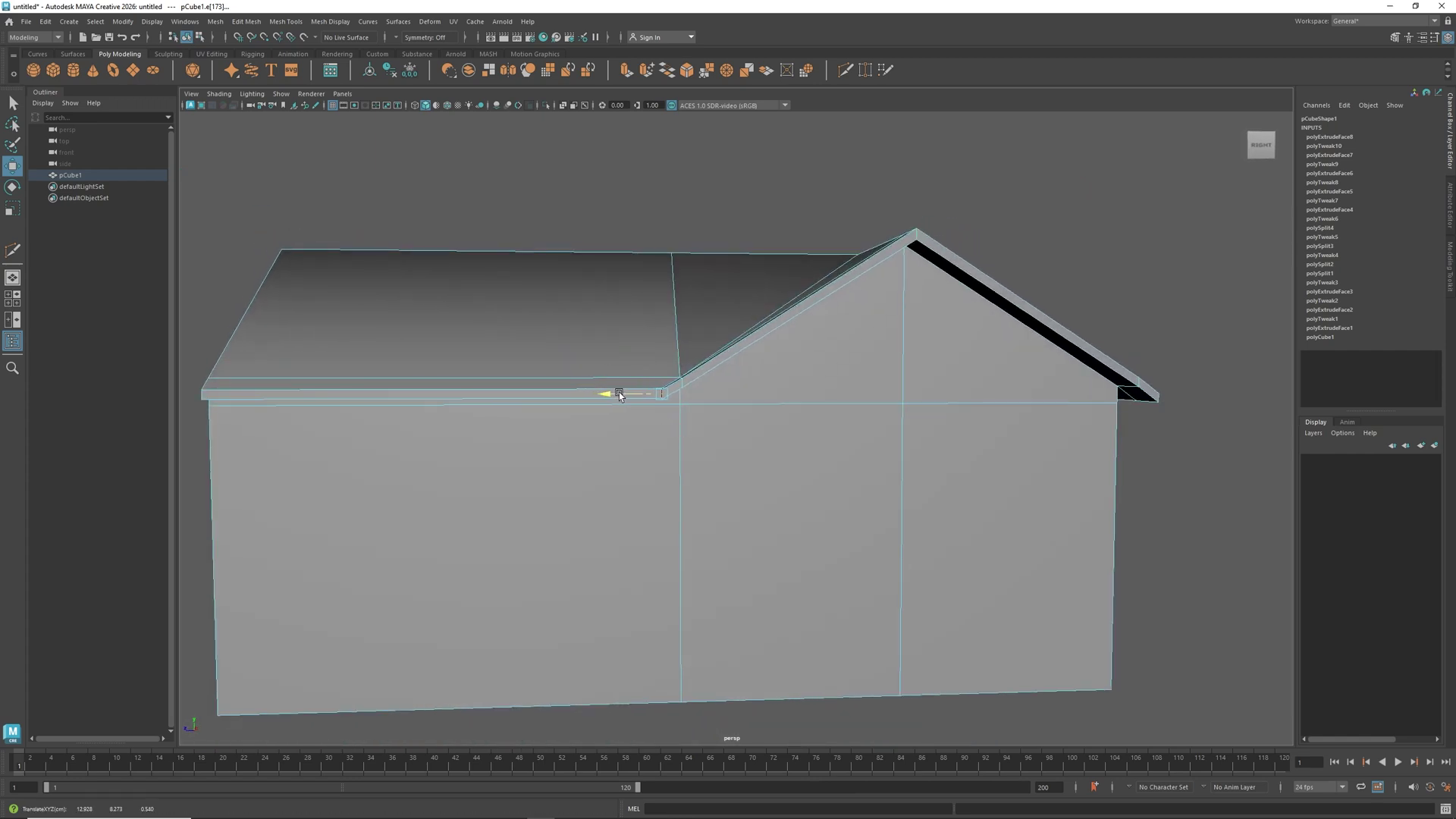
Move the bottom edge of the short wing's inner eave trim slightly inward toward the wall and up.
left_click_drag(679, 444, 655, 421, "alt")
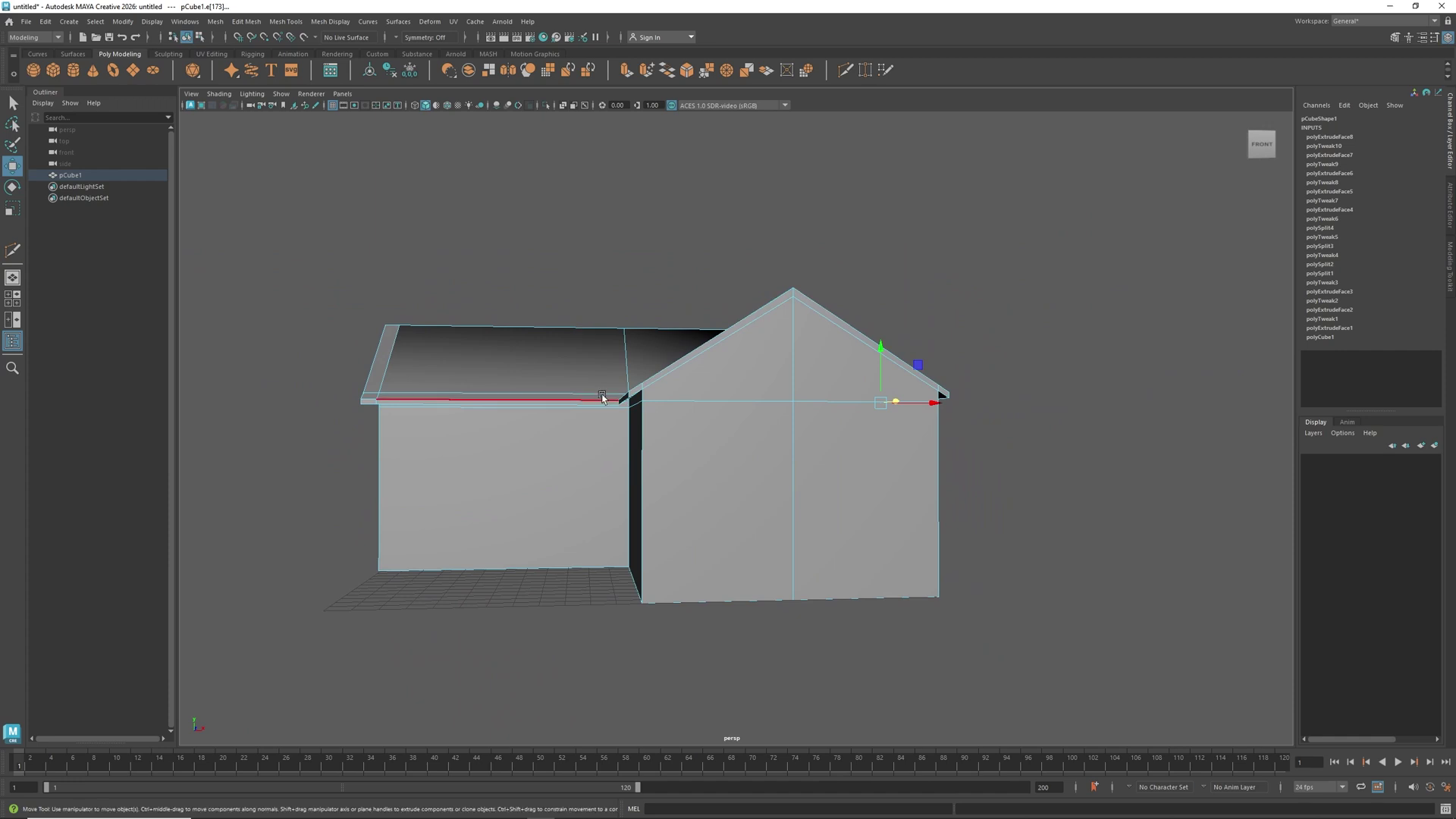
scroll(593, 389, "up", 5)
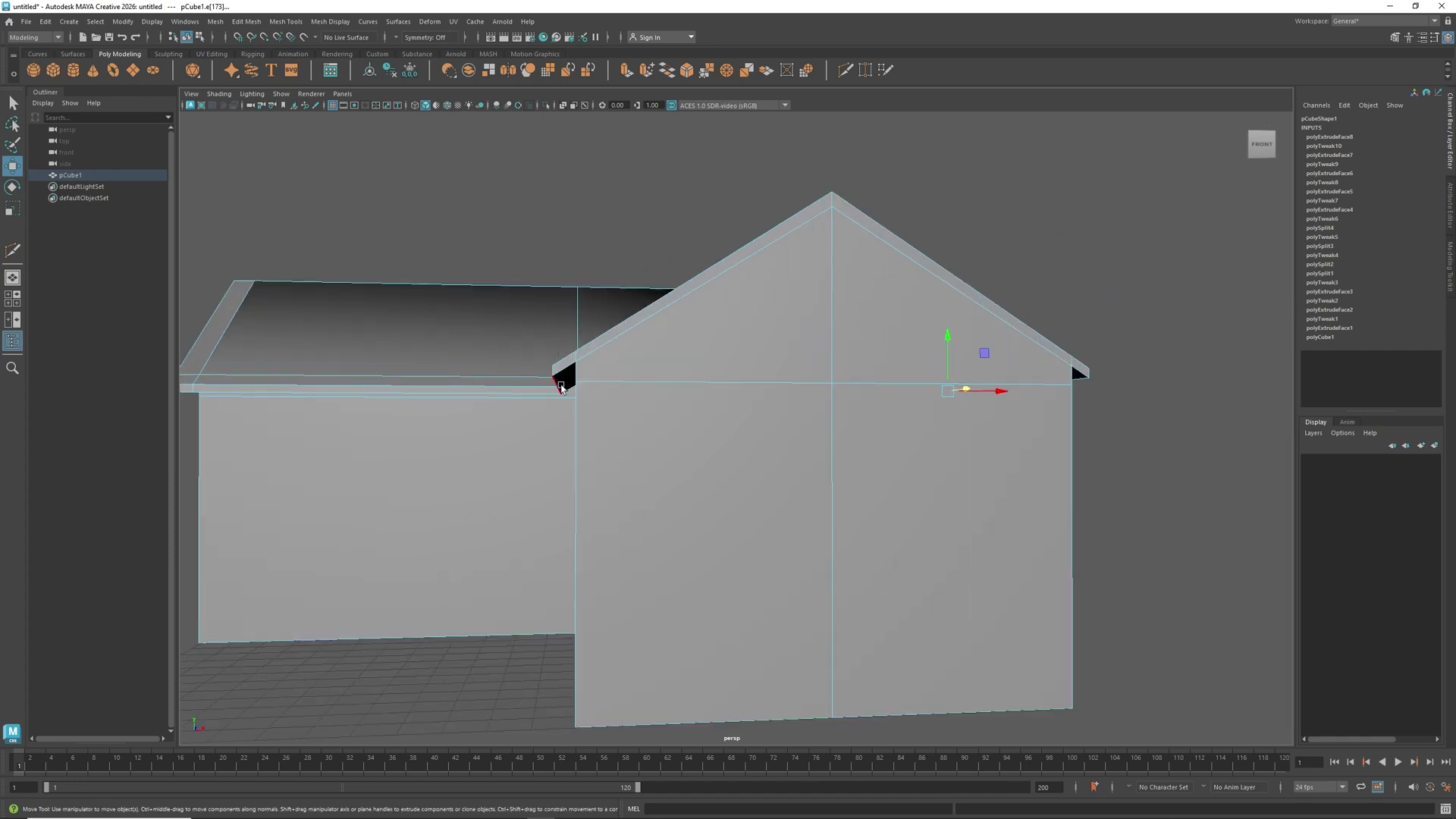
left_click(561, 387)
middle_click_drag(553, 437, 579, 456, "alt")
scroll(576, 520, "up", 2)
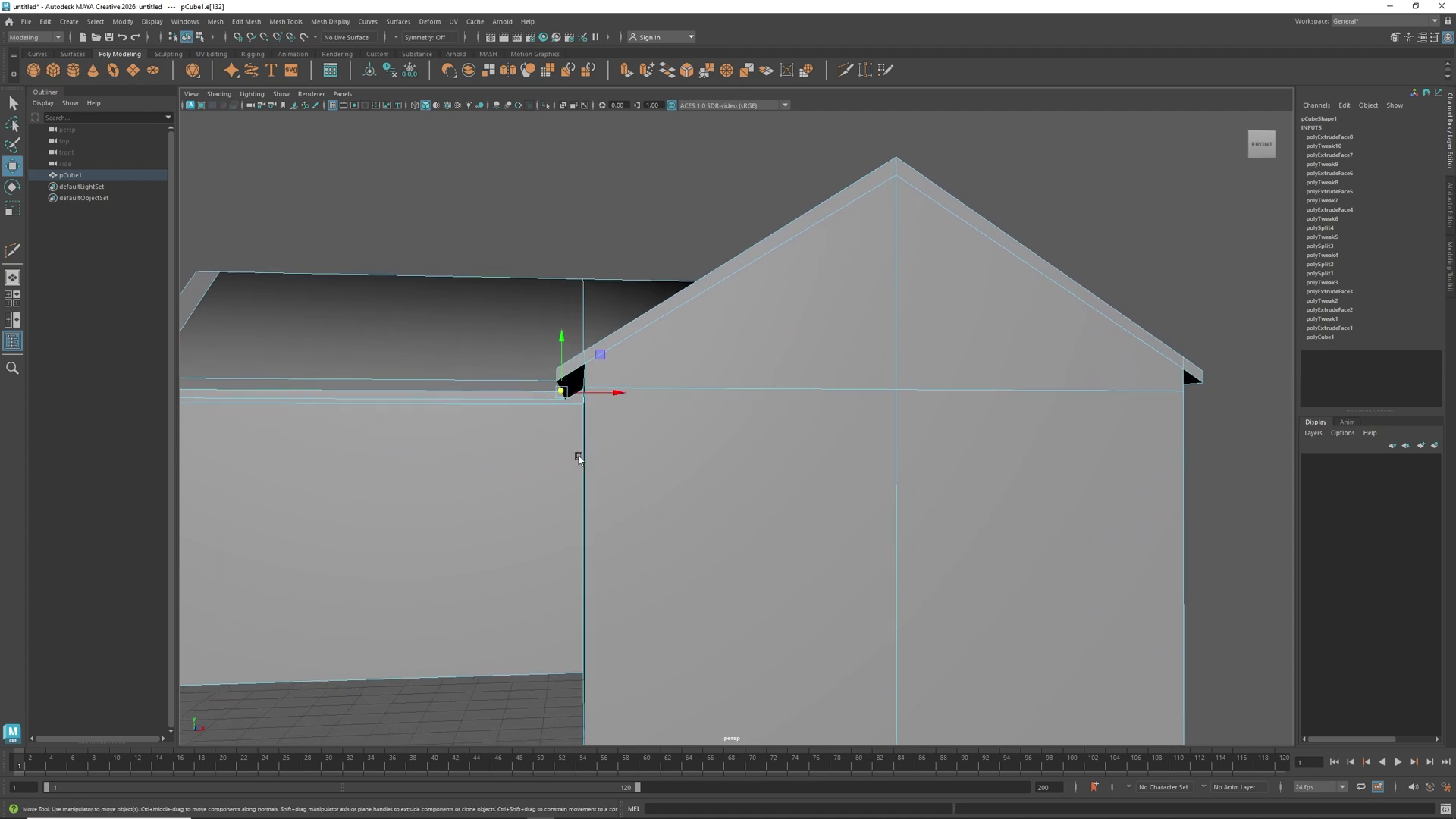
scroll(578, 456, "up", 2)
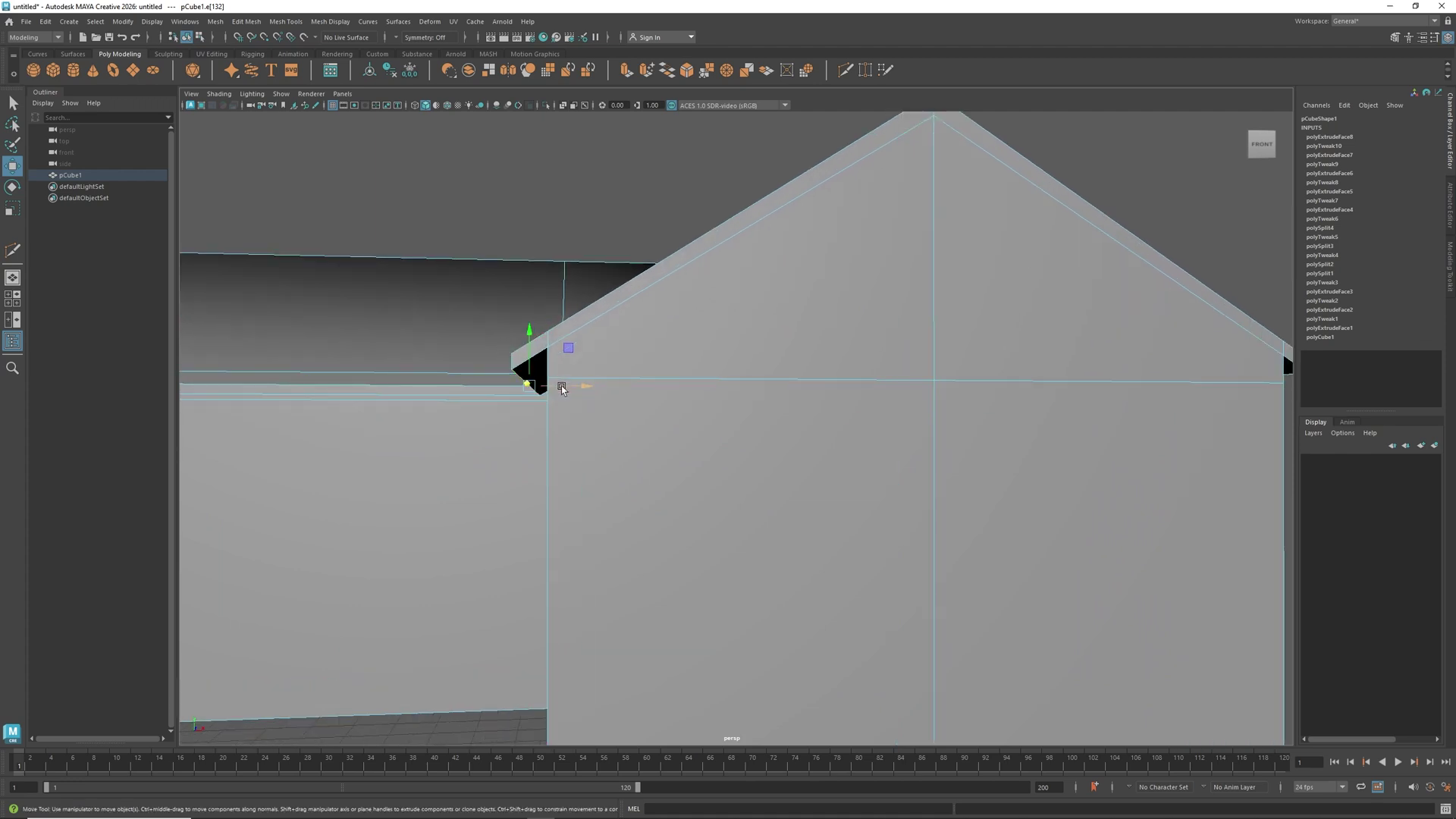
left_click_drag(562, 388, 568, 388)
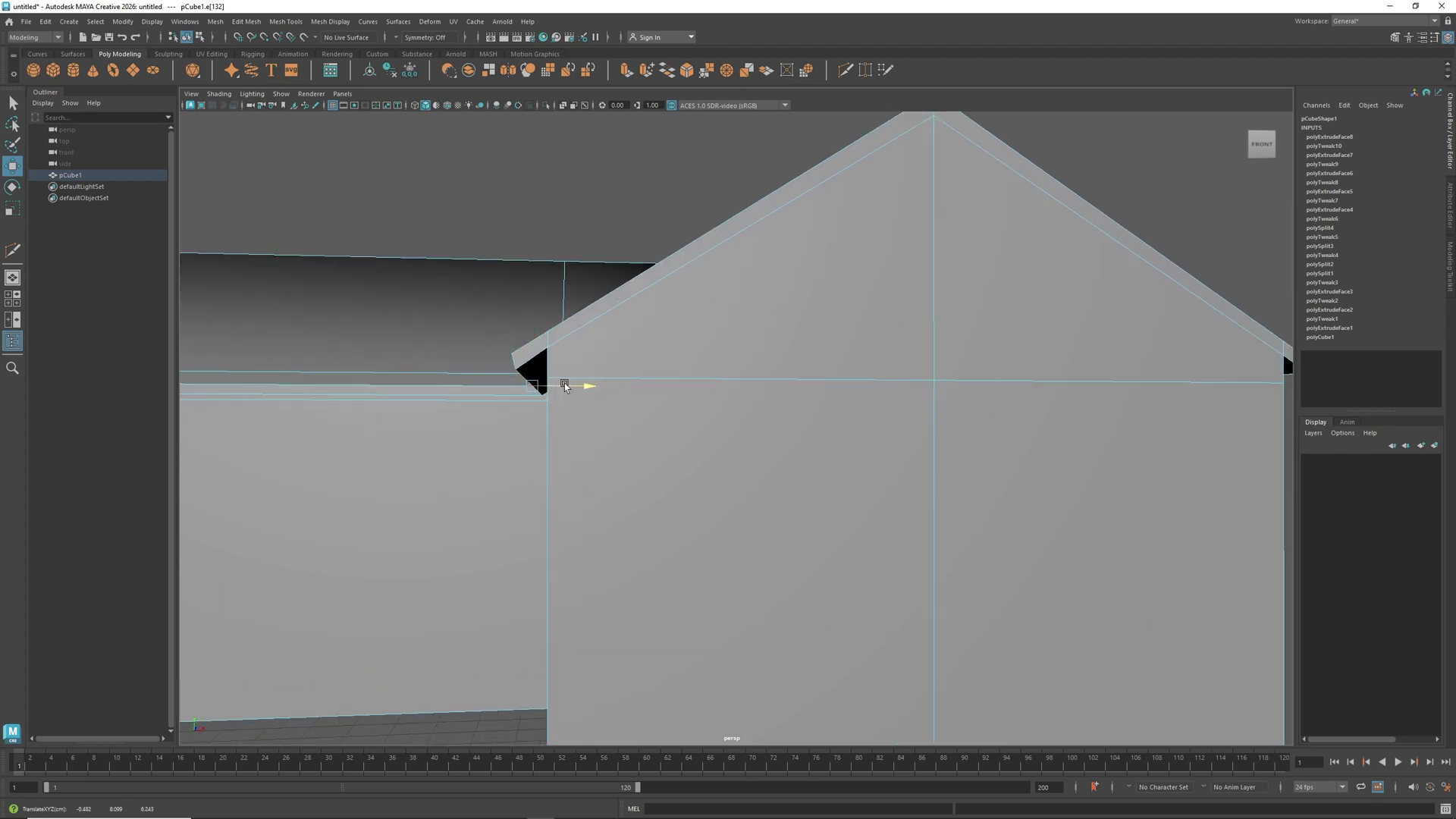
left_click_drag(530, 357, 530, 353)
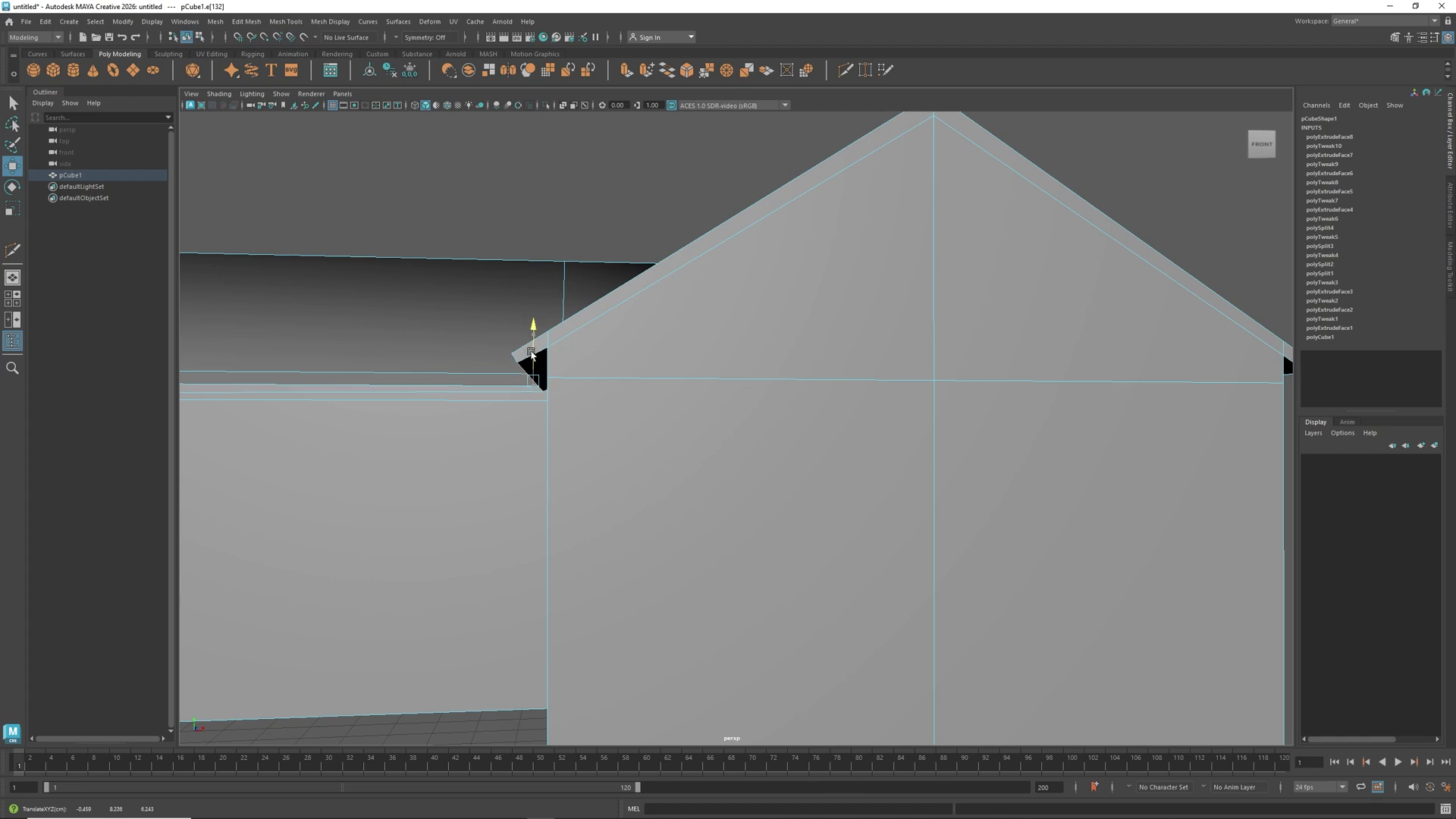
Move the bottom edges of the long wing's inner eave trim inward toward the wall and slightly up.
left_click_drag(478, 445, 546, 472, "alt")
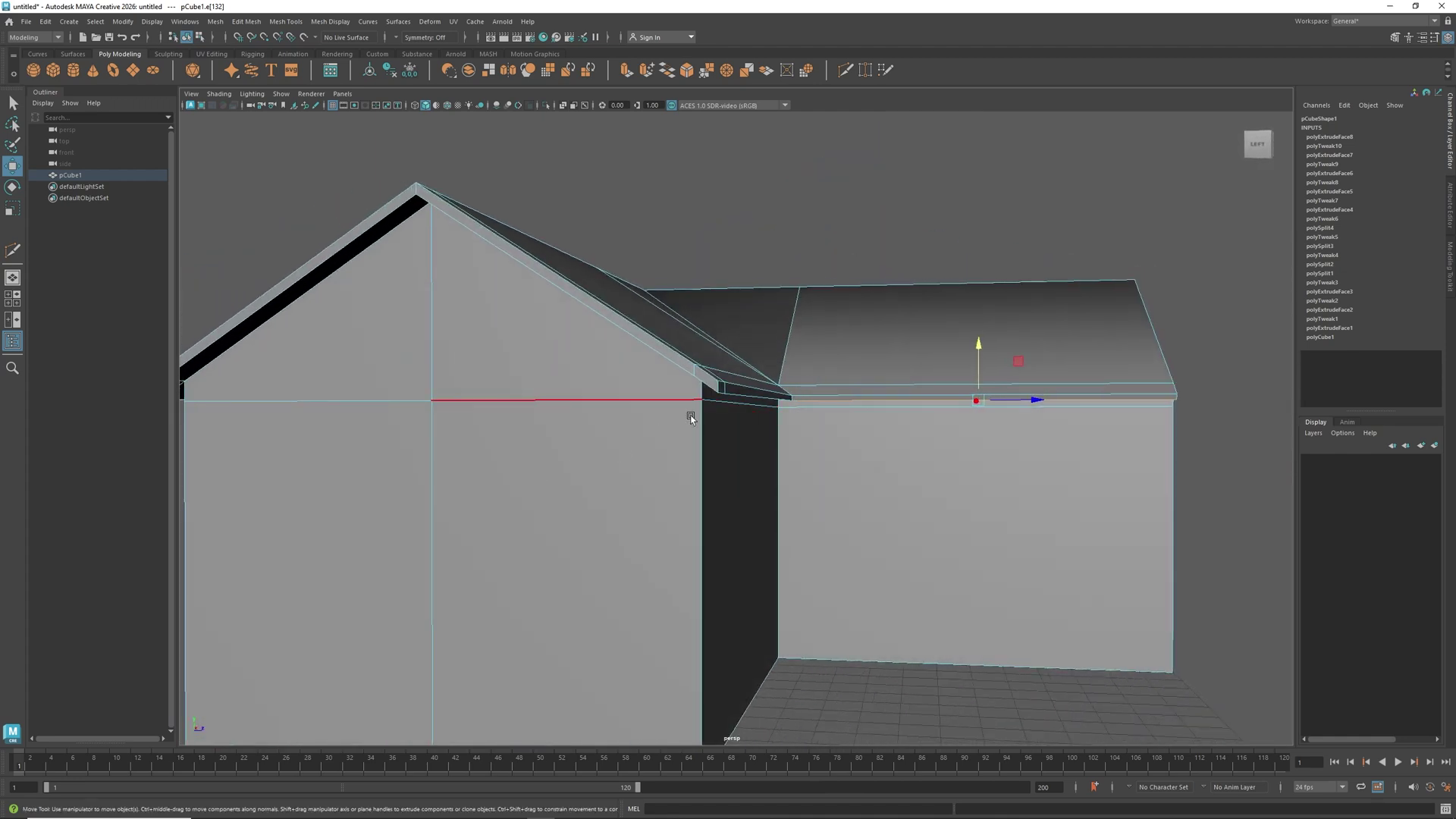
left_click(758, 397)
scroll(714, 421, "up", 3)
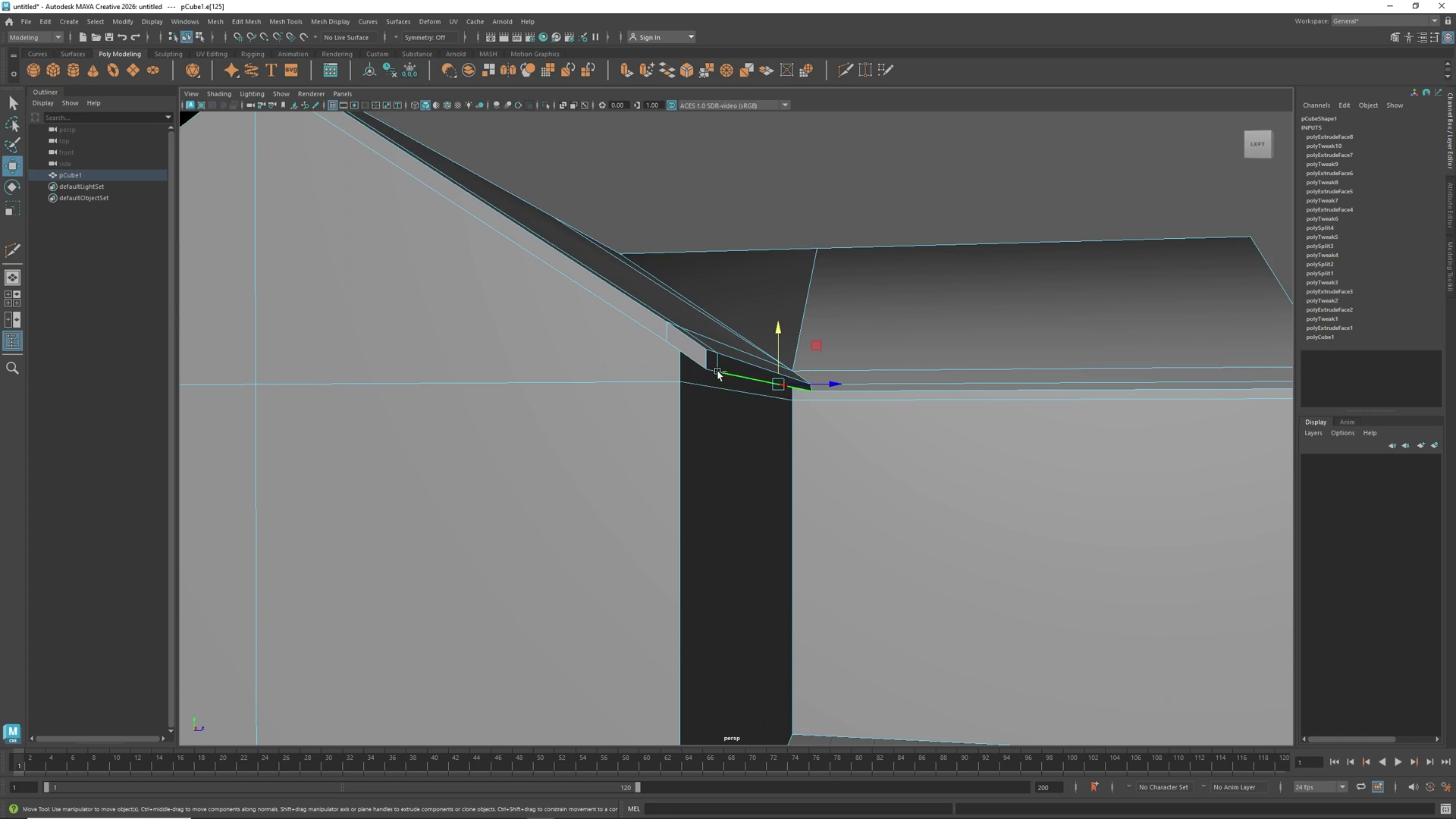
left_click_drag(806, 388, 800, 389)
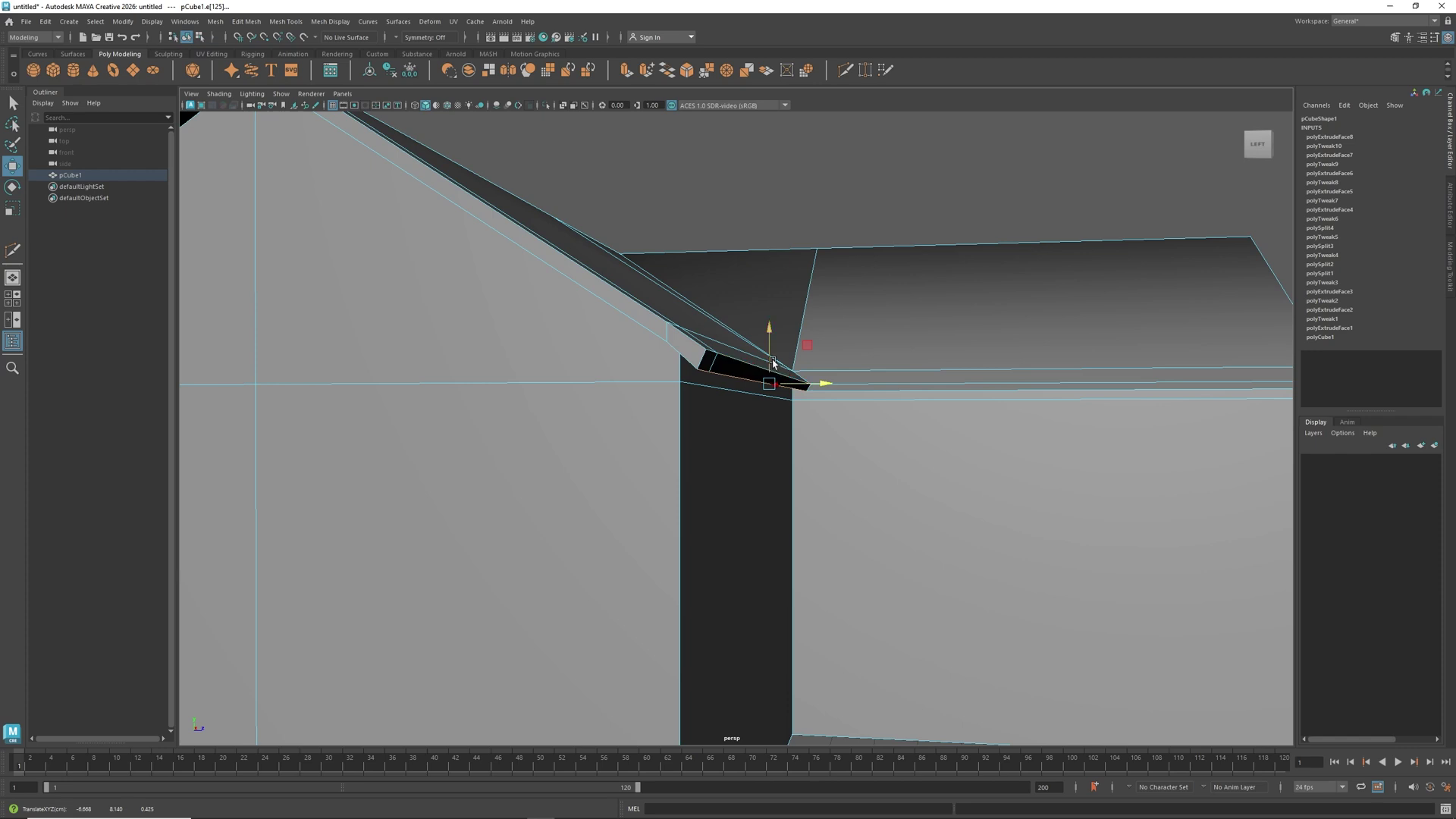
left_click_drag(773, 363, 778, 357)
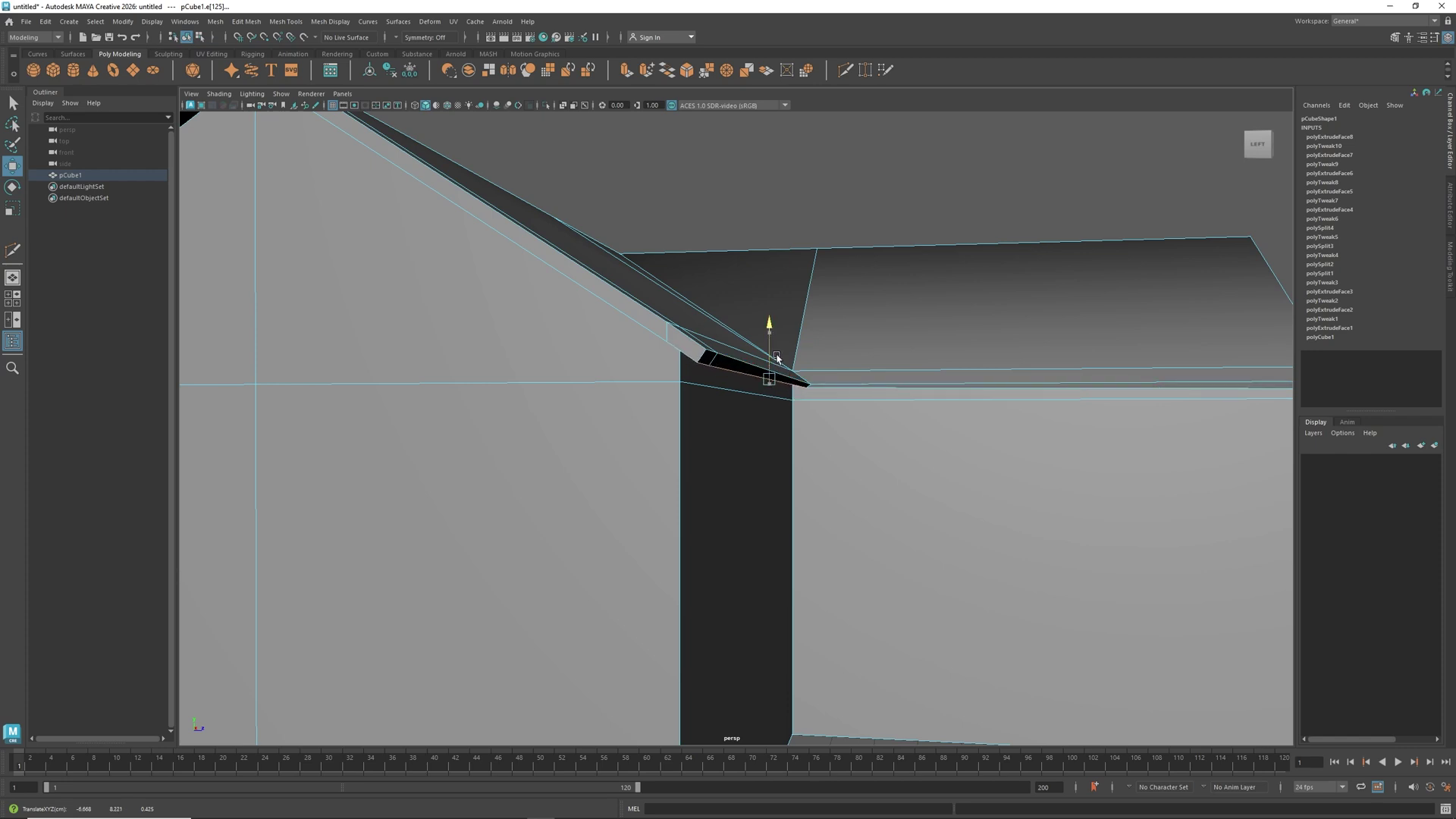
Move the bottom edges of the long wing's back eave trim diagonally inward and up to square them to the roof slope.
right_click_drag(728, 442, 429, 416, "alt")
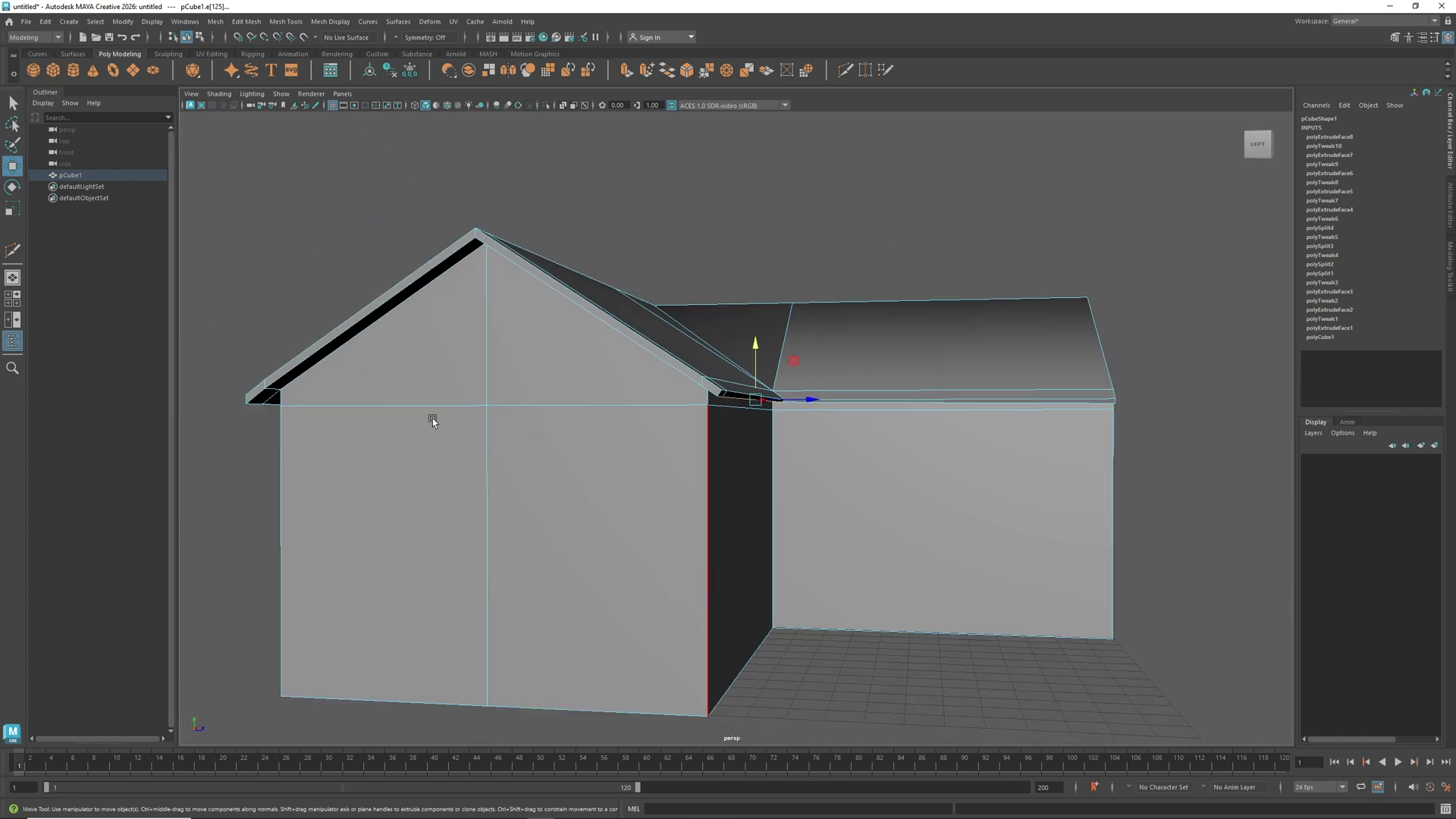
left_click_drag(429, 416, 489, 415, "alt")
right_click_drag(489, 414, 618, 396, "alt")
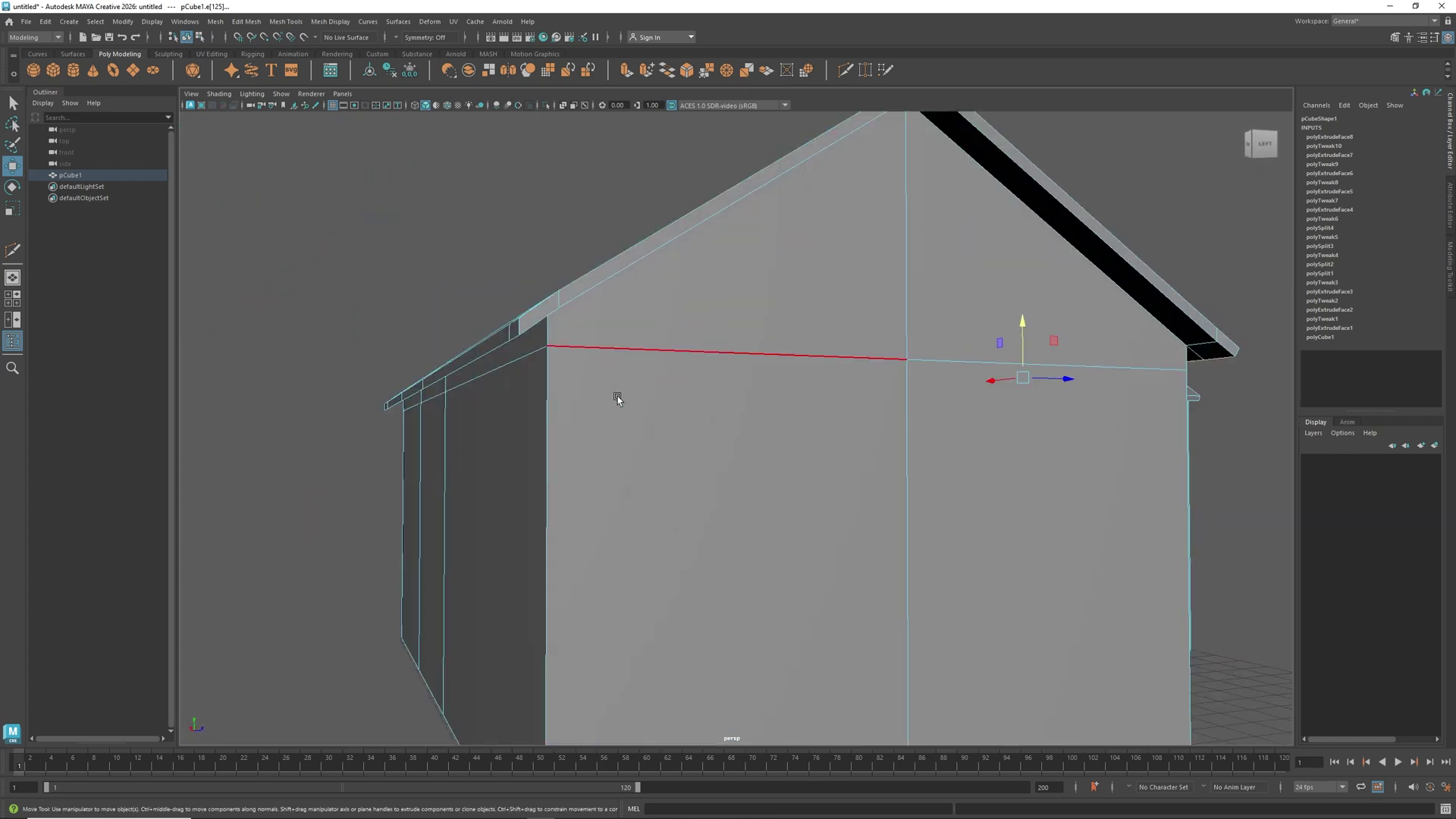
left_click(514, 343)
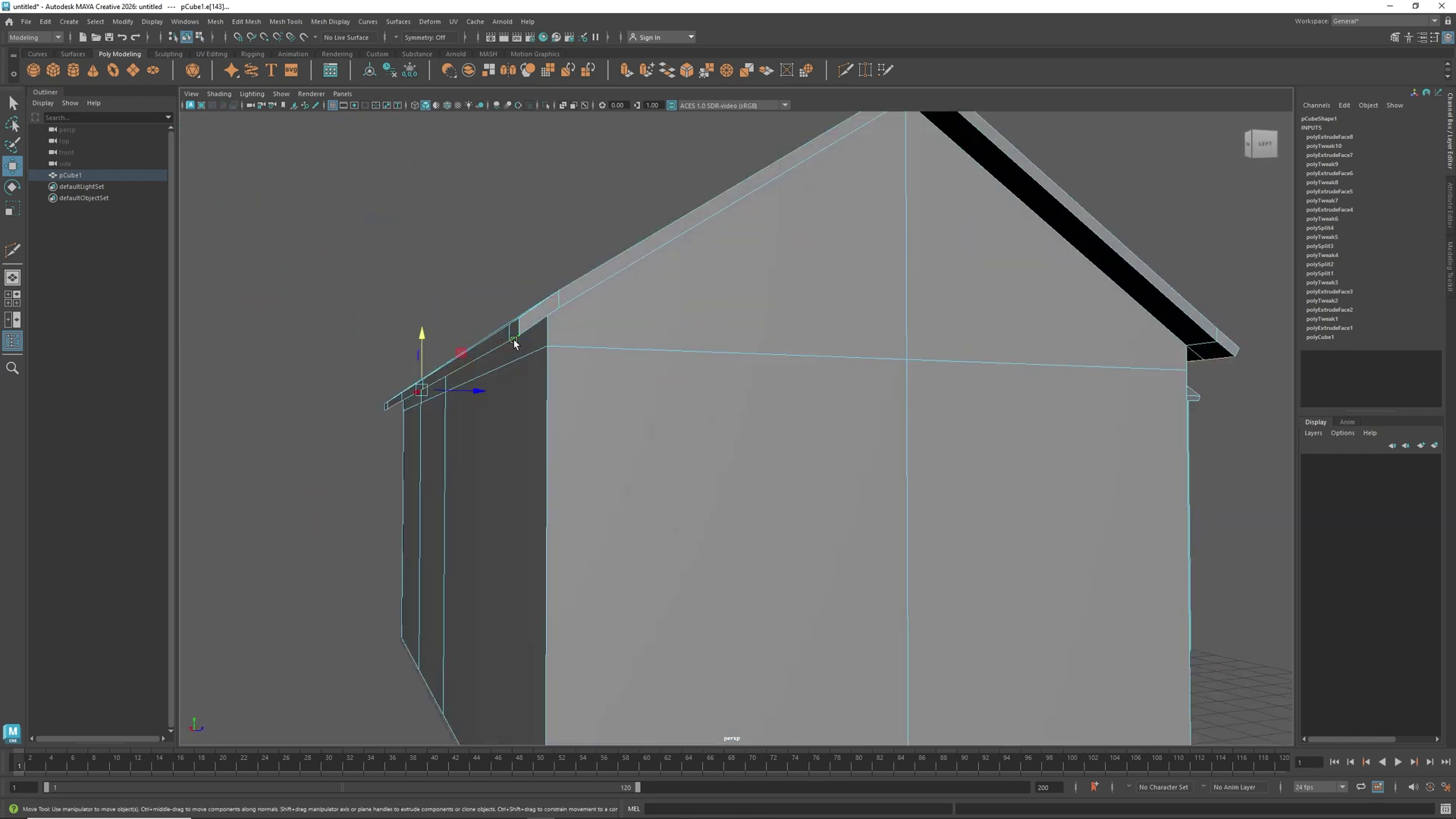
left_click_drag(476, 414, 468, 427, "alt")
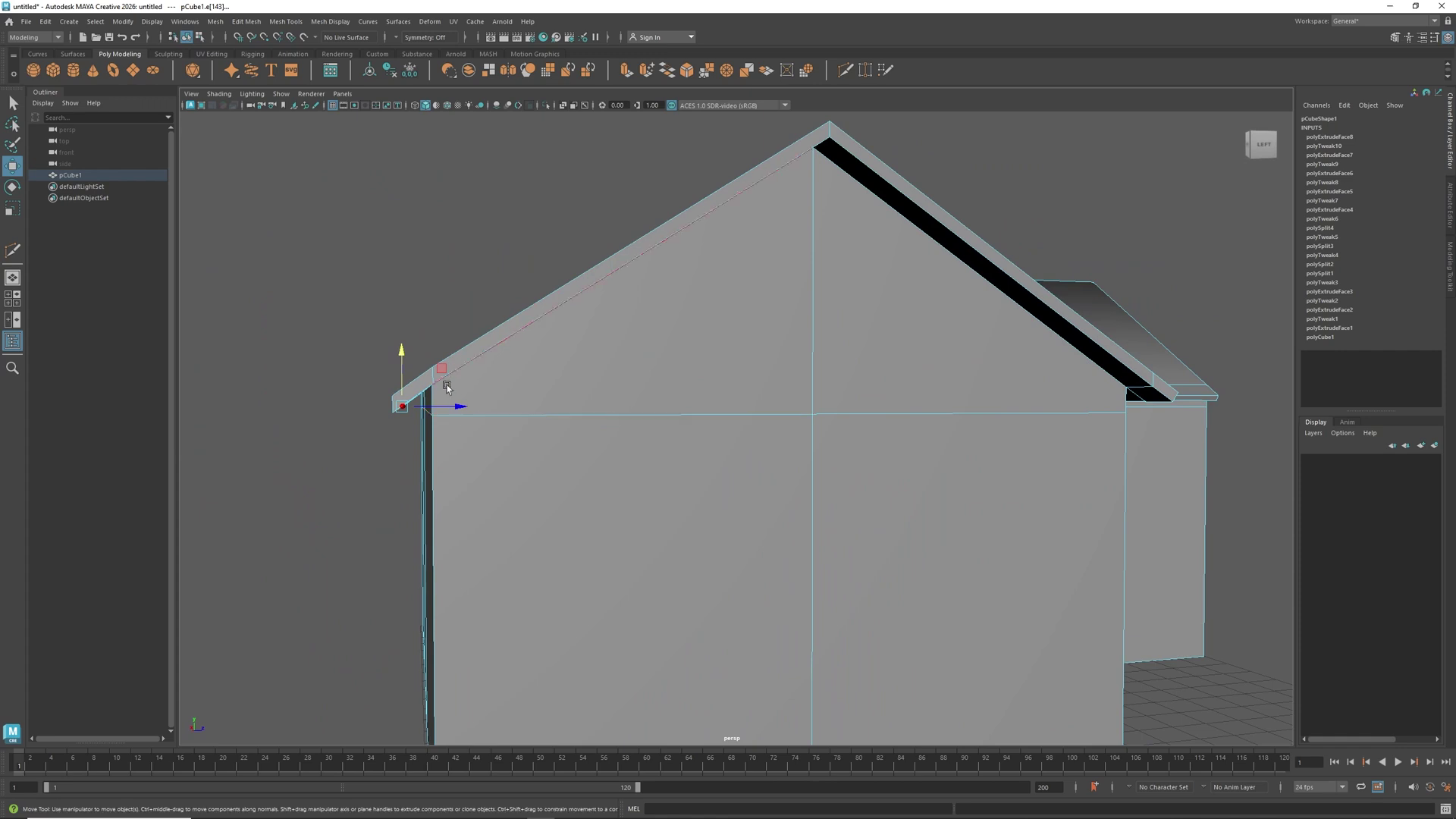
left_click_drag(443, 368, 443, 368)
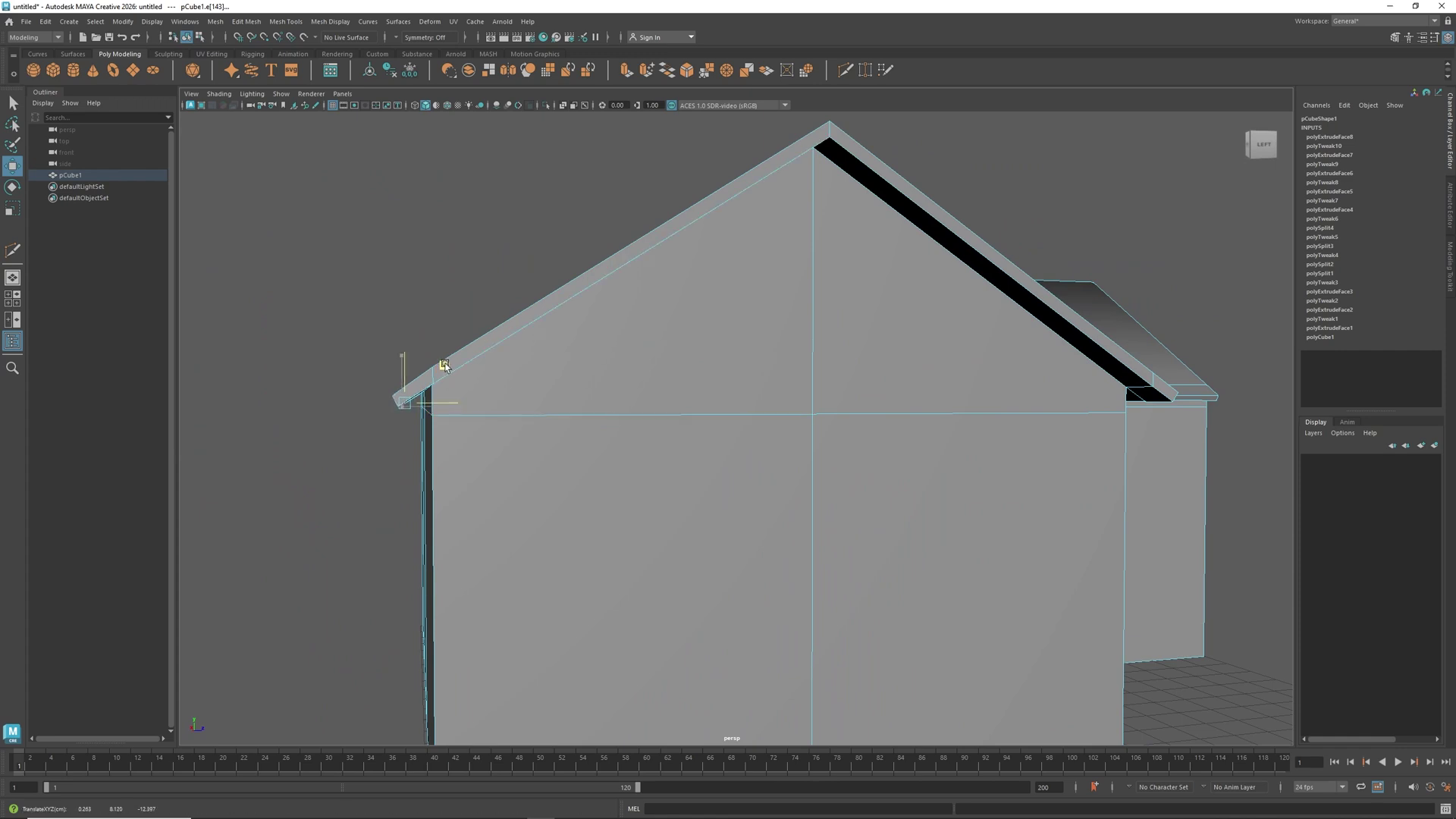
Move the bottom edge of the corner eave piece beside the long wing's gable inward and slightly up, in line with the gable trim.
left_click_drag(432, 507, 671, 504, "alt")
scroll(602, 404, "up", 4)
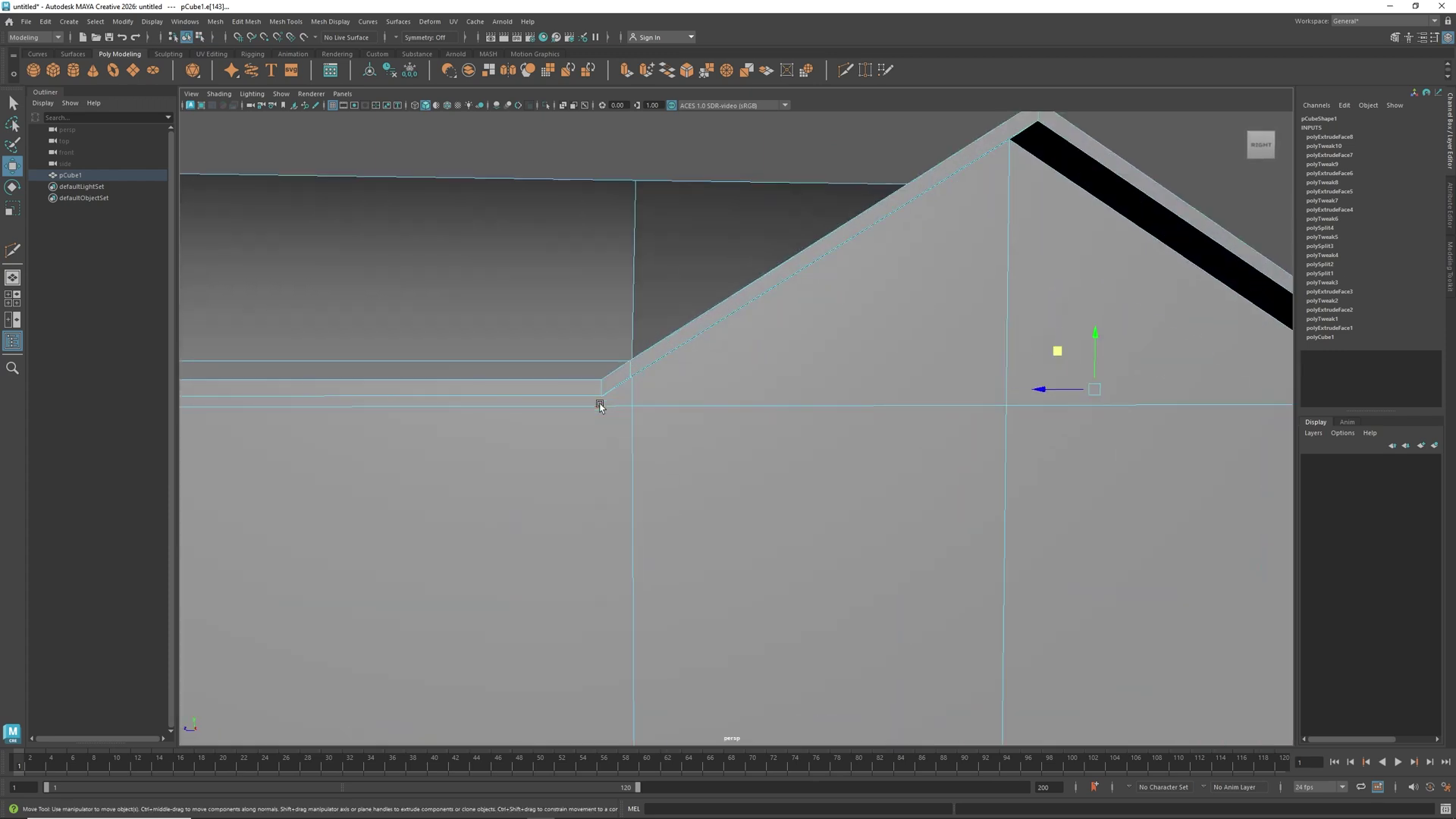
left_click_drag(571, 420, 573, 398, "alt")
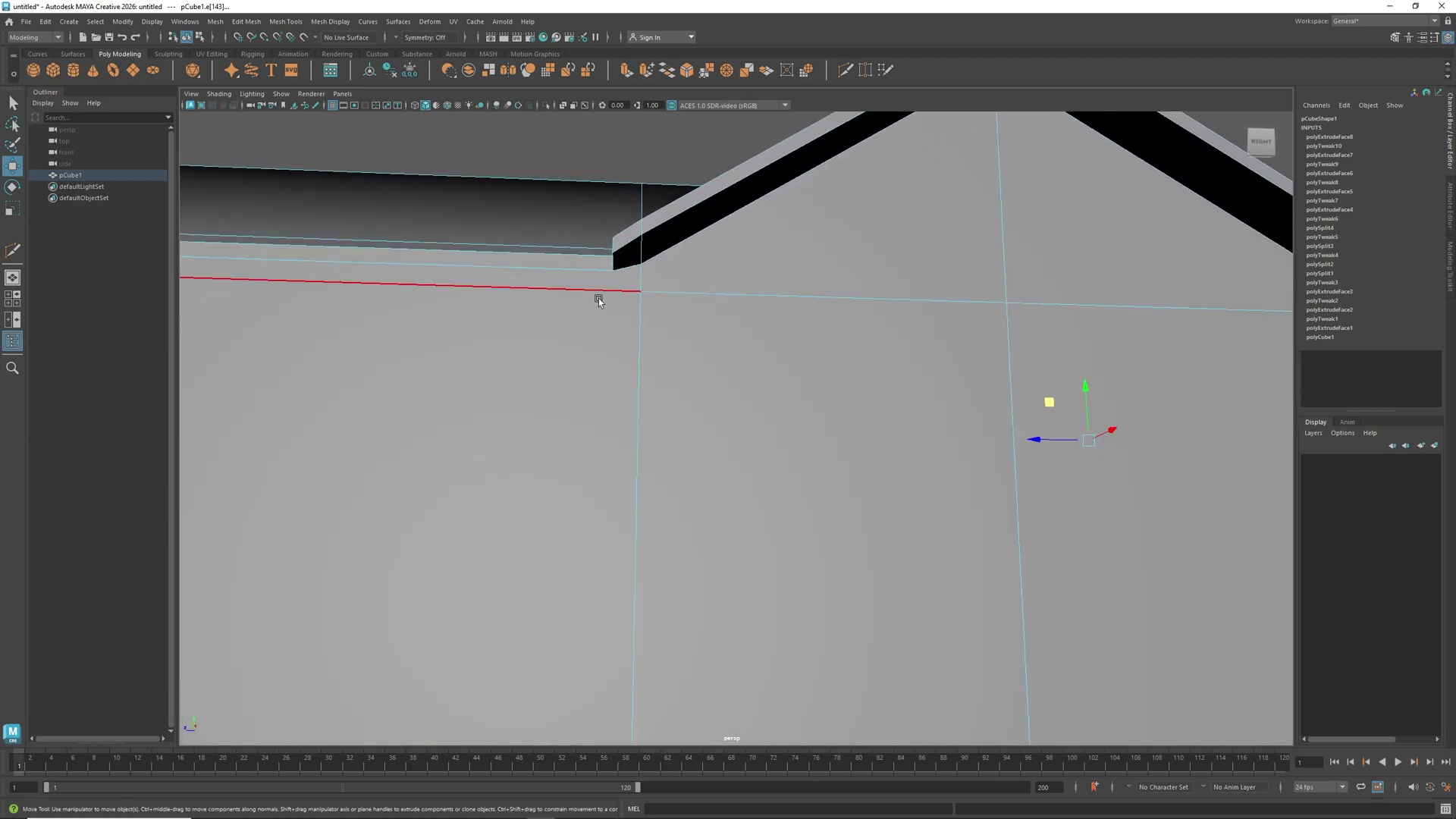
left_click(613, 261)
left_click_drag(673, 315, 683, 387, "alt")
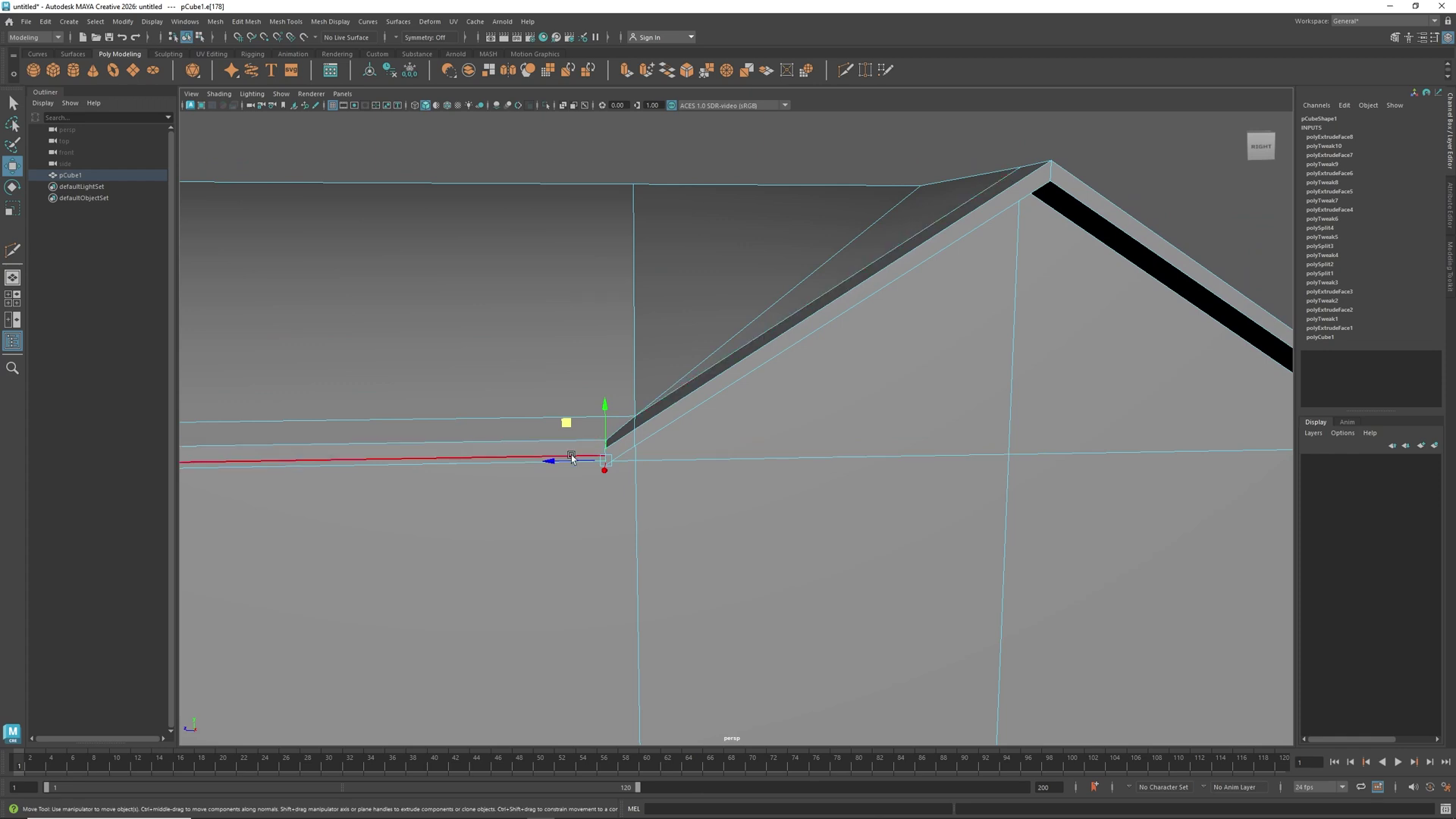
left_click_drag(569, 462, 602, 421)
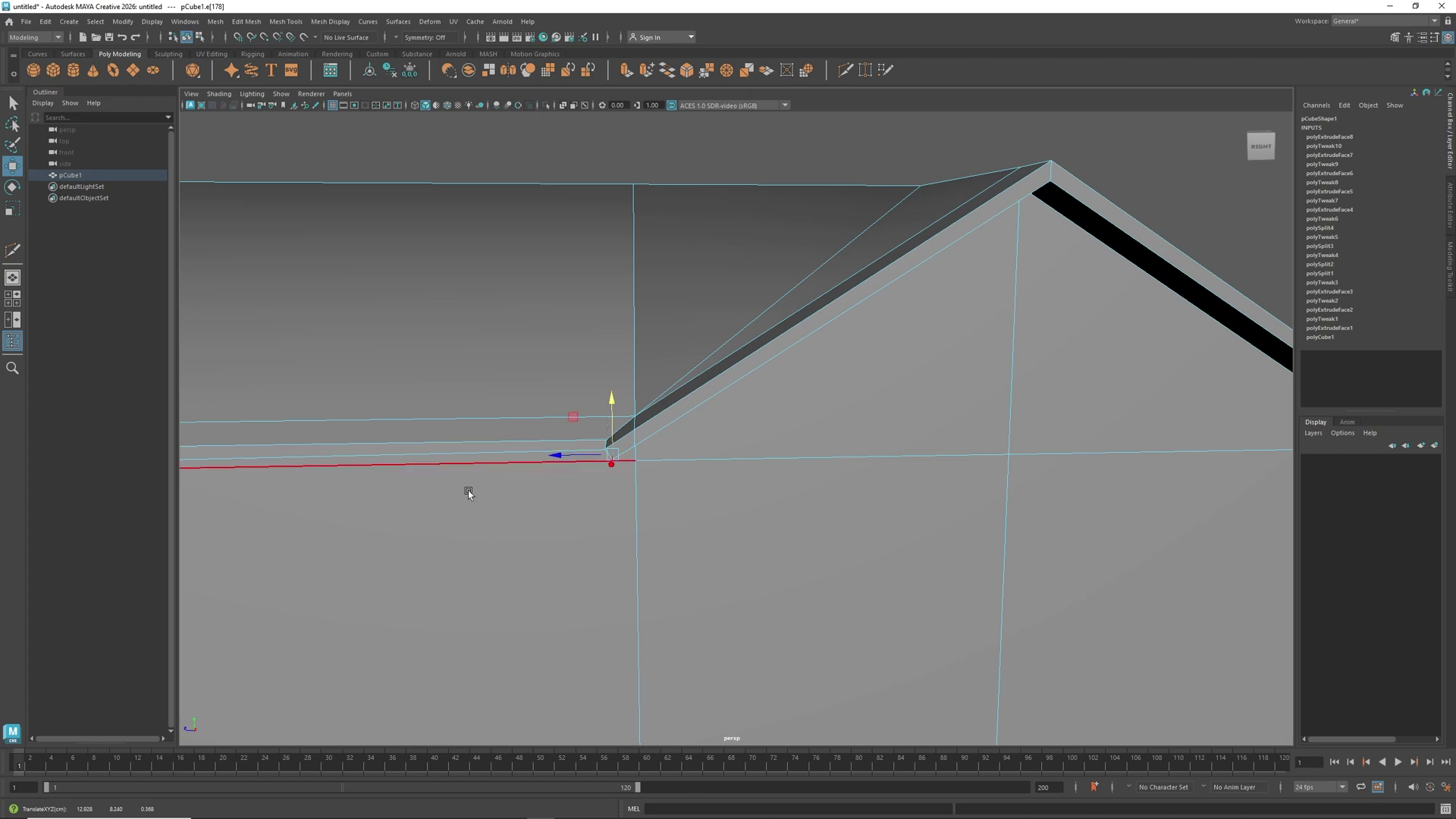
Move the bottom edge of the short wing's outer eave trim inward toward the wall and slightly up.
left_click_drag(467, 490, 506, 484, "alt")
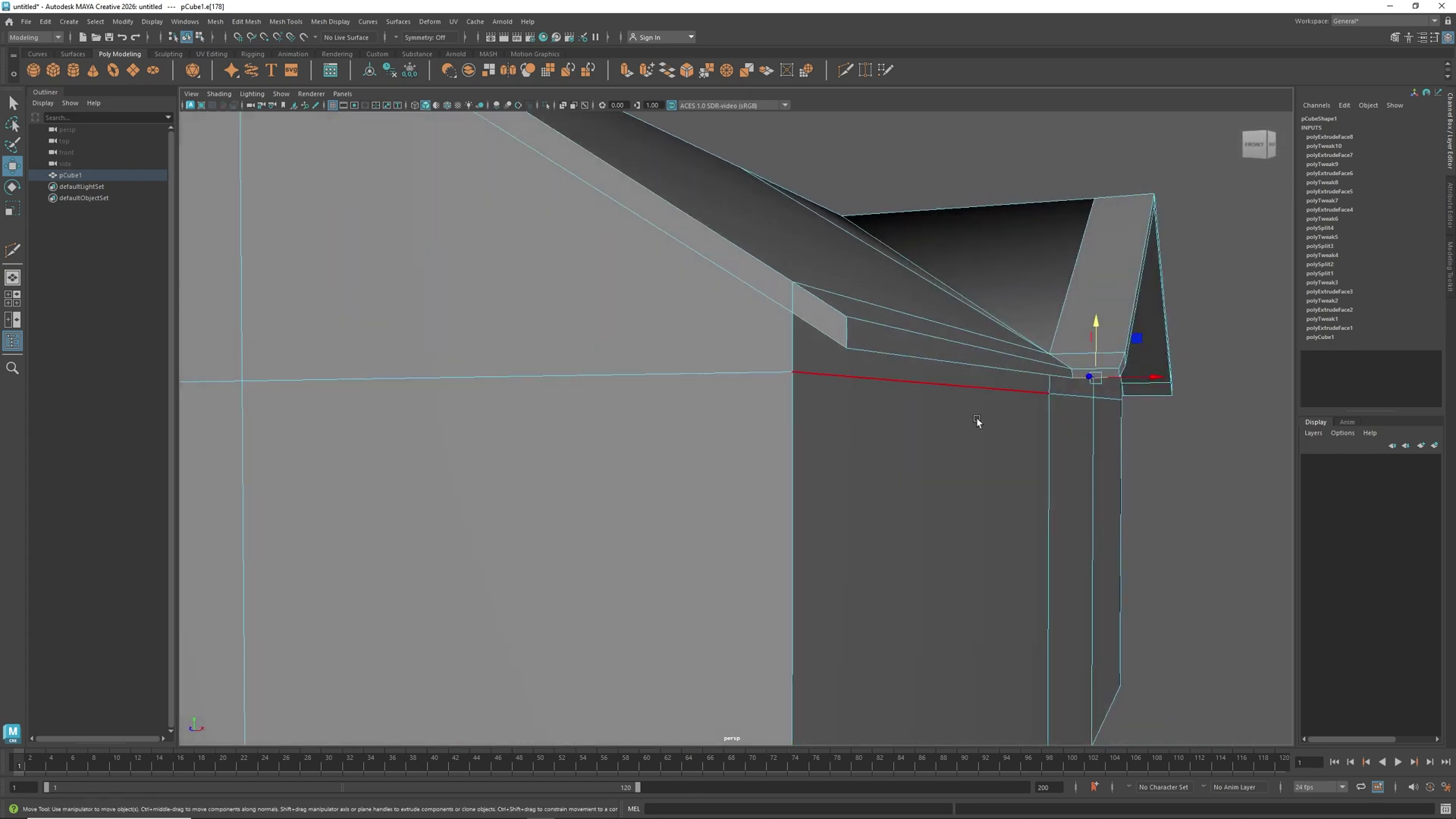
right_click_drag(844, 348, 809, 345)
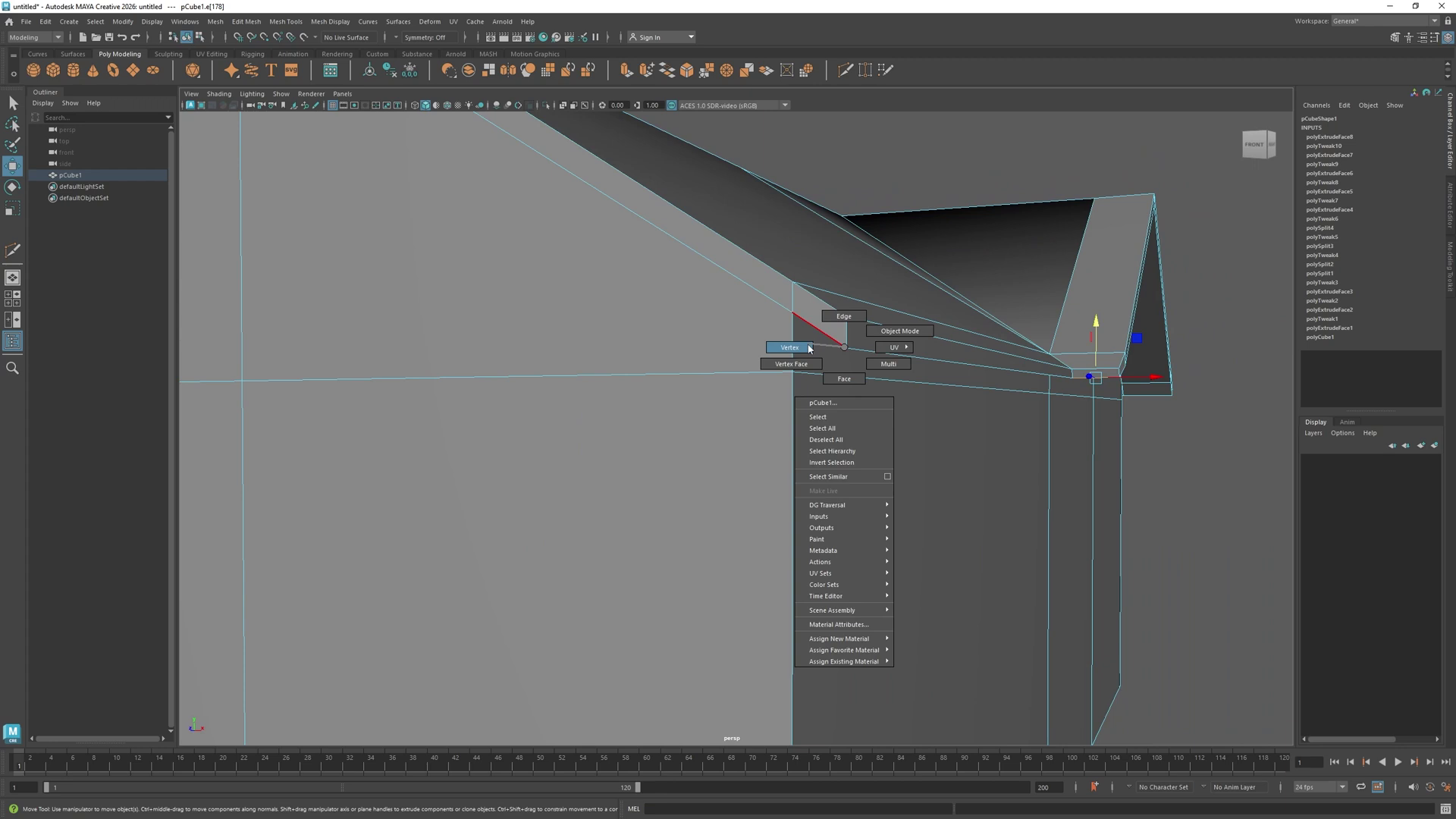
right_click_drag(809, 347, 839, 317)
left_click(922, 359)
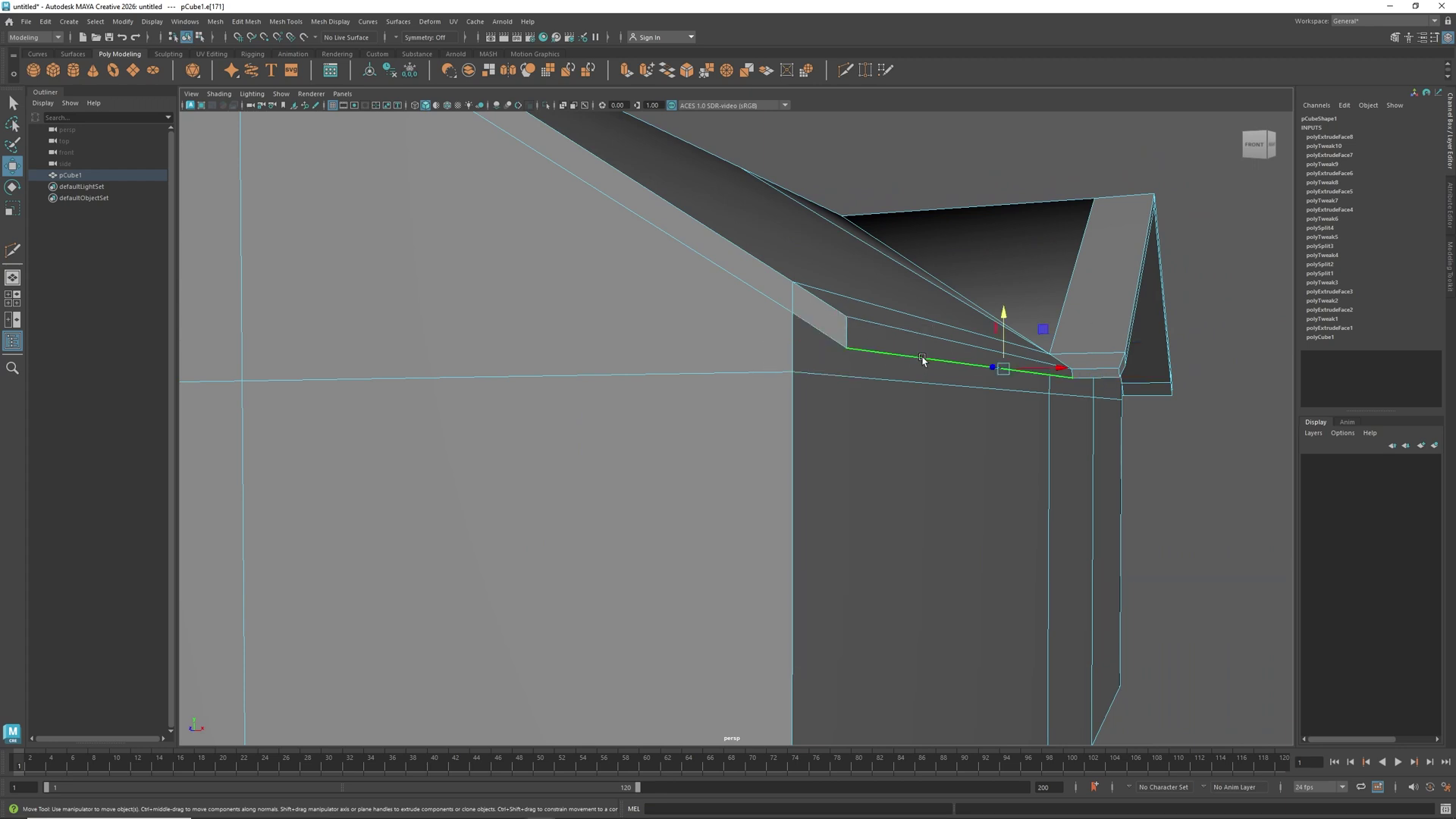
left_click_drag(1042, 373, 1035, 326)
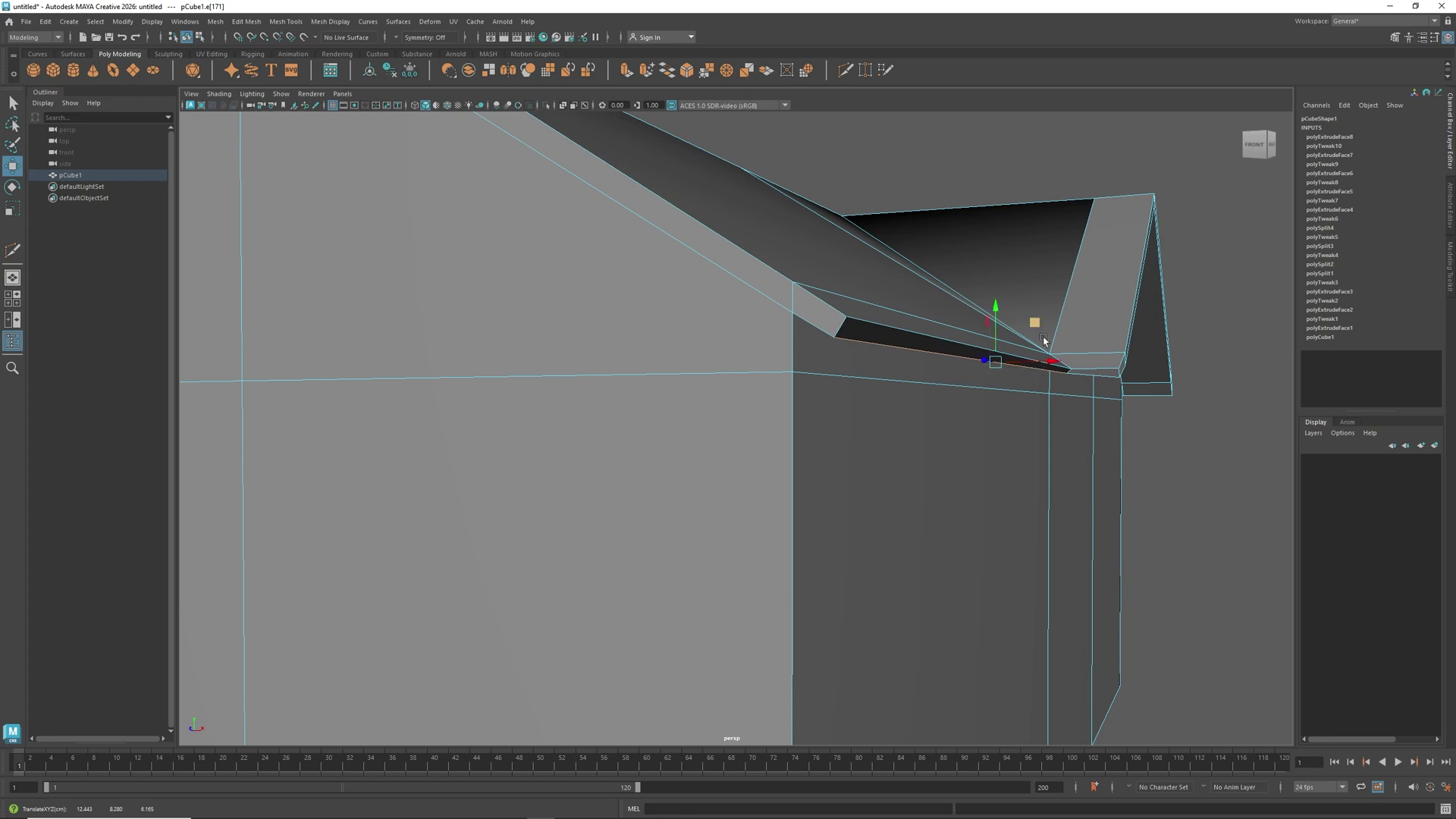
Lower the bottom vertex where the short wing's outer eave trim meets the corner eave piece to line up the two edges.
scroll(1148, 385, "up", 3)
left_click_drag(1163, 369, 1108, 369, "alt")
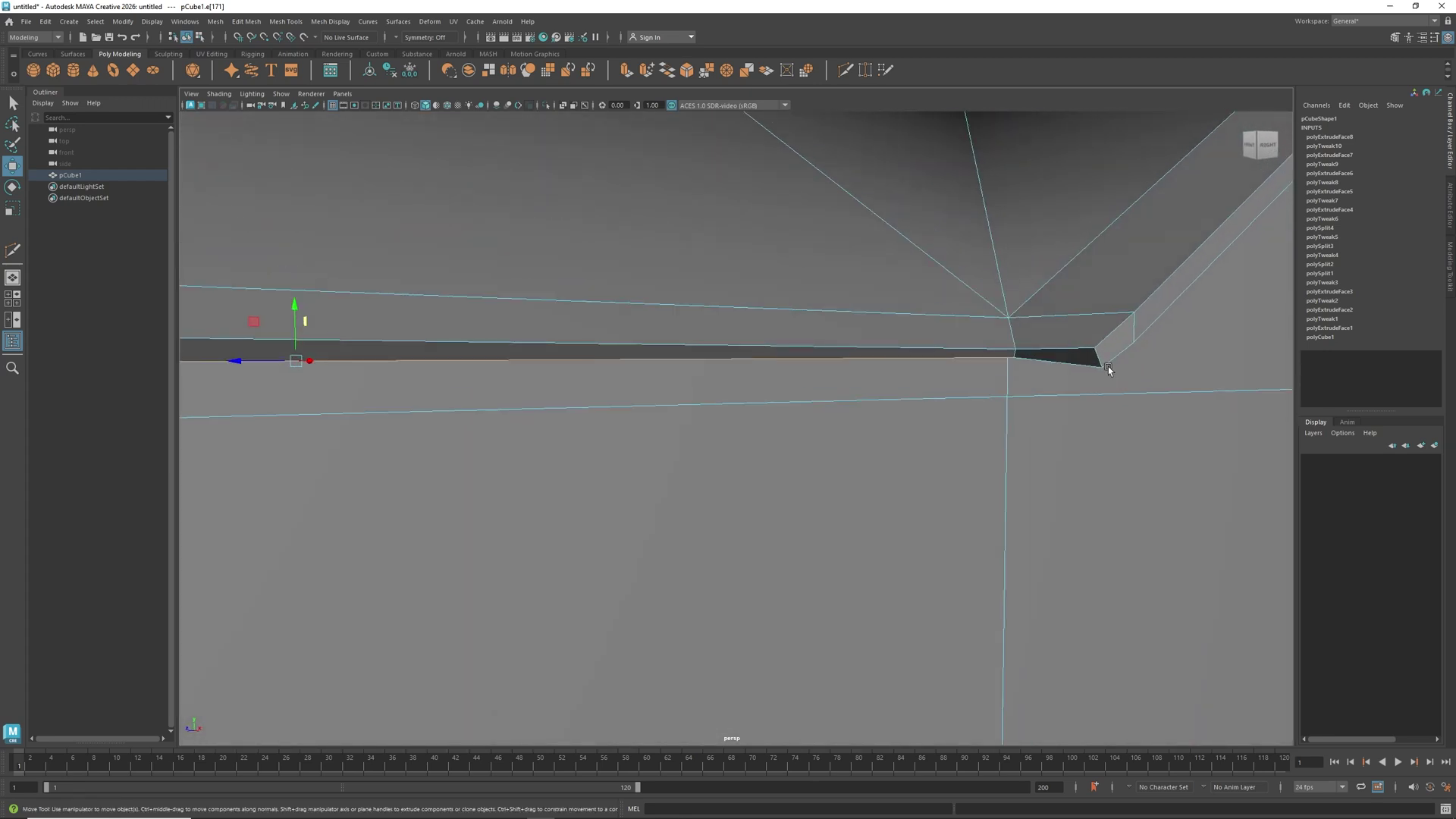
right_click(1017, 361)
left_click(965, 358)
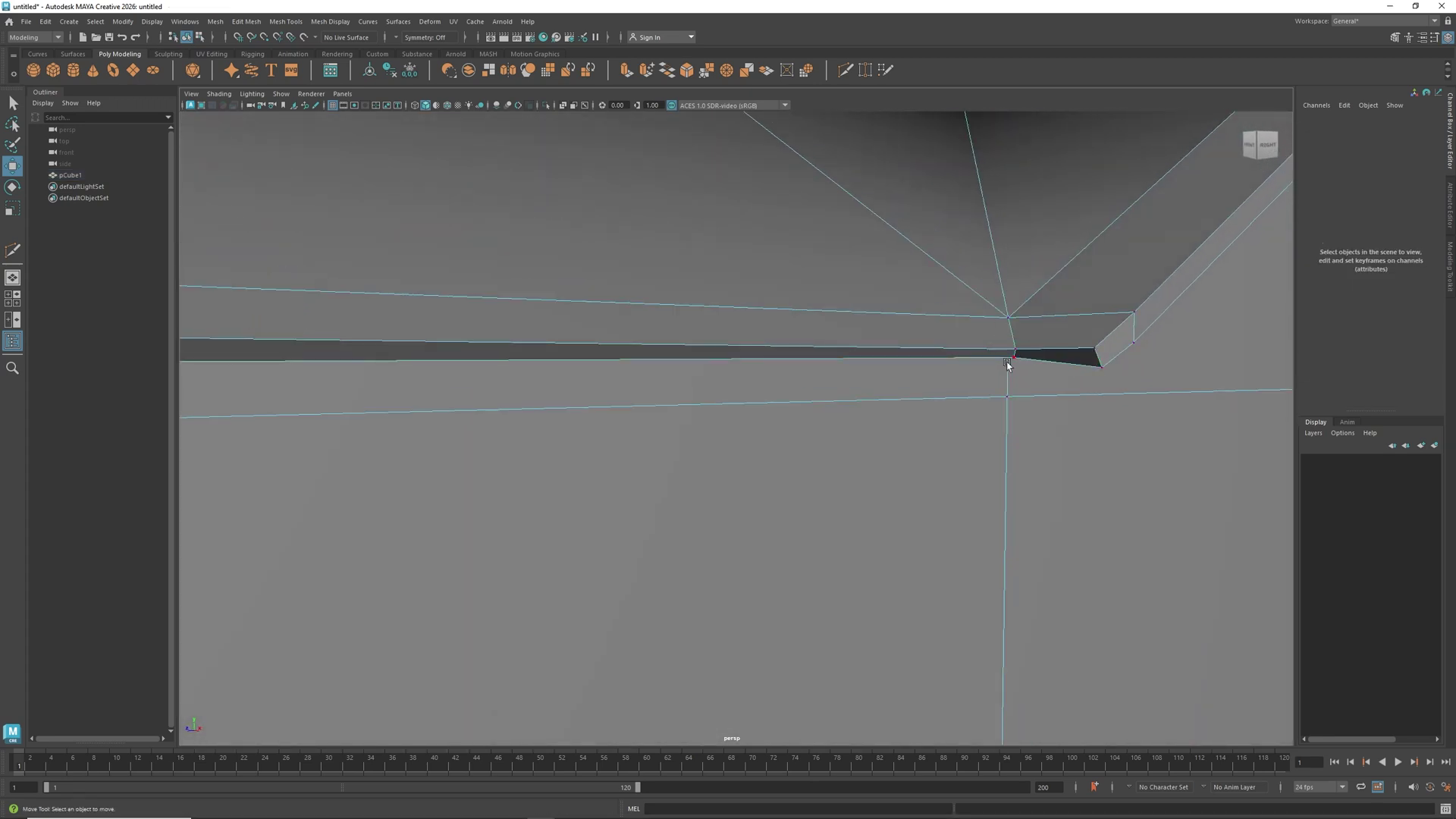
left_click(1013, 357)
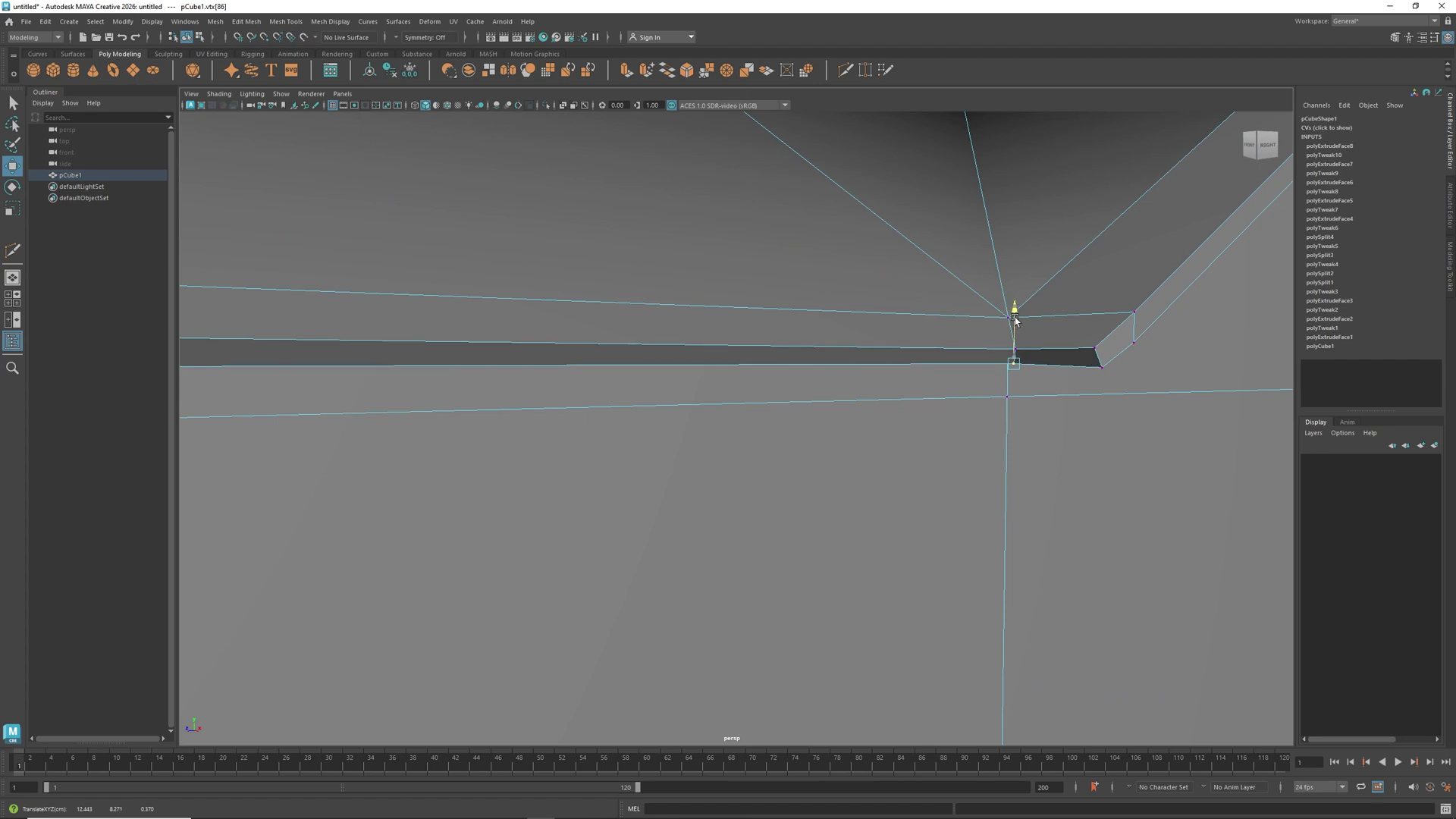
left_click_drag(1024, 396, 936, 404, "alt")
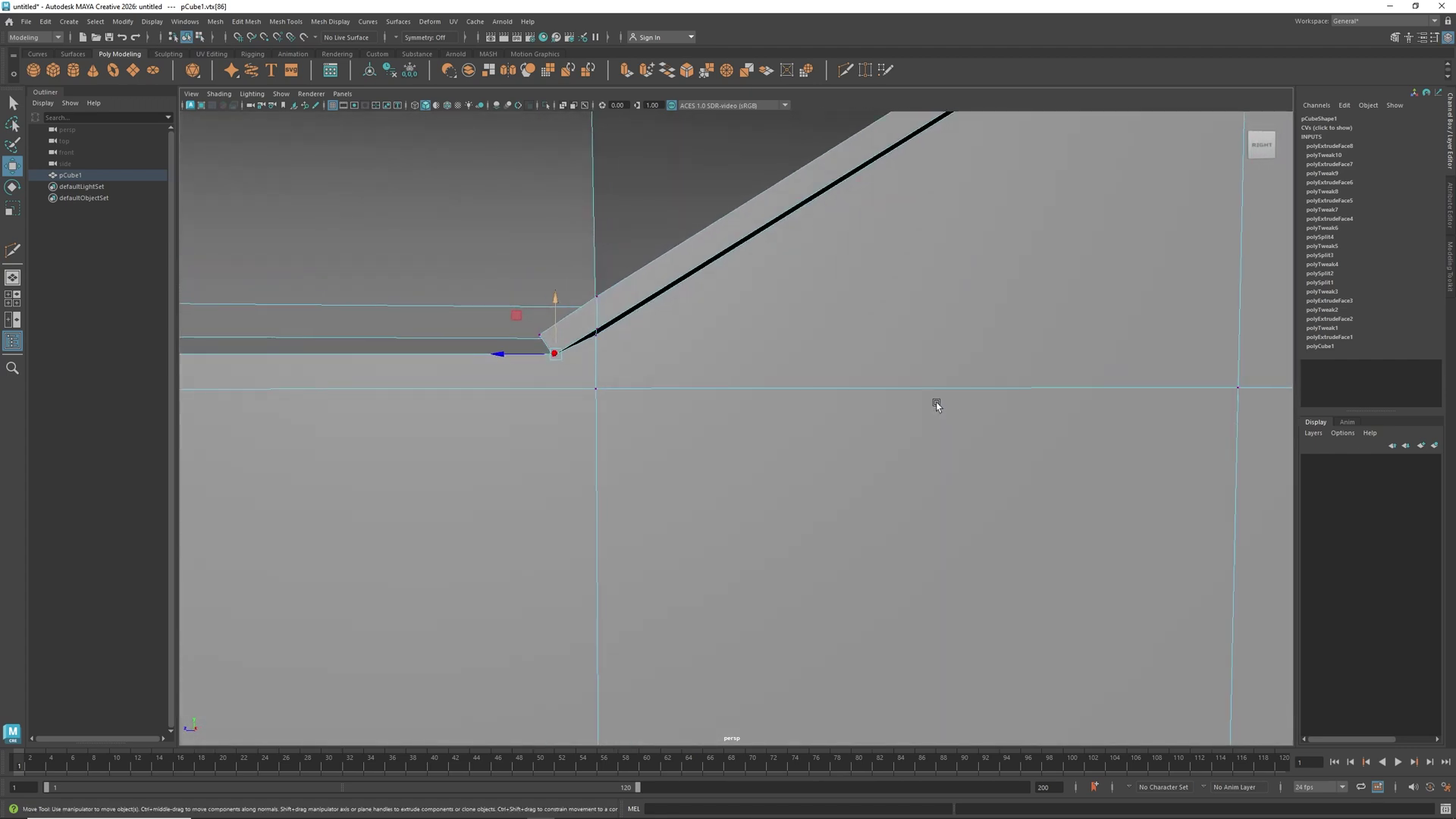
left_click_drag(559, 319, 556, 320)
Extrude the front trim faces along both slopes of the short wing's gable outward to form the gable overhang.
left_click_drag(447, 388, 570, 390, "alt")
scroll(570, 390, "down", 12)
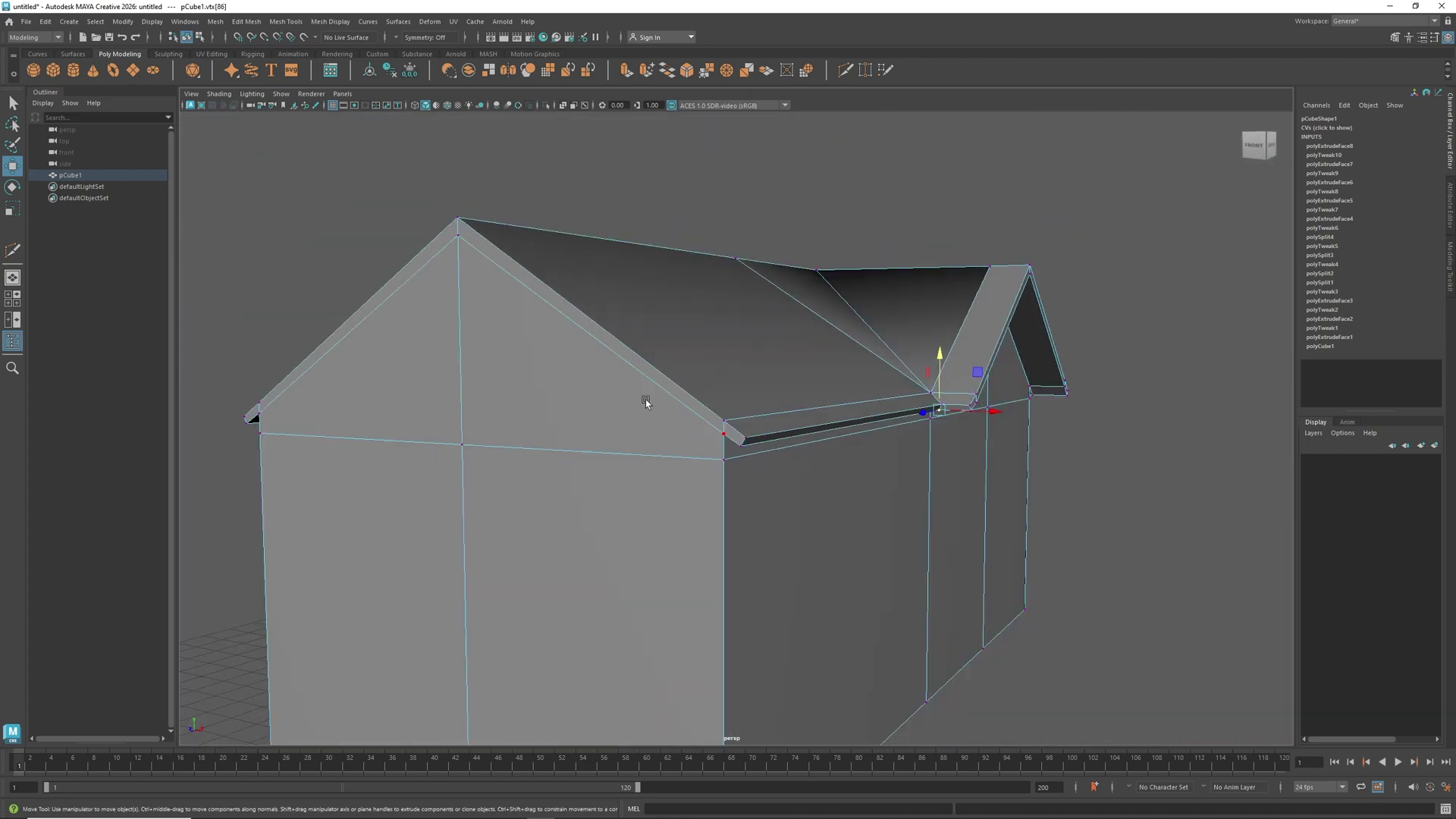
left_click_drag(709, 414, 620, 402, "alt")
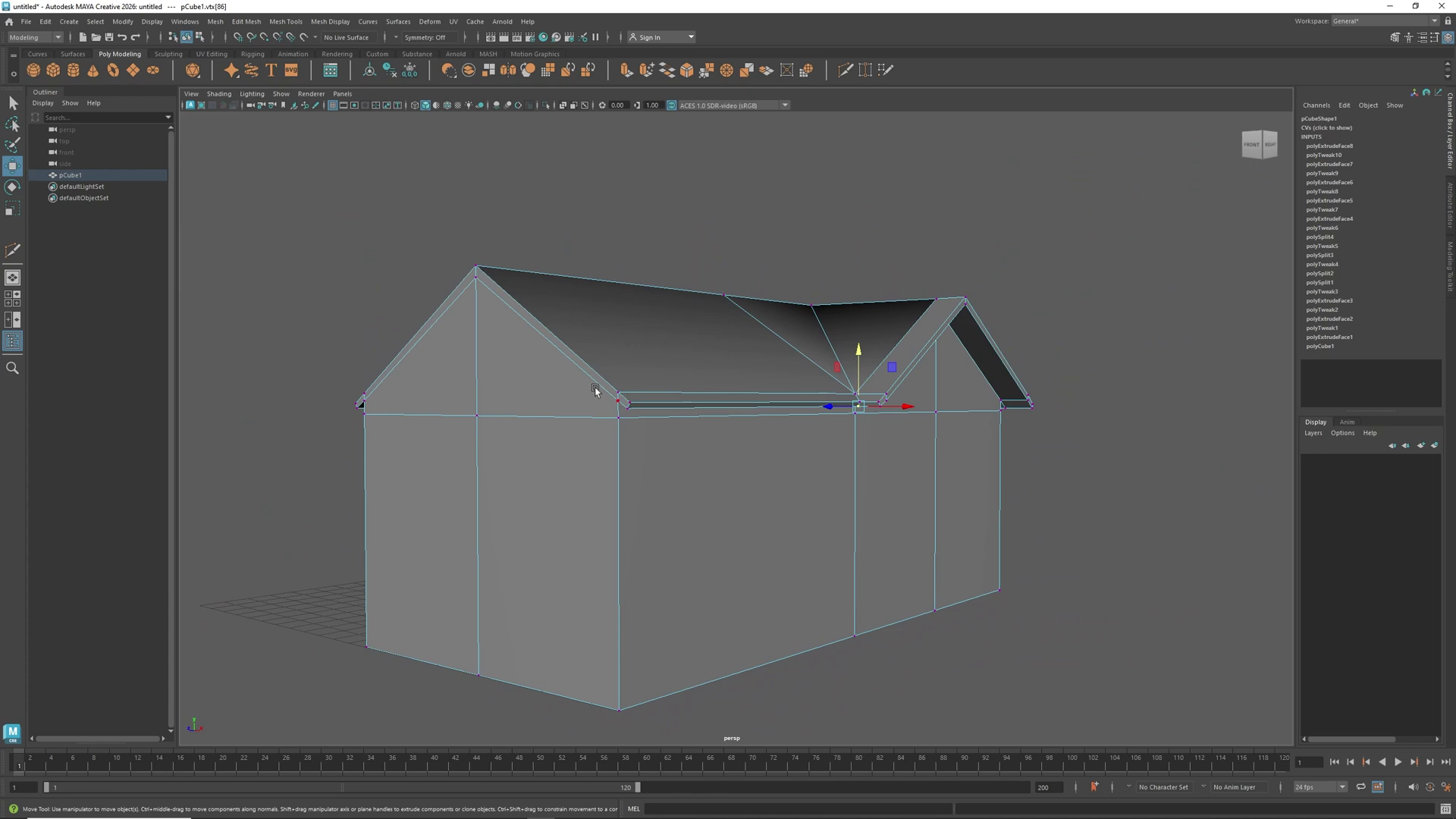
right_click_drag(595, 391, 597, 420)
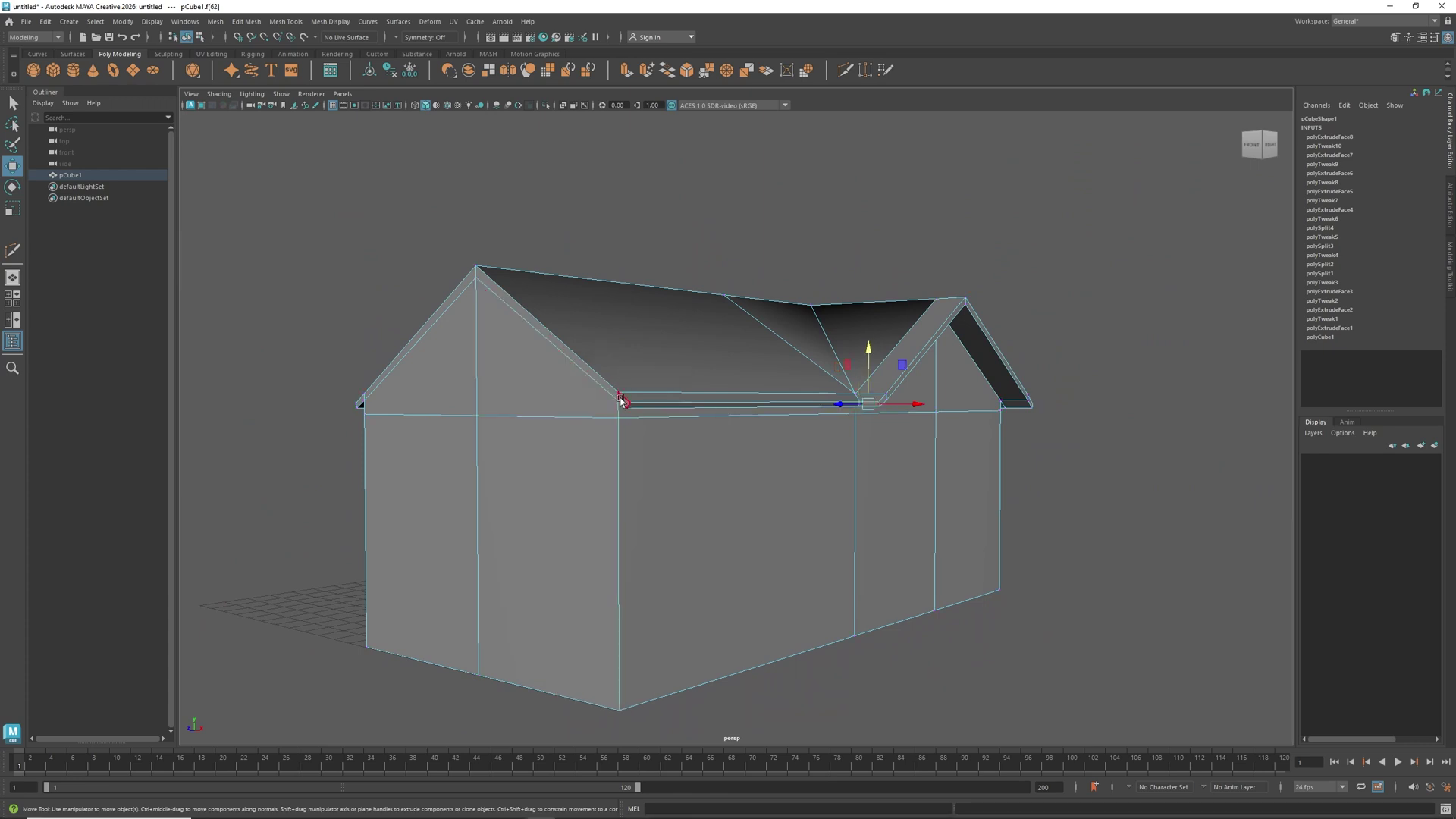
left_click(620, 400)
left_click(534, 318)
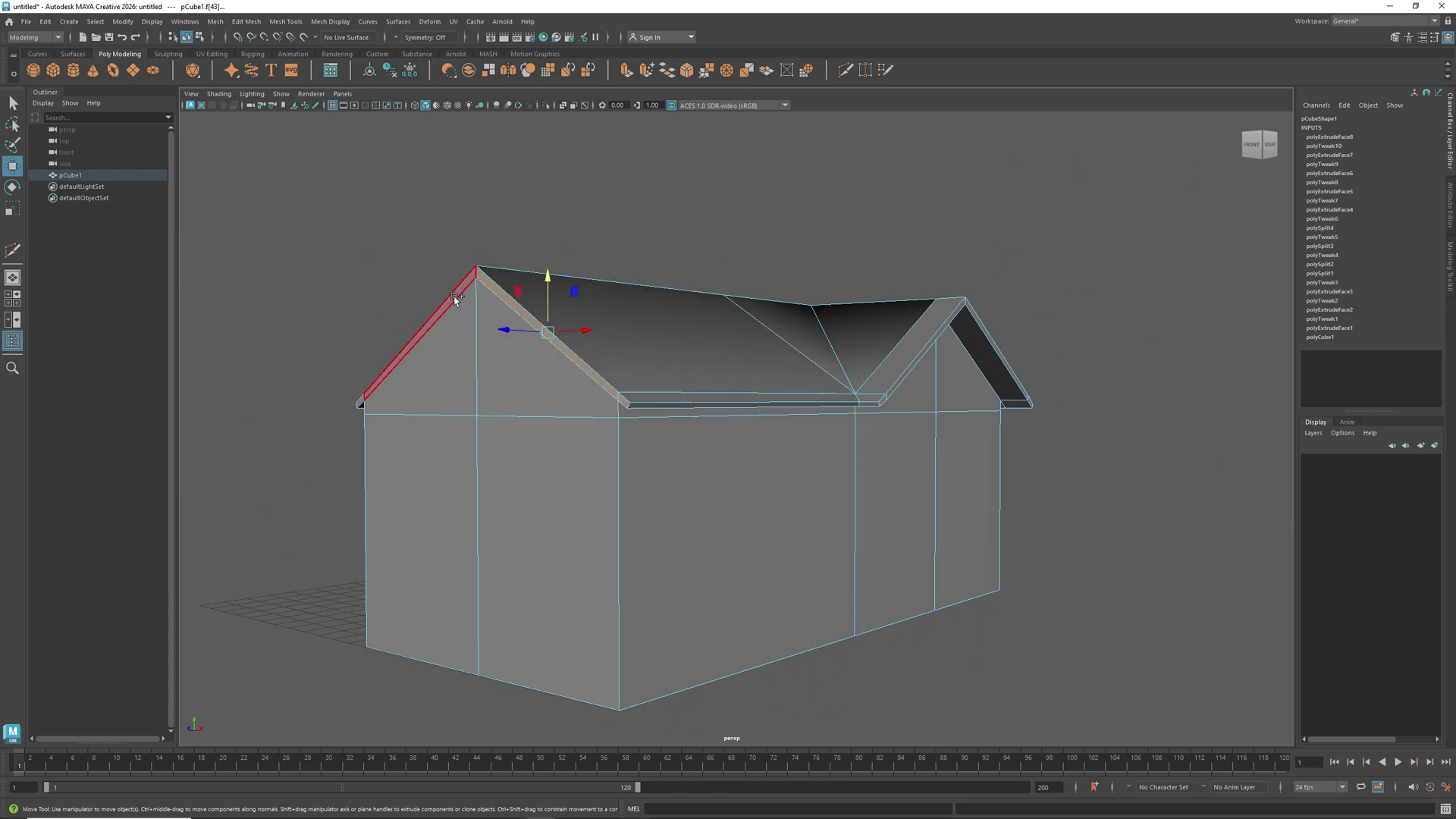
left_click(455, 298, "shift")
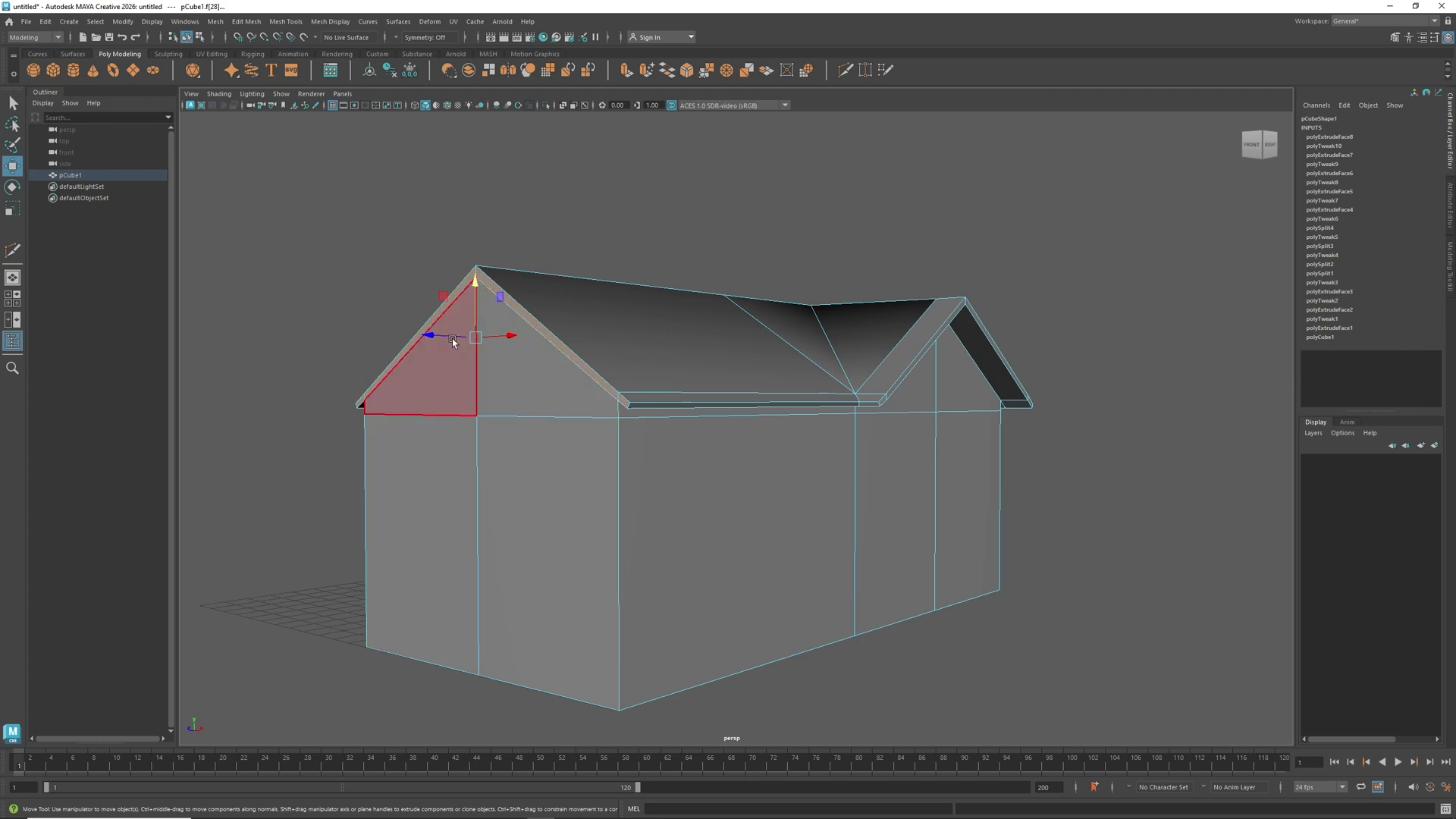
key("ctrl+e")
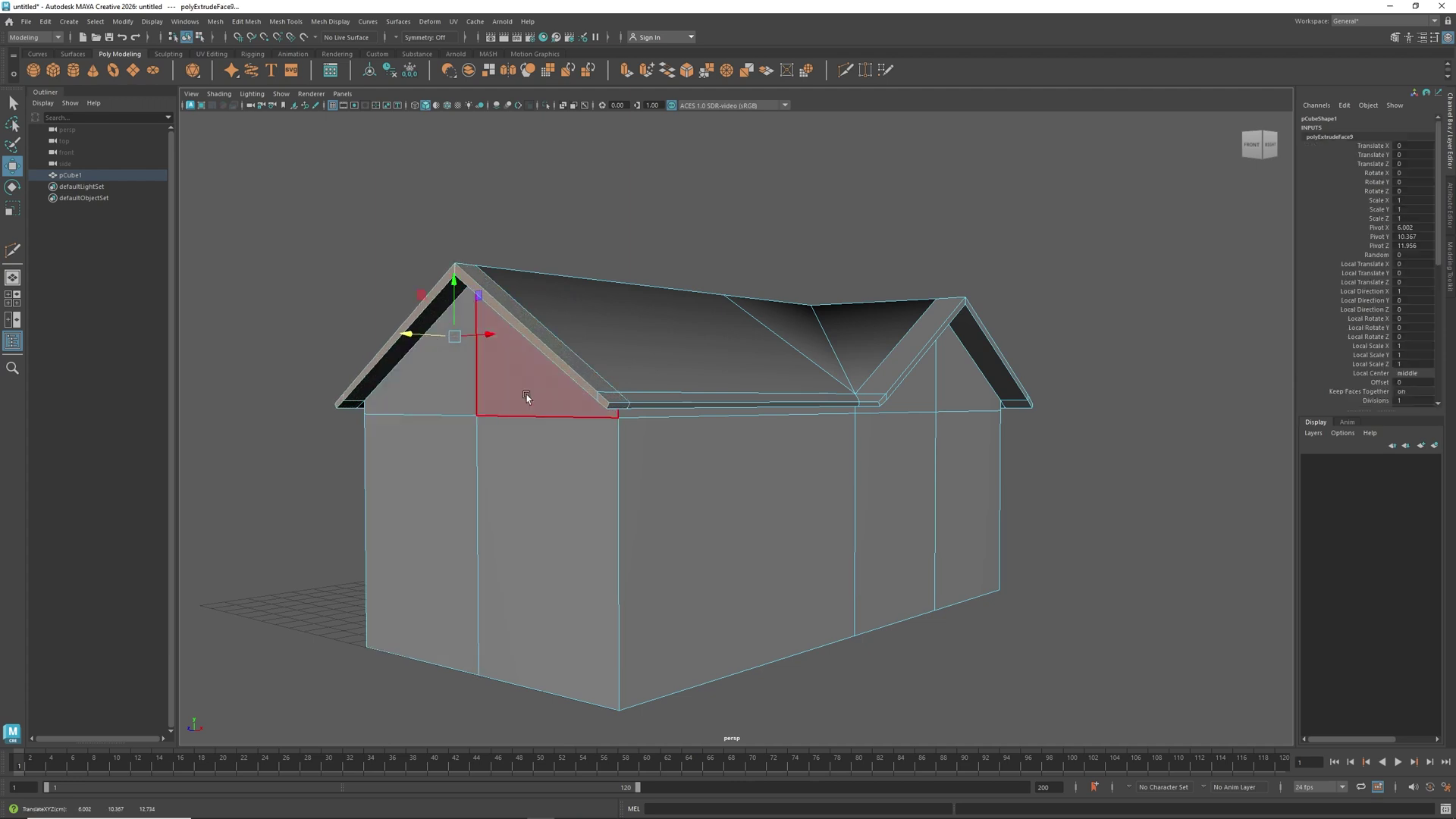
Examine the roof overhangs and walls of the house from several sides.
left_click_drag(802, 432, 879, 429, "alt")
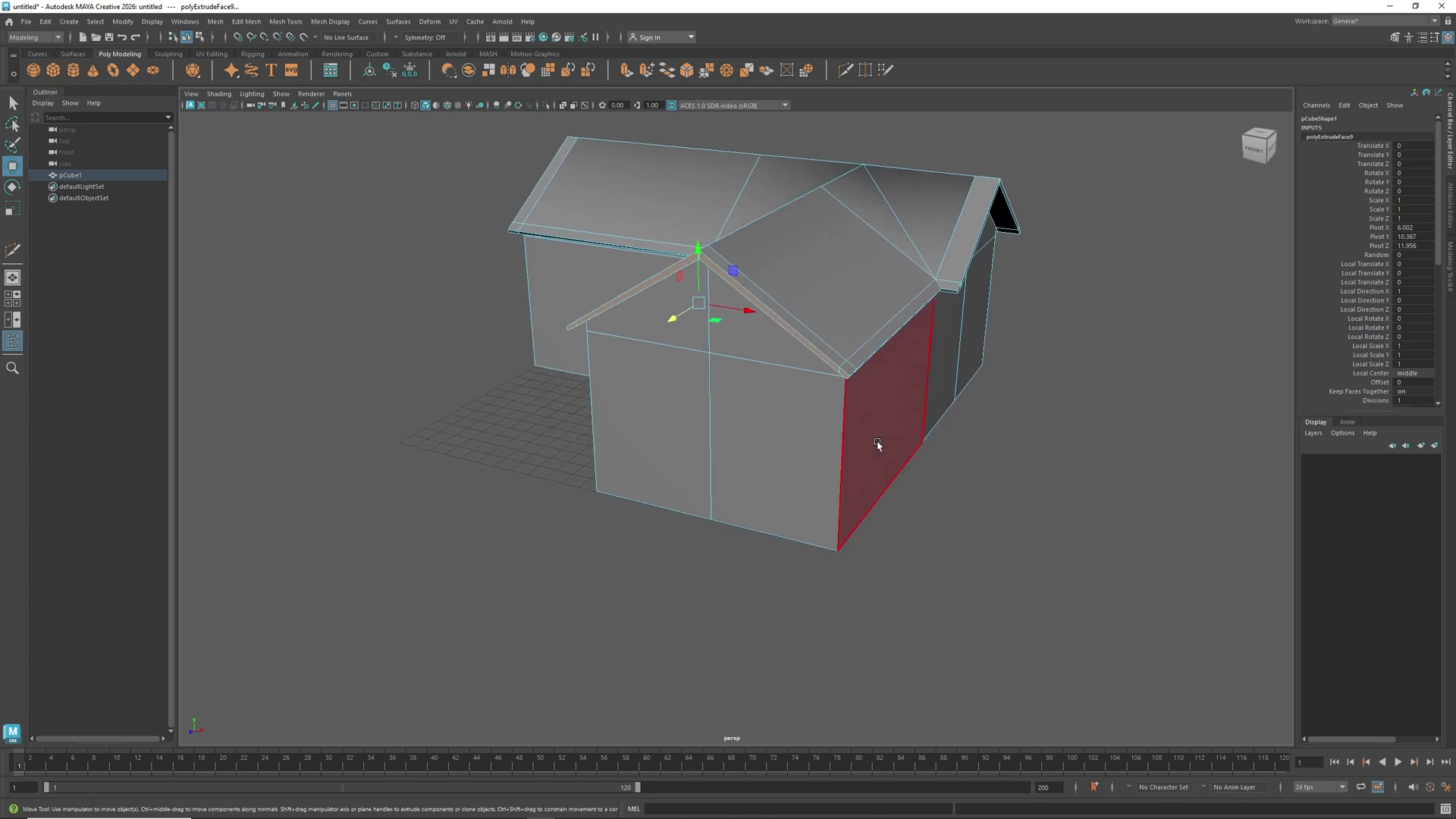
left_click_drag(693, 448, 692, 432, "alt")
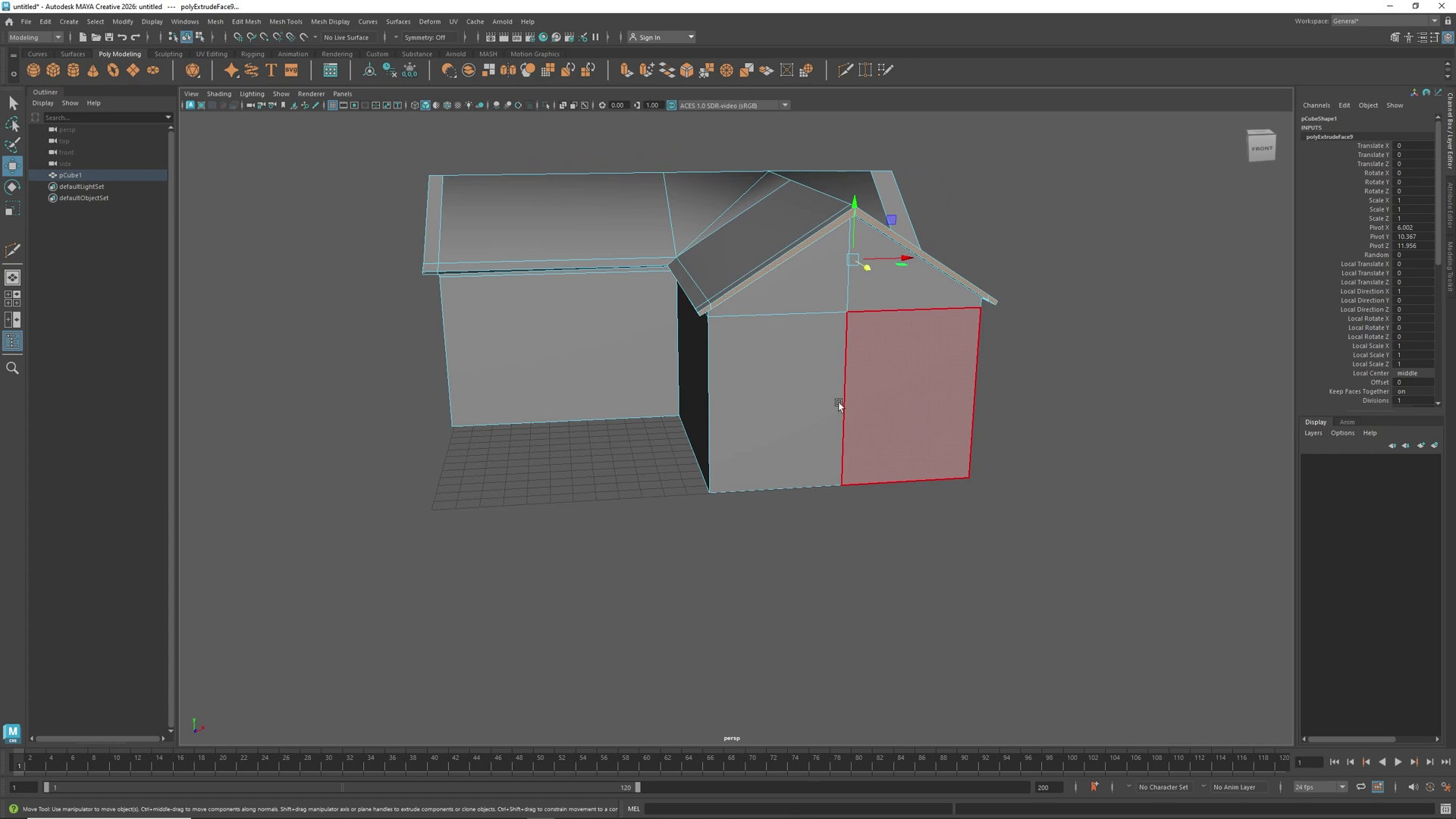
mouse_move(732, 460)
left_mouse_down("alt")
mouse_move(761, 451)
mouse_move(737, 455)
left_mouse_up("alt")
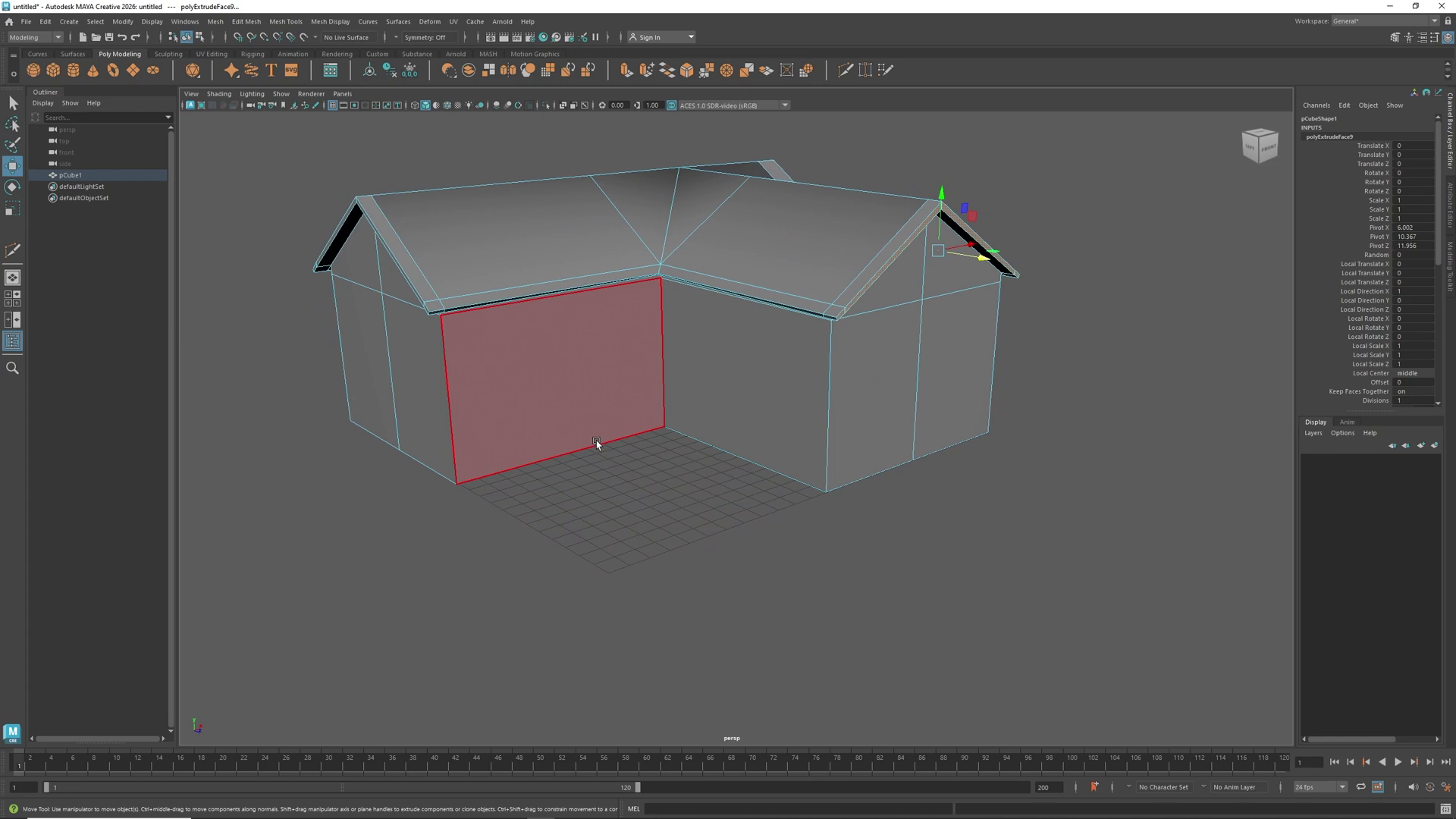
left_click(597, 415)
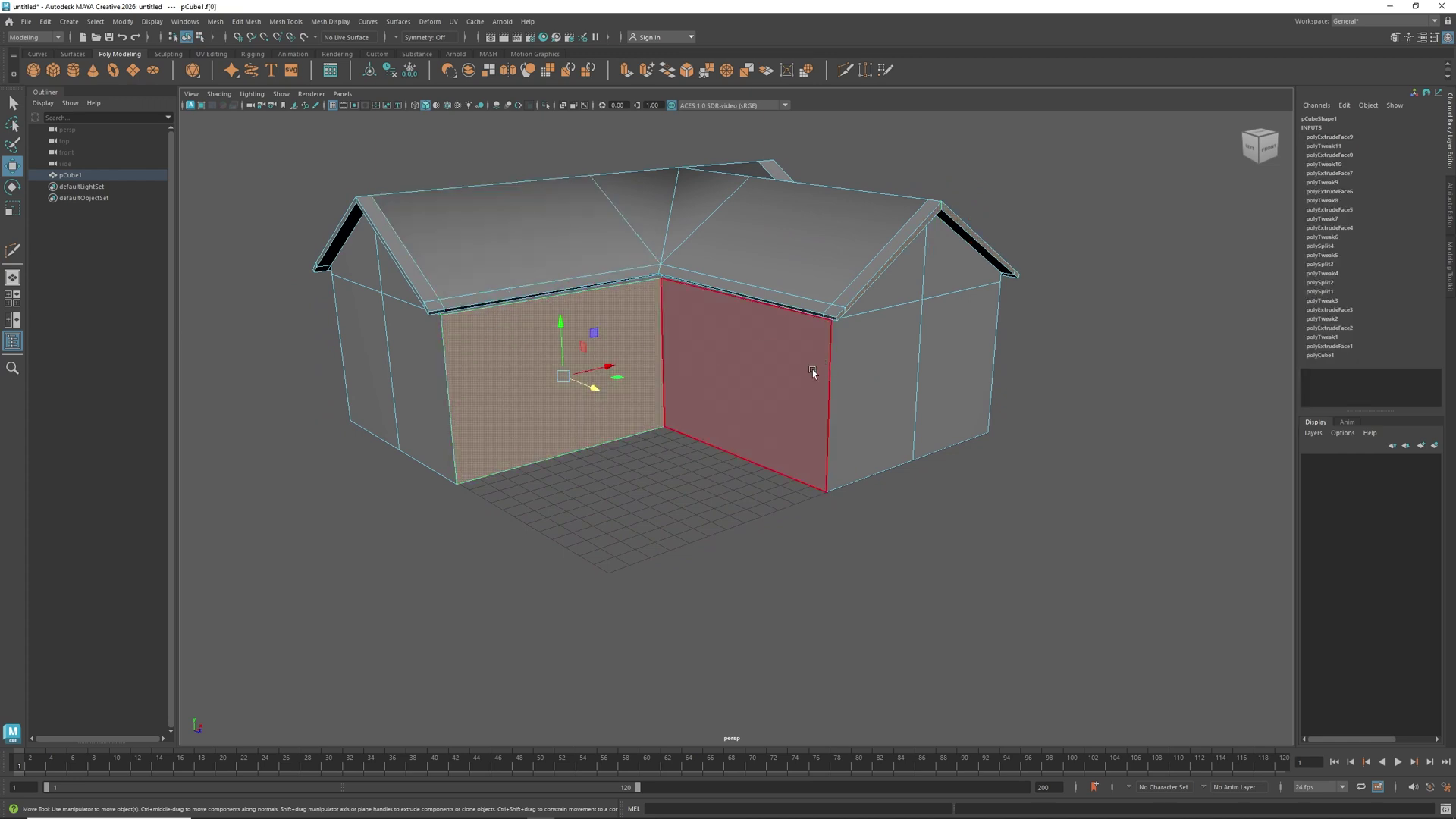
mouse_move(812, 370)
left_mouse_down("alt")
mouse_move(780, 387)
mouse_move(812, 373)
left_mouse_up("alt")
scroll(812, 374, "up", 5)
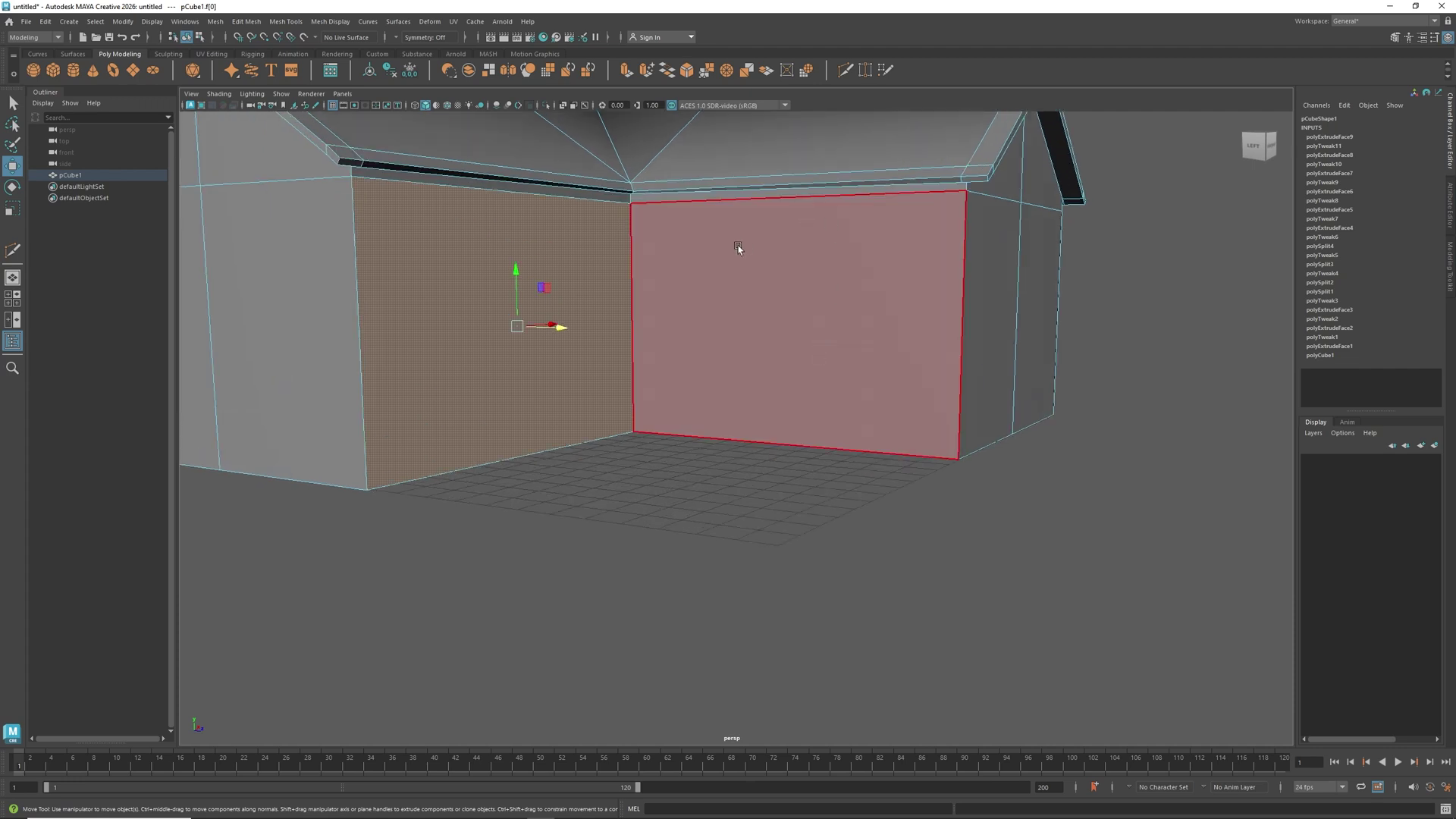
left_click_drag(922, 184, 836, 355, "alt")
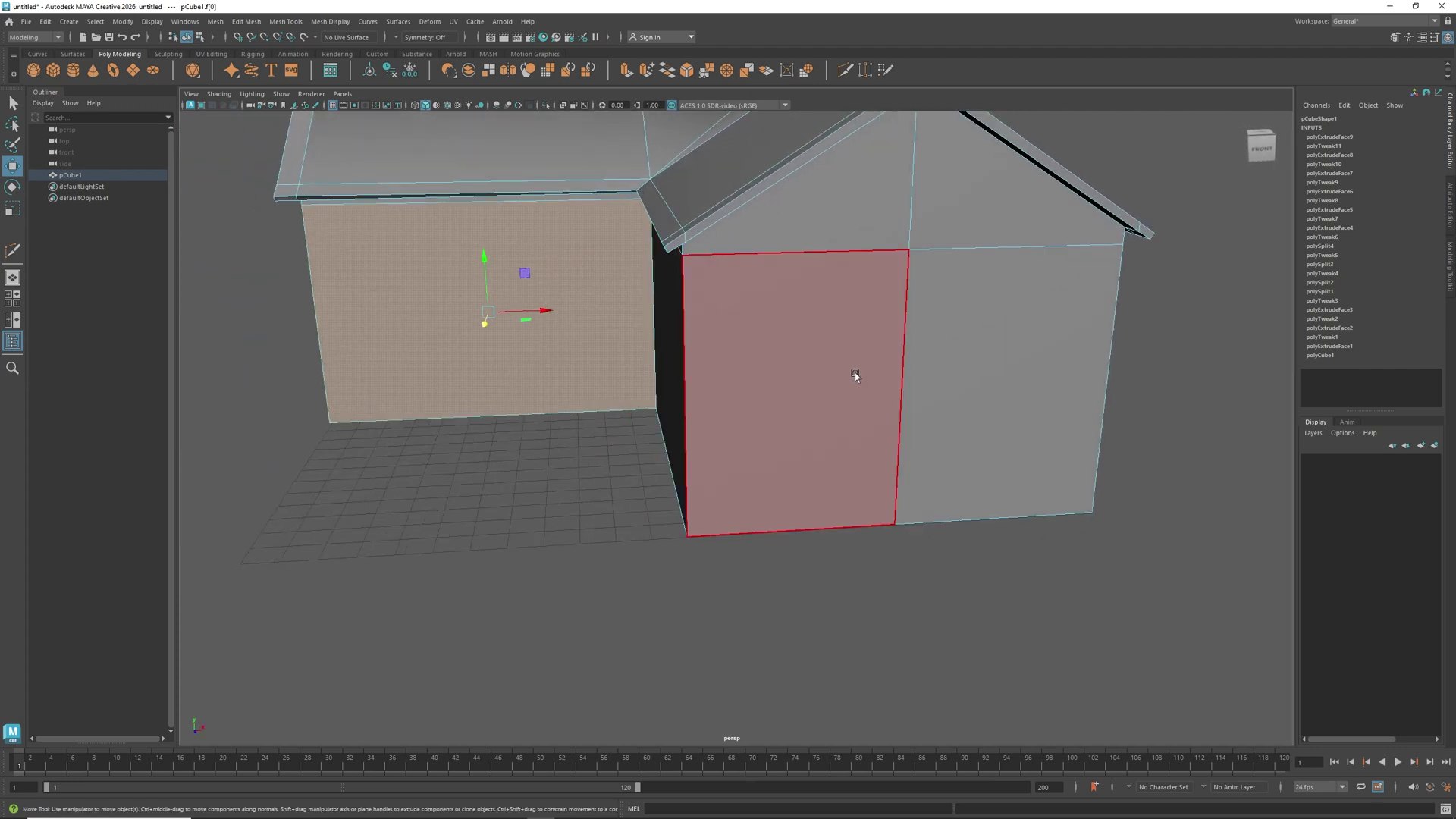
scroll(855, 376, "down", 2)
right_click(831, 422, "shift")
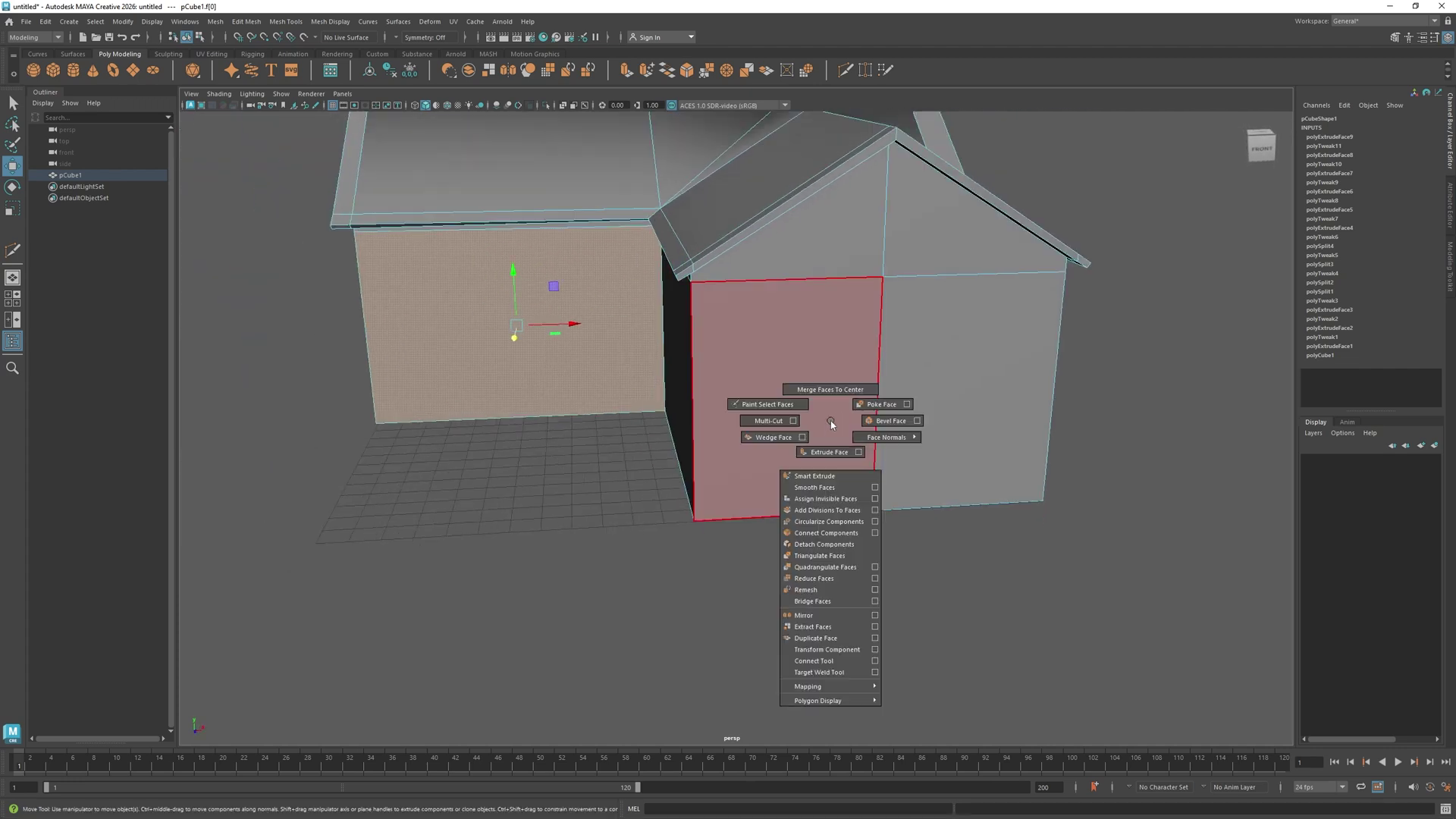
left_click(769, 422)
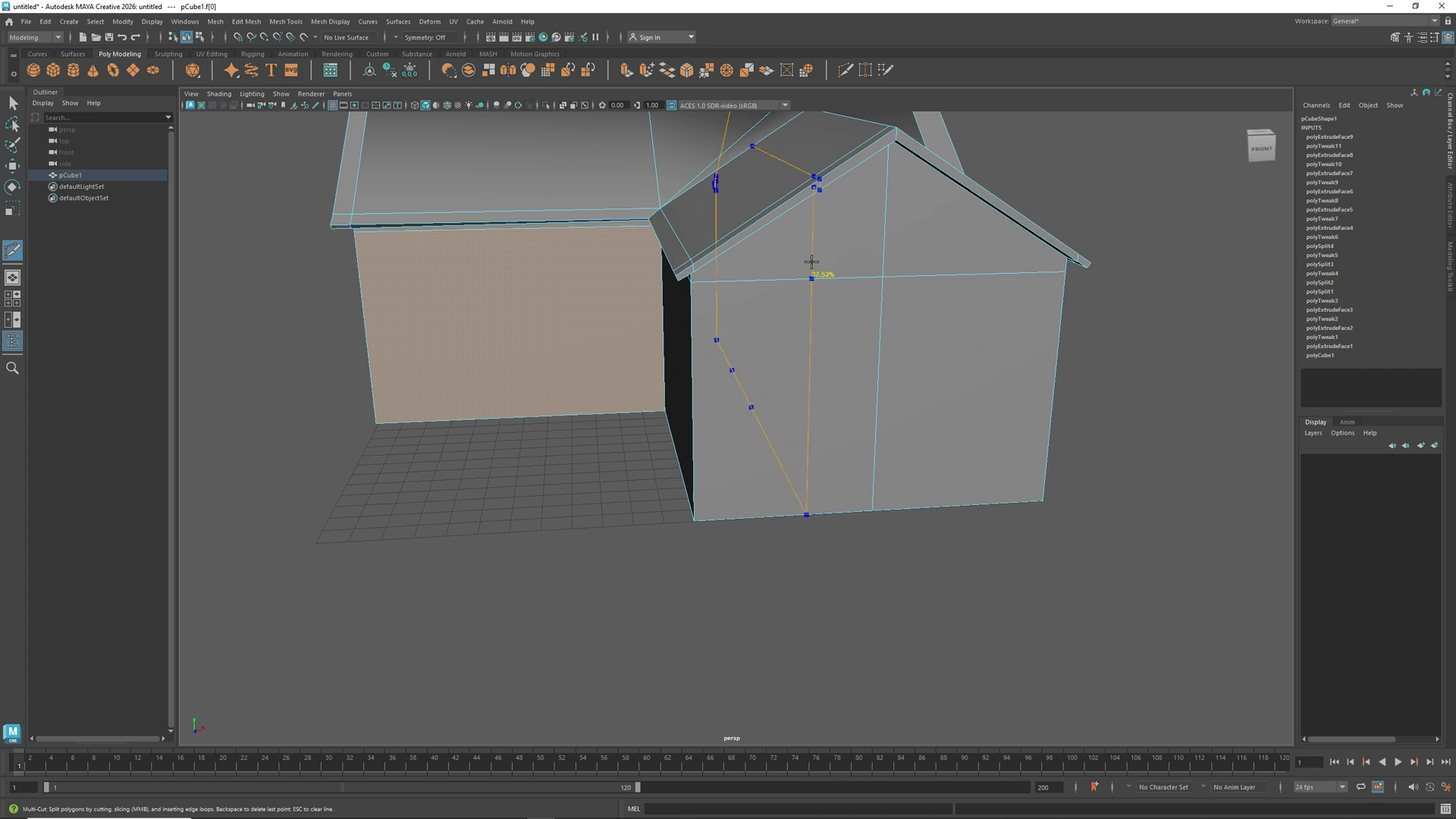
left_click(801, 266)
Try deleting the horizontal edge loop at eave height around the walls, and undo the deletion.
right_click_drag(785, 282, 786, 258)
key("w")
double_click(800, 277)
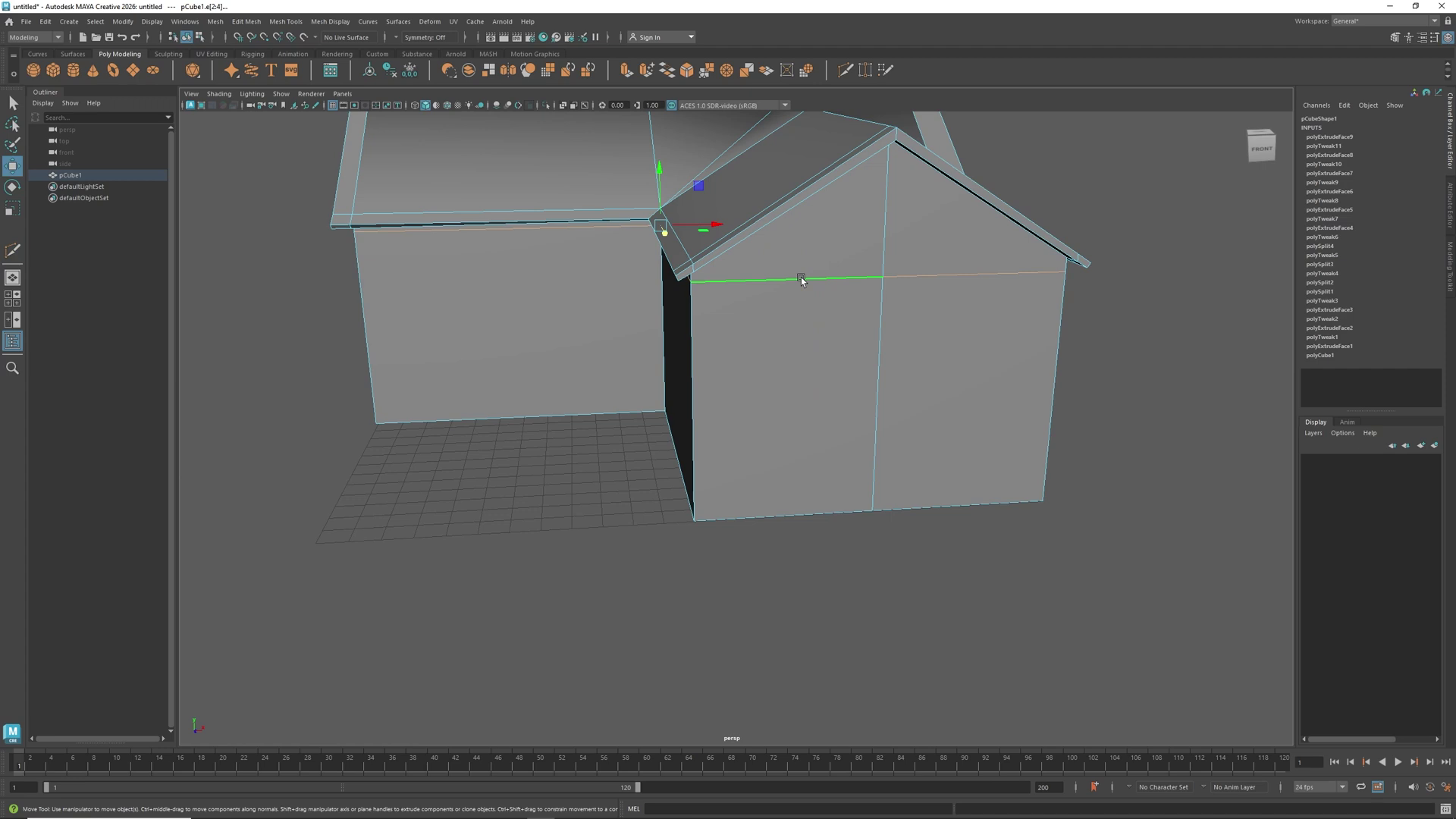
key("Delete")
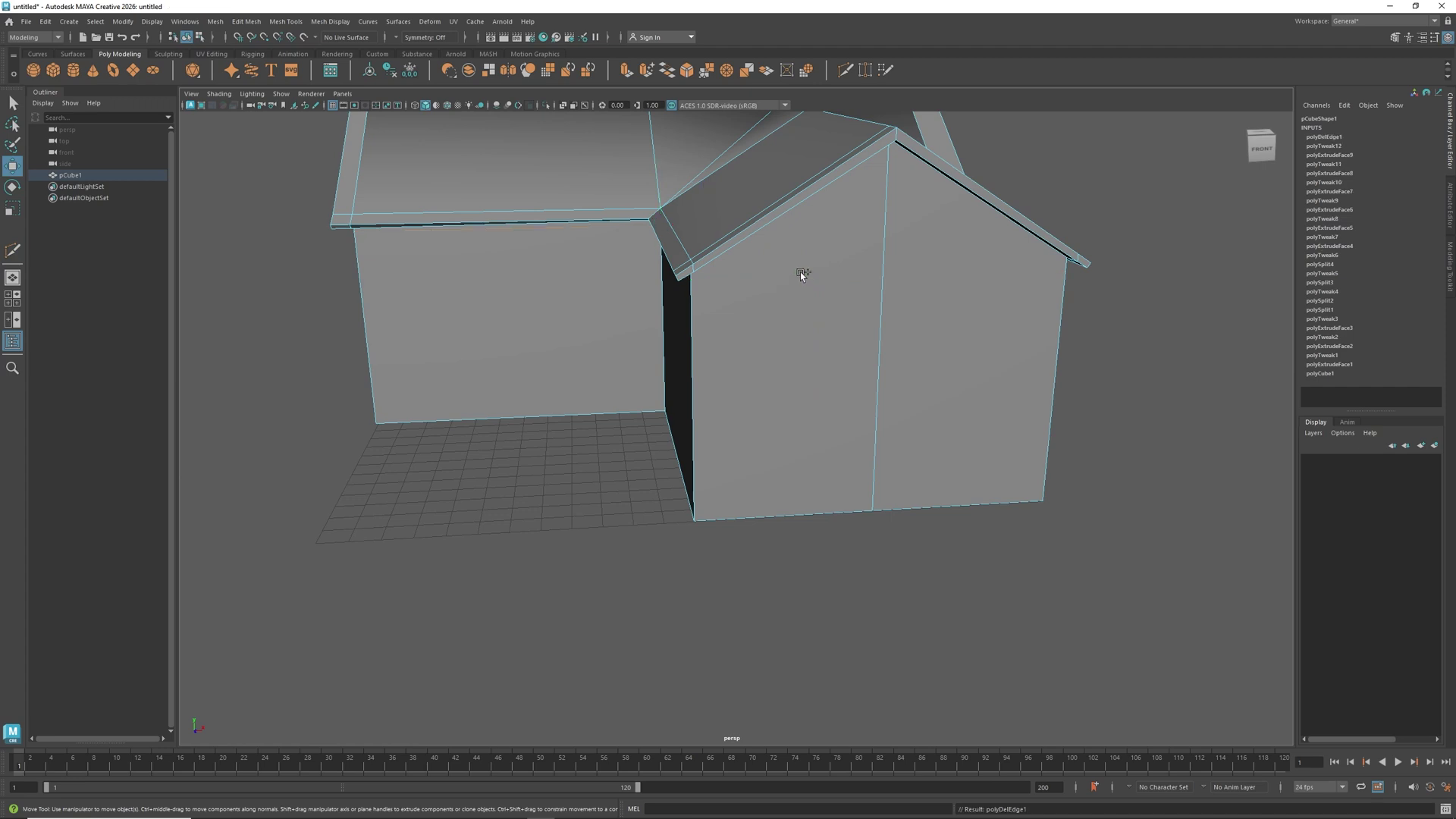
right_click_drag(800, 272, 731, 277, "shift")
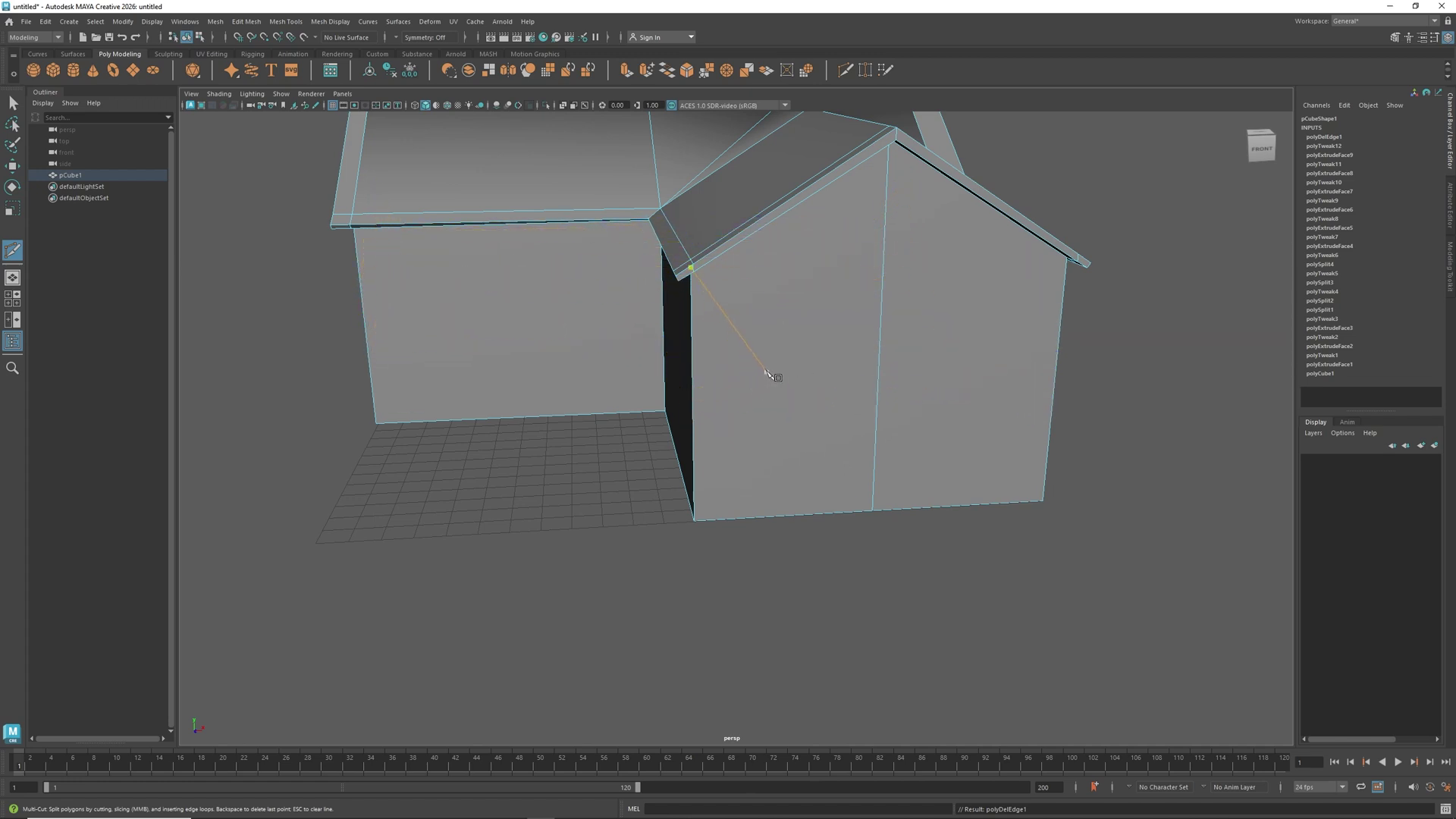
key("w")
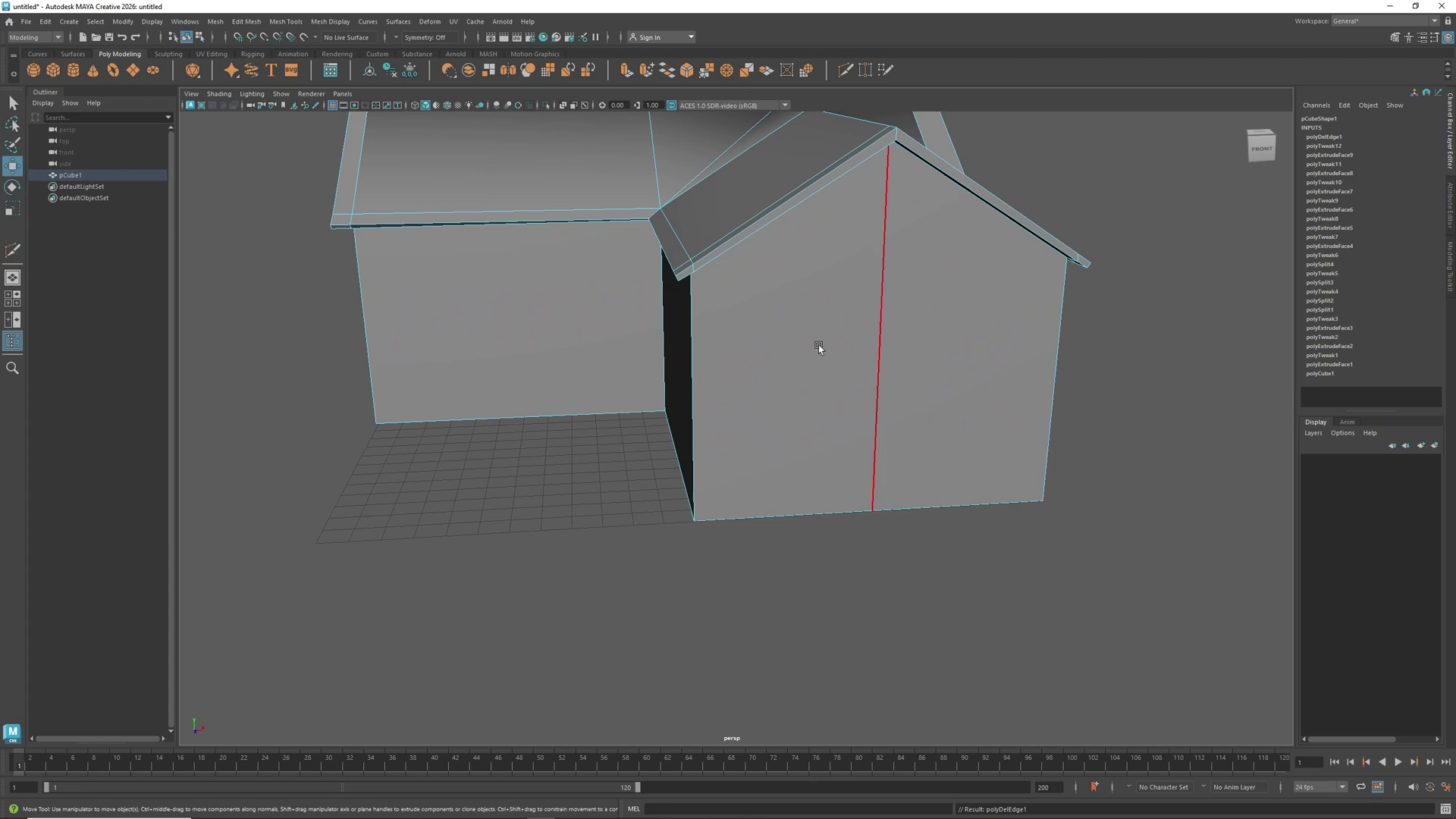
key("ctrl+z")
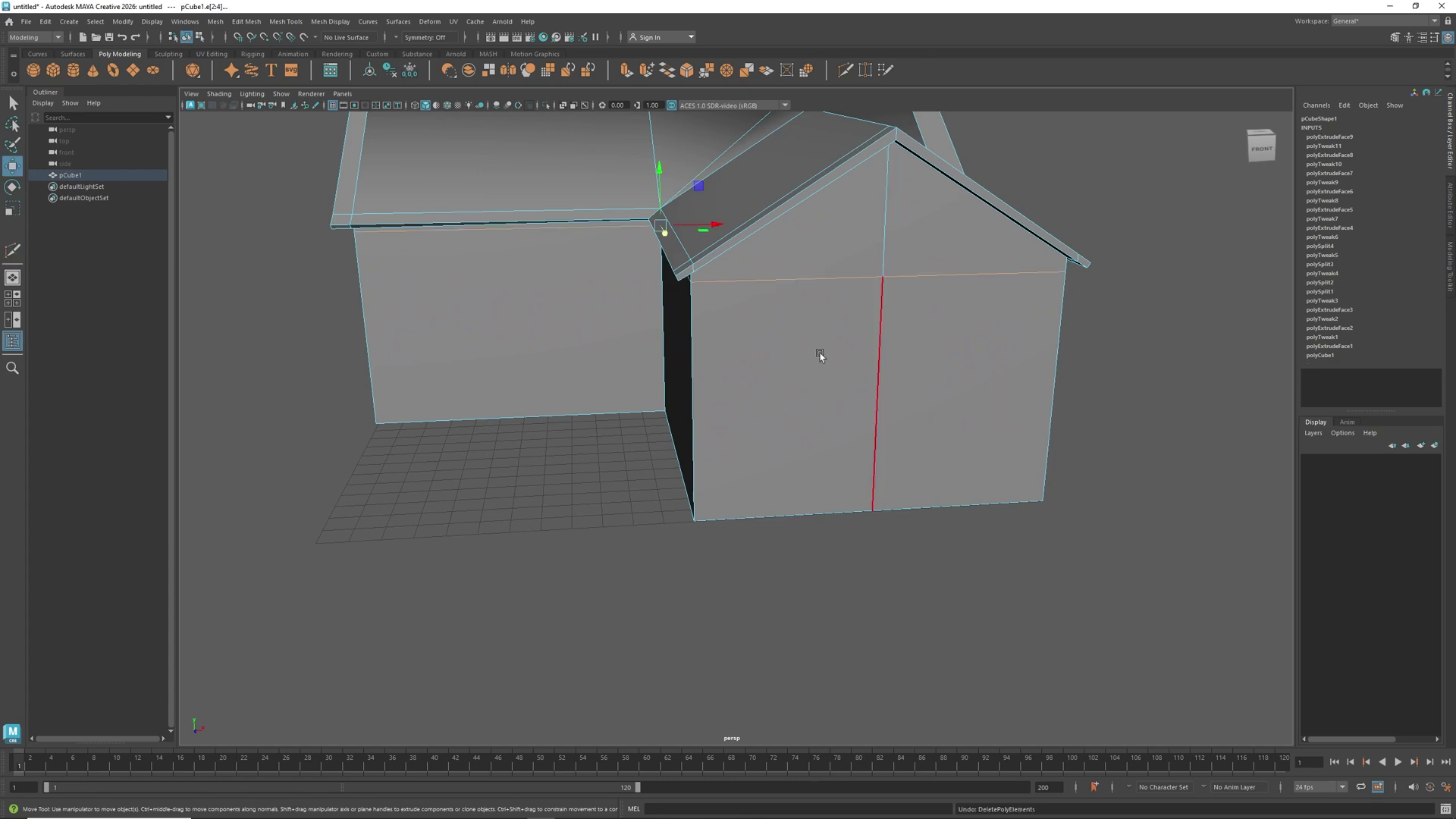
Select the long wing's inner wall face and examine the walls and the underside of the house.
left_click_drag(784, 374, 848, 458, "alt")
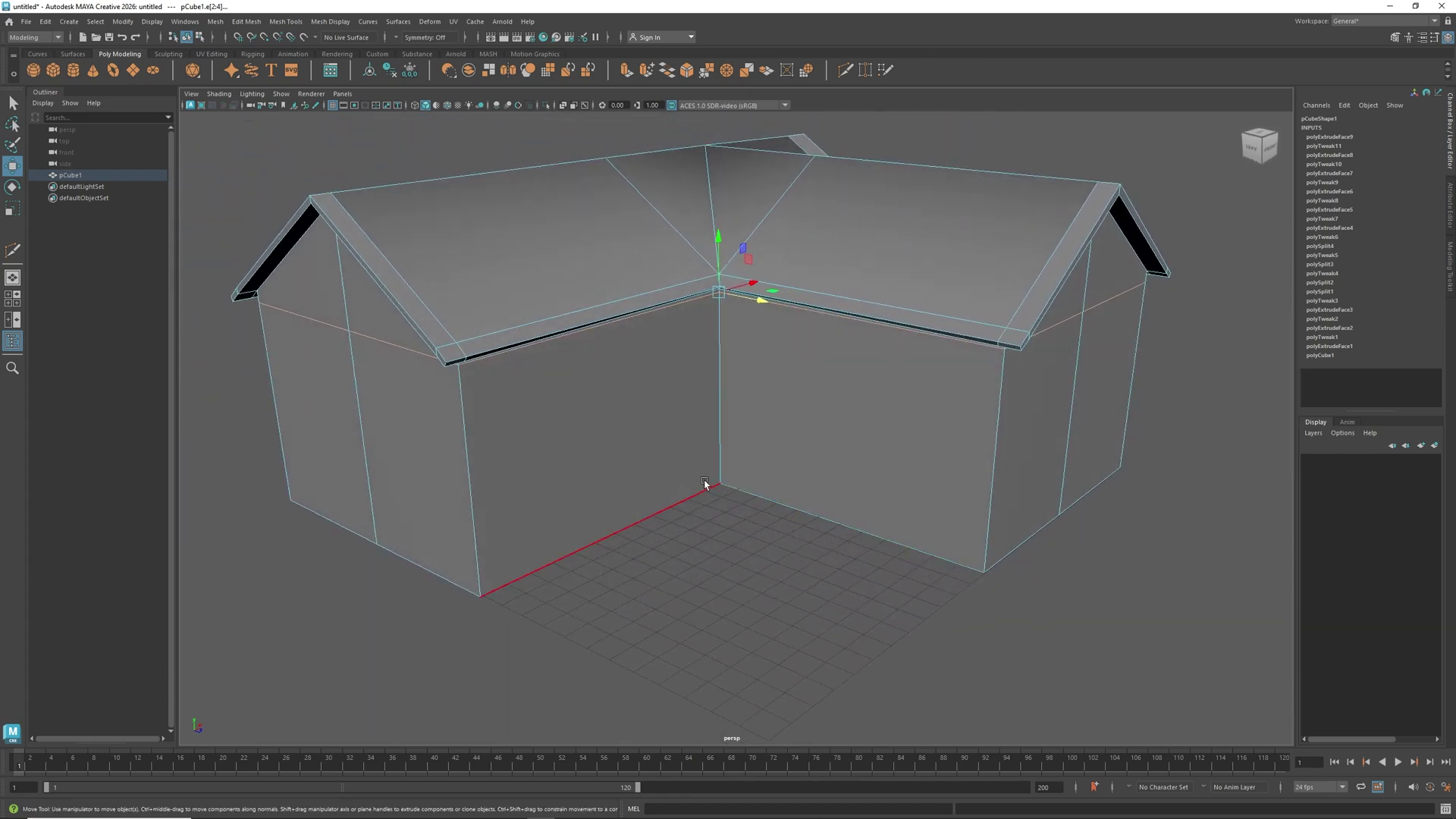
left_click_drag(721, 513, 679, 514, "alt")
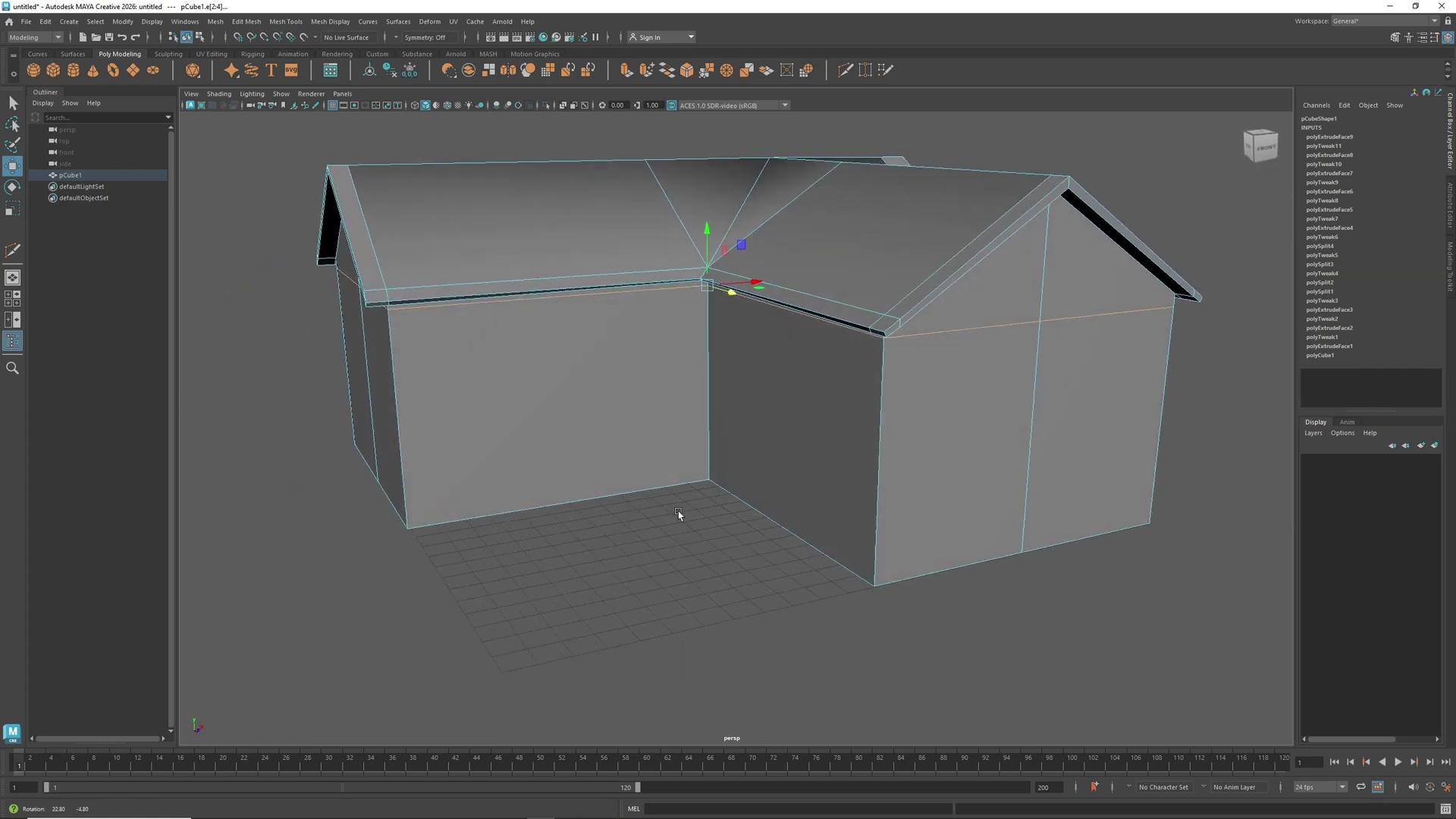
right_click(571, 394)
left_click(571, 426)
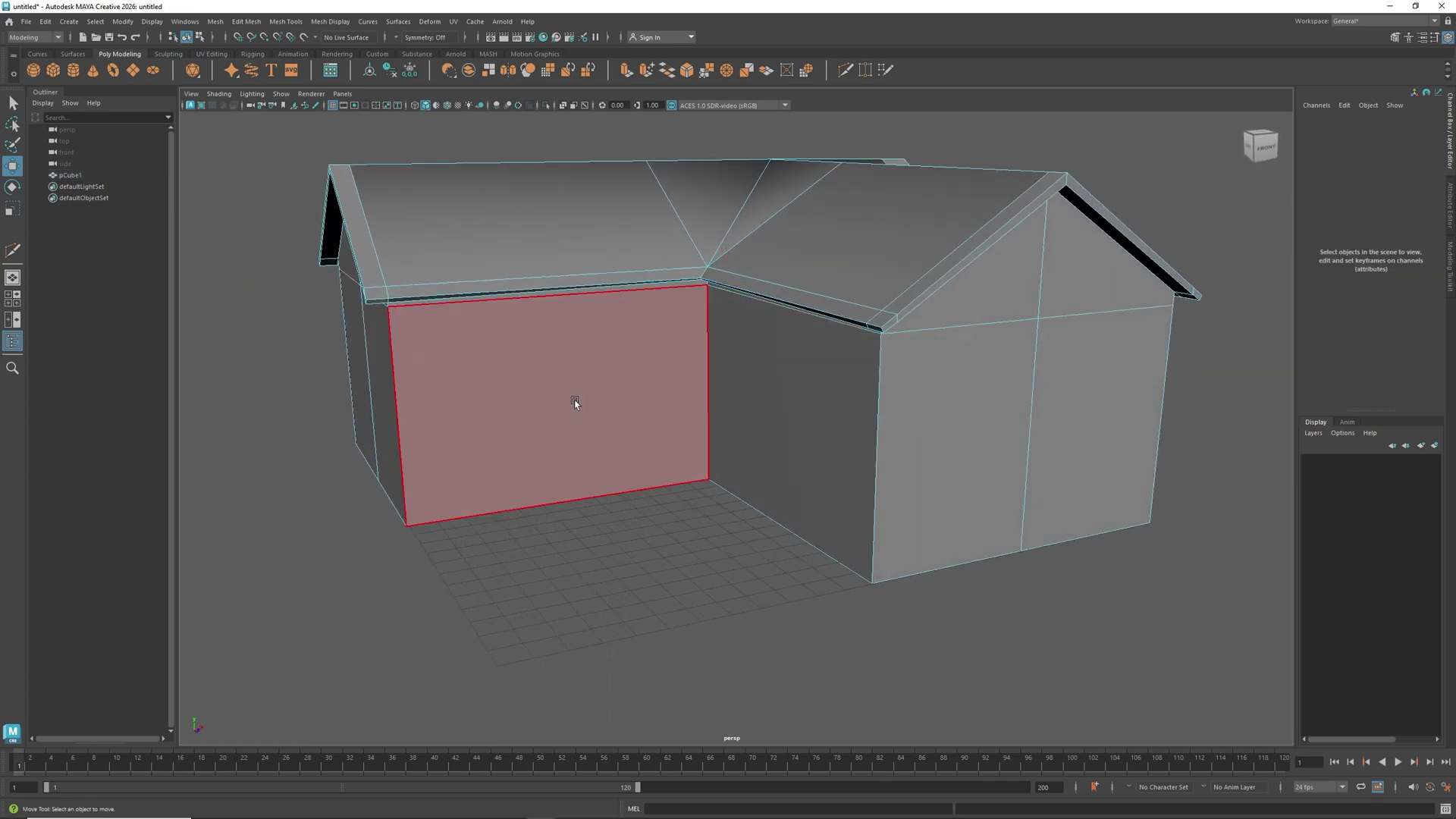
left_click(574, 404)
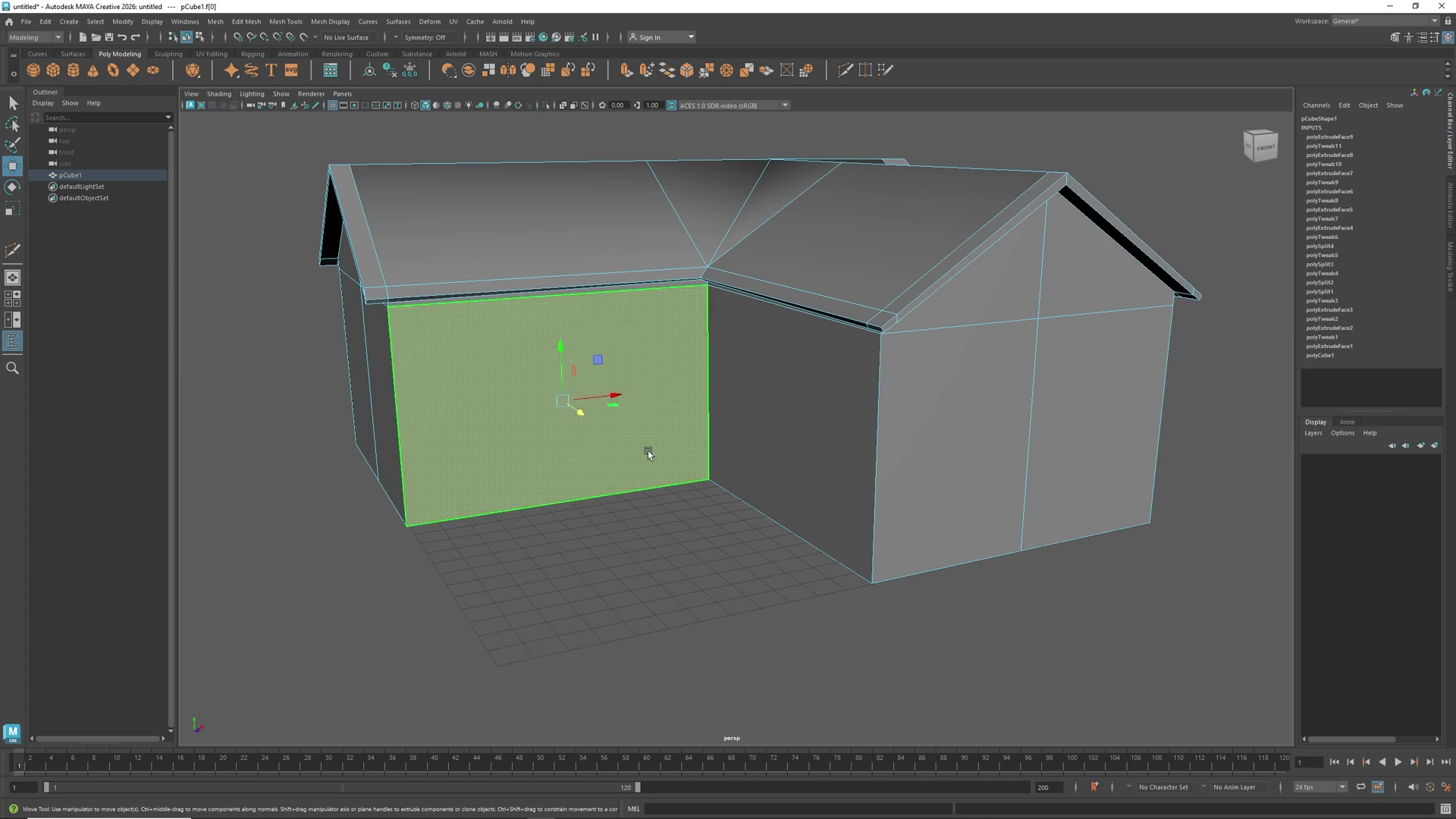
left_click_drag(647, 450, 574, 439, "alt")
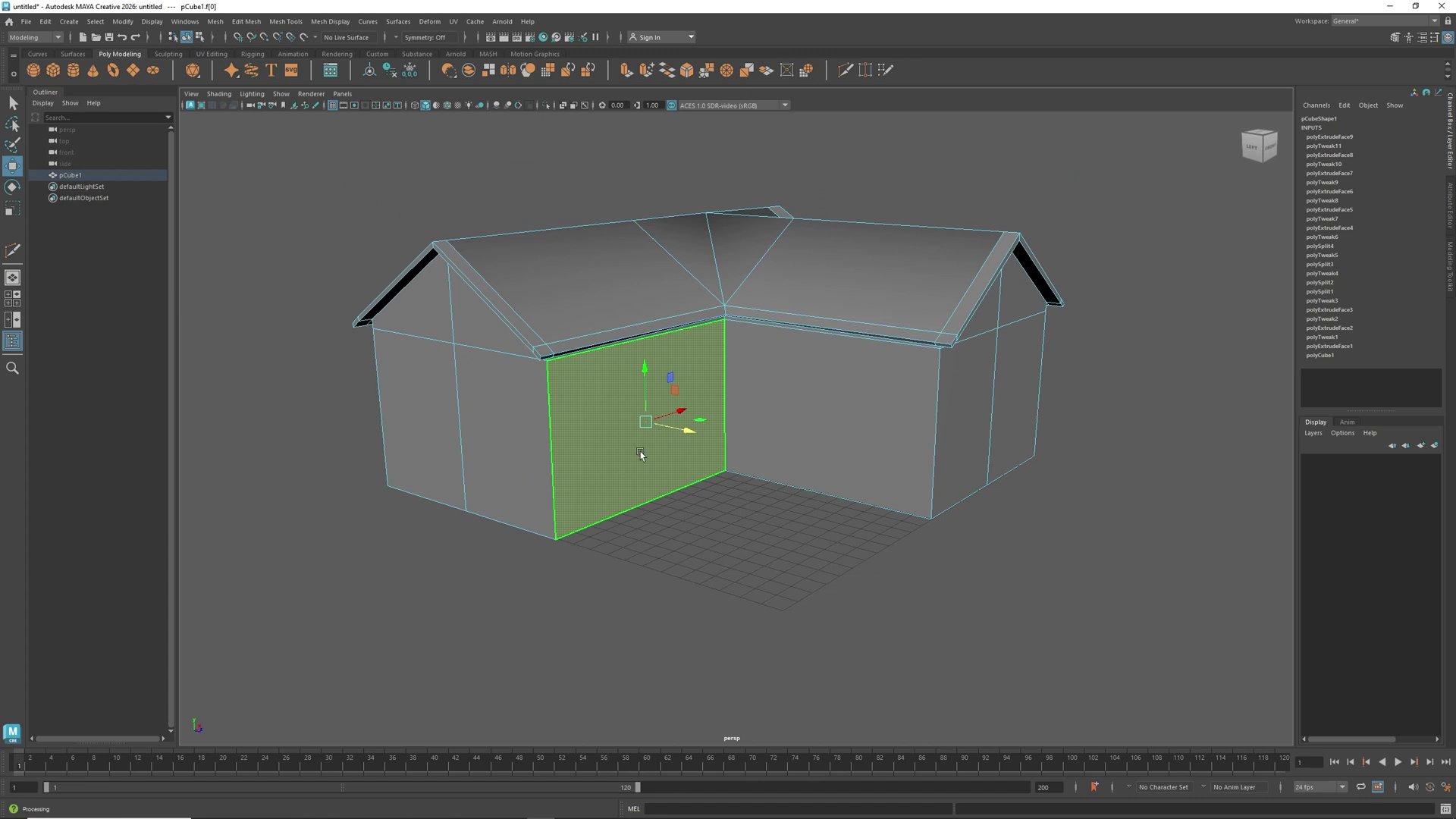
scroll(639, 452, "up", 2)
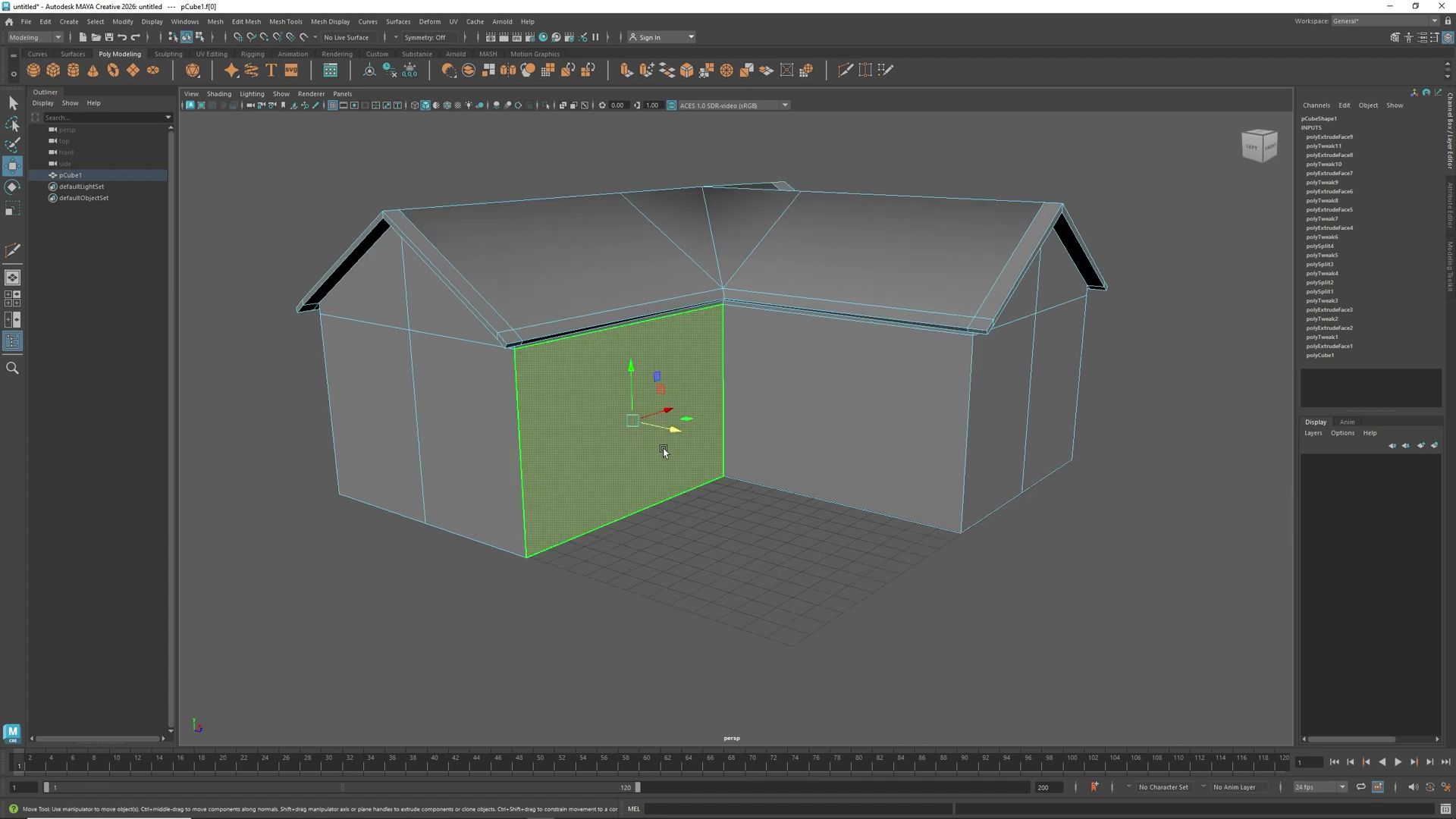
left_click_drag(672, 468, 652, 469, "alt")
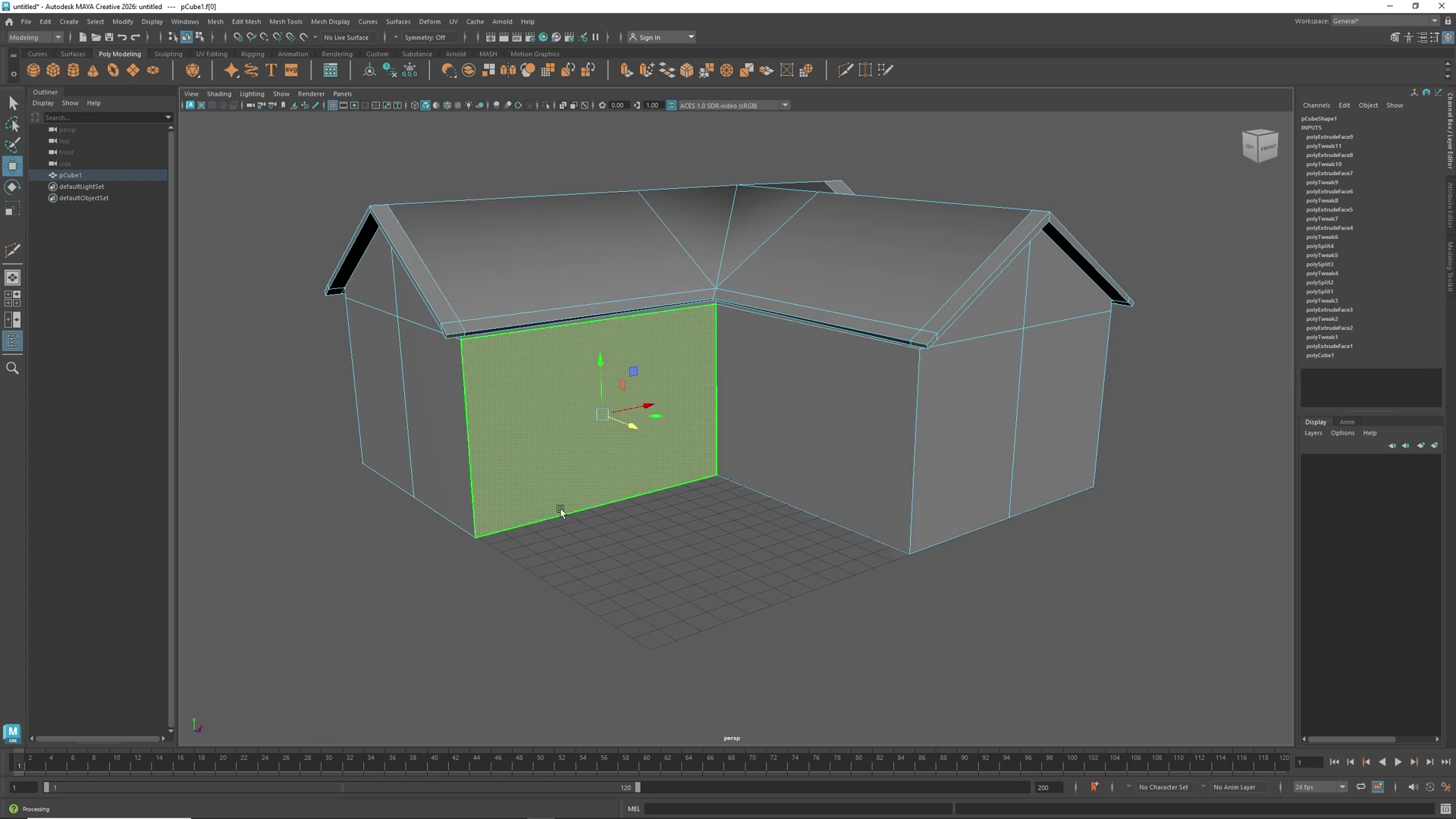
left_click_drag(643, 523, 659, 470, "alt")
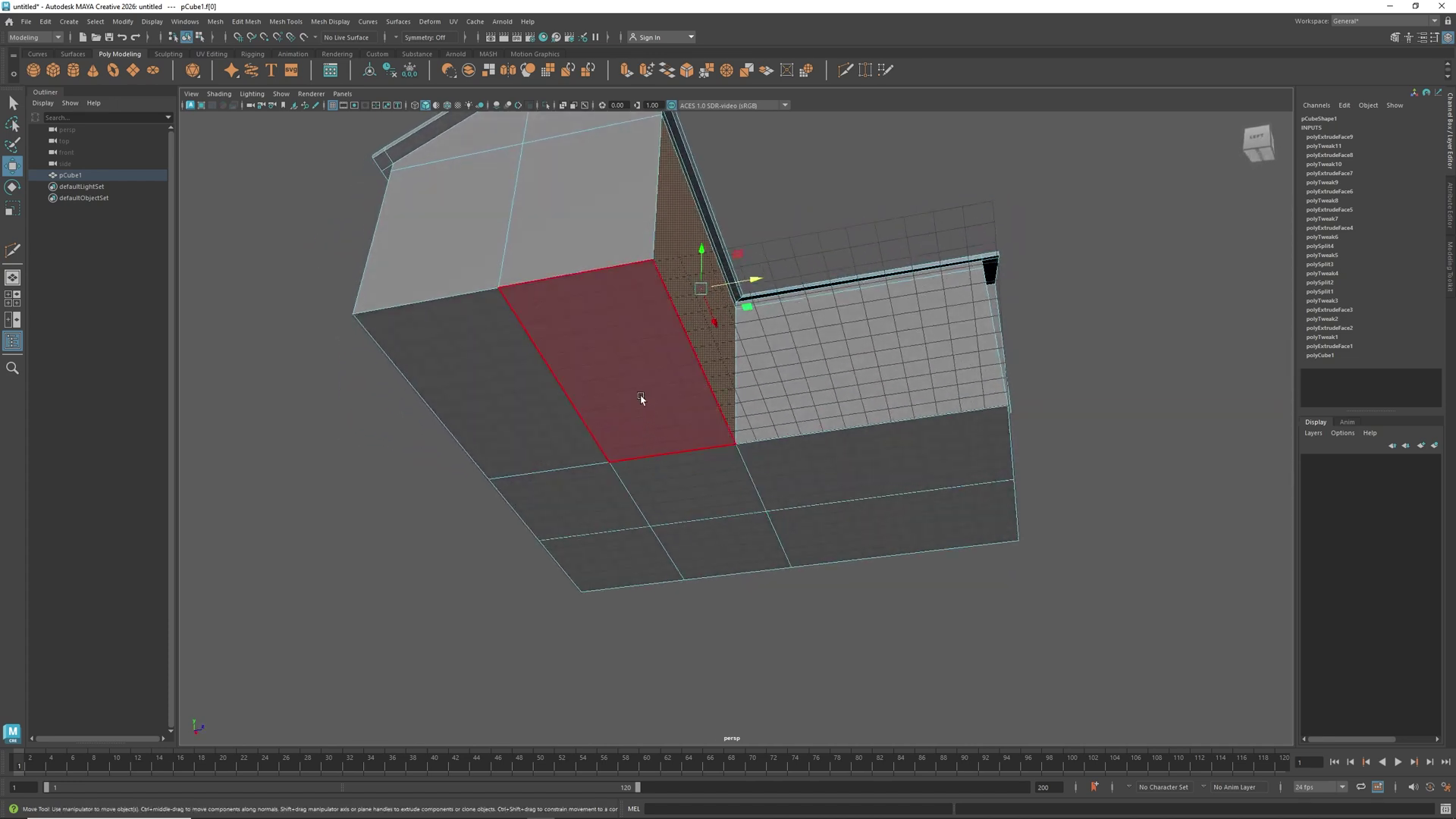
Select all the faces on the underside of the L-shaped house.
left_click(641, 398)
left_click(536, 396, "shift")
left_click(576, 497, "shift")
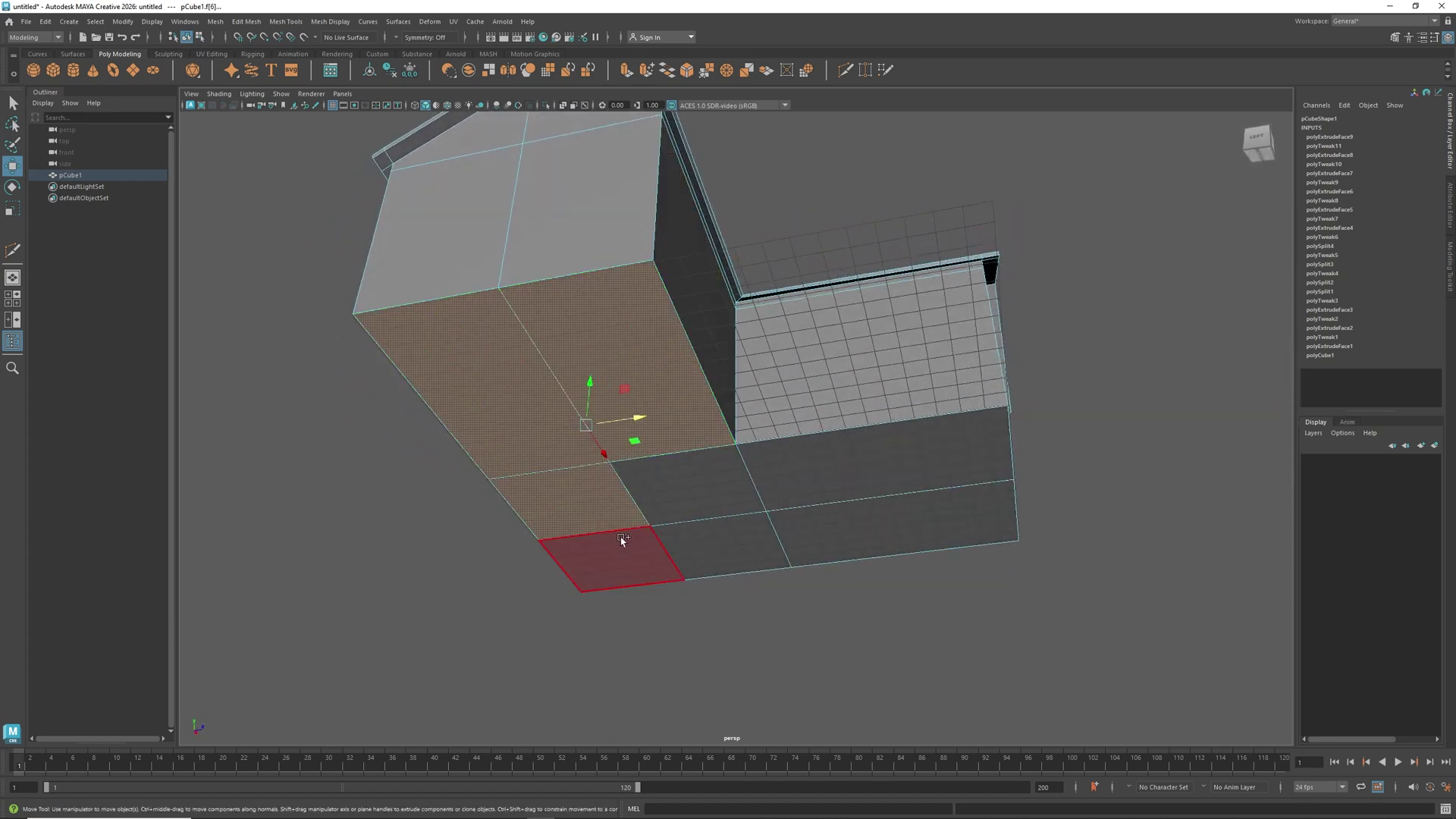
left_click(620, 537, "shift")
left_click(705, 546, "shift")
left_click(663, 491, "shift")
left_click(837, 480, "shift")
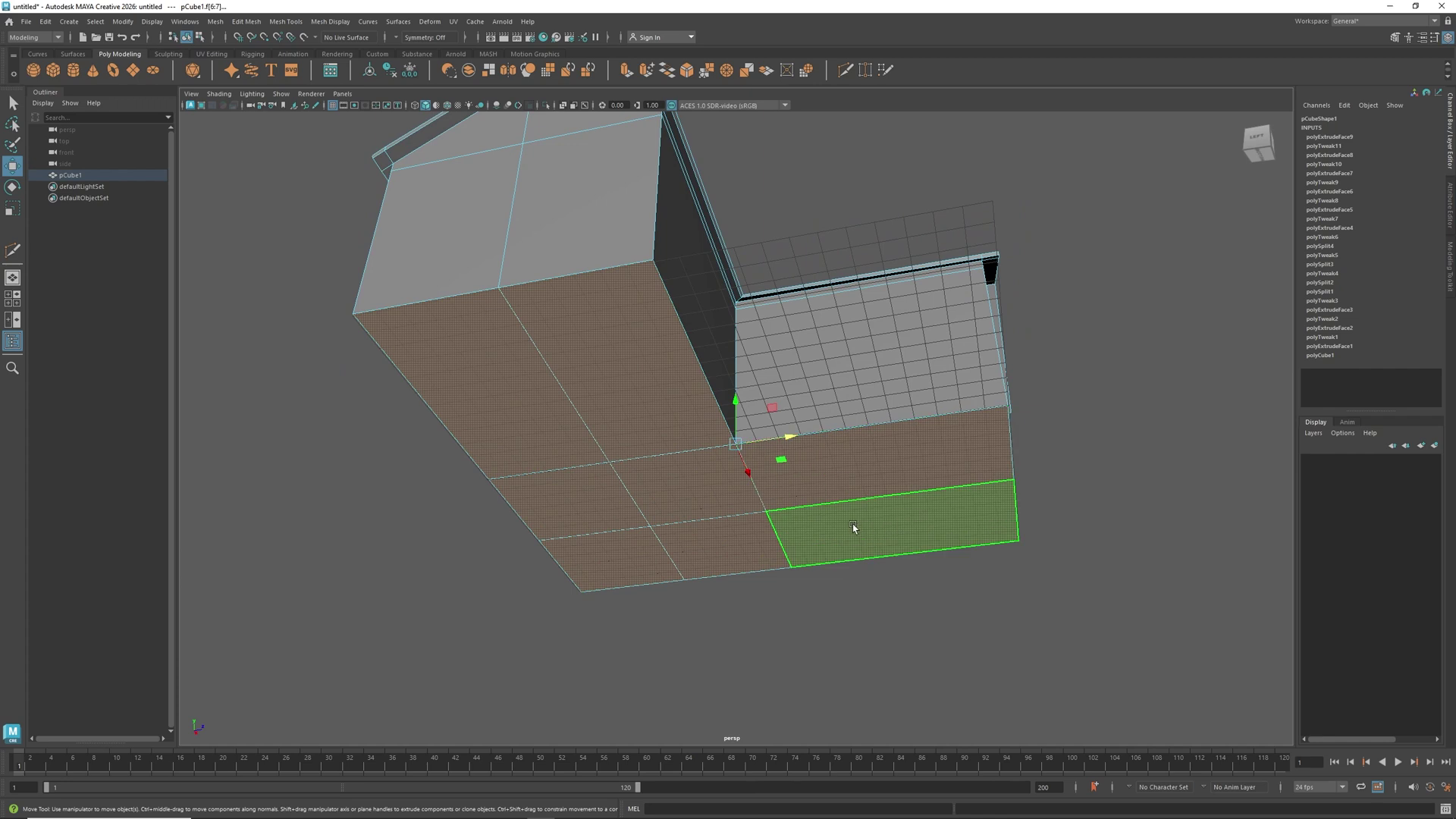
left_click(854, 529, "shift")
key("r")
left_click_drag(789, 441, 785, 442)
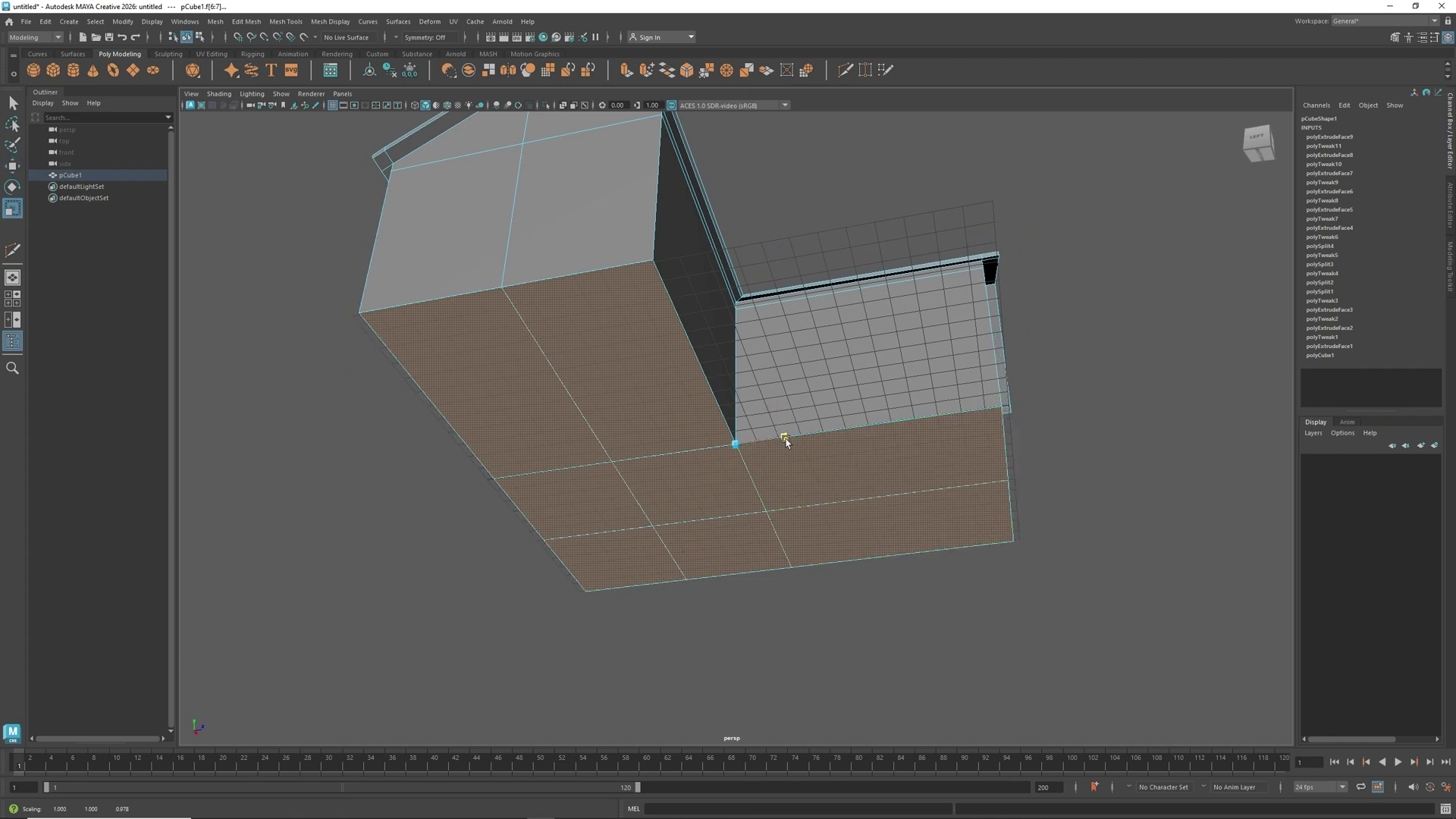
key("ctrl+z")
Extrude the underside faces and scale them slightly narrower in one direction, and extrude them downward to form a foundation base.
key("ctrl+e")
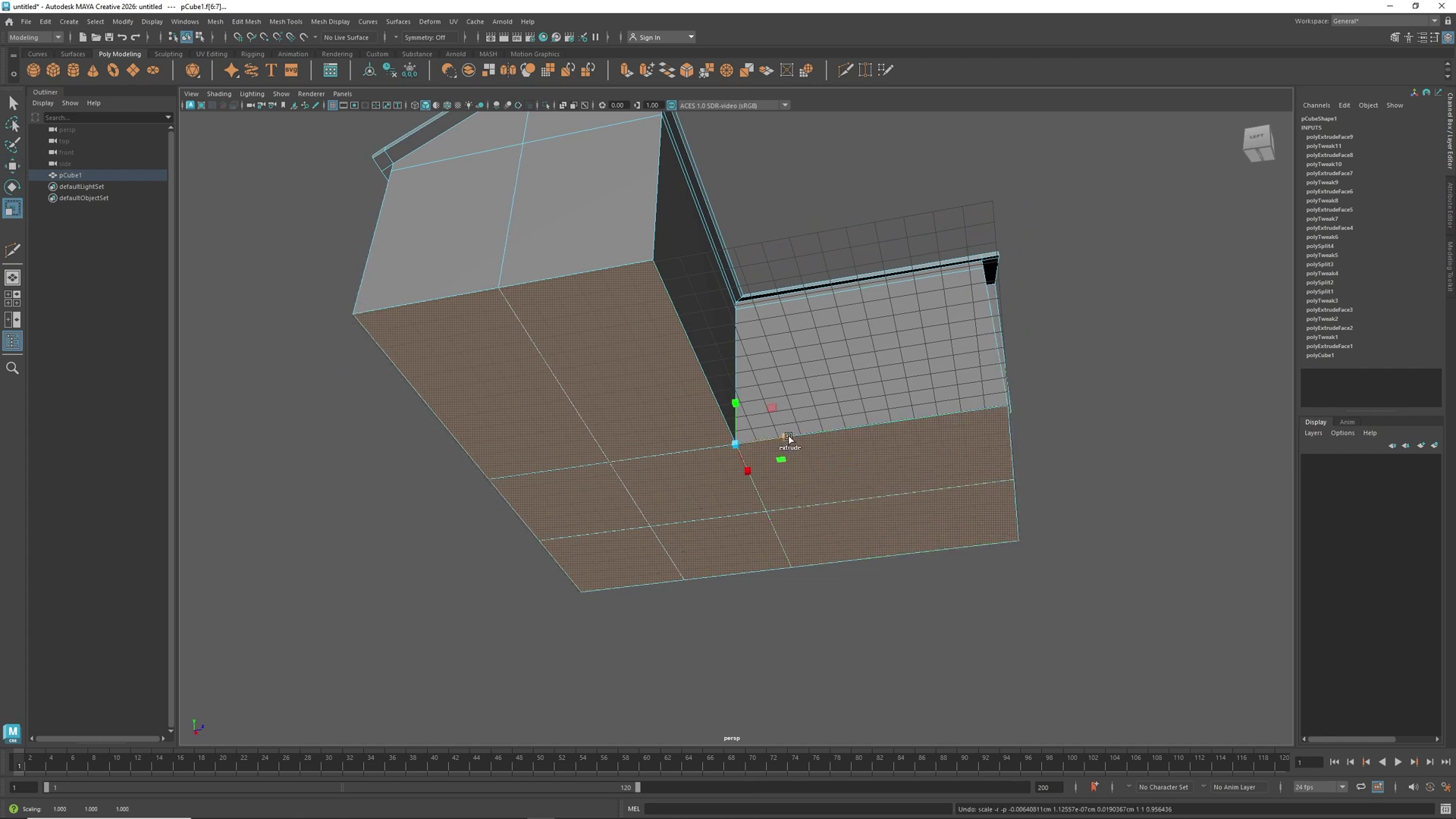
left_click_drag(788, 439, 786, 438)
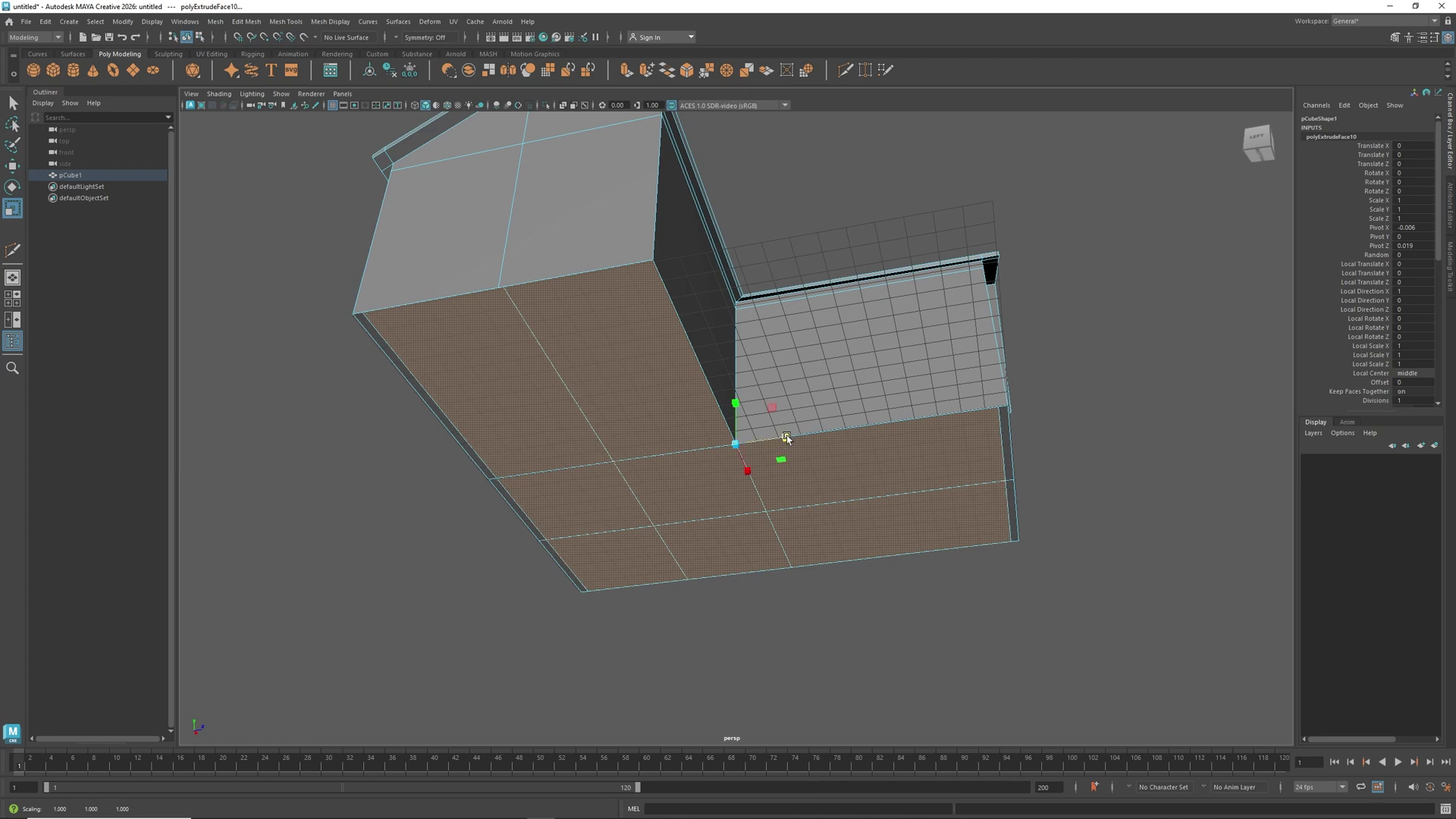
key("w")
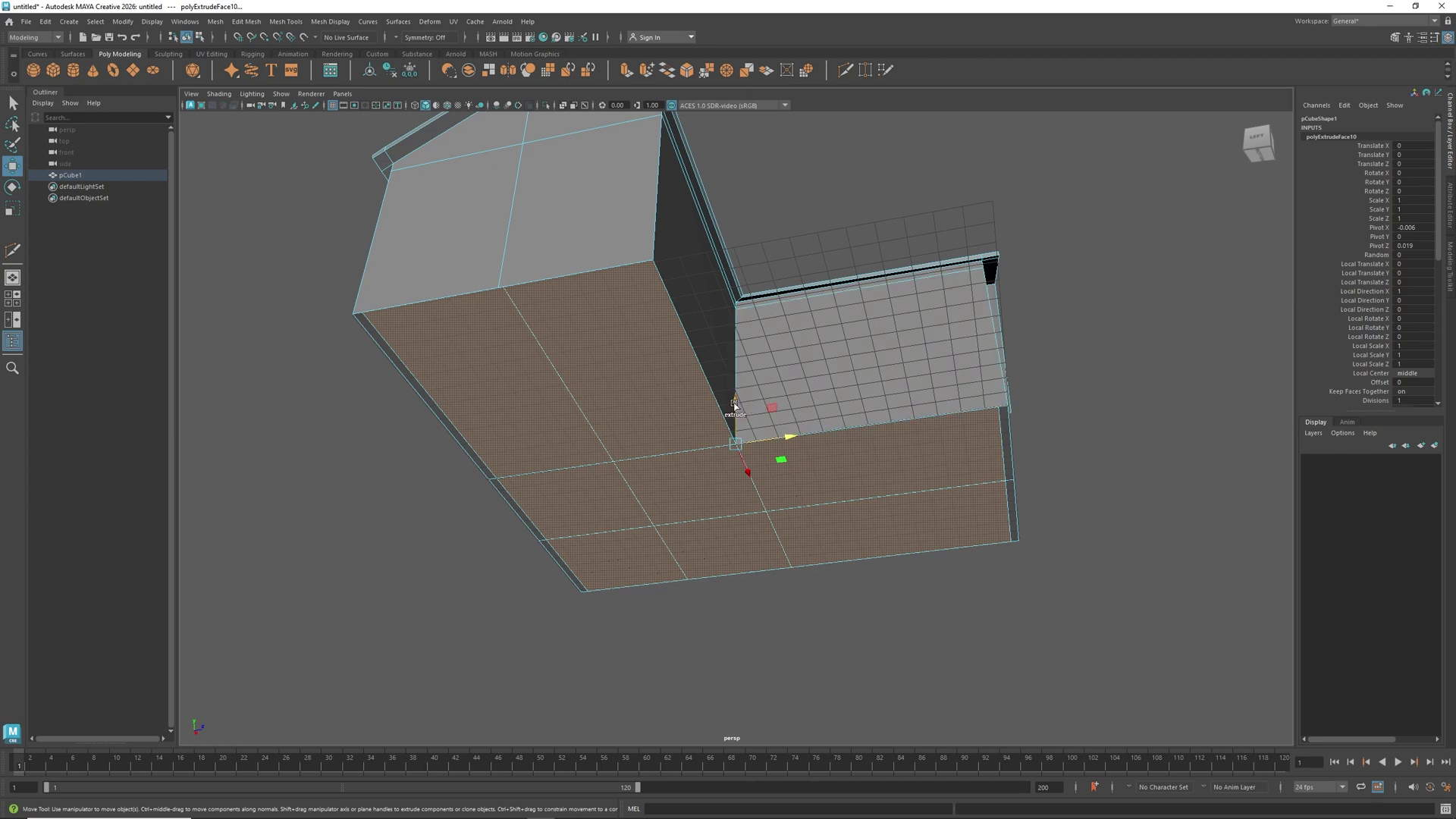
left_click_drag(734, 402, 735, 421, "shift")
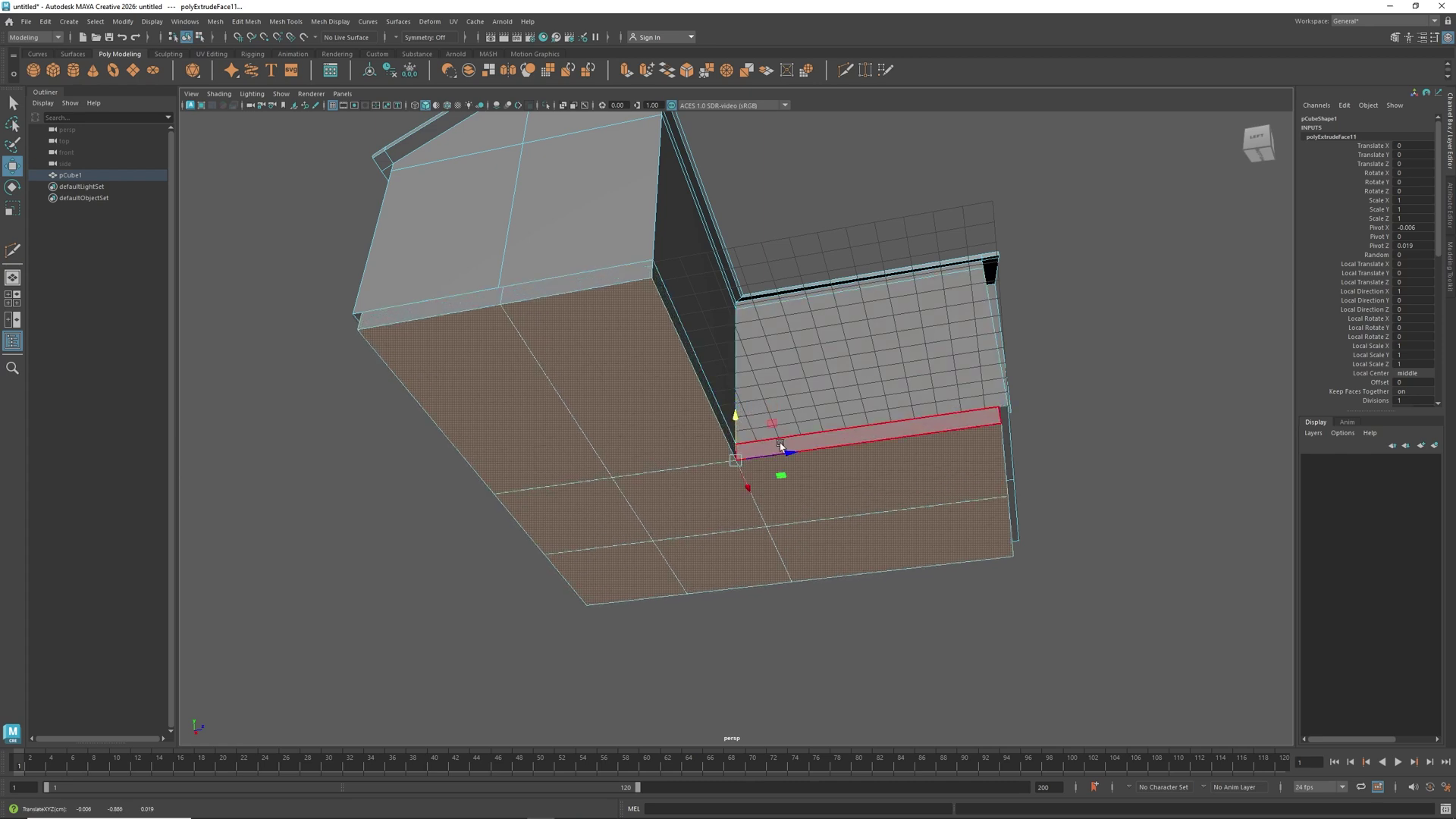
Move the foundation faces beneath the long wing's inner wall and gable end slightly inward so they sit recessed under the walls.
left_click(721, 421)
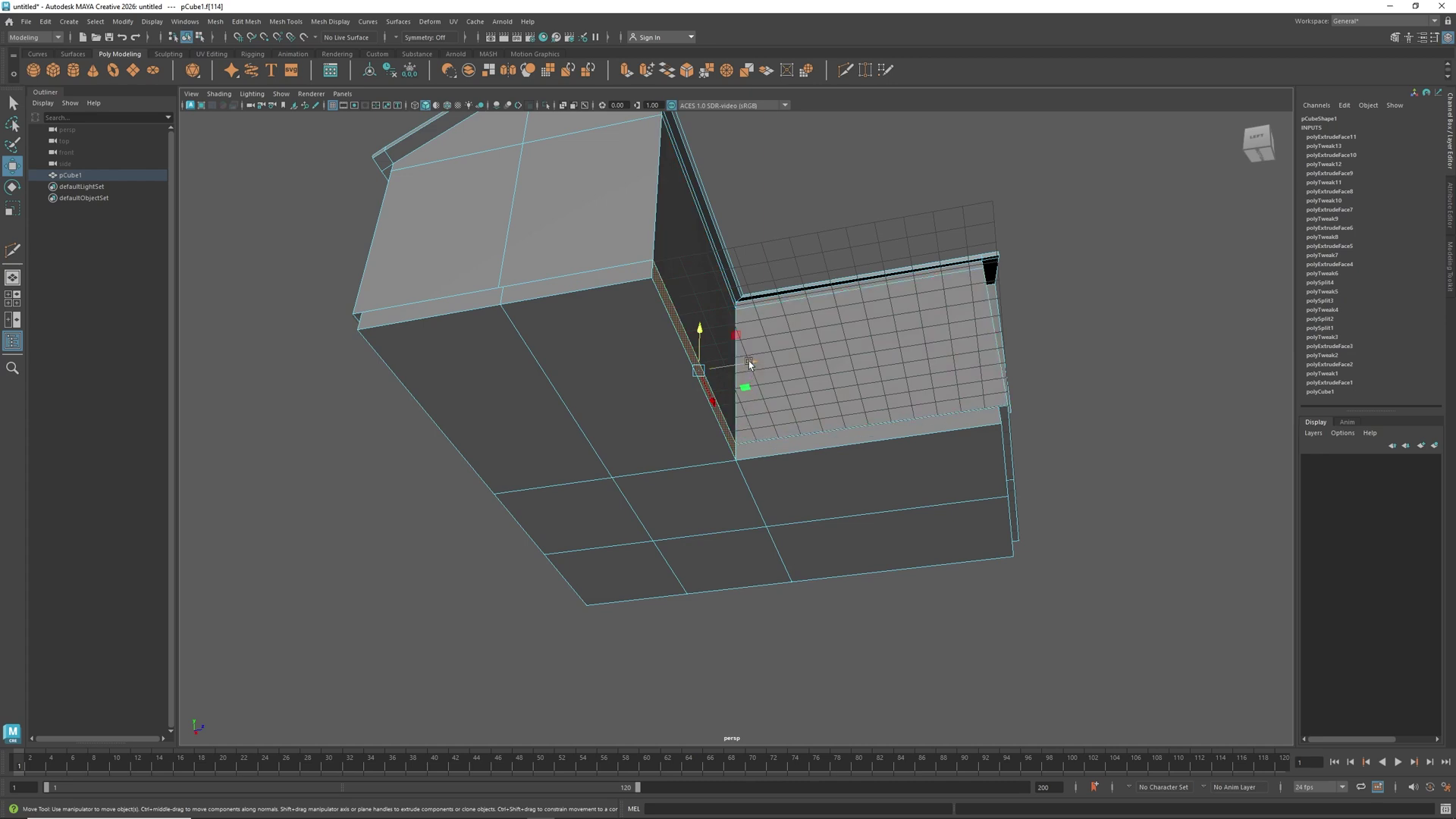
left_click_drag(749, 362, 741, 367)
left_click(603, 289)
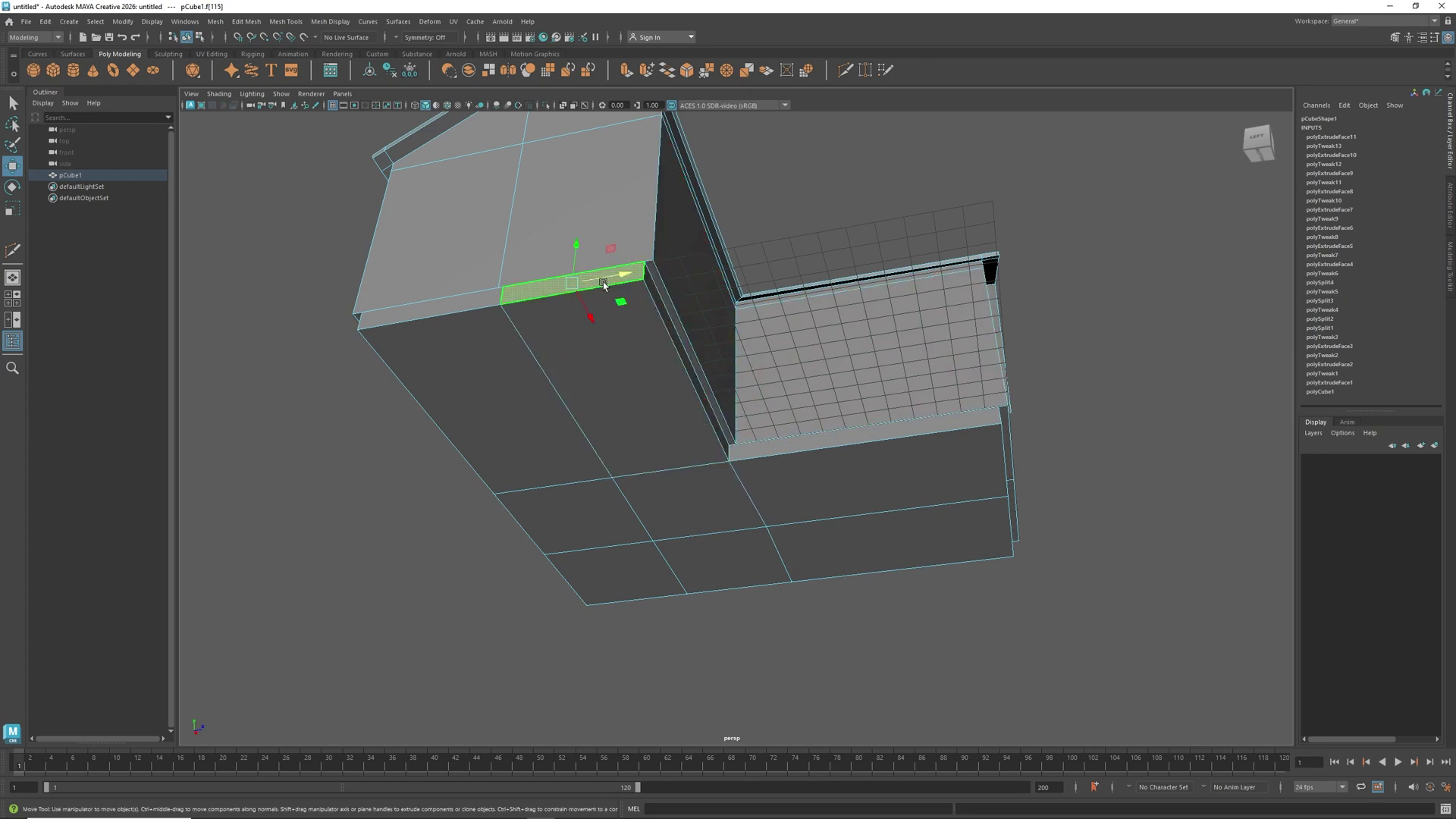
left_click(440, 311, "shift")
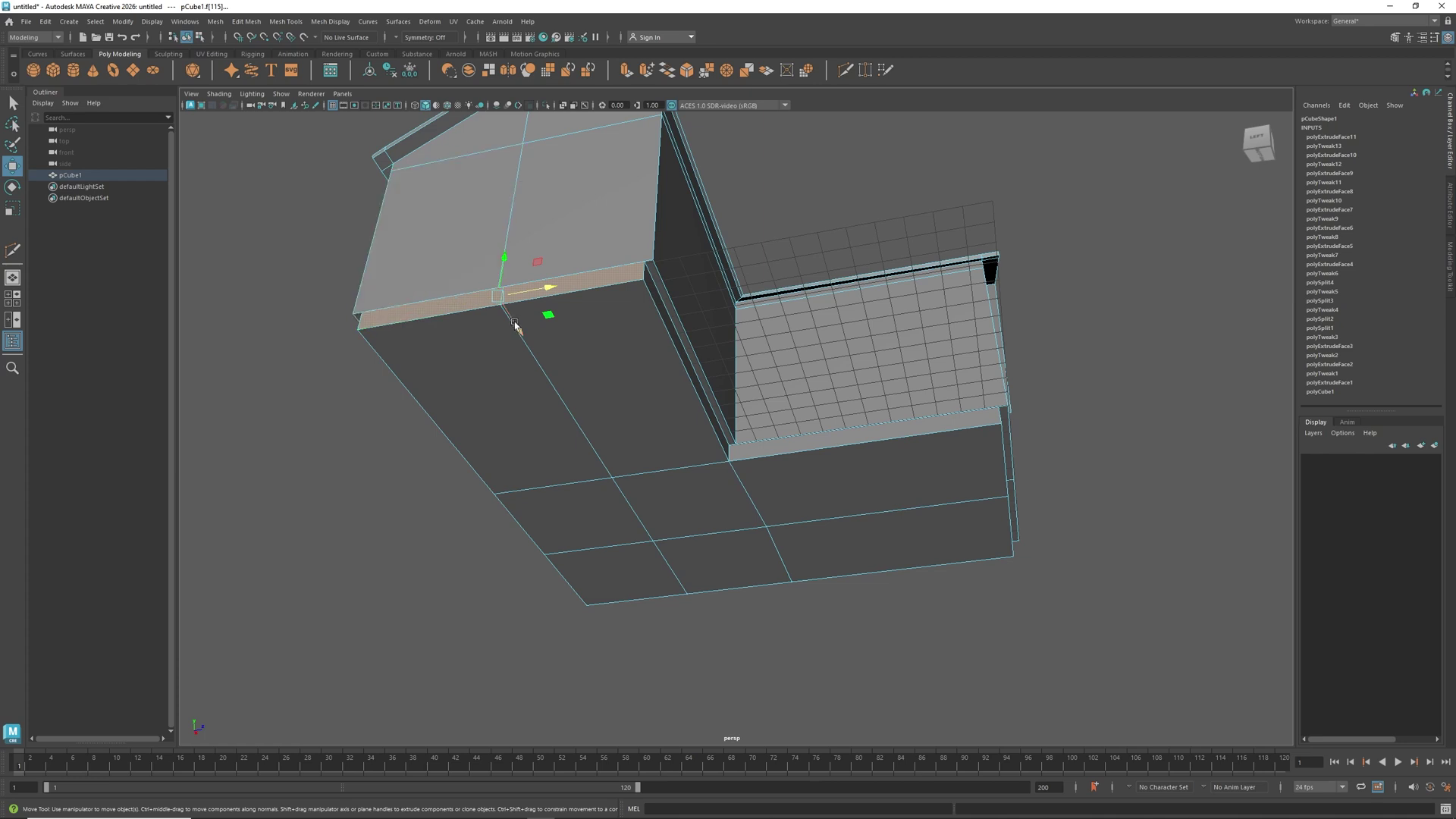
left_click_drag(514, 324, 517, 328)
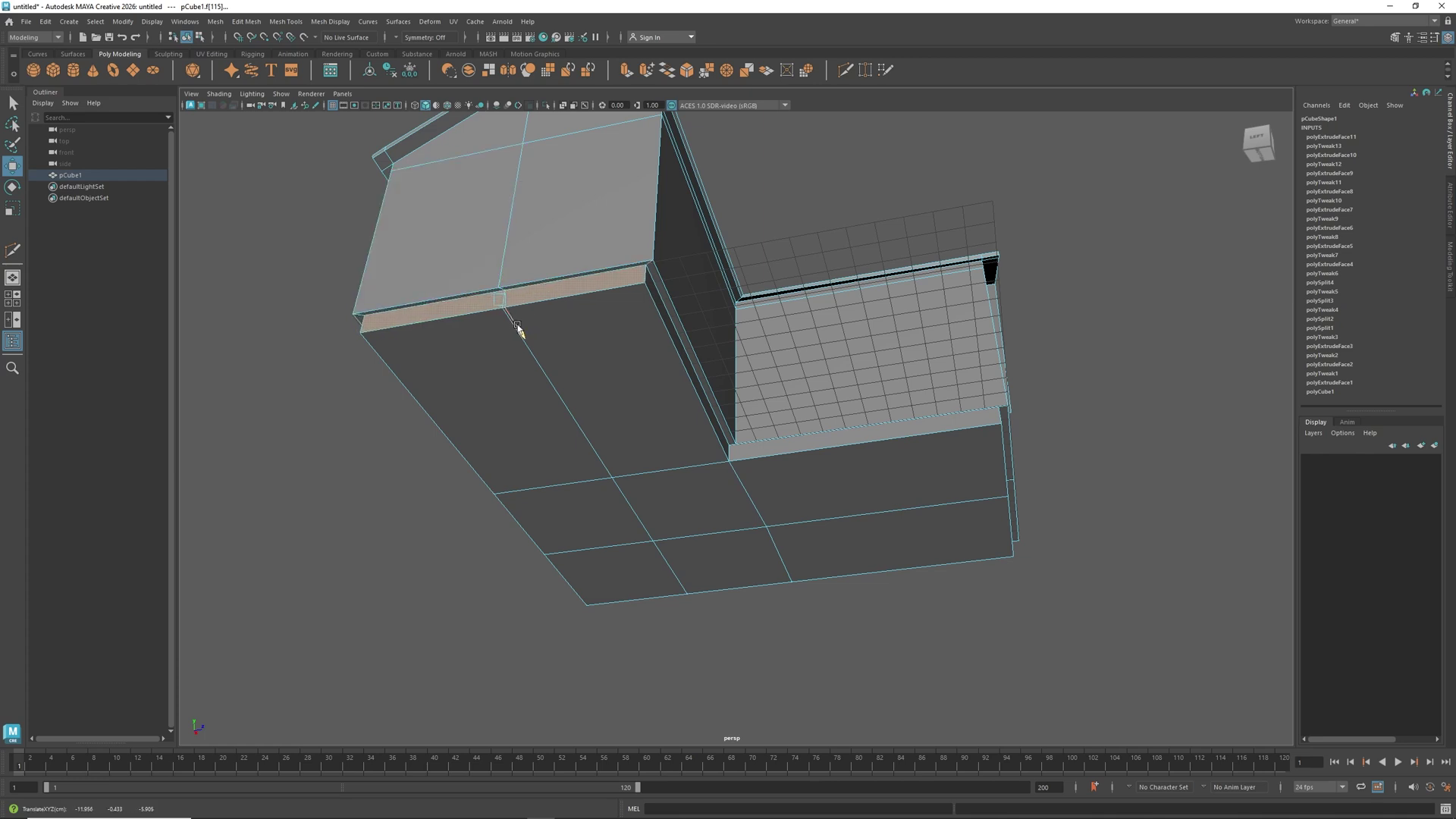
Move the foundation face beneath the short wing's inner wall slightly inward.
left_click(819, 432)
left_click_drag(866, 515, 721, 530, "alt")
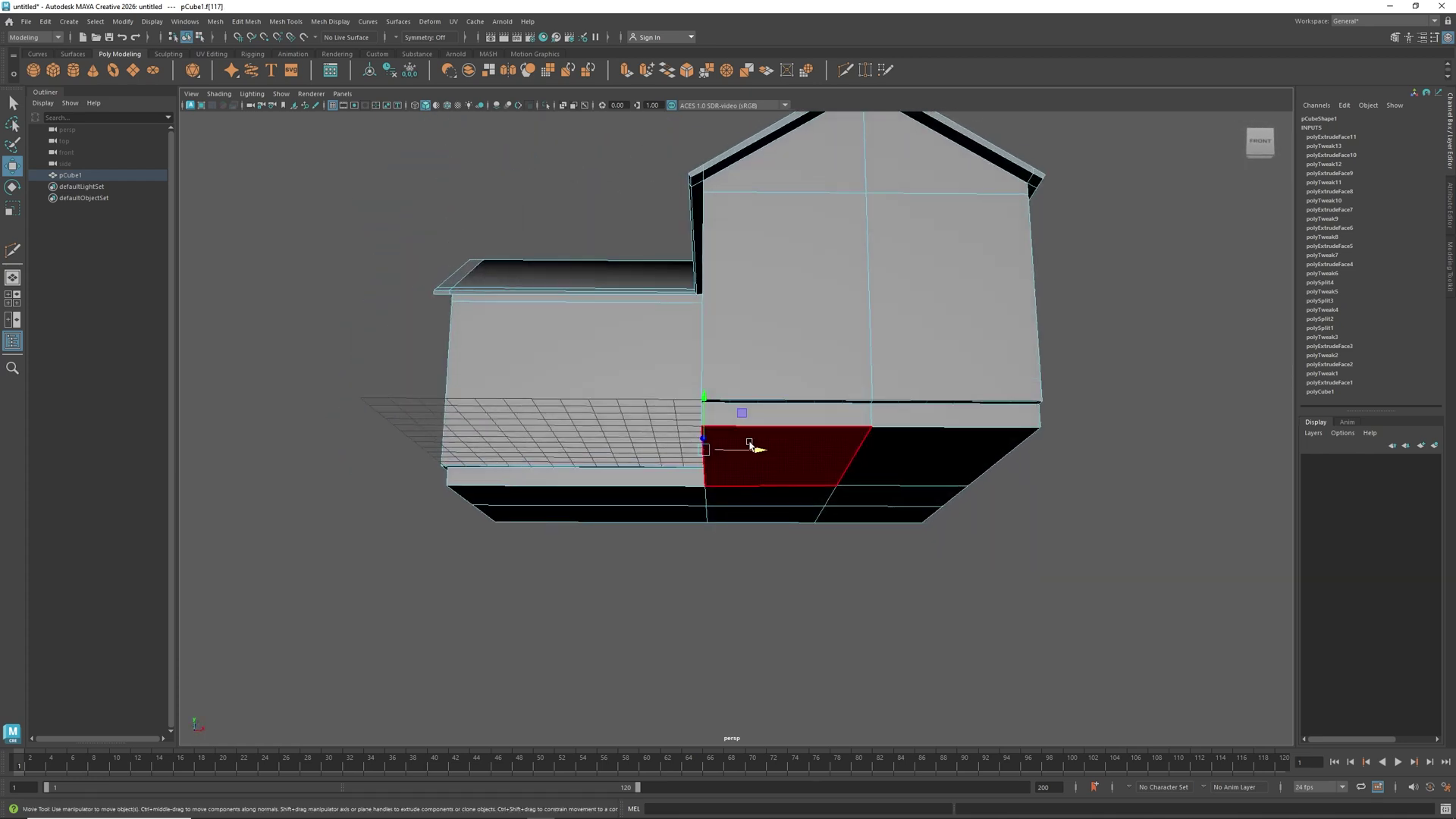
left_click_drag(747, 453, 754, 452)
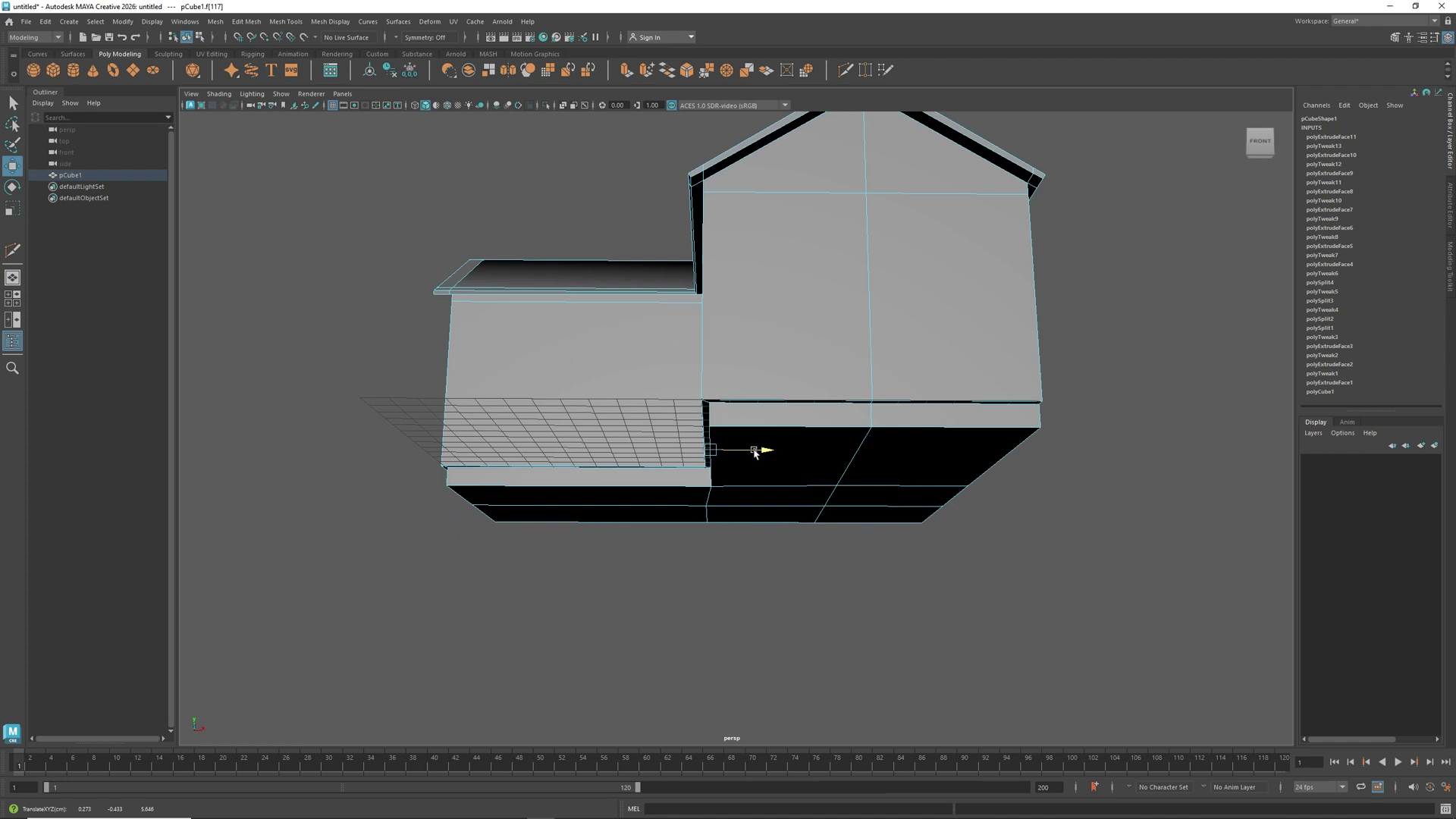
Select the three foundation faces along the outer side wall that includes the long wing's far gable.
left_click_drag(978, 443, 865, 477, "alt")
left_click(865, 477)
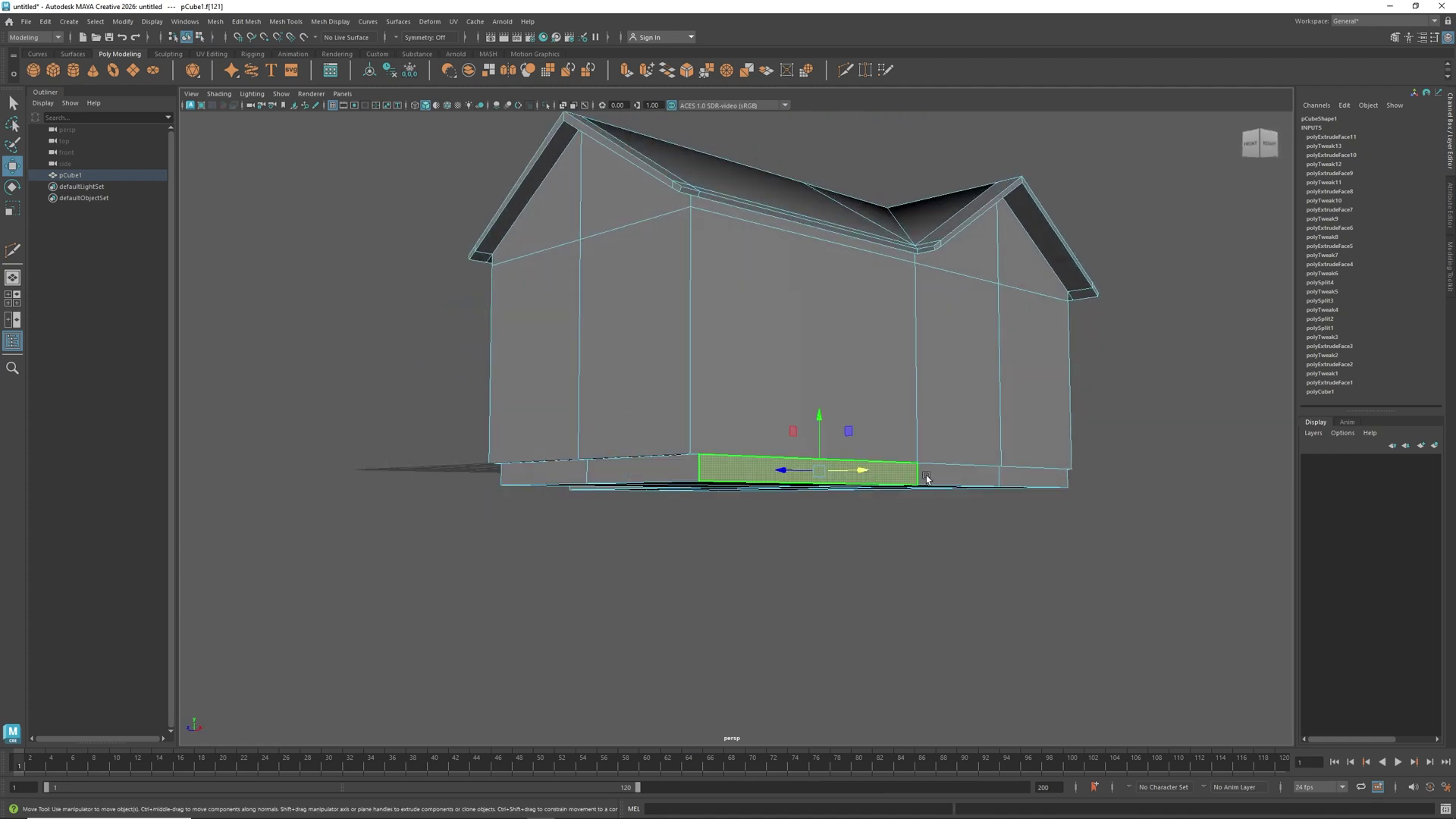
left_click(961, 475, "shift")
left_click(1016, 474, "shift")
left_click_drag(993, 486, 925, 489, "alt")
Select the lower wall face on the outer half of the long wing's far gable.
left_click(740, 553)
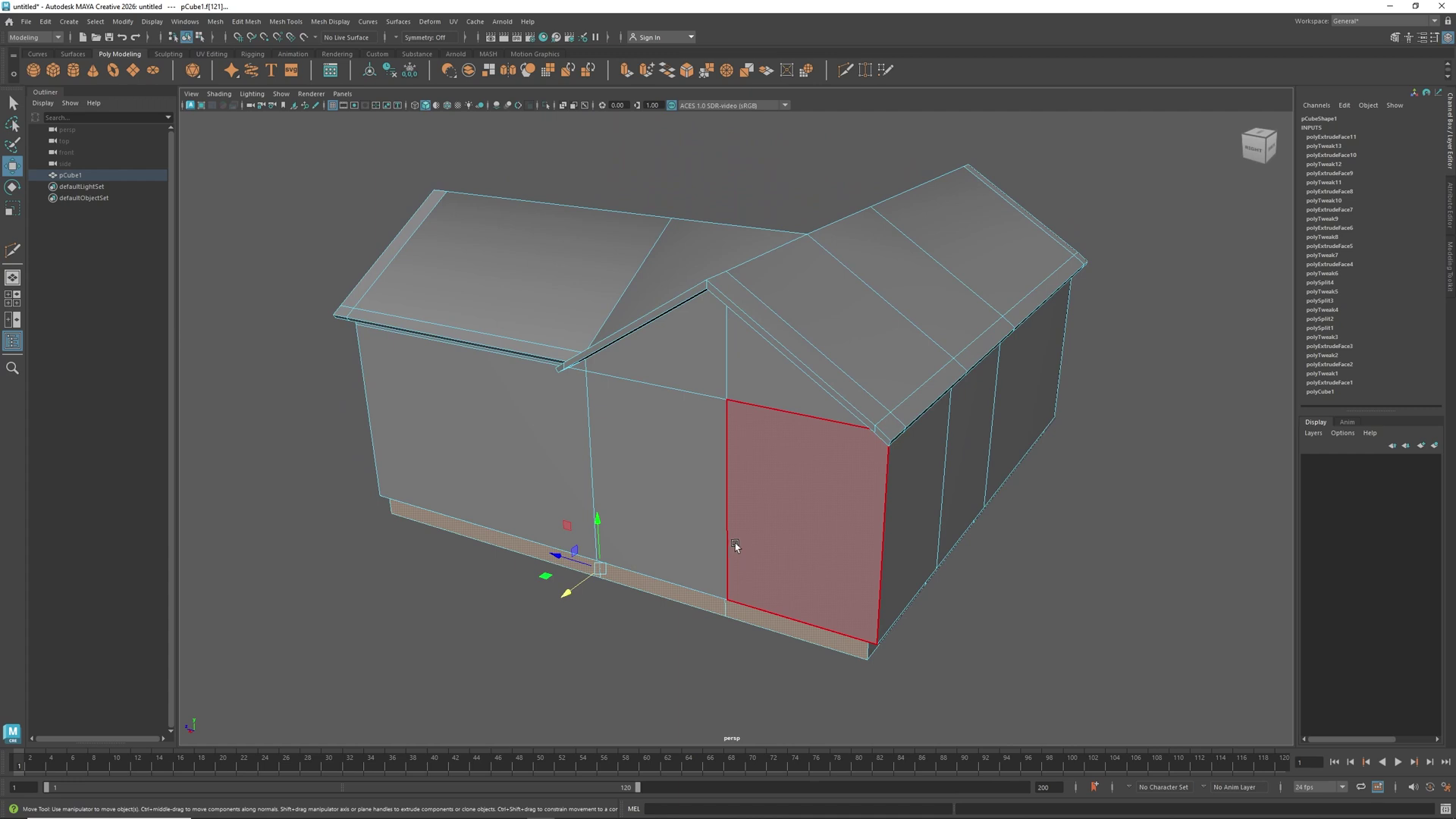
left_click(646, 516)
left_click(746, 471)
left_click(758, 503)
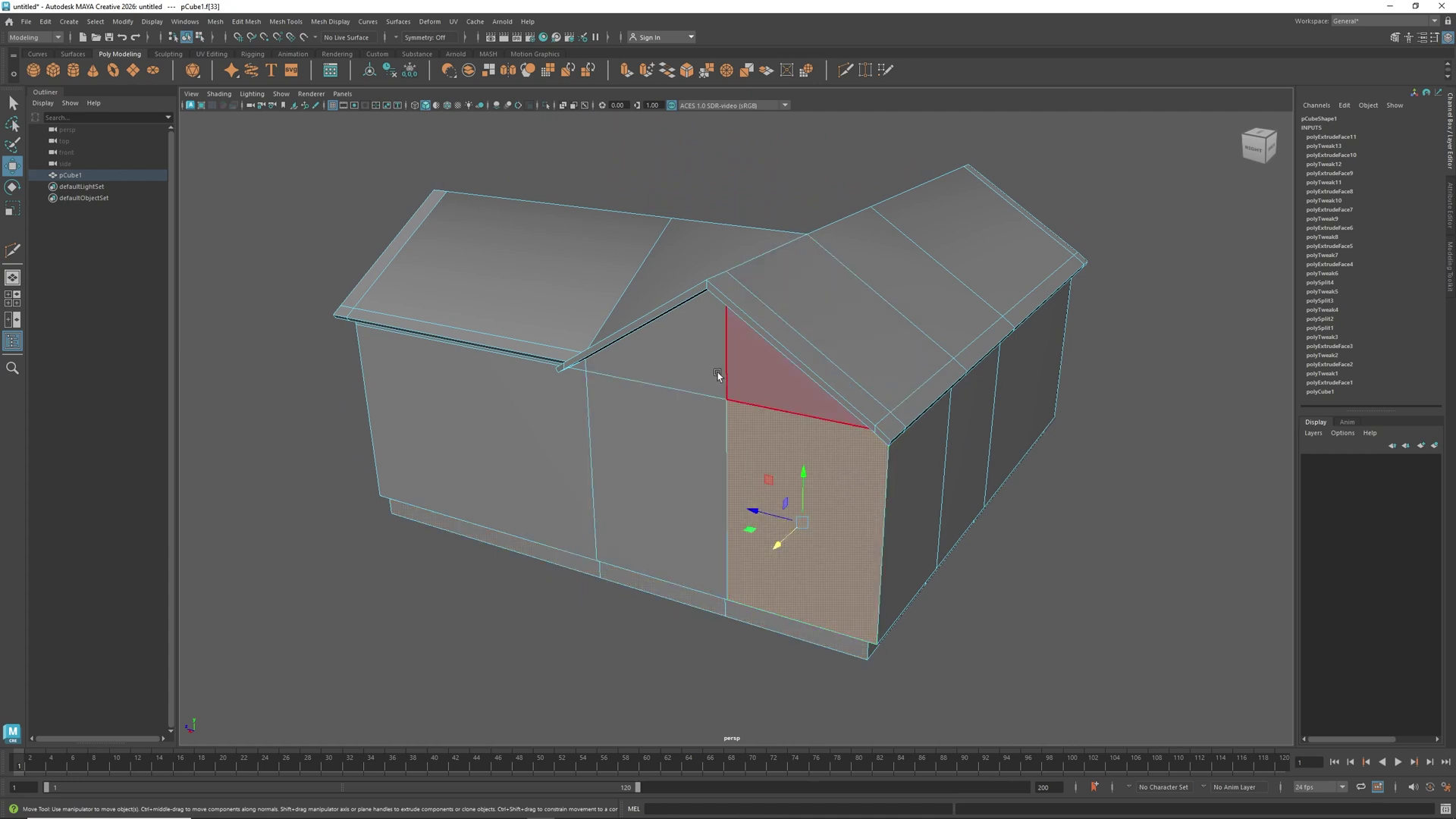